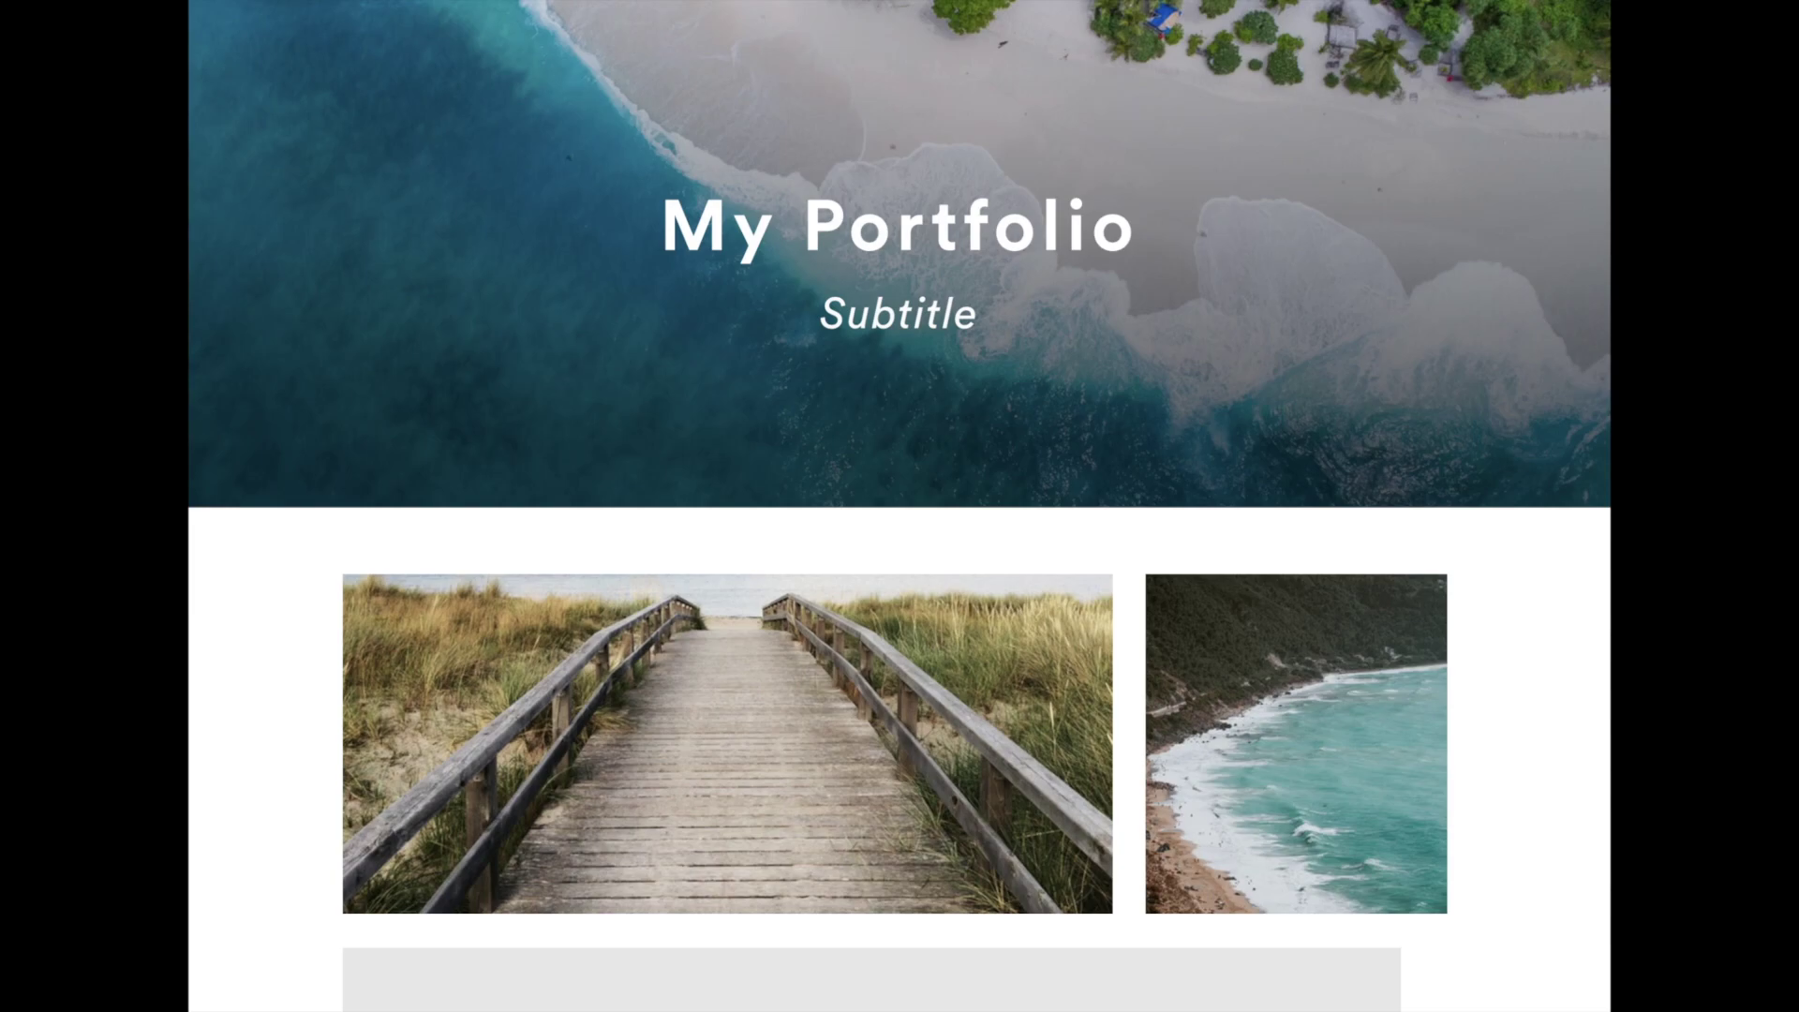
Scroll the preview down and back up to test the shrinking header and progress bar, then close it
scroll(980, 734, "down", 3)
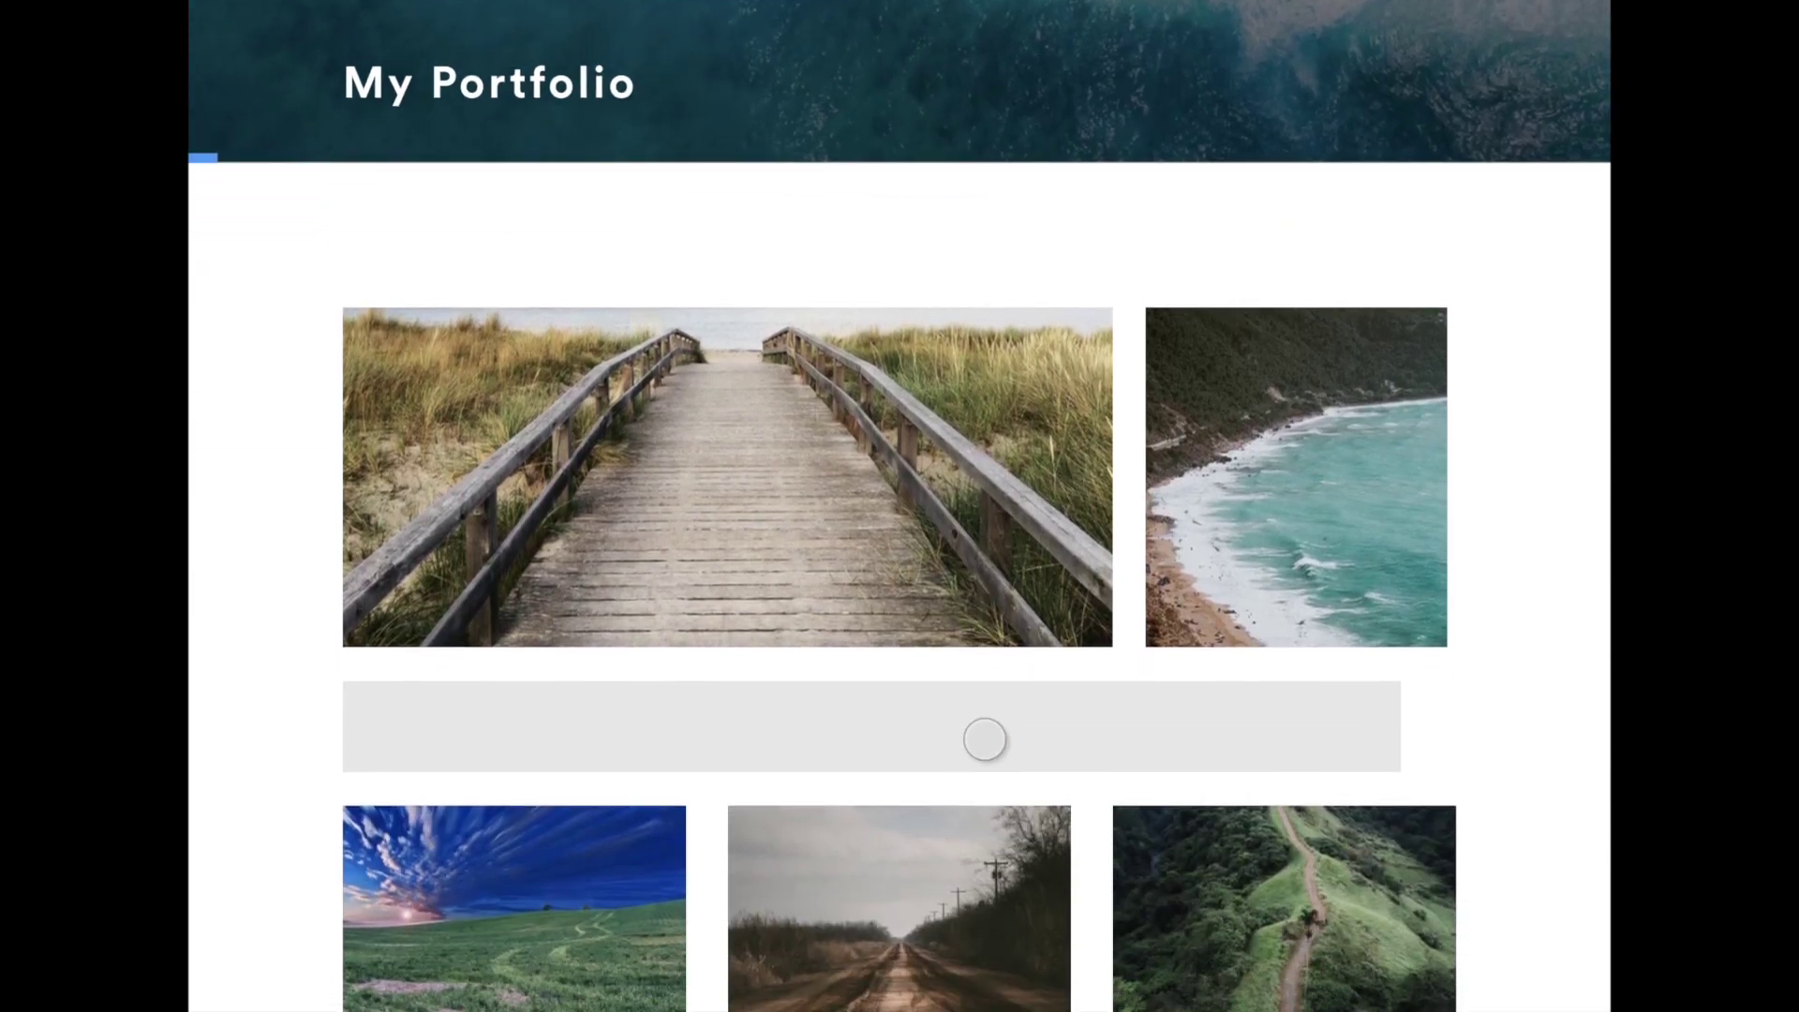
scroll(984, 740, "down", 10)
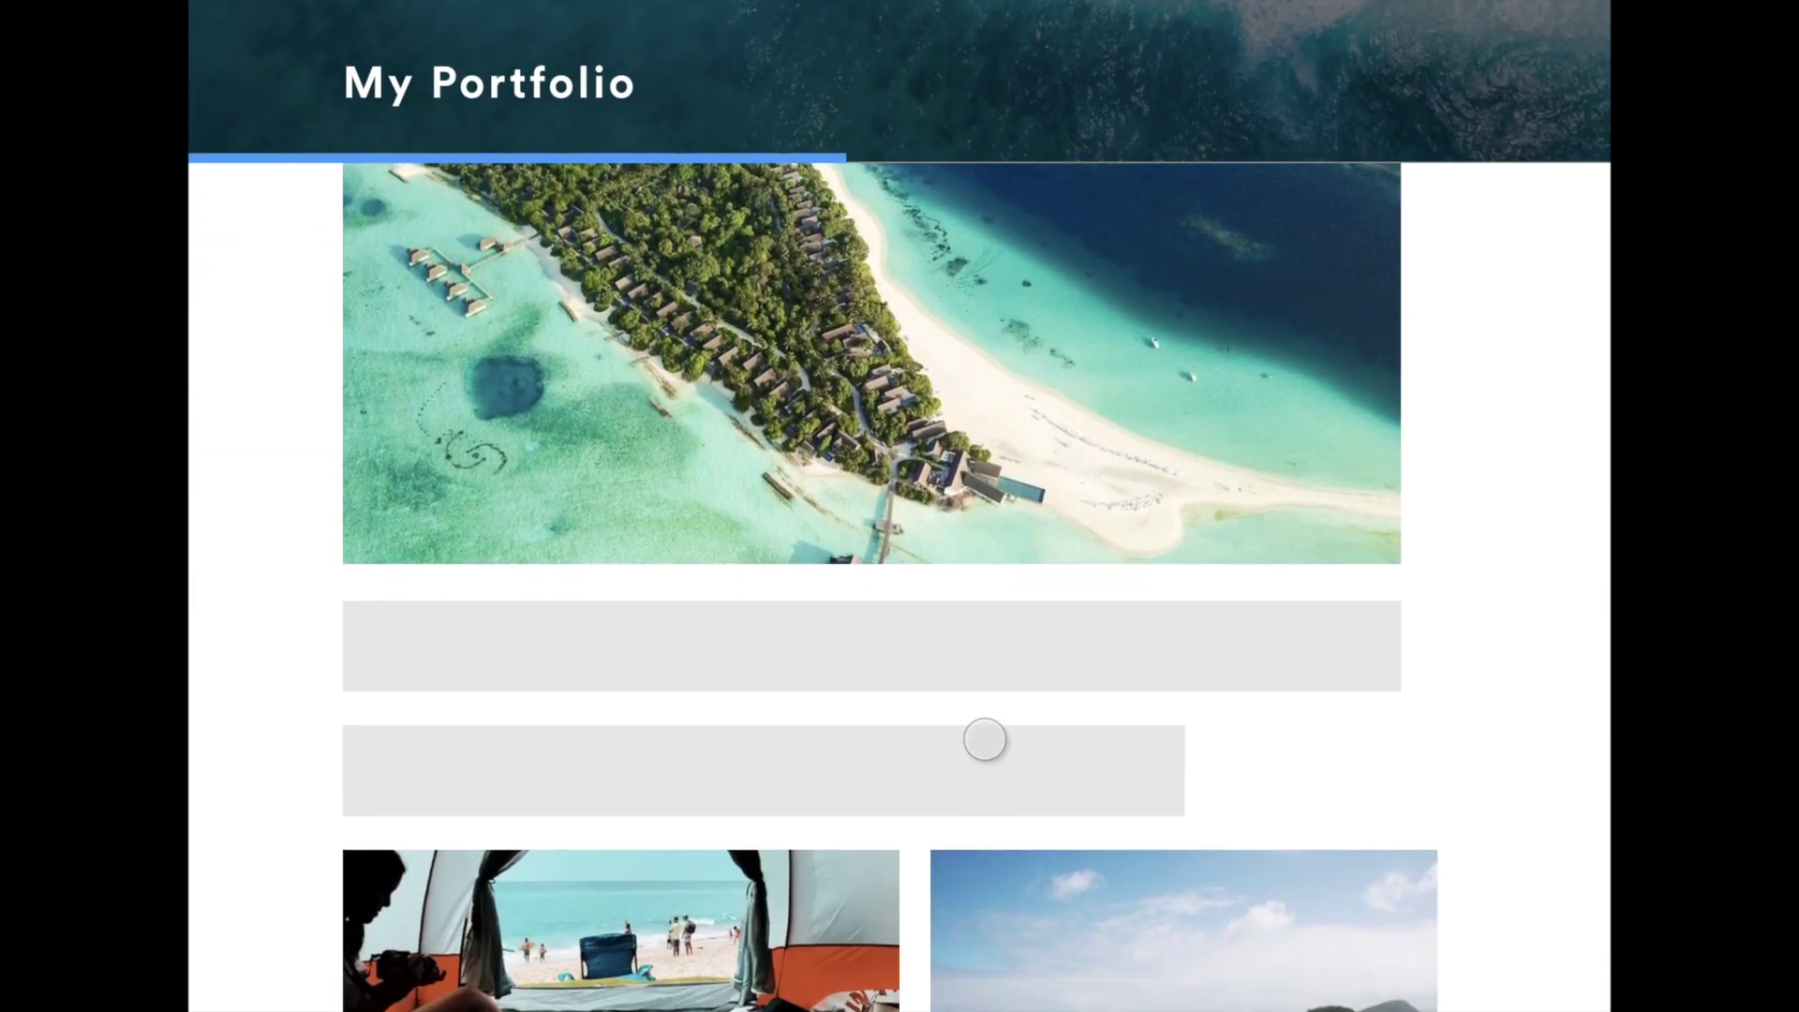
scroll(984, 739, "down", 10)
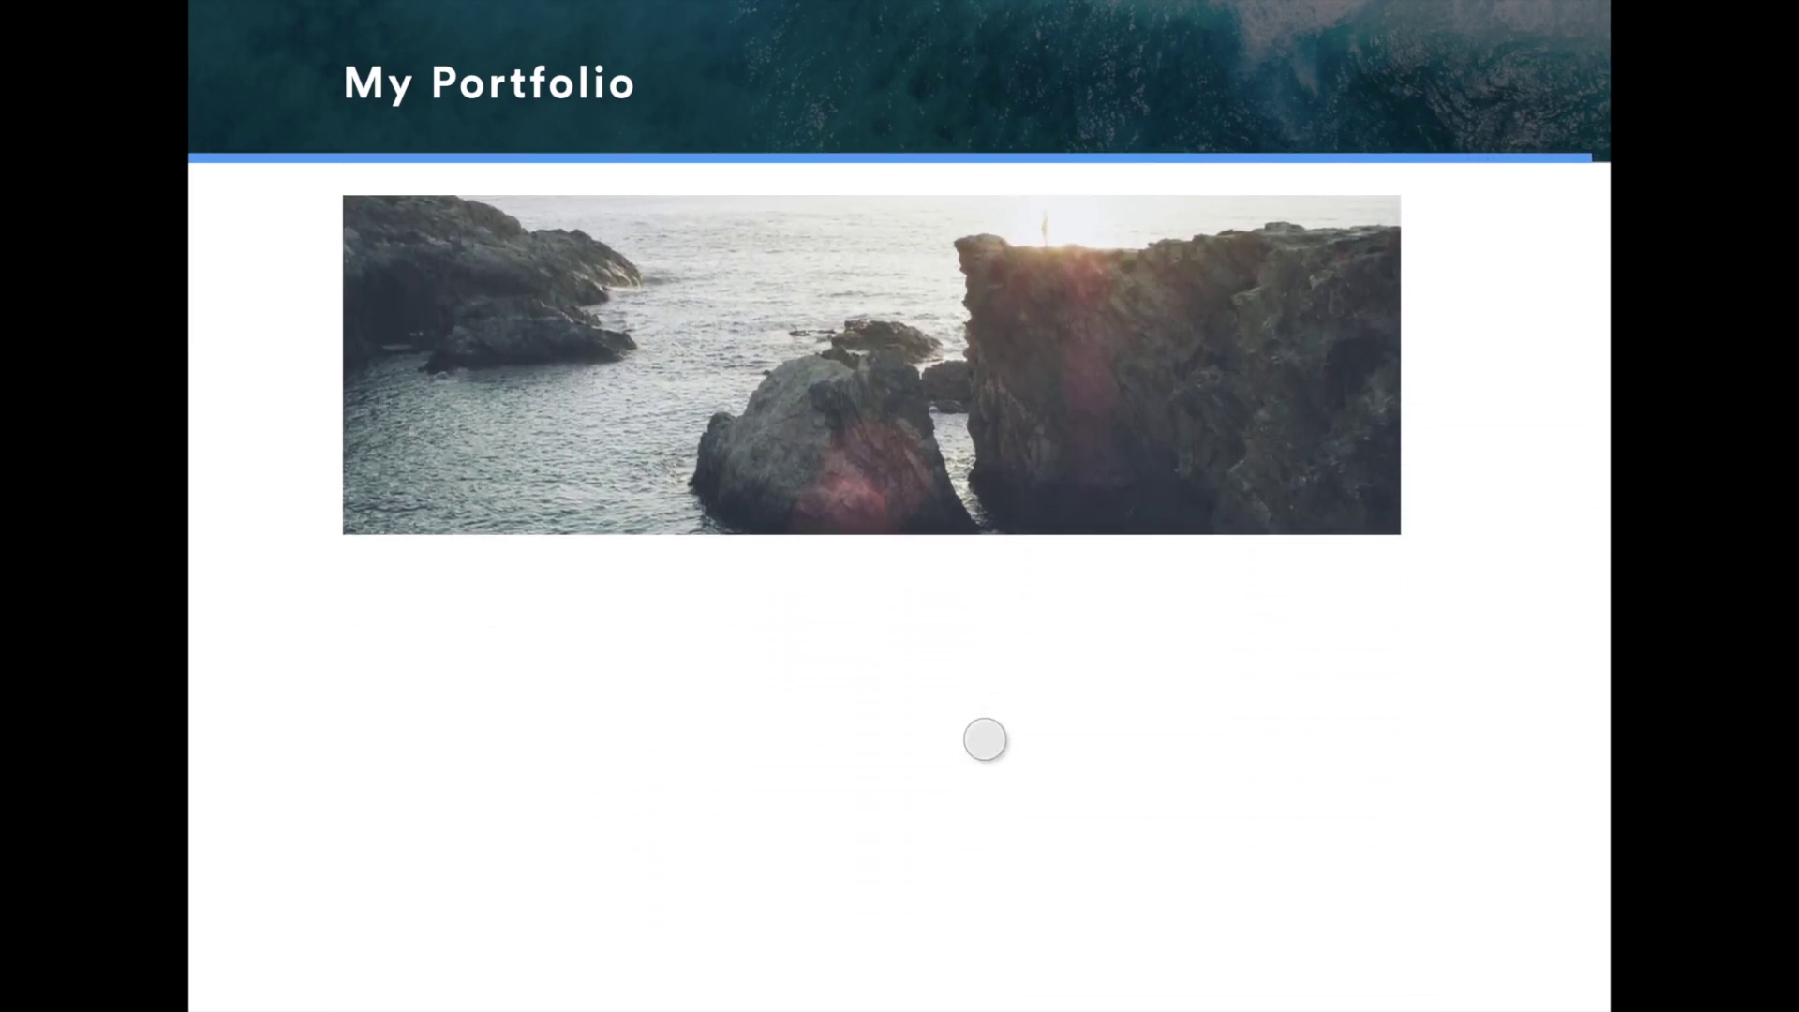
scroll(984, 740, "up", 10)
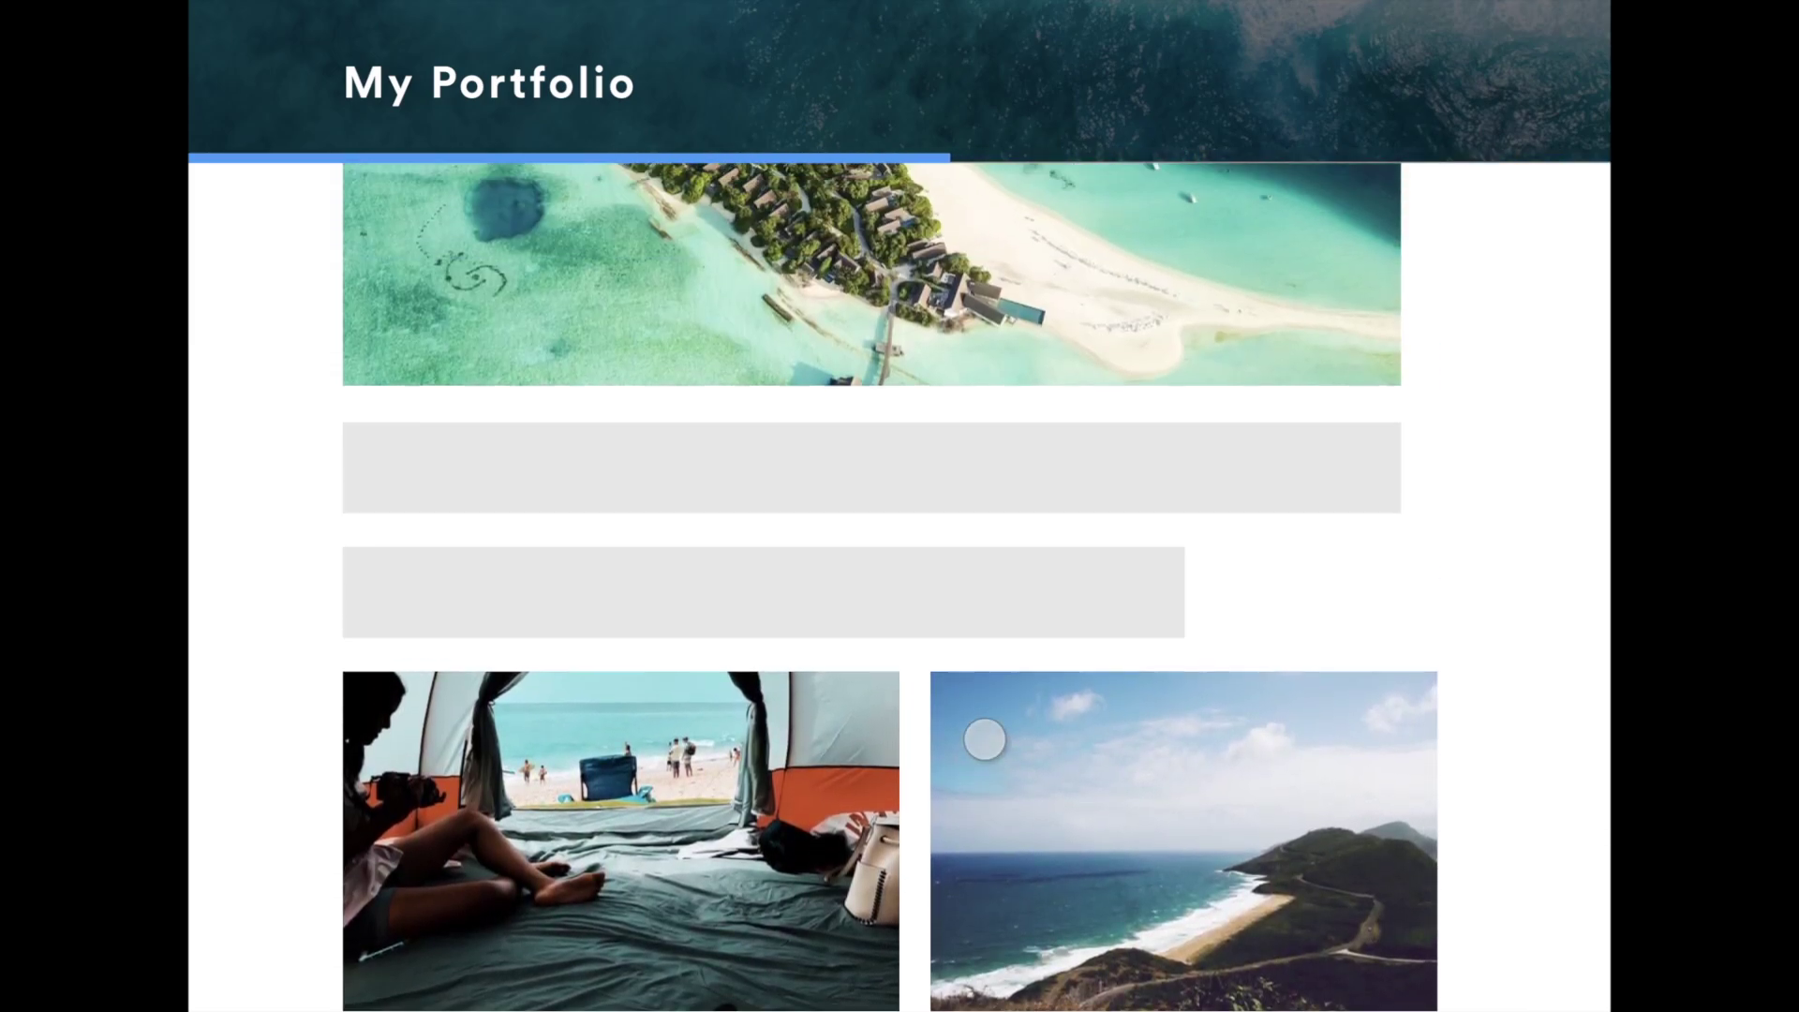
scroll(983, 739, "up", 10)
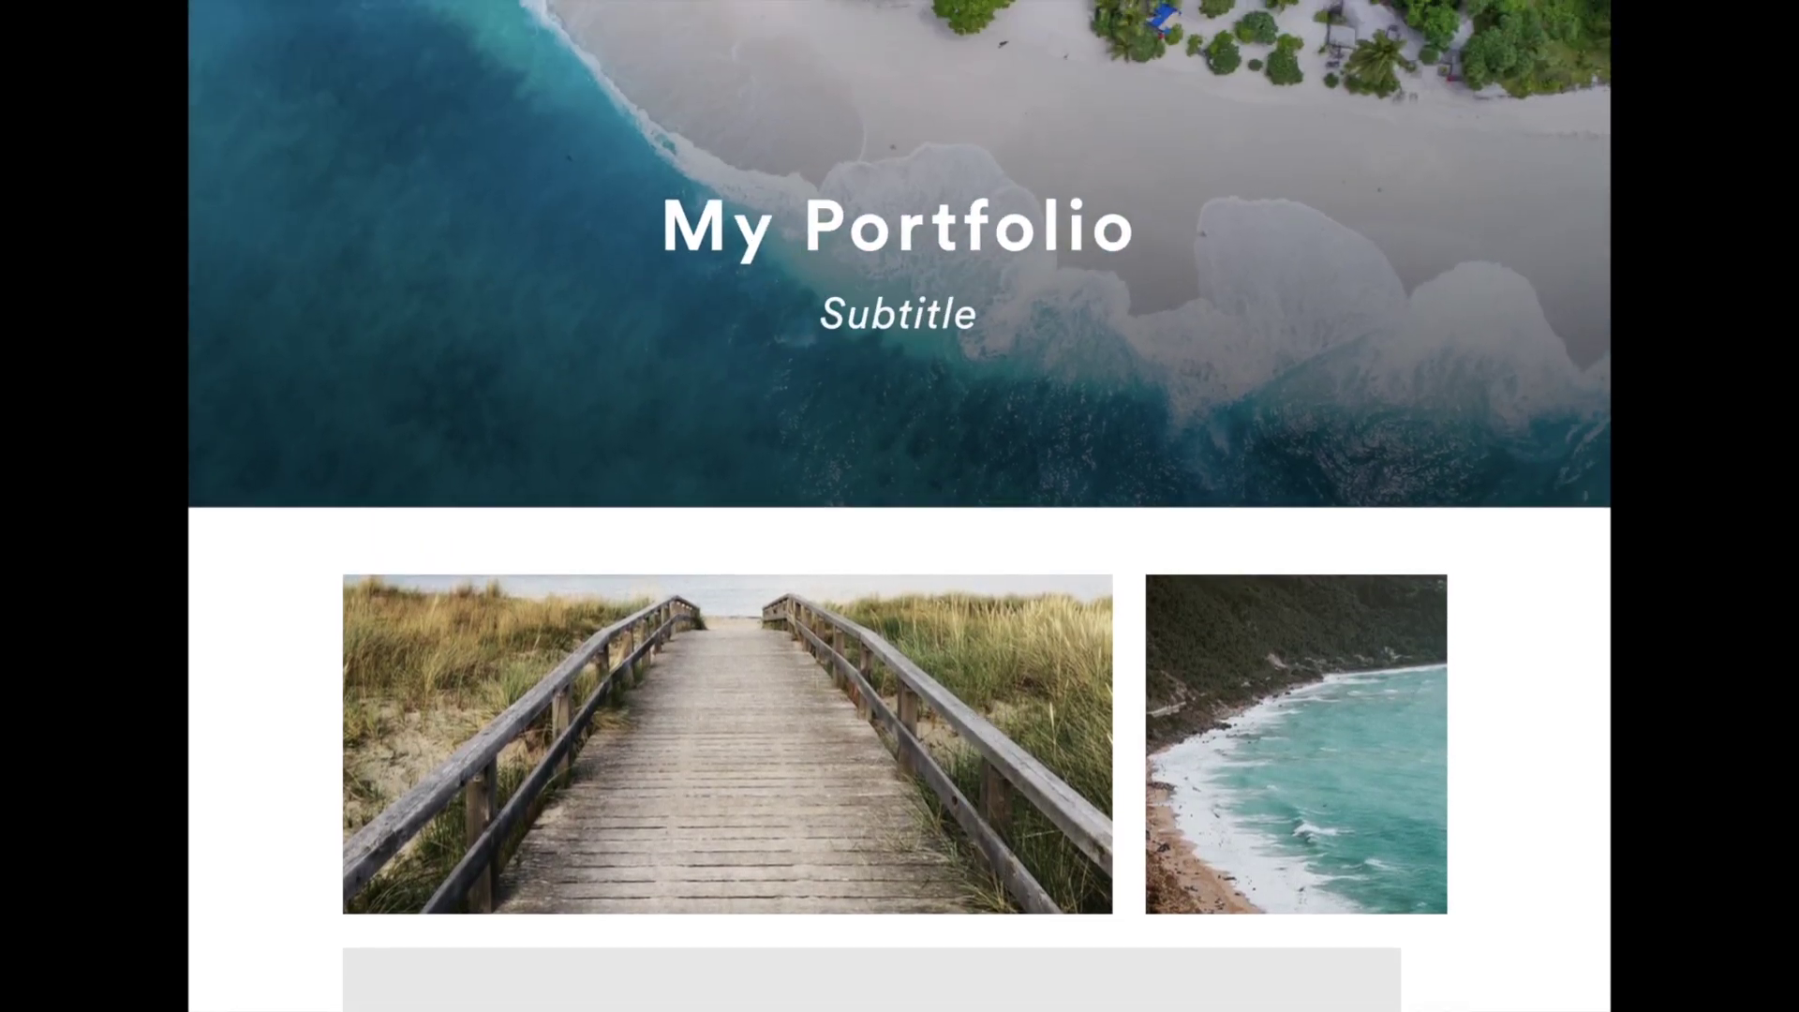
key("Escape")
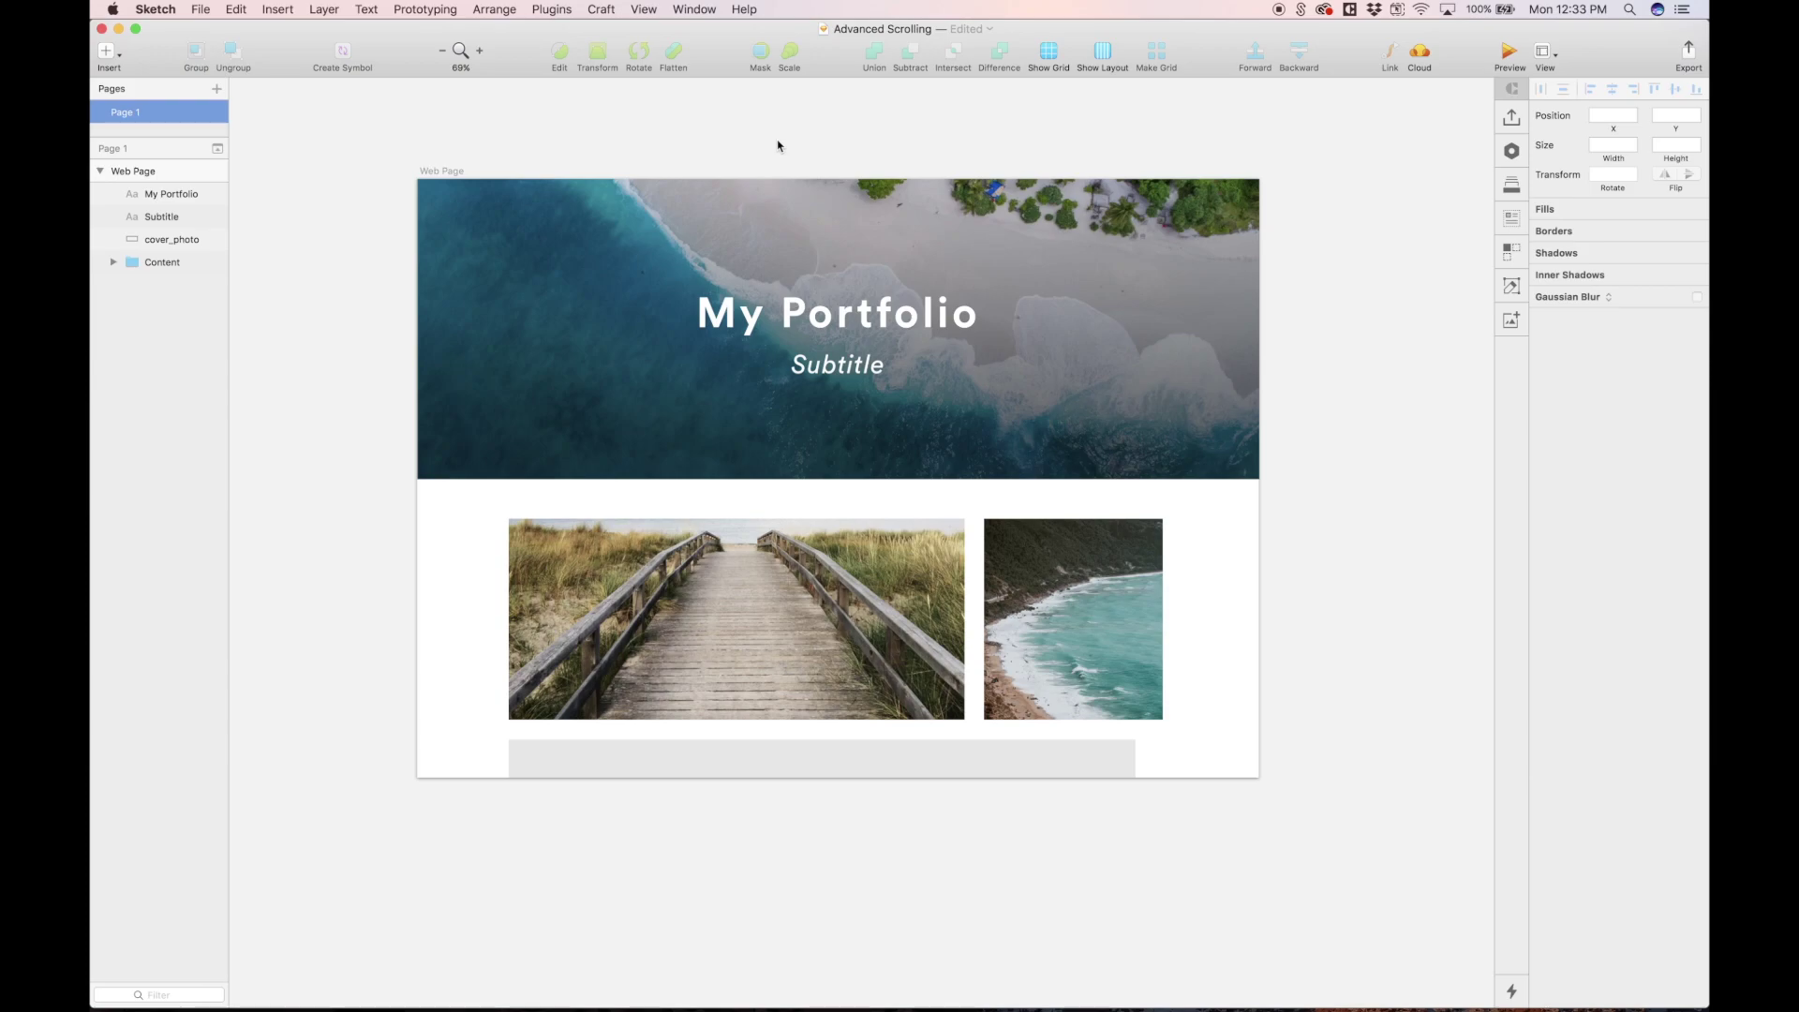
Inspect the layout by selecting the cover photo, the My Portfolio title, then the Web Page artboard
scroll(778, 146, "down", 2)
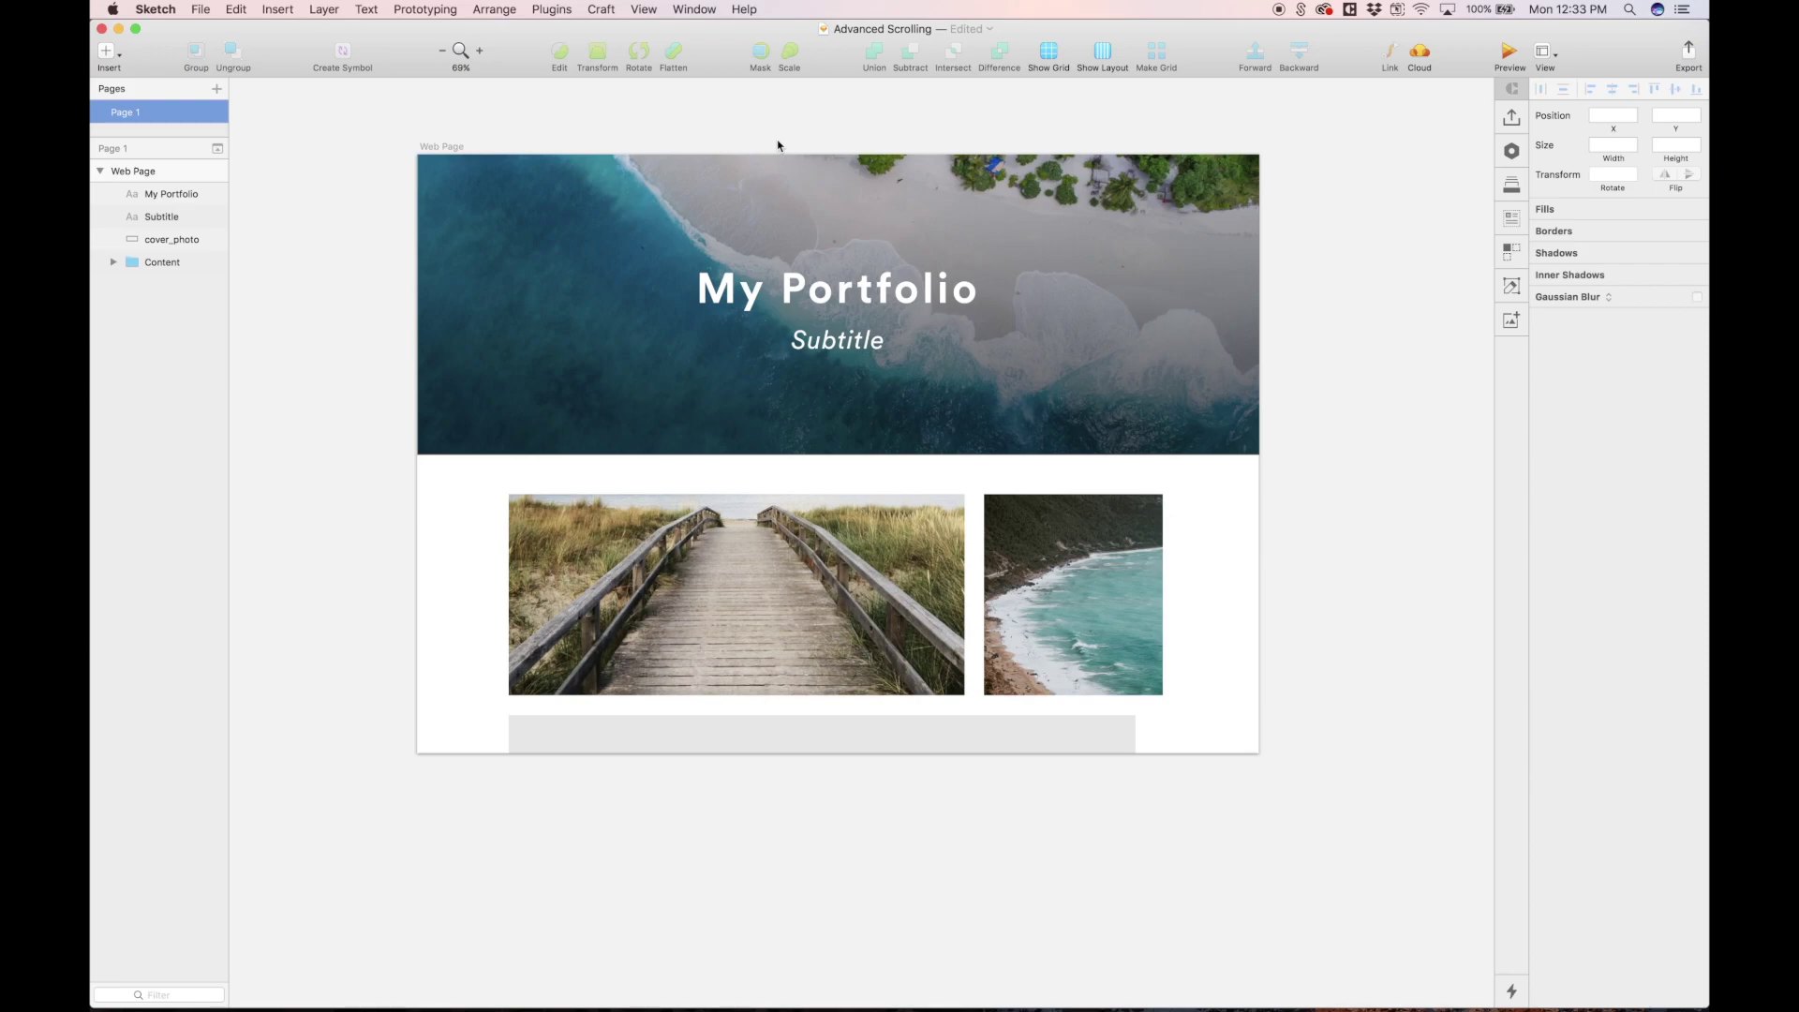
scroll(778, 146, "down", 2)
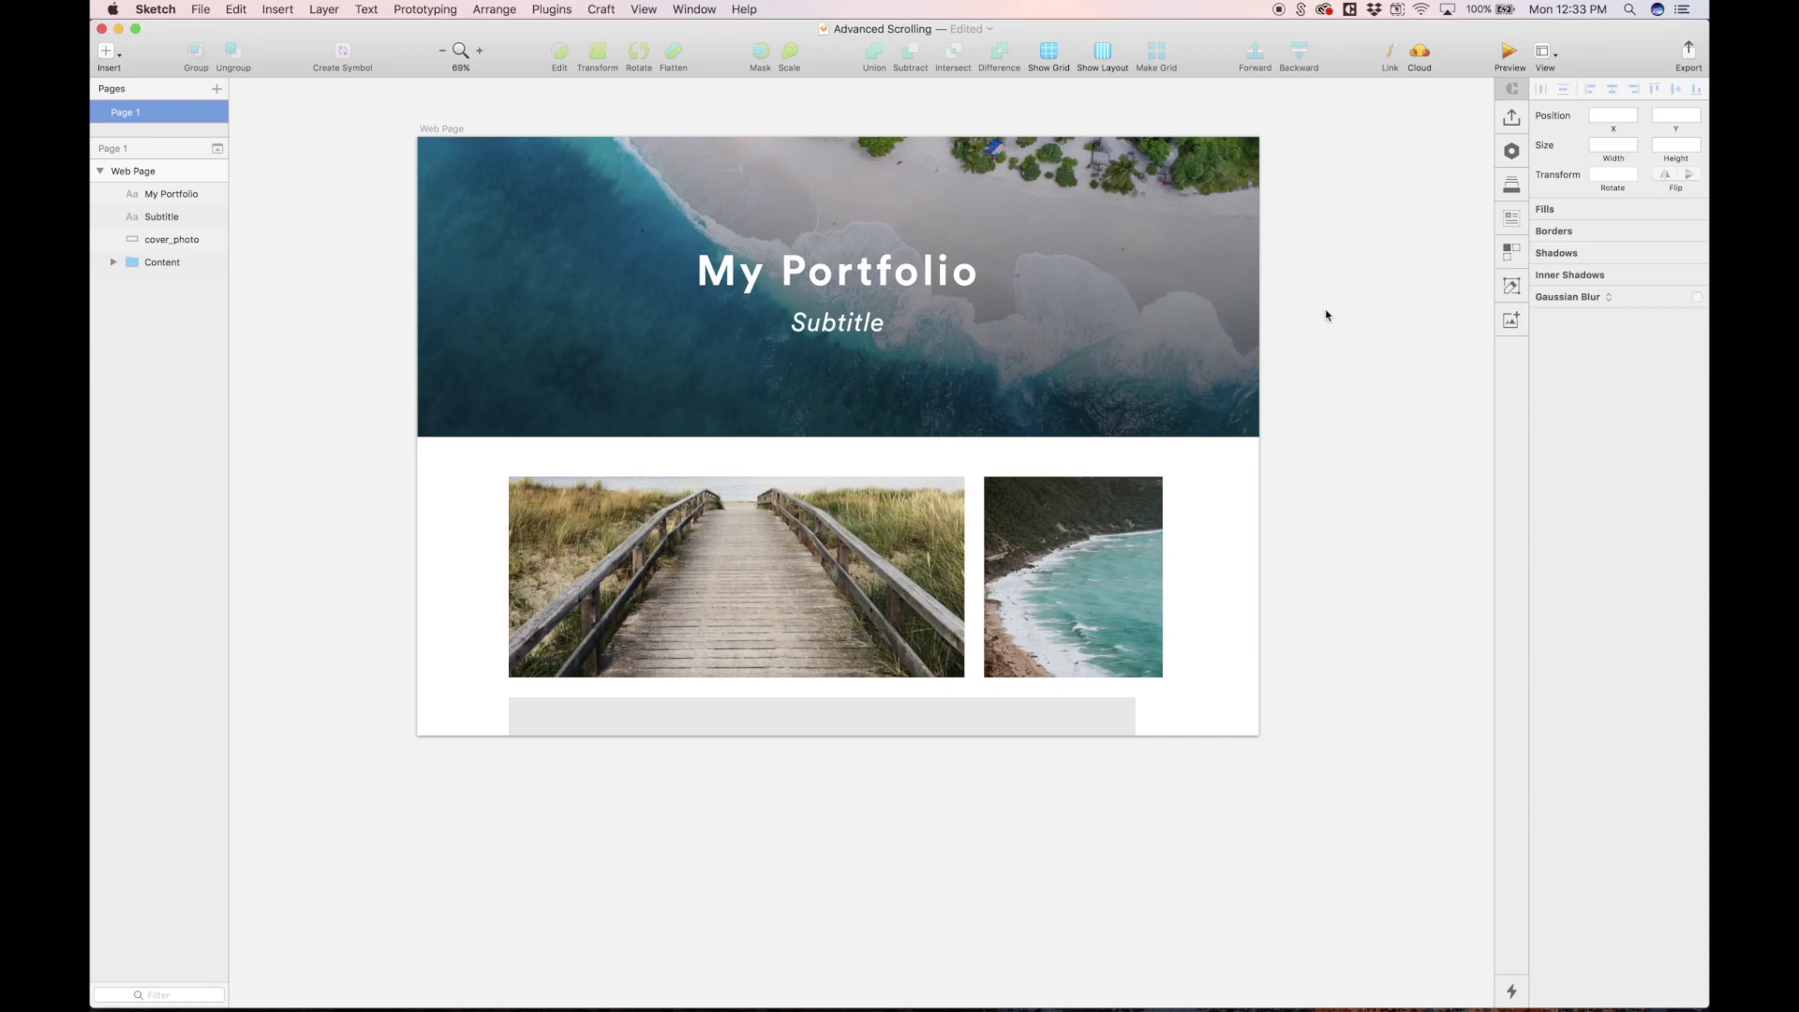
left_click(1211, 285)
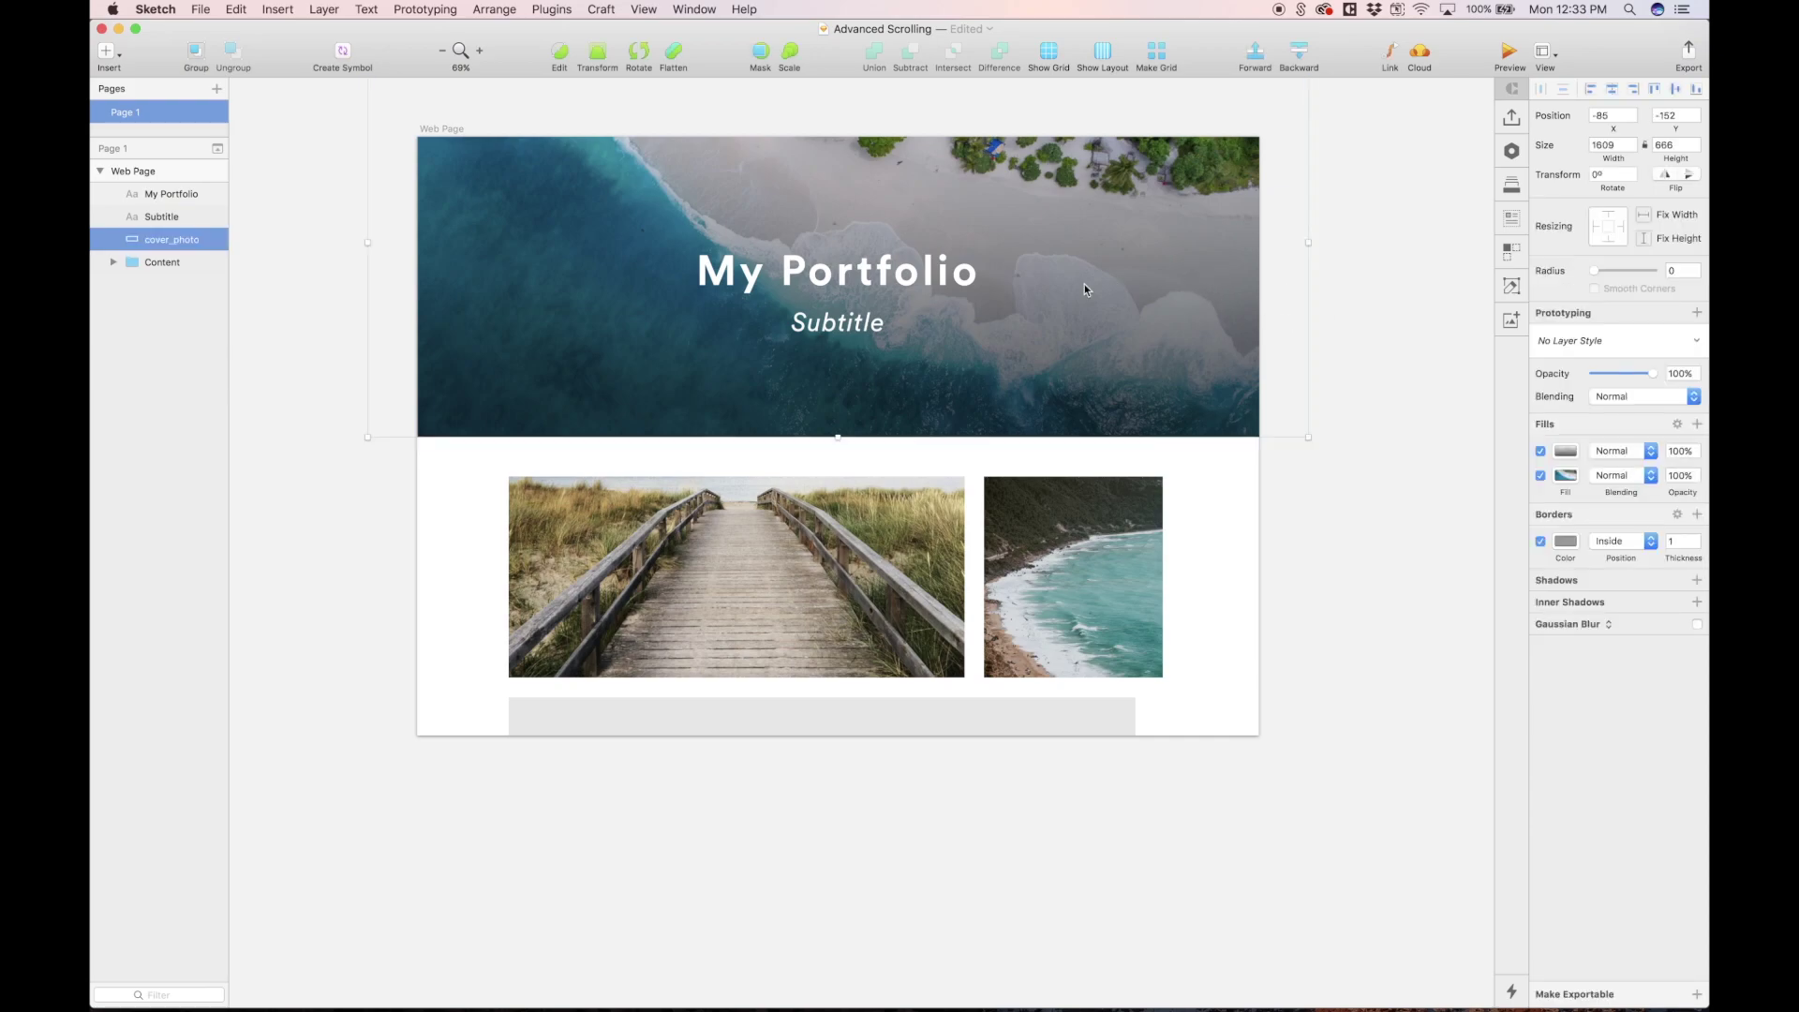
left_click(900, 281)
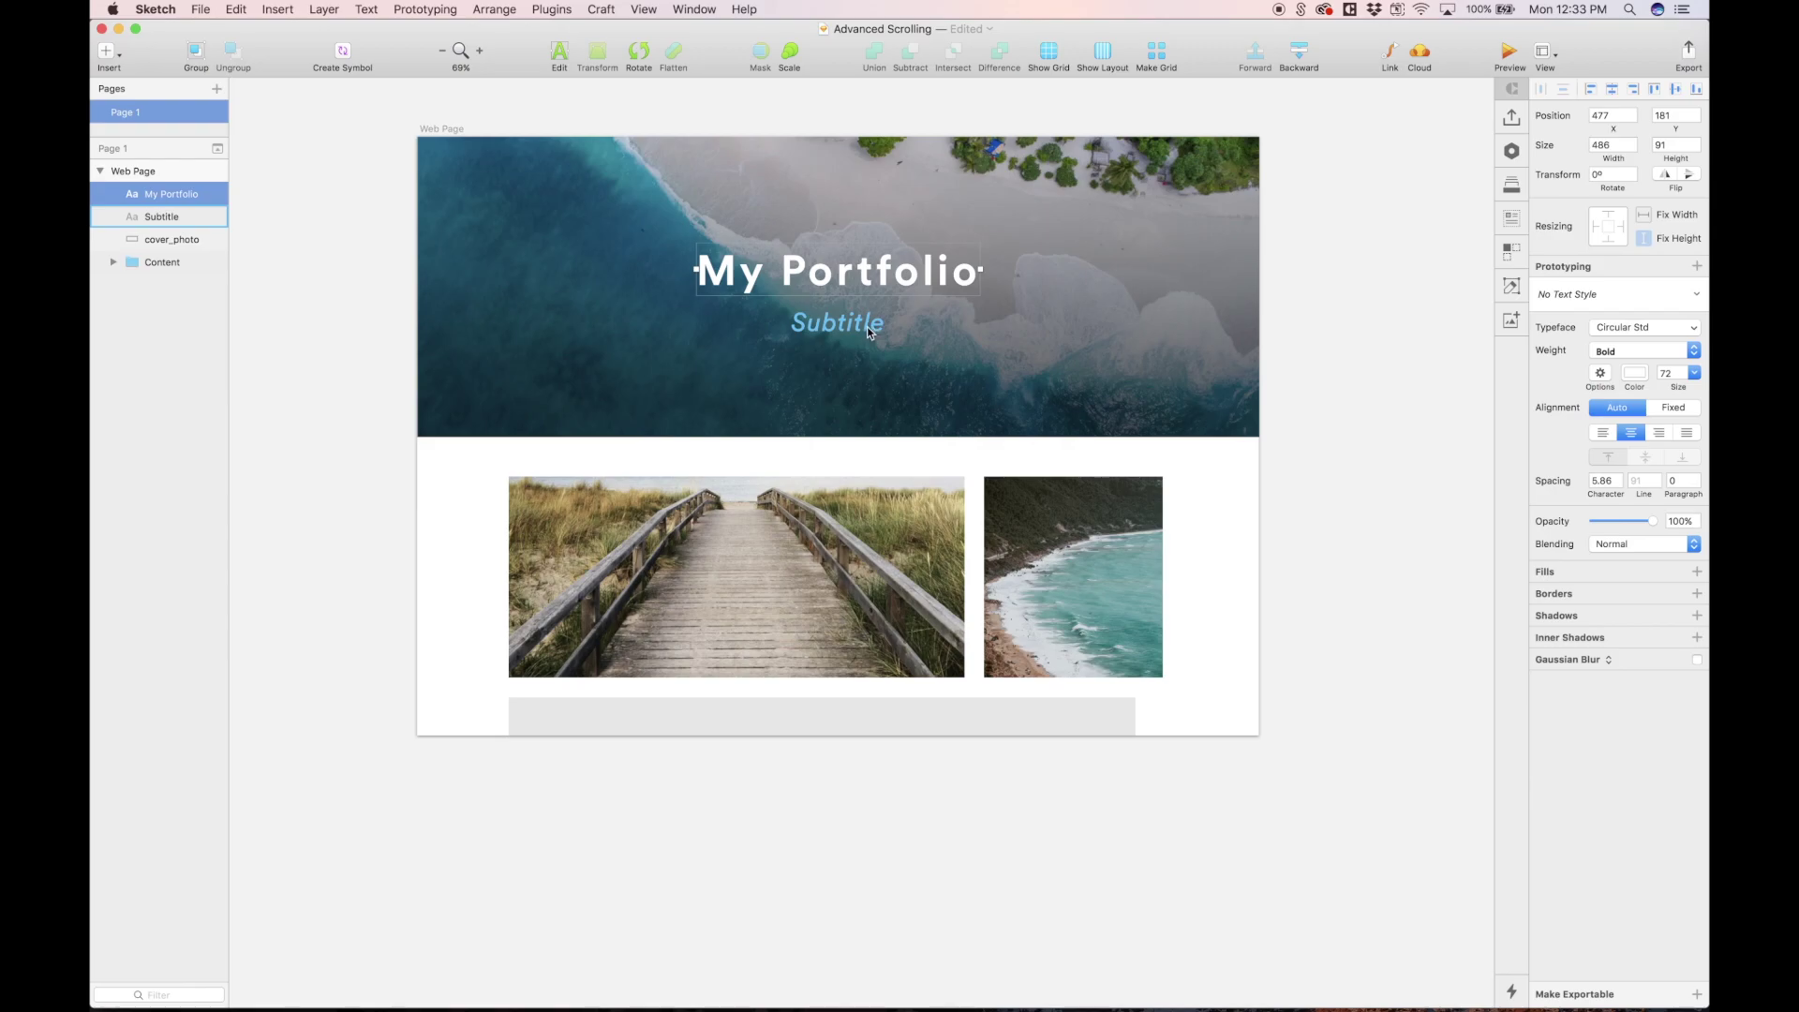
left_click(429, 129)
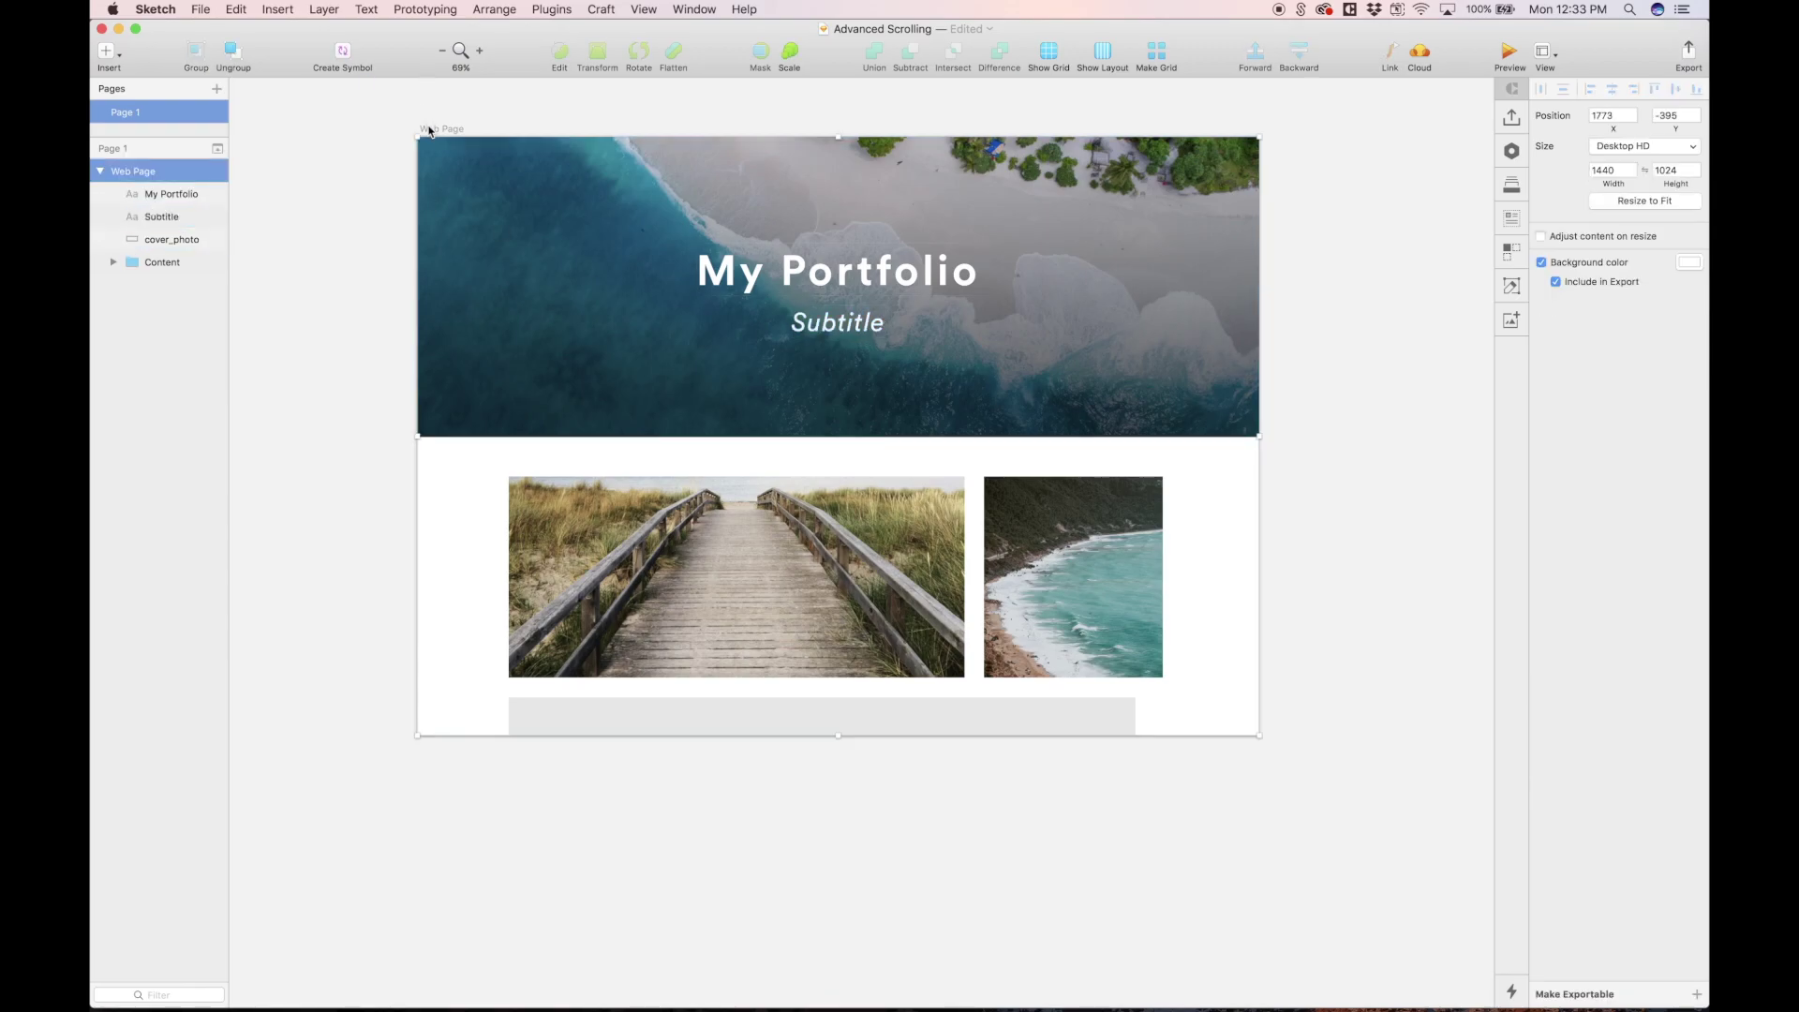
Drag the artboard's bottom edge down in two passes to 2693 tall, revealing the whole gallery
scroll(429, 131, "down", 5)
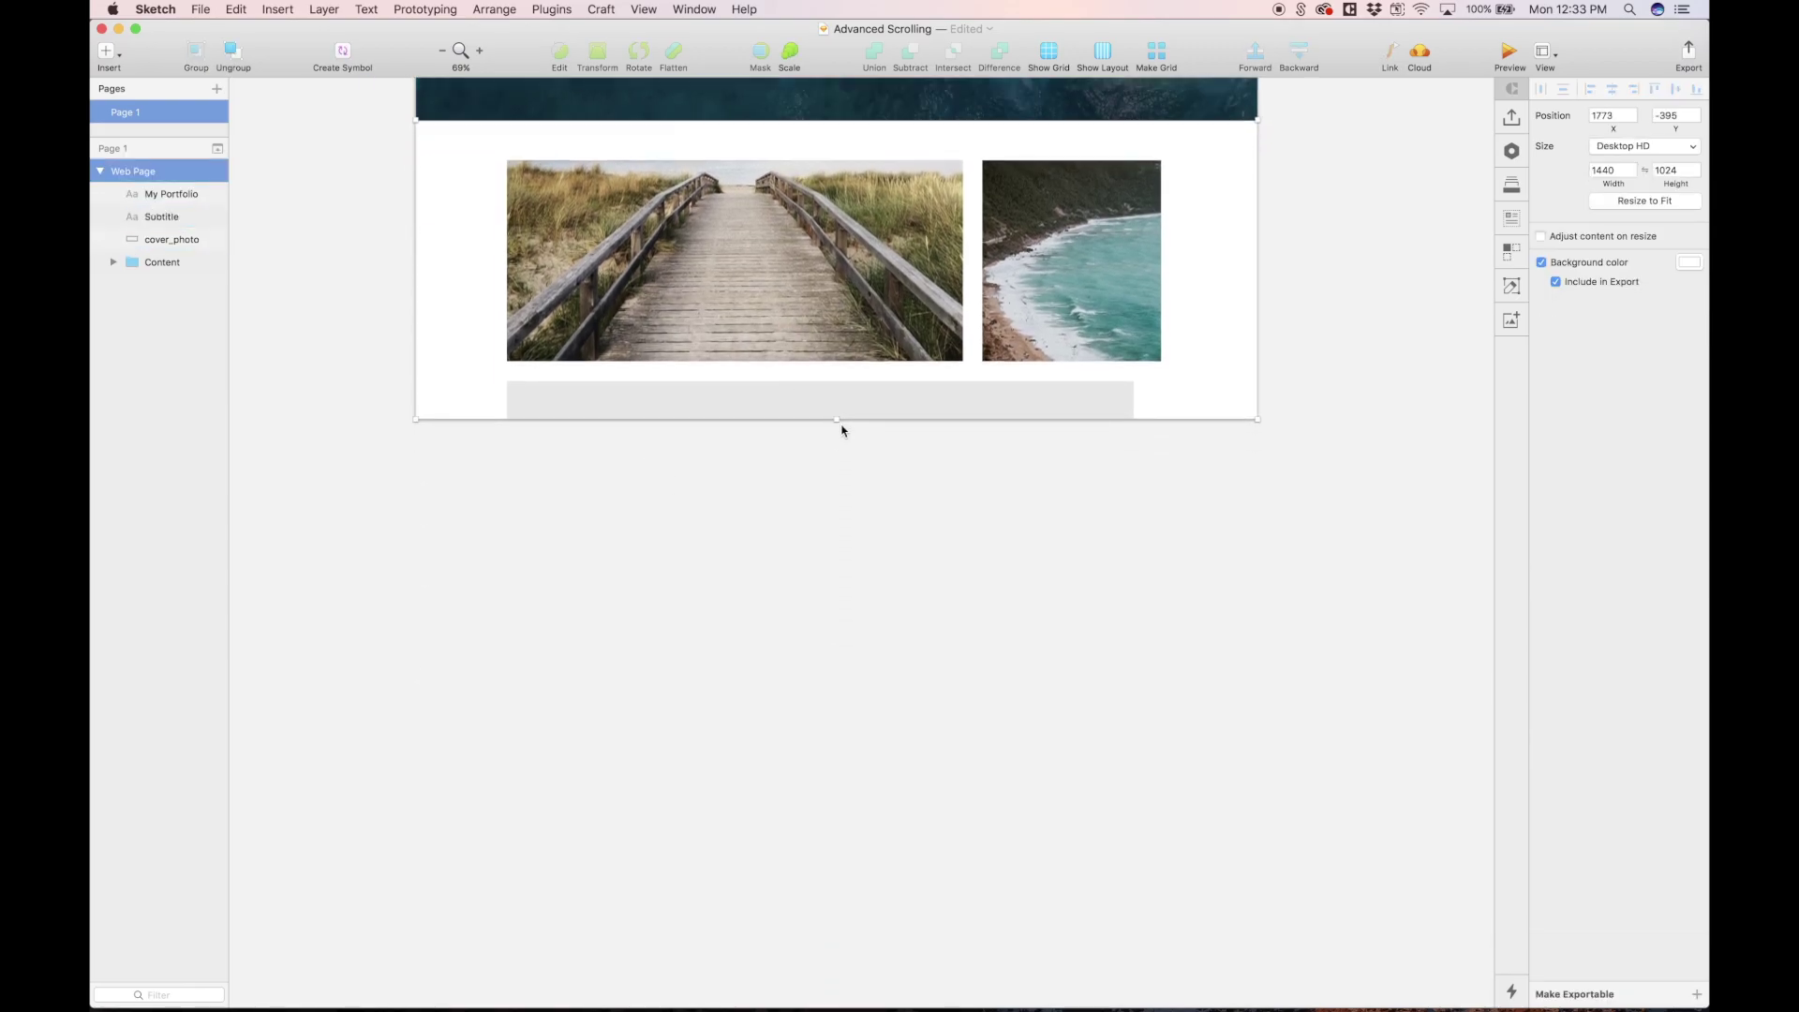
left_click_drag(835, 421, 871, 1011)
scroll(843, 656, "down", 6)
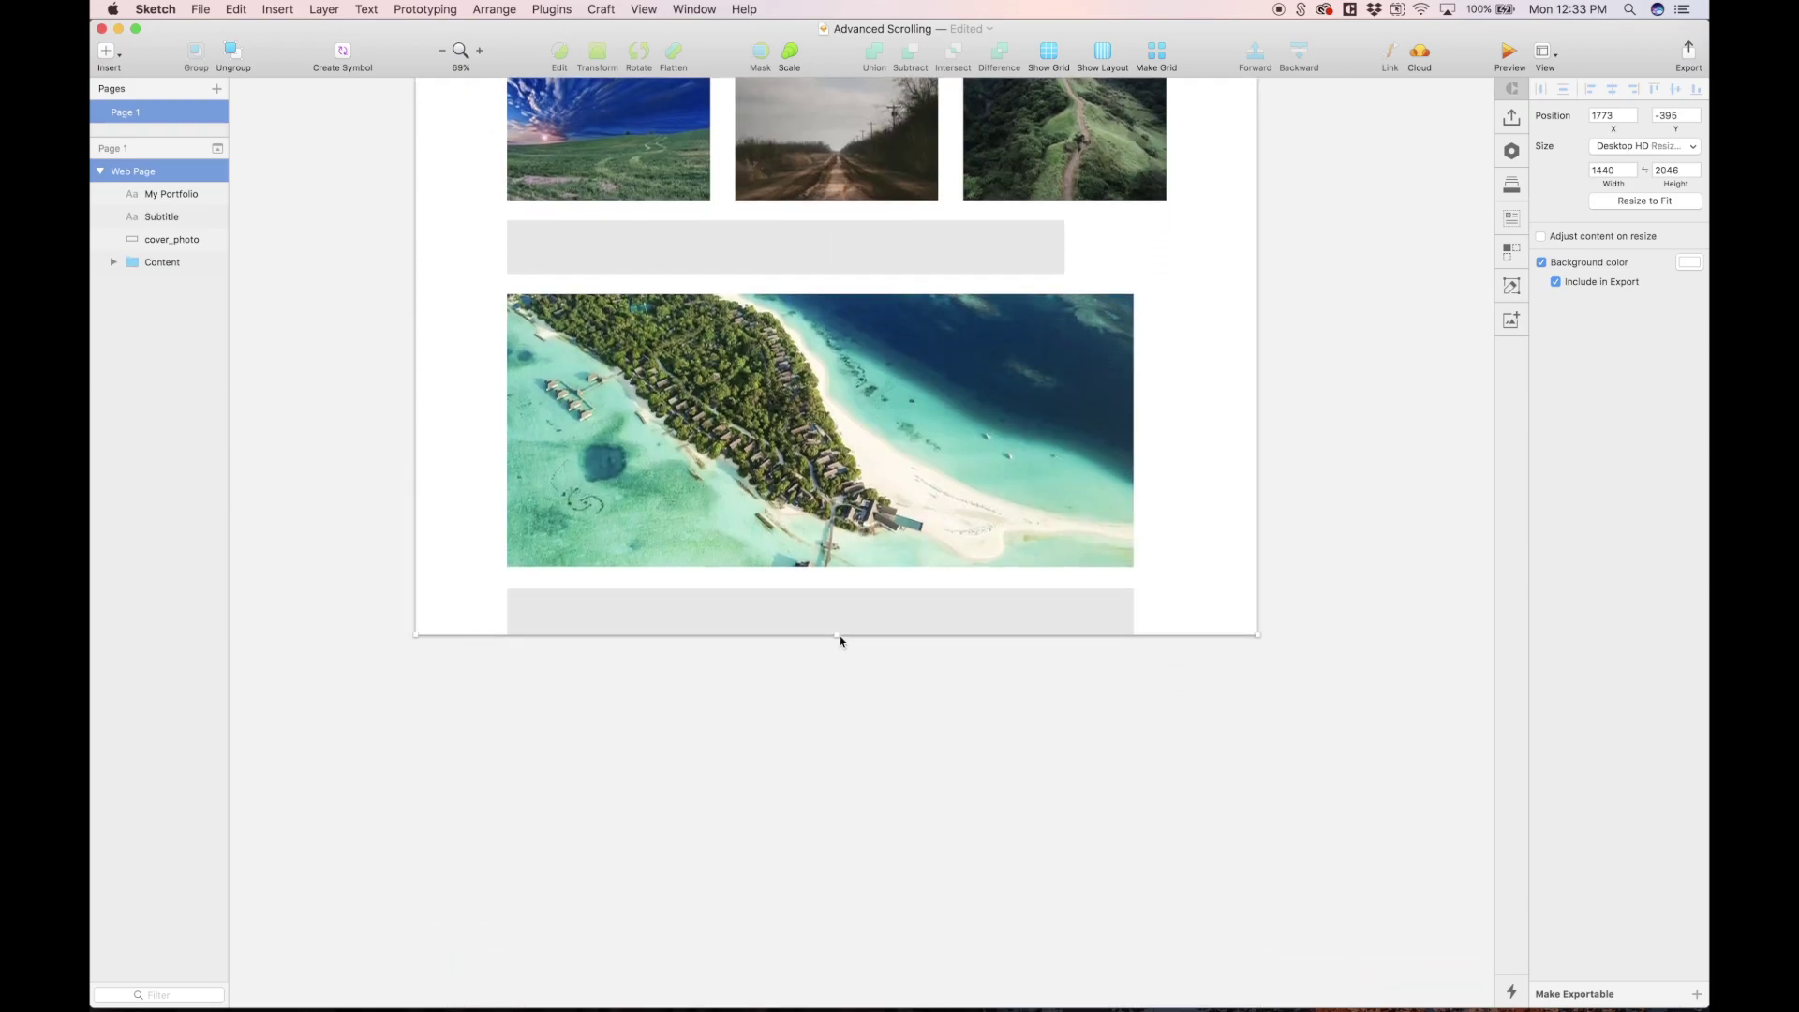
left_click_drag(836, 640, 852, 1007)
scroll(887, 843, "down", 3)
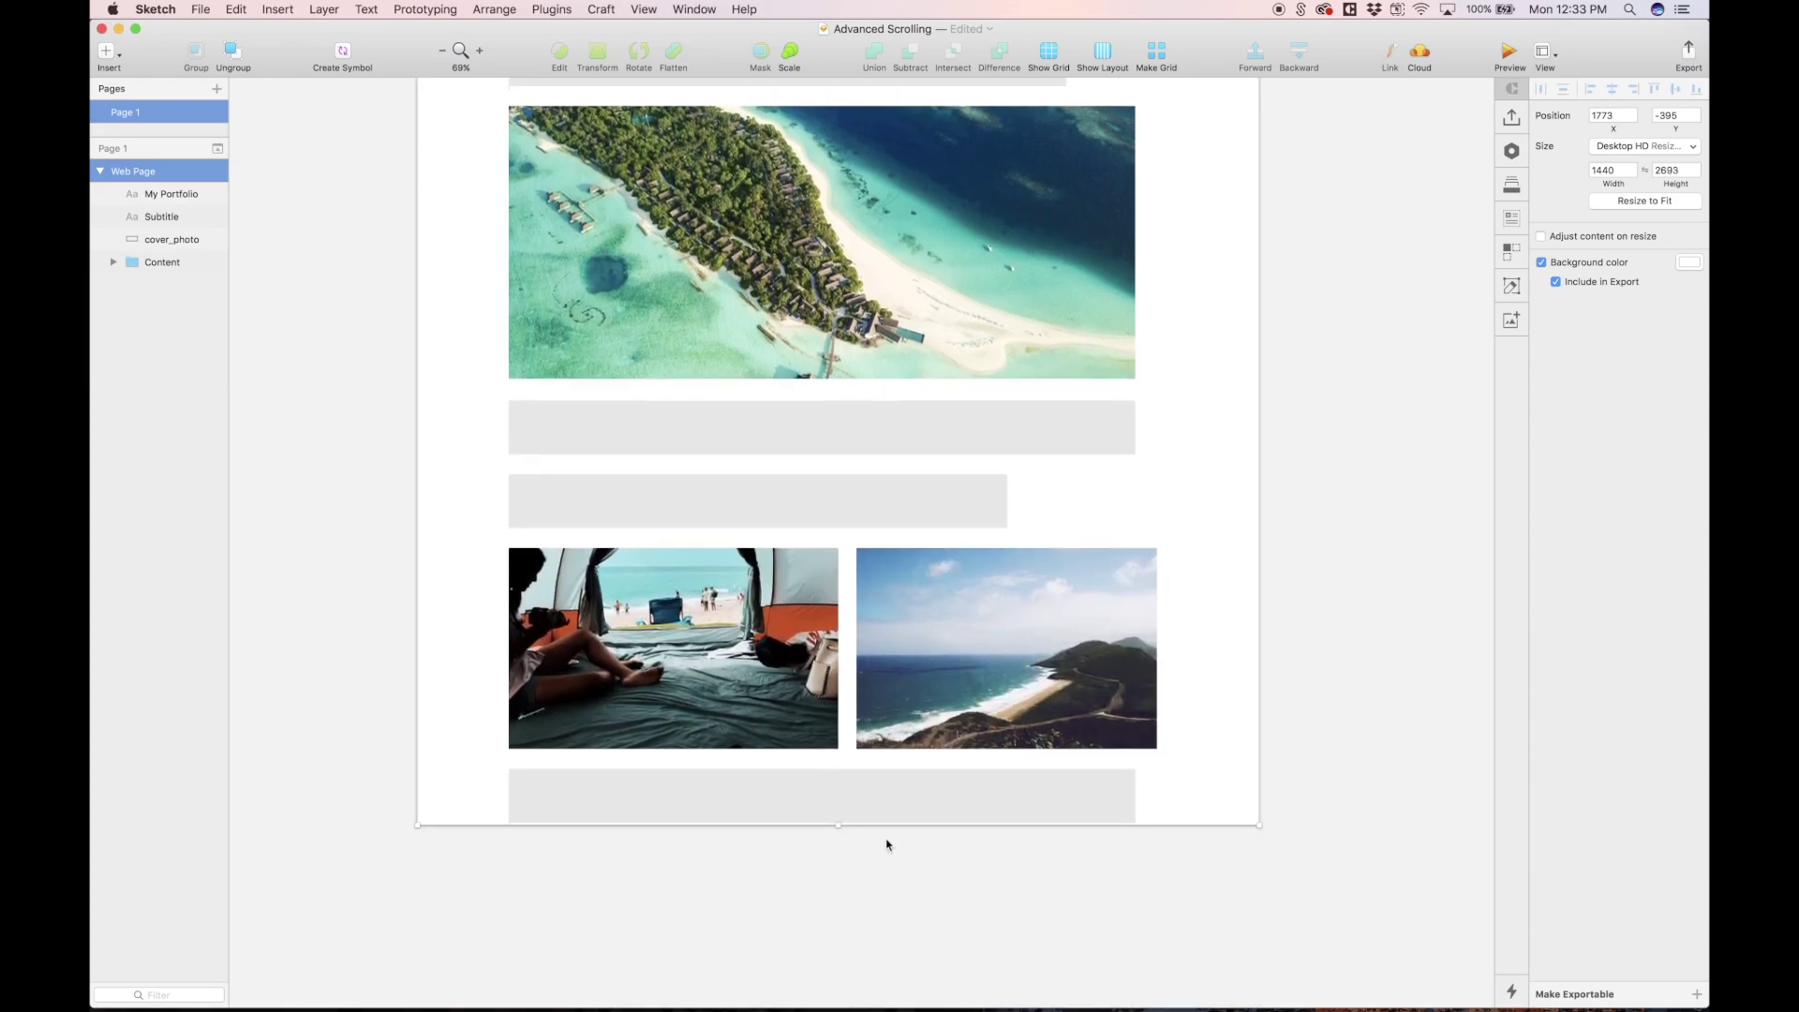
scroll(980, 708, "up", 10)
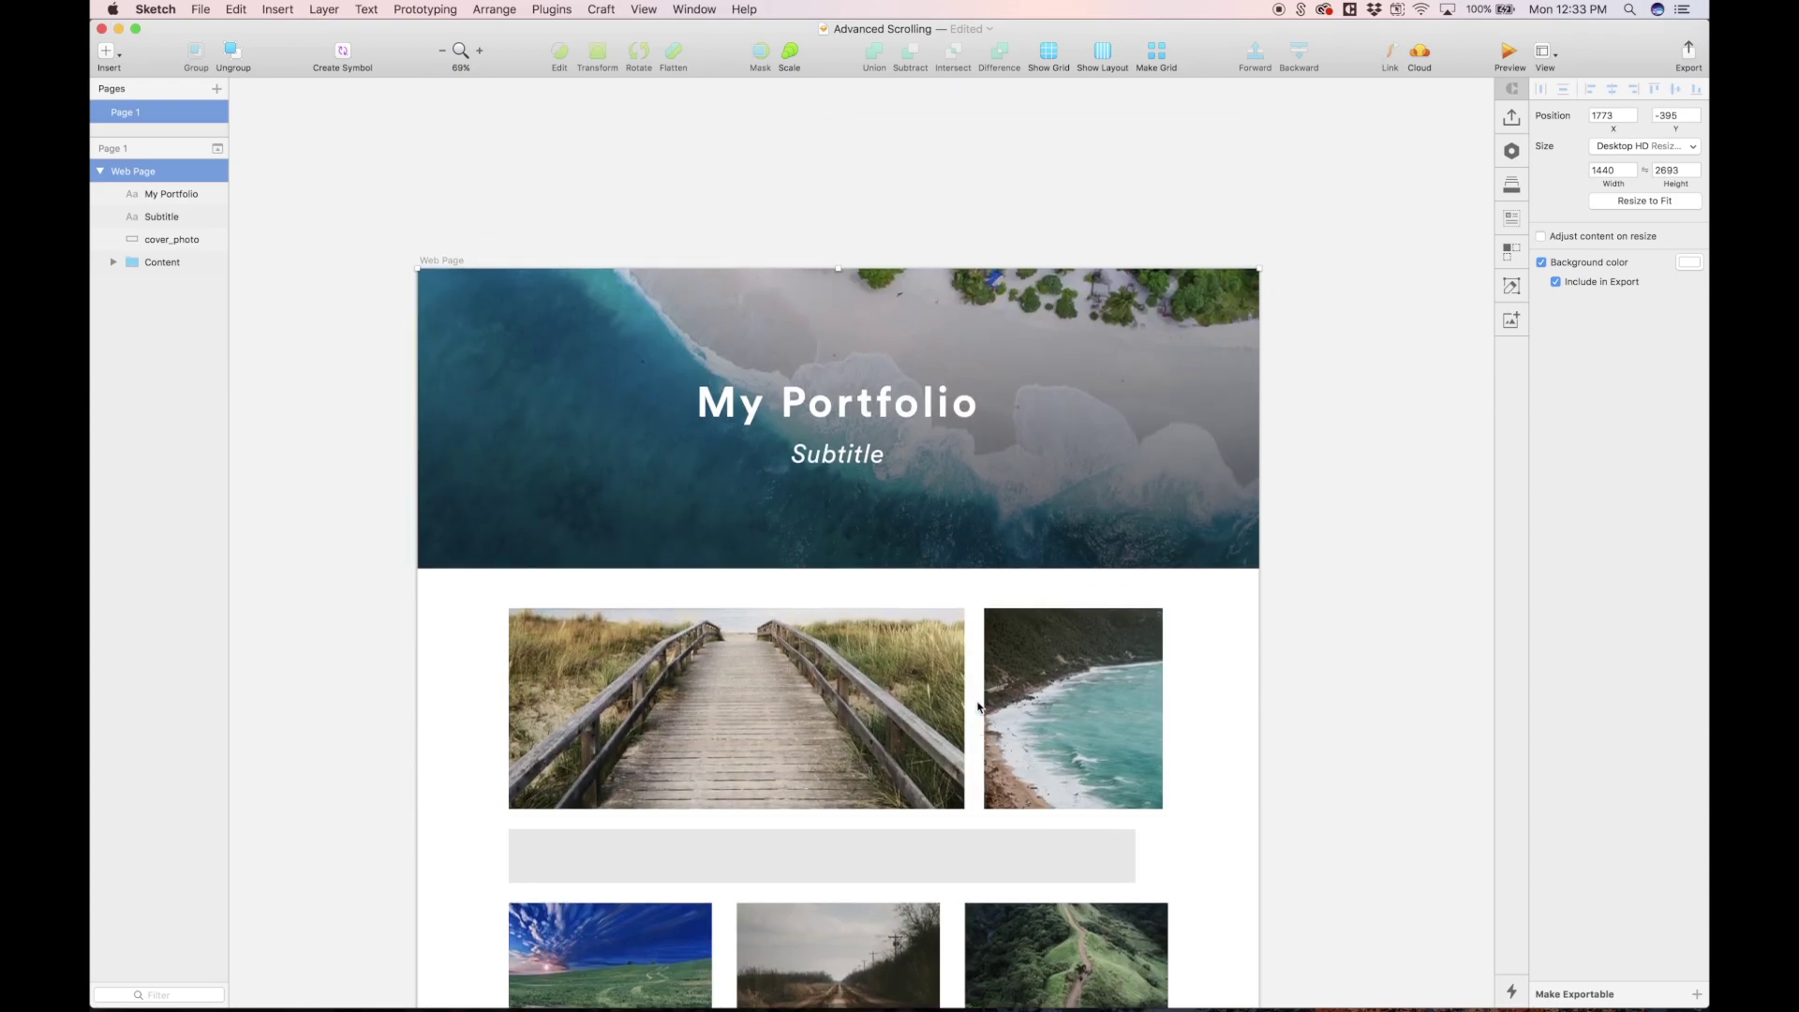
scroll(1066, 583, "down", 2)
key("Tab")
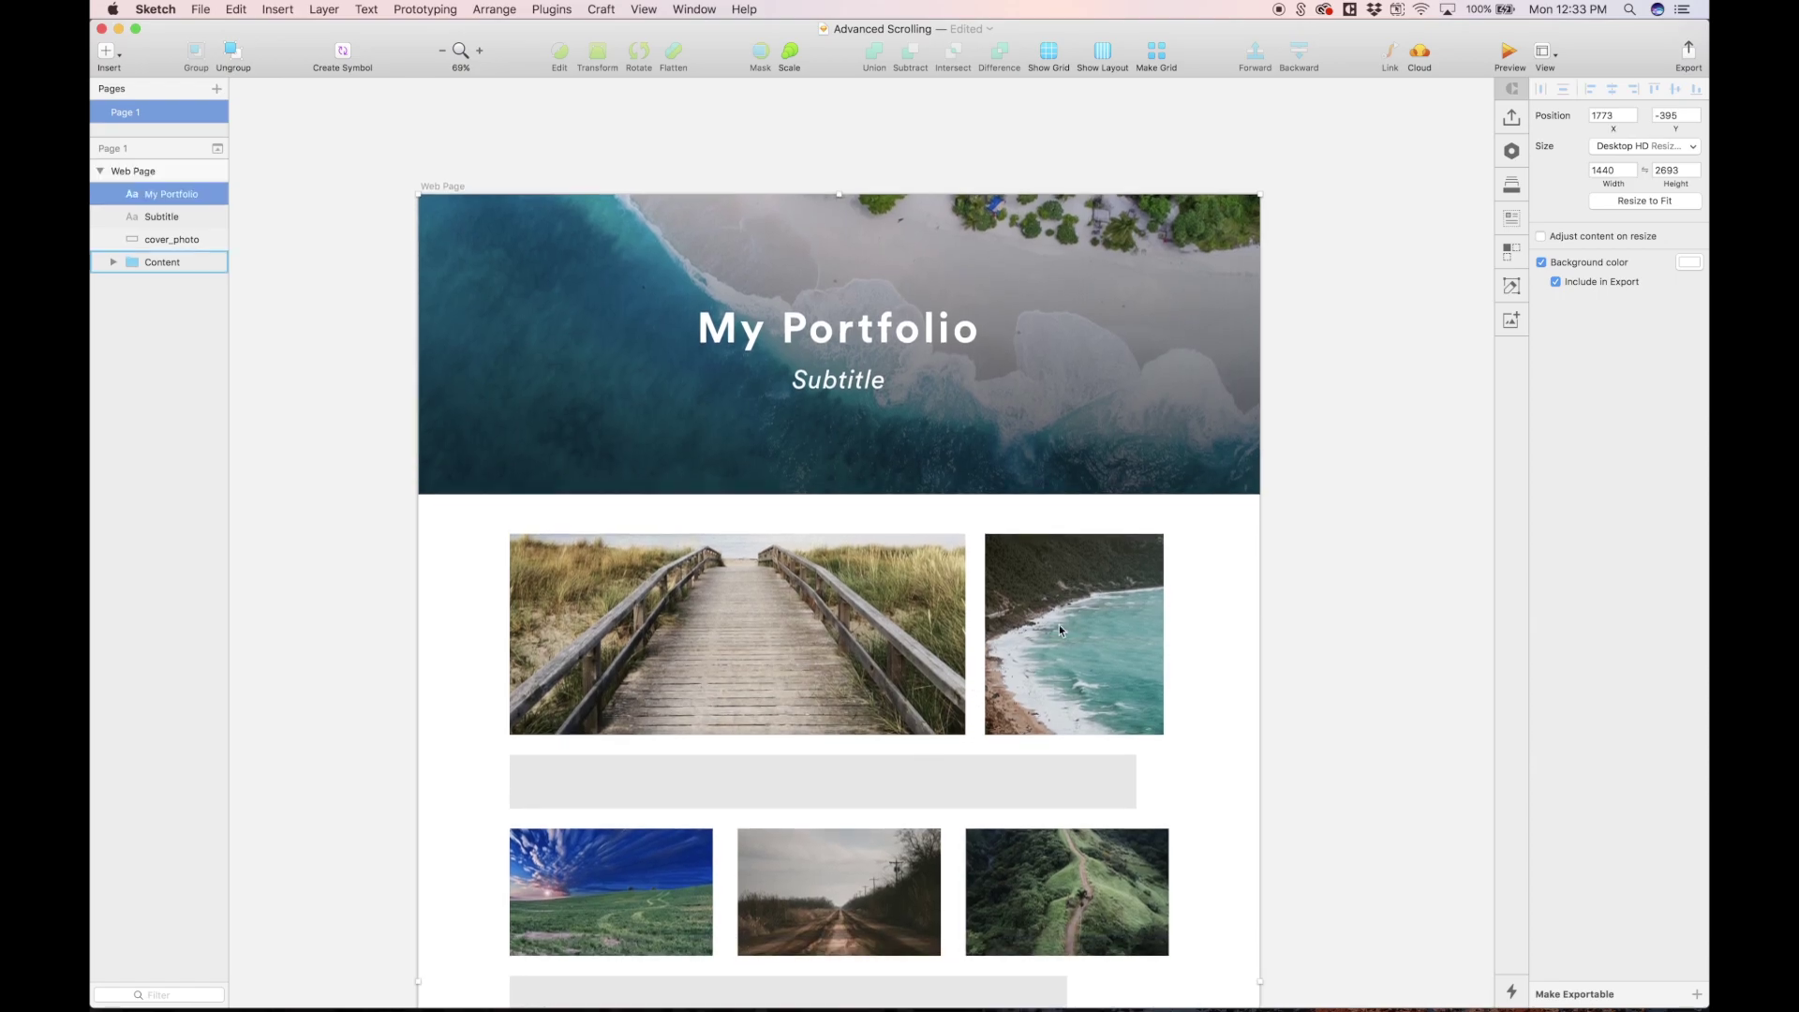
Refill the coast photo with several random Unsplash beach images, then undo back to the coast
double_click(1083, 627)
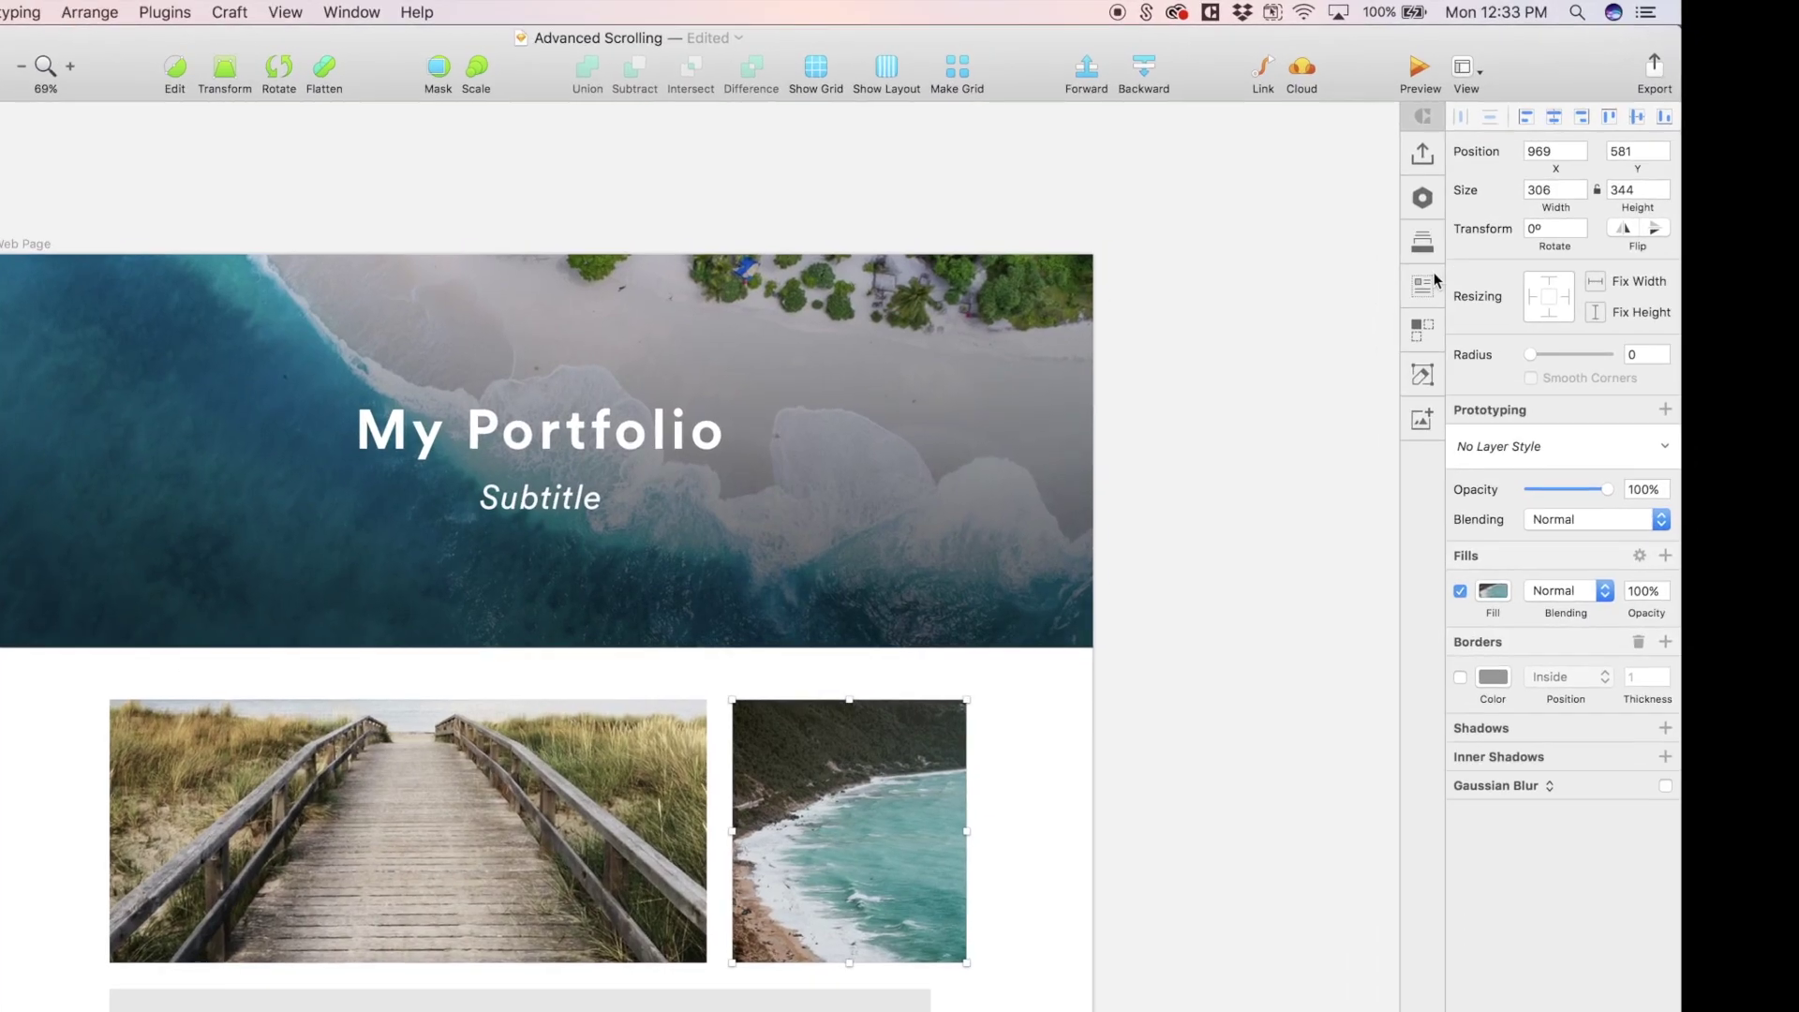
left_click(1434, 280)
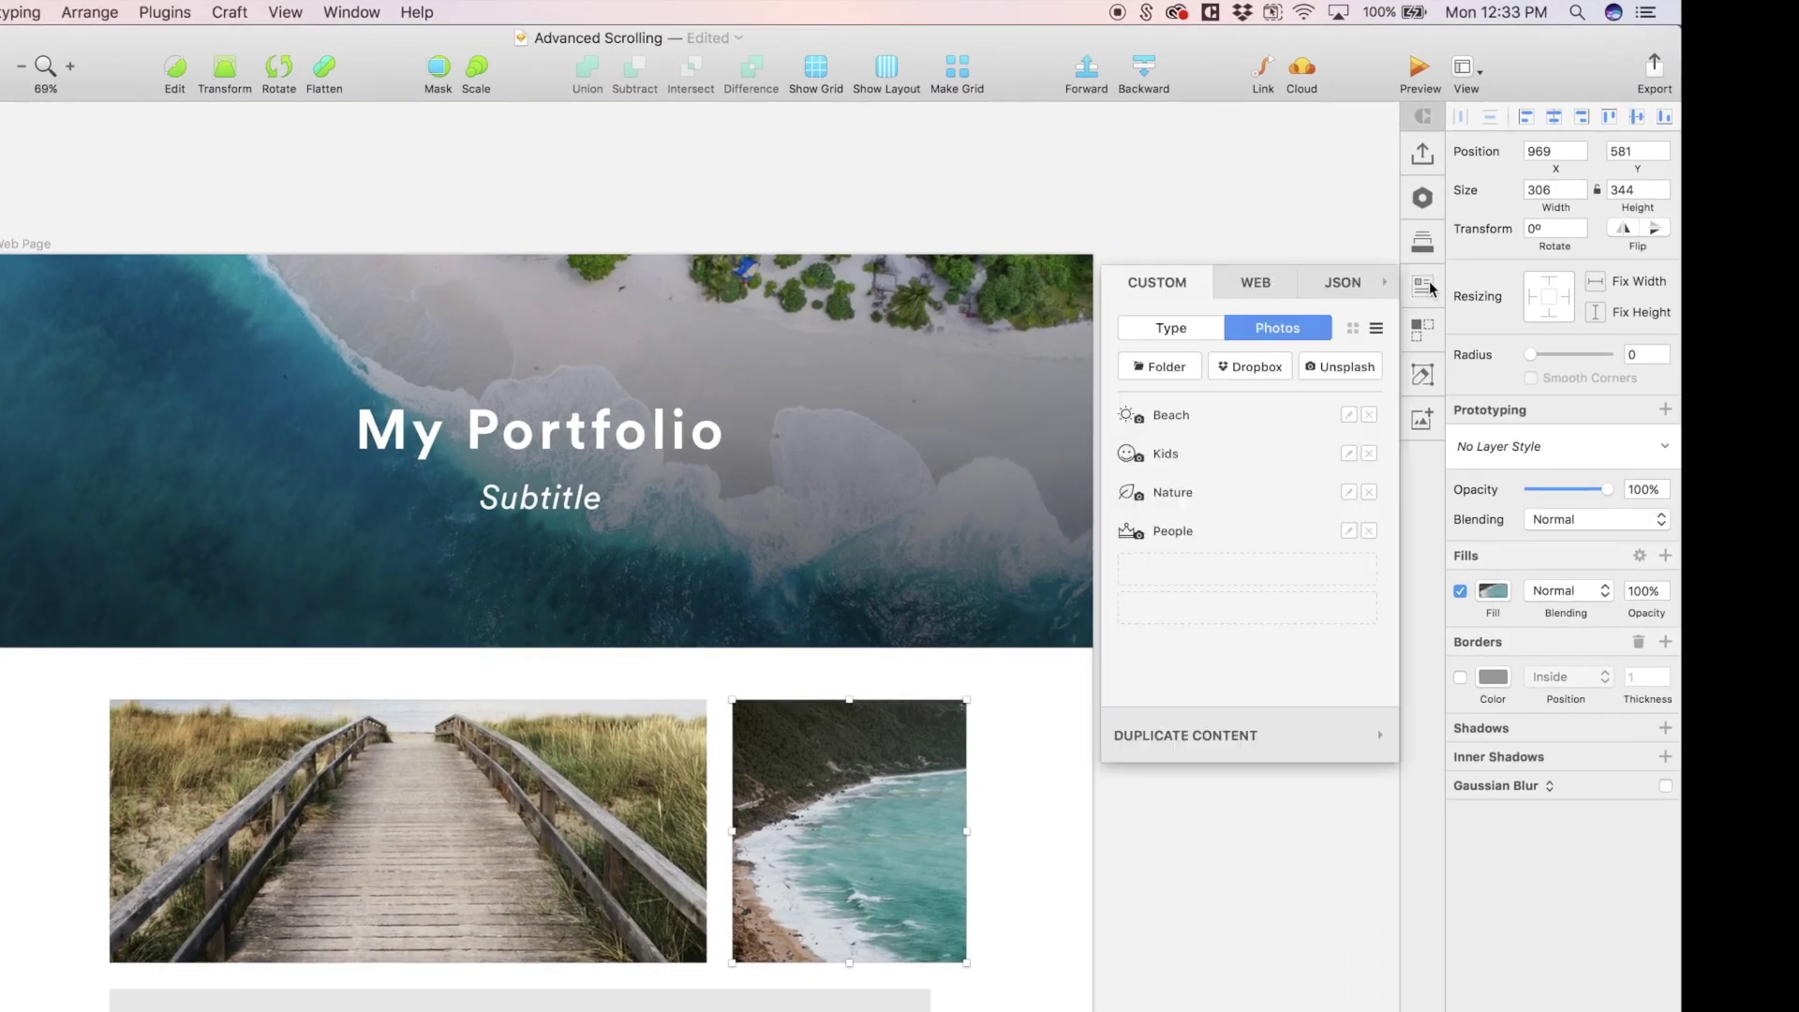
left_click(1206, 418)
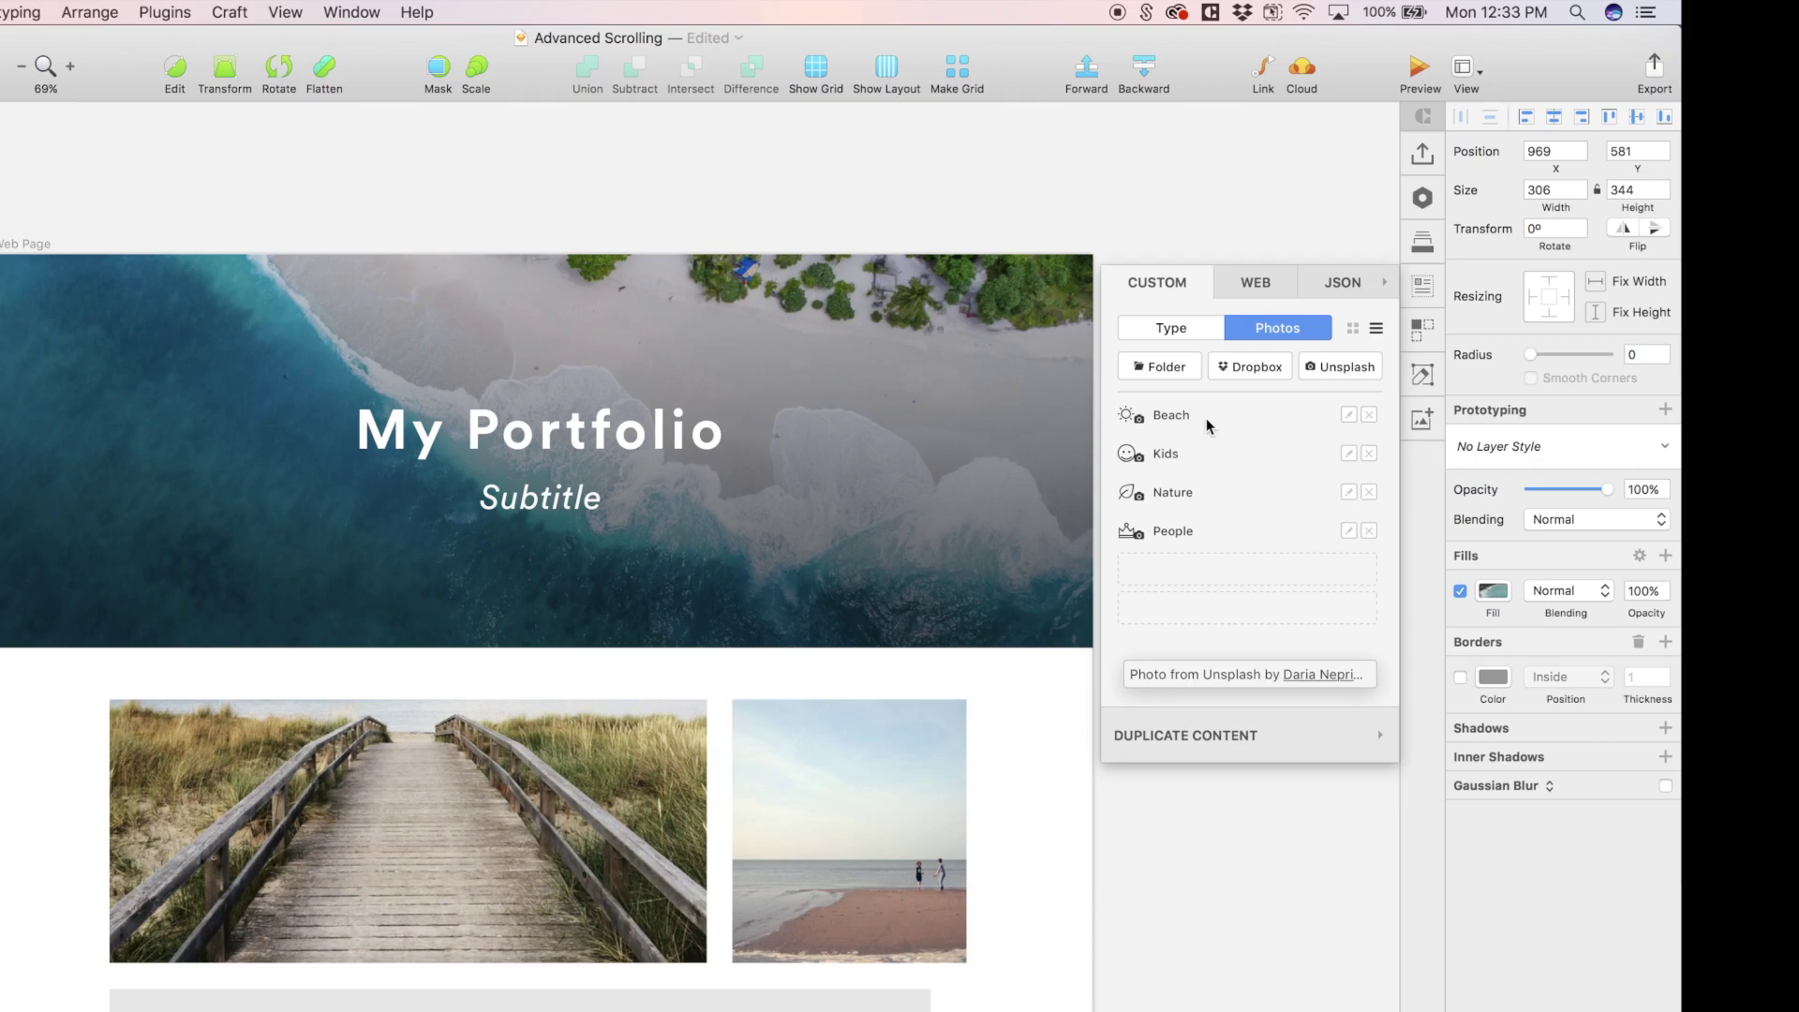
left_click(1206, 417)
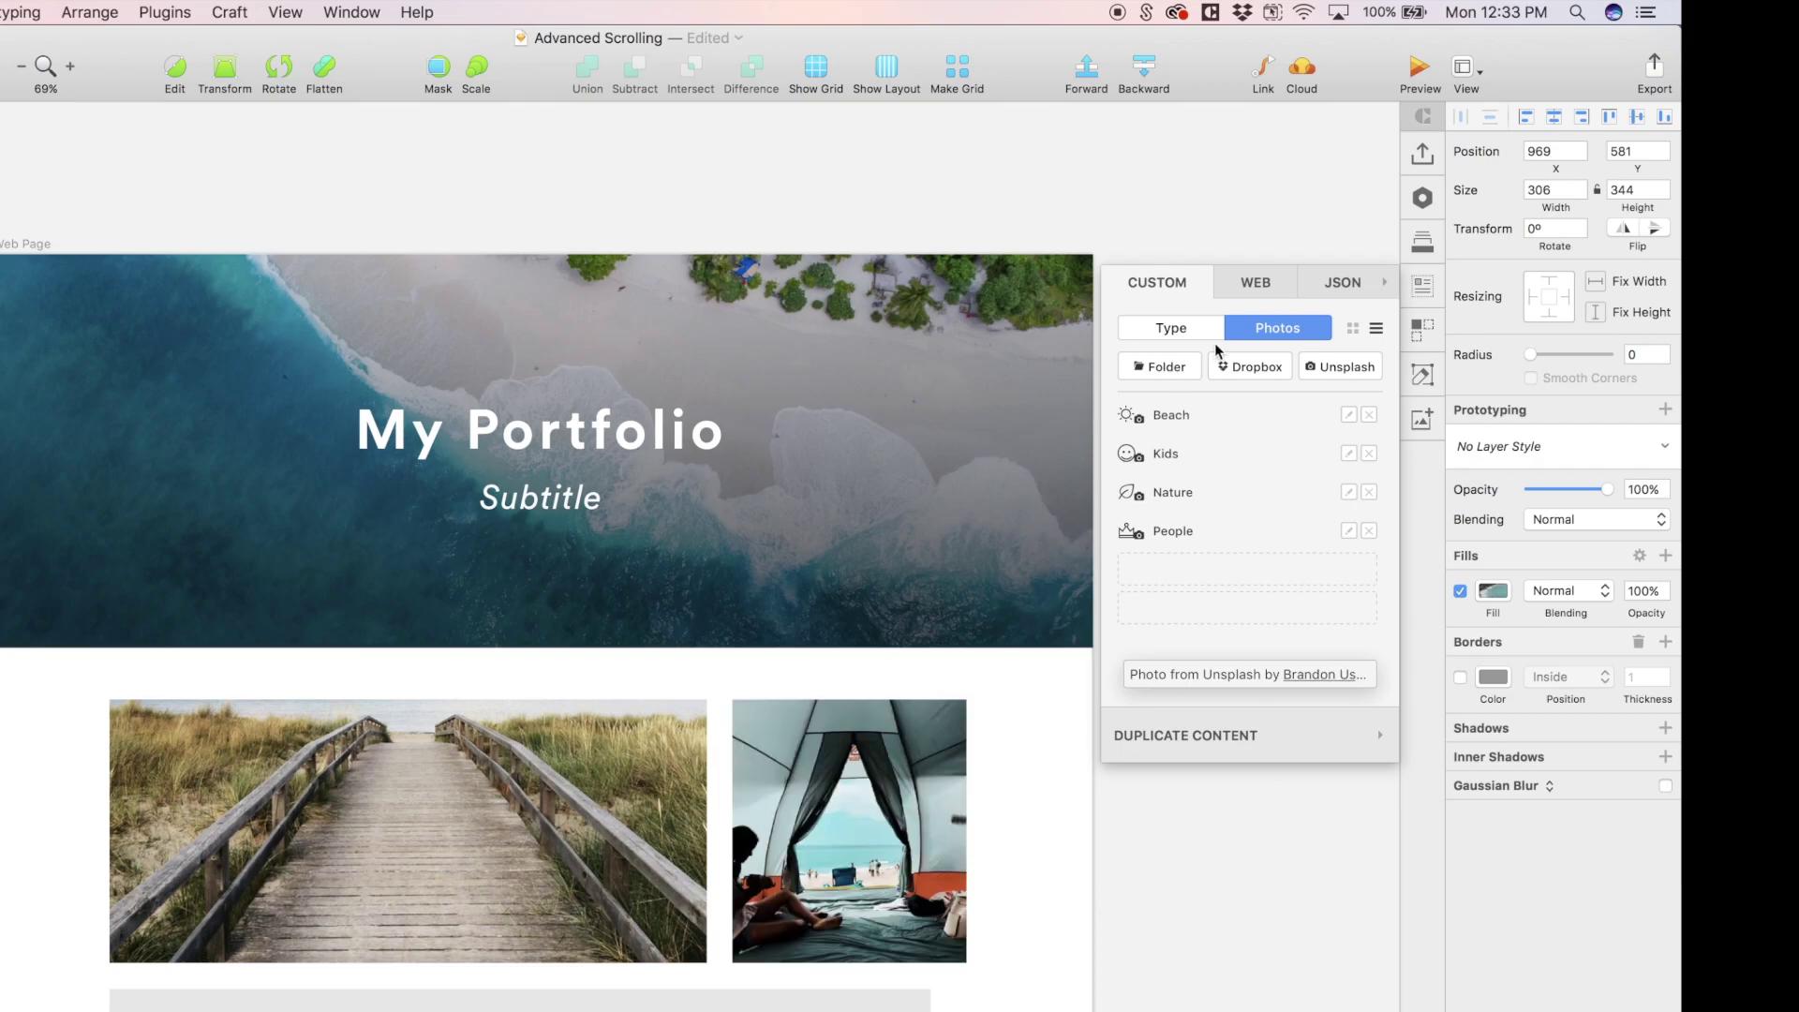
left_click(1178, 418)
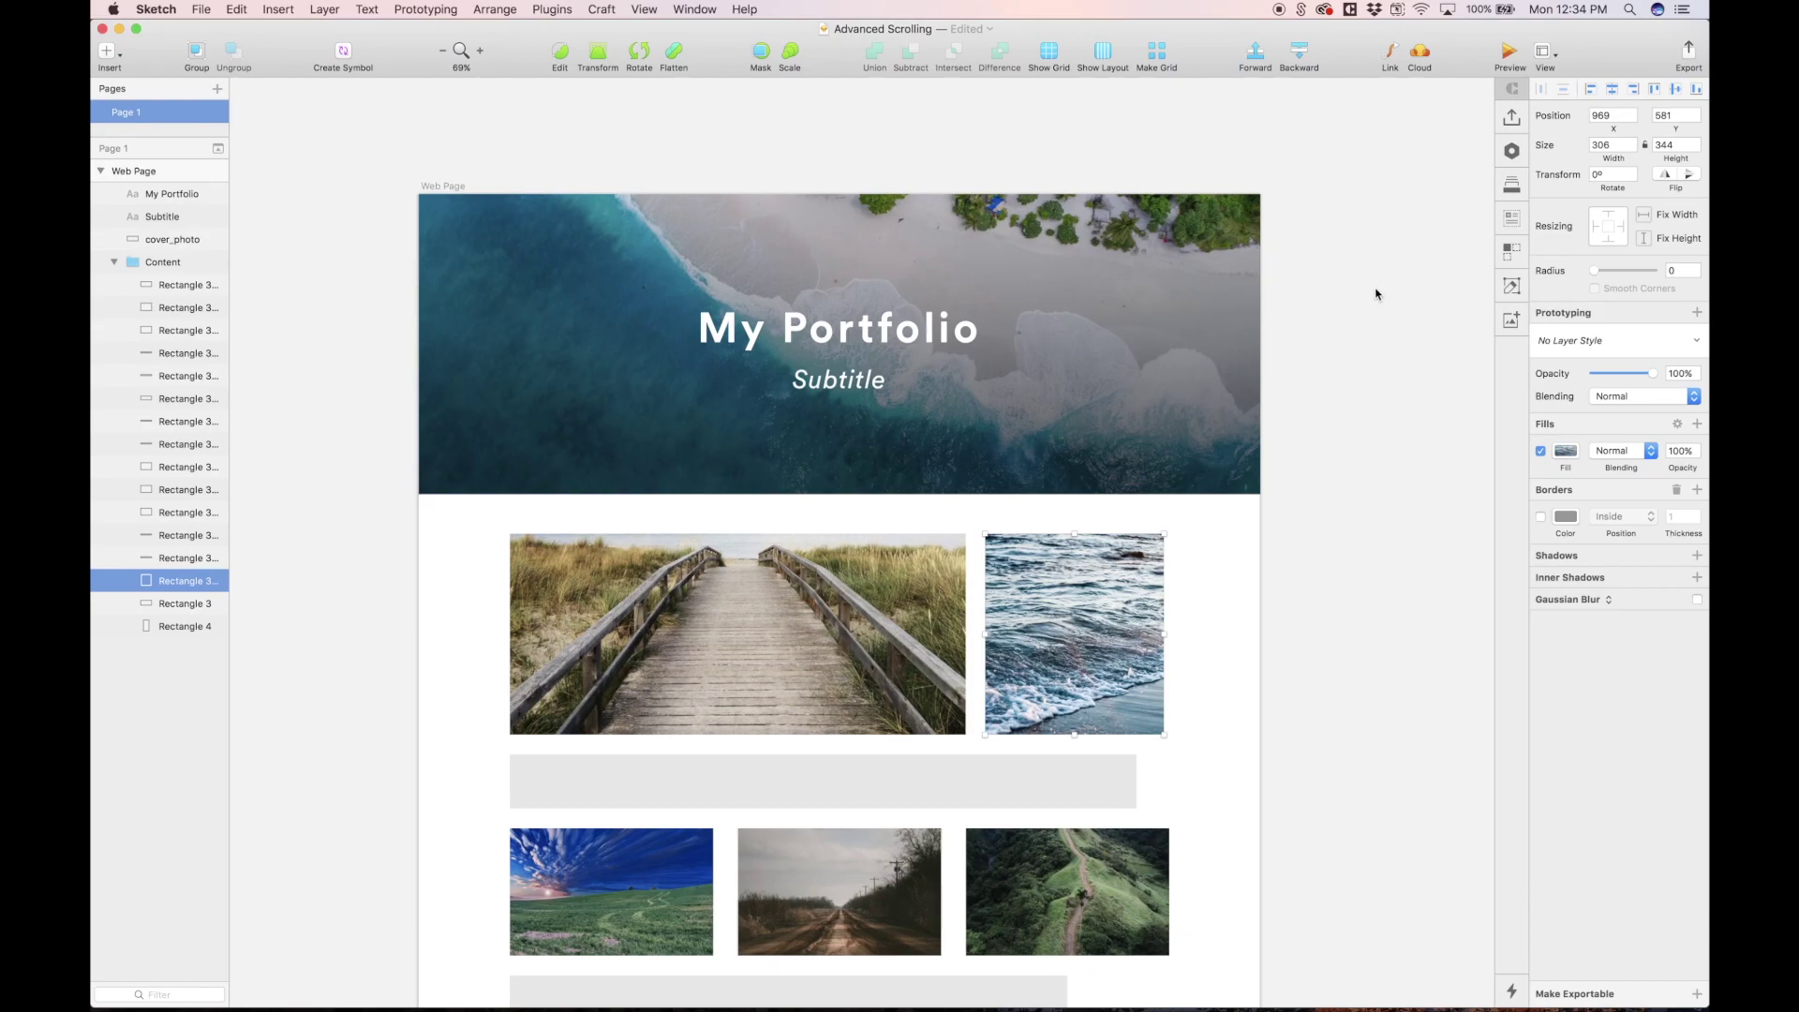
key("super+z")
key("super+z")
key("super+z")
key("super+z")
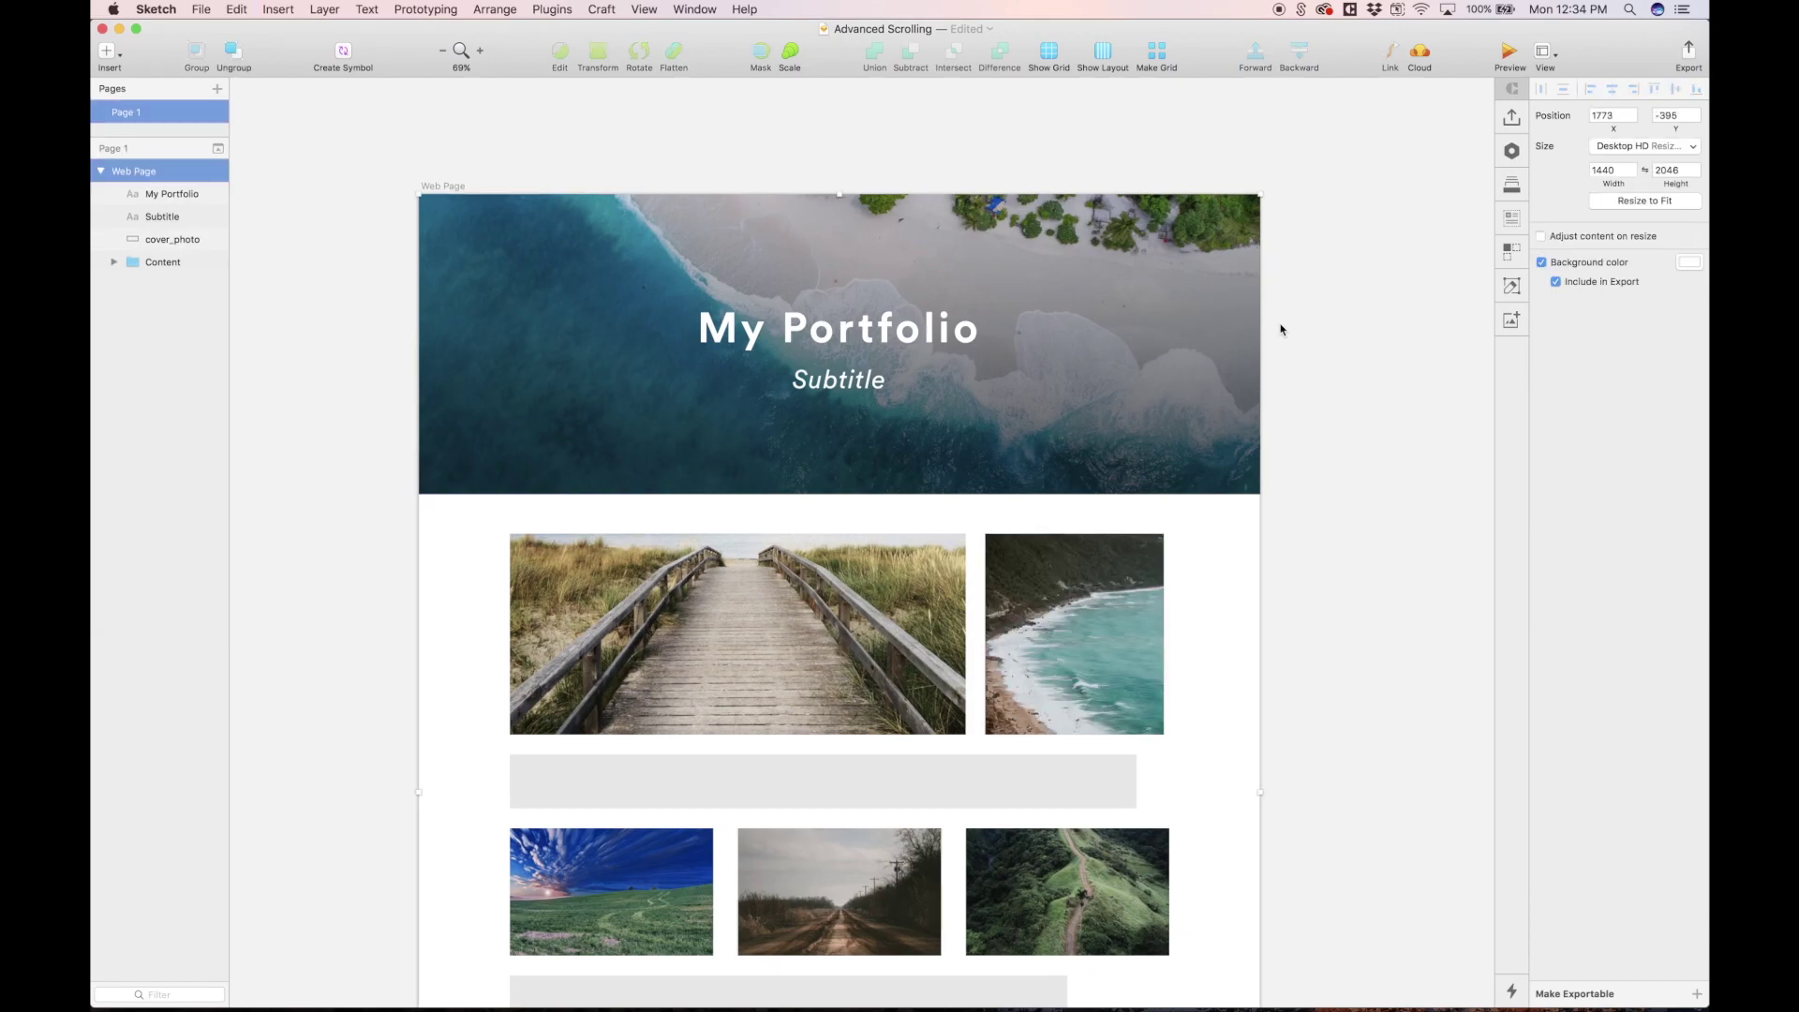
Undo the lengthening so the Web Page artboard returns to Desktop HD, 1440 × 1024
scroll(1281, 329, "down", 1)
key("super+z")
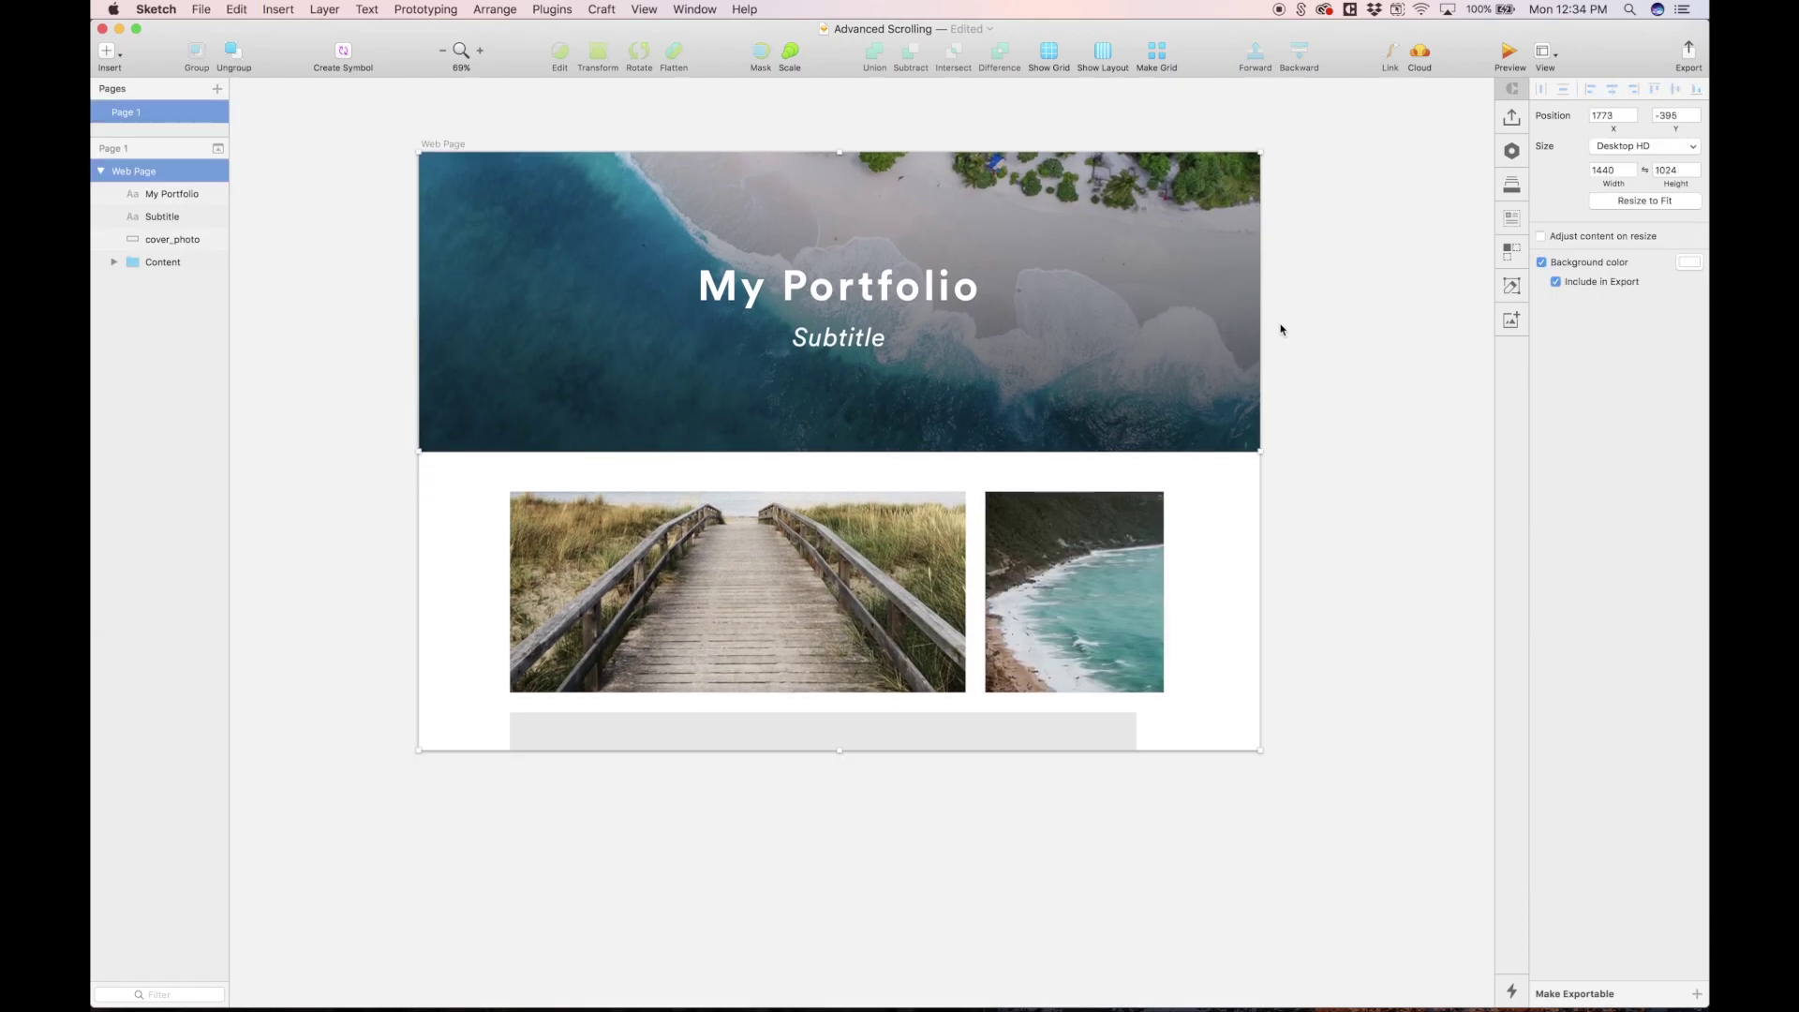
scroll(1030, 241, "up", 1)
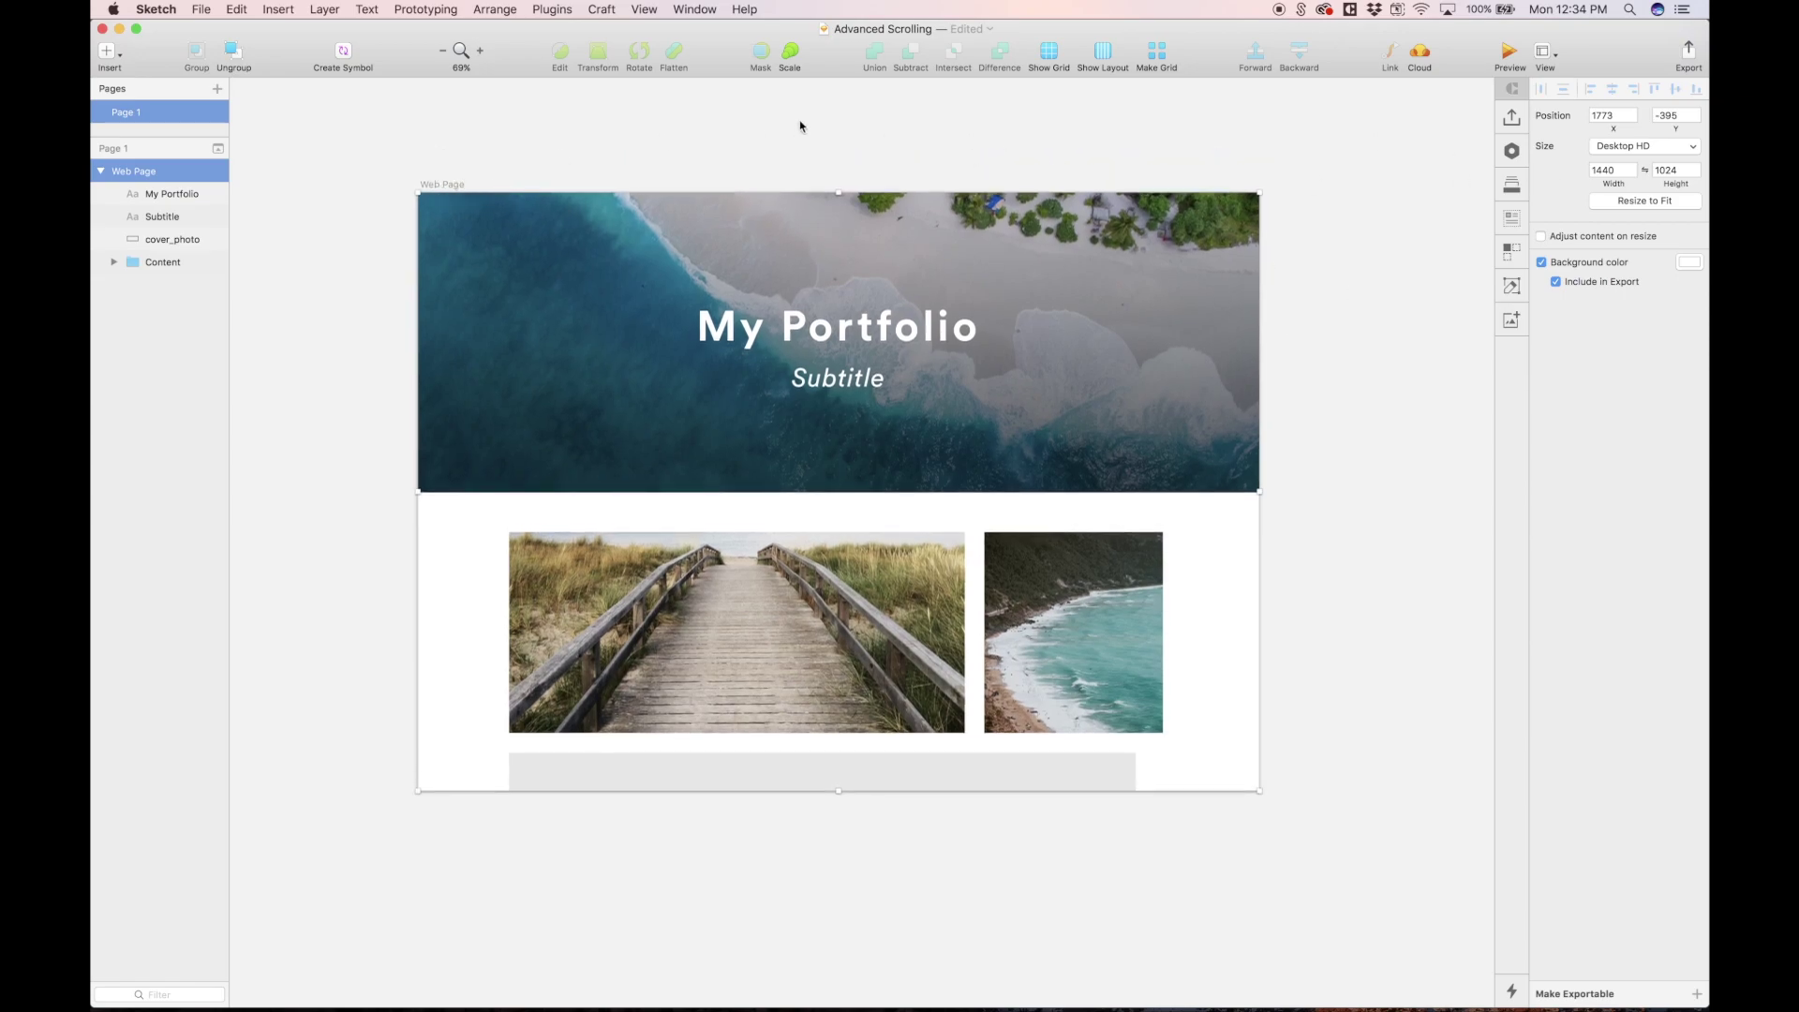
left_click(1635, 147)
left_click(1573, 159)
left_click(1359, 364)
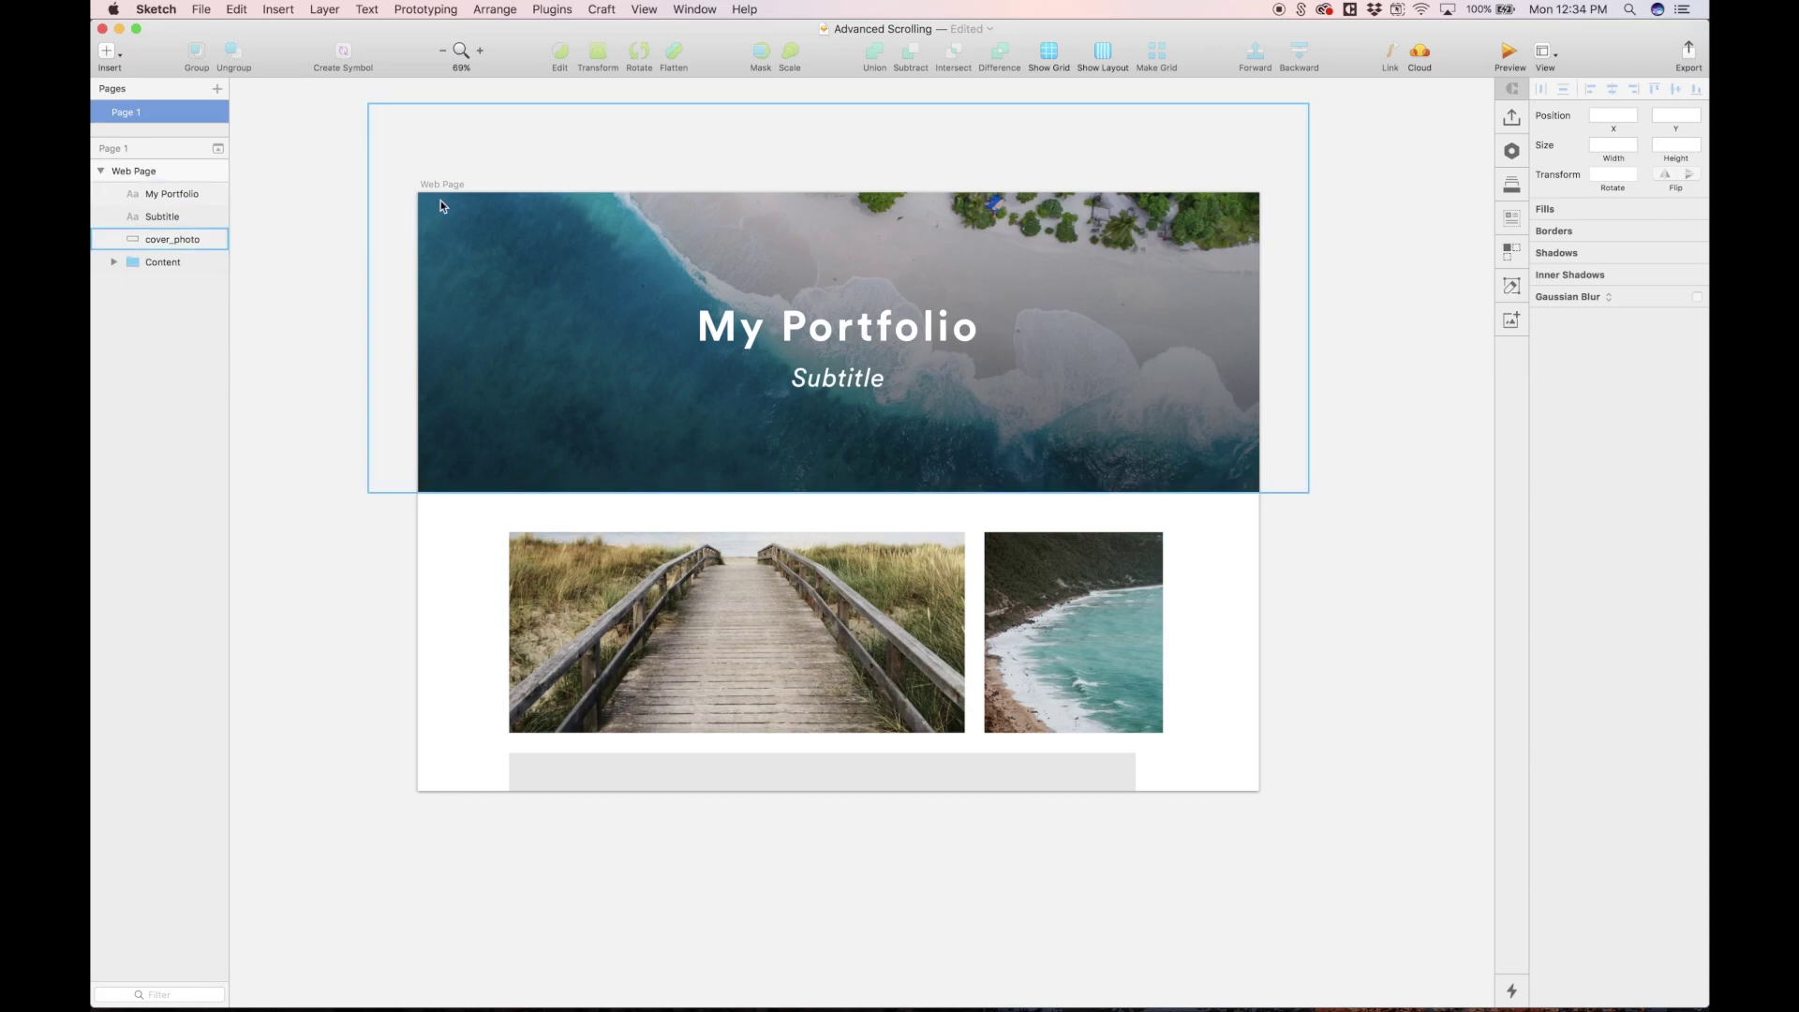
key("r")
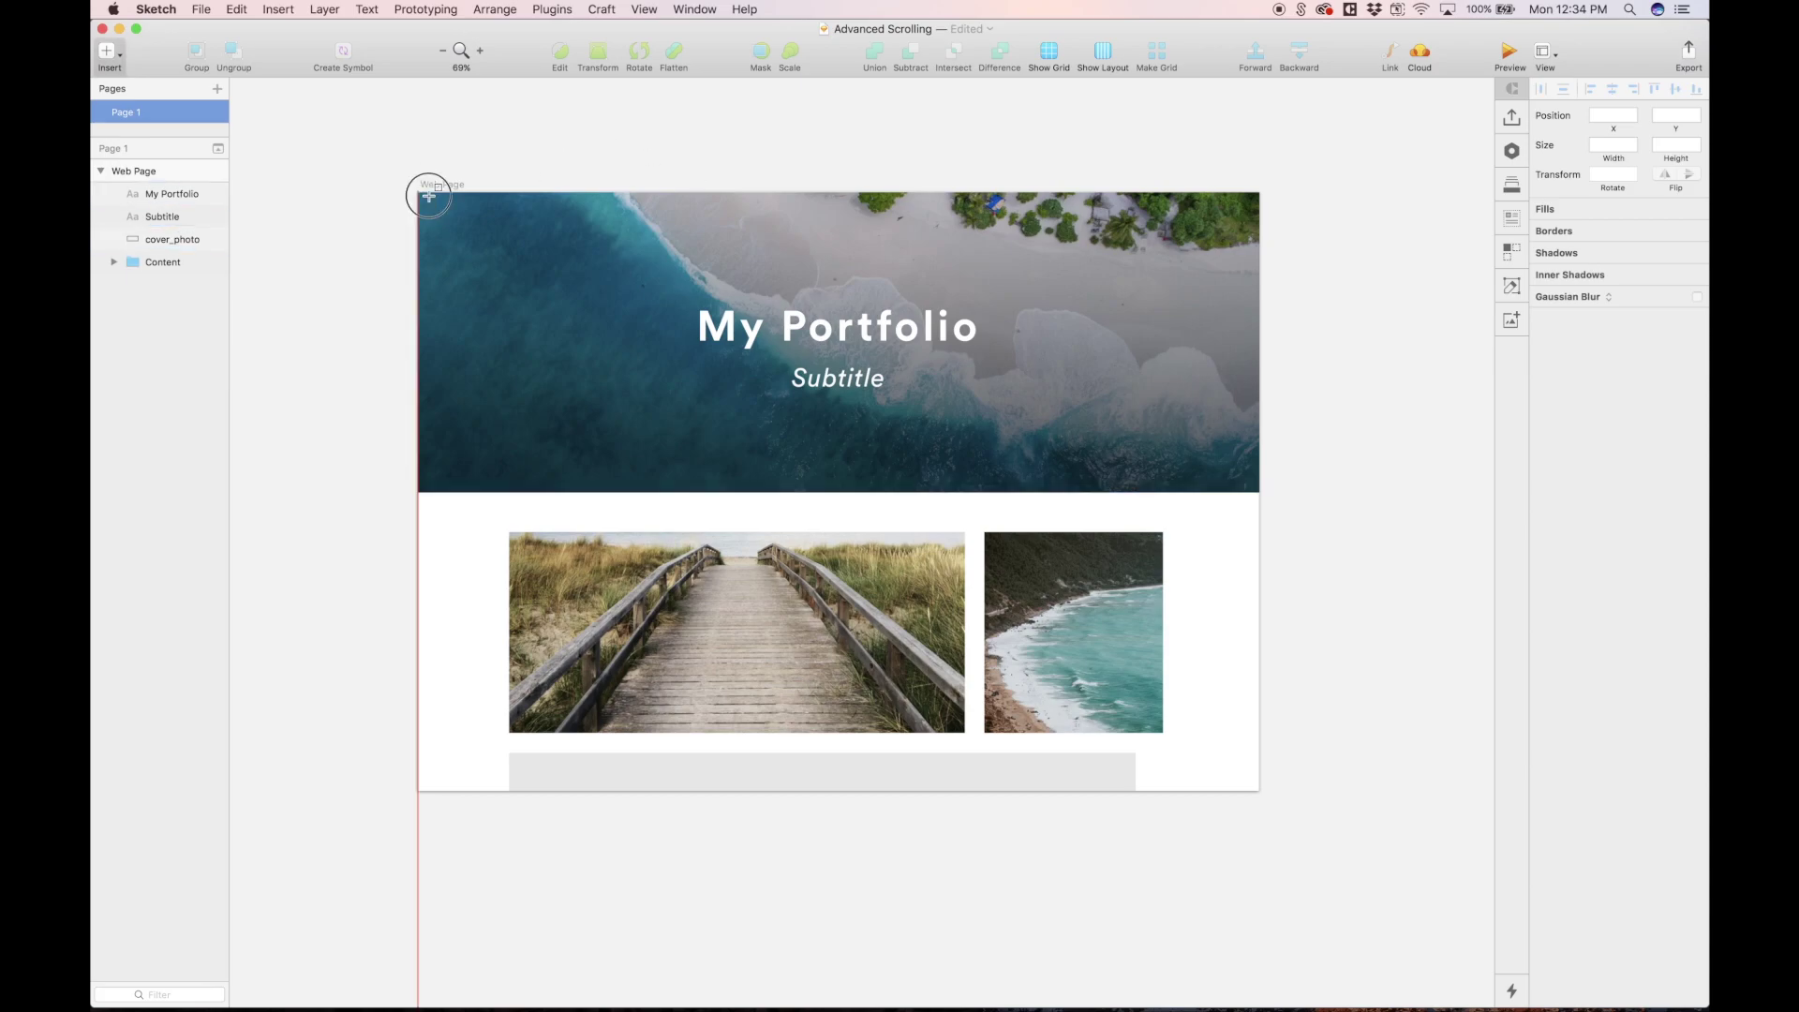
Draw a full-width 1440 × 165 rectangle across the artboard top at 40% opacity
left_click_drag(419, 193, 1259, 276)
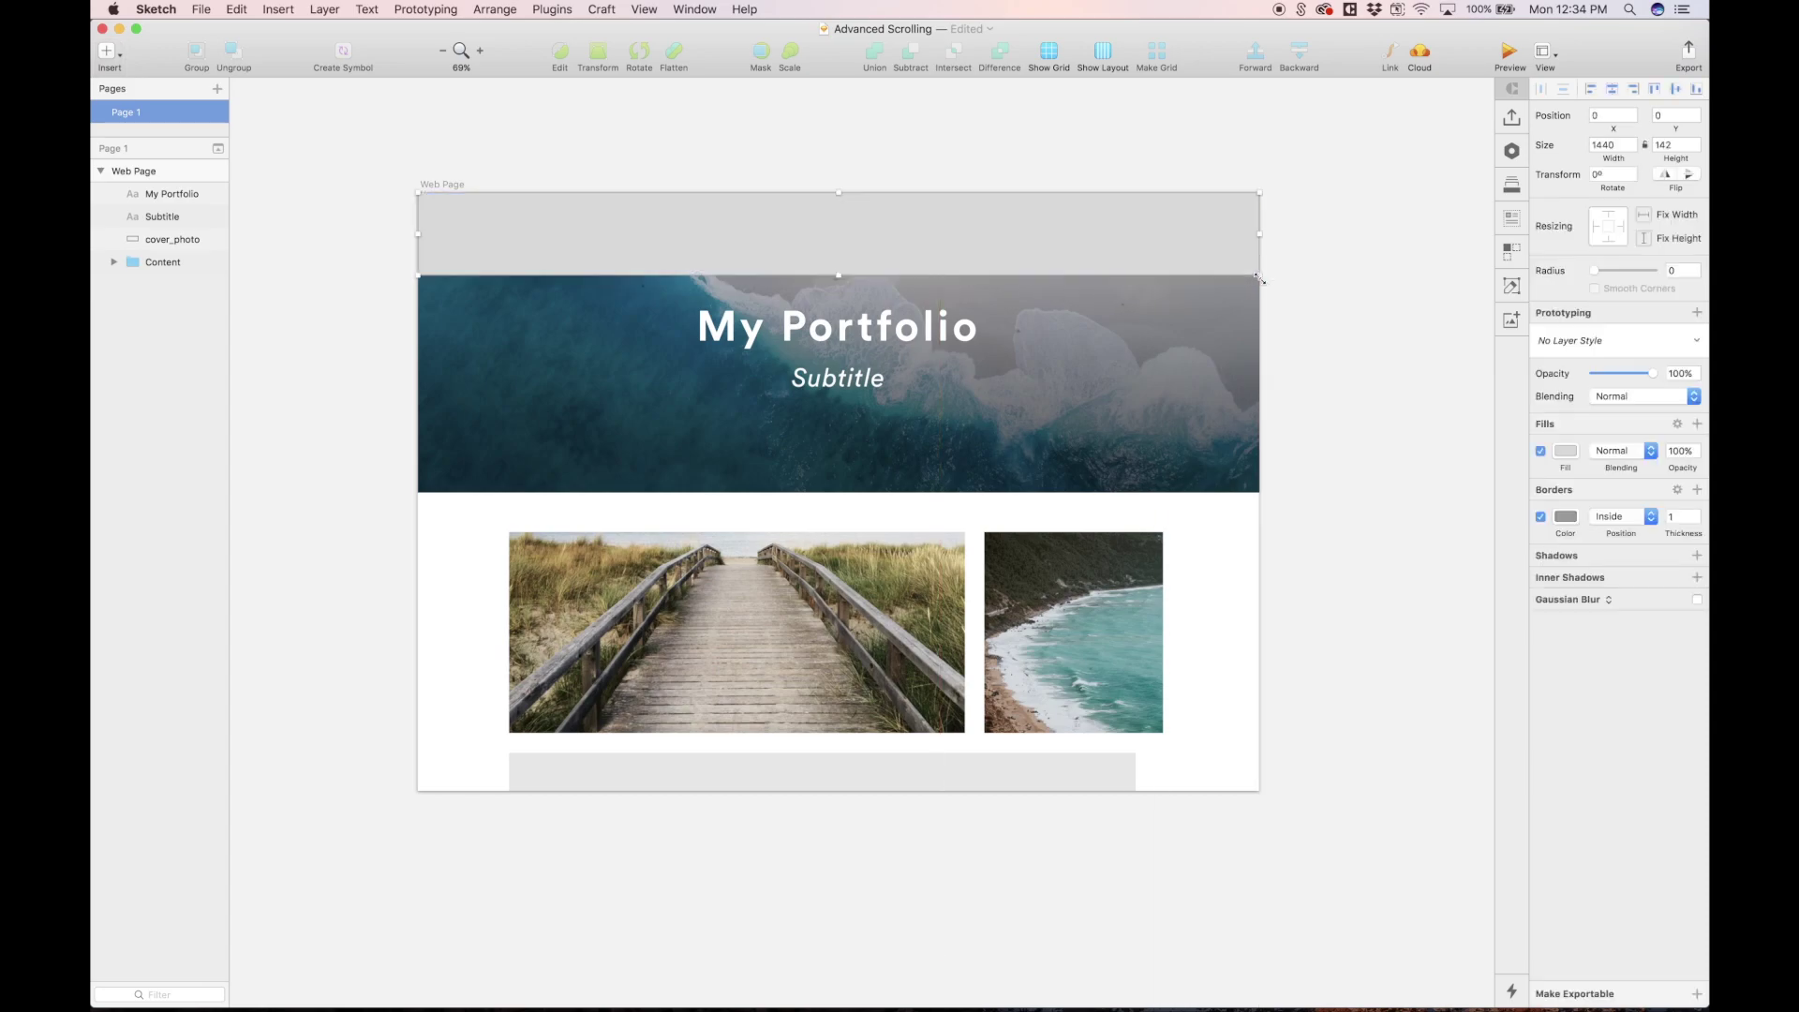
left_click_drag(839, 275, 839, 289)
left_click_drag(1628, 374, 1617, 374)
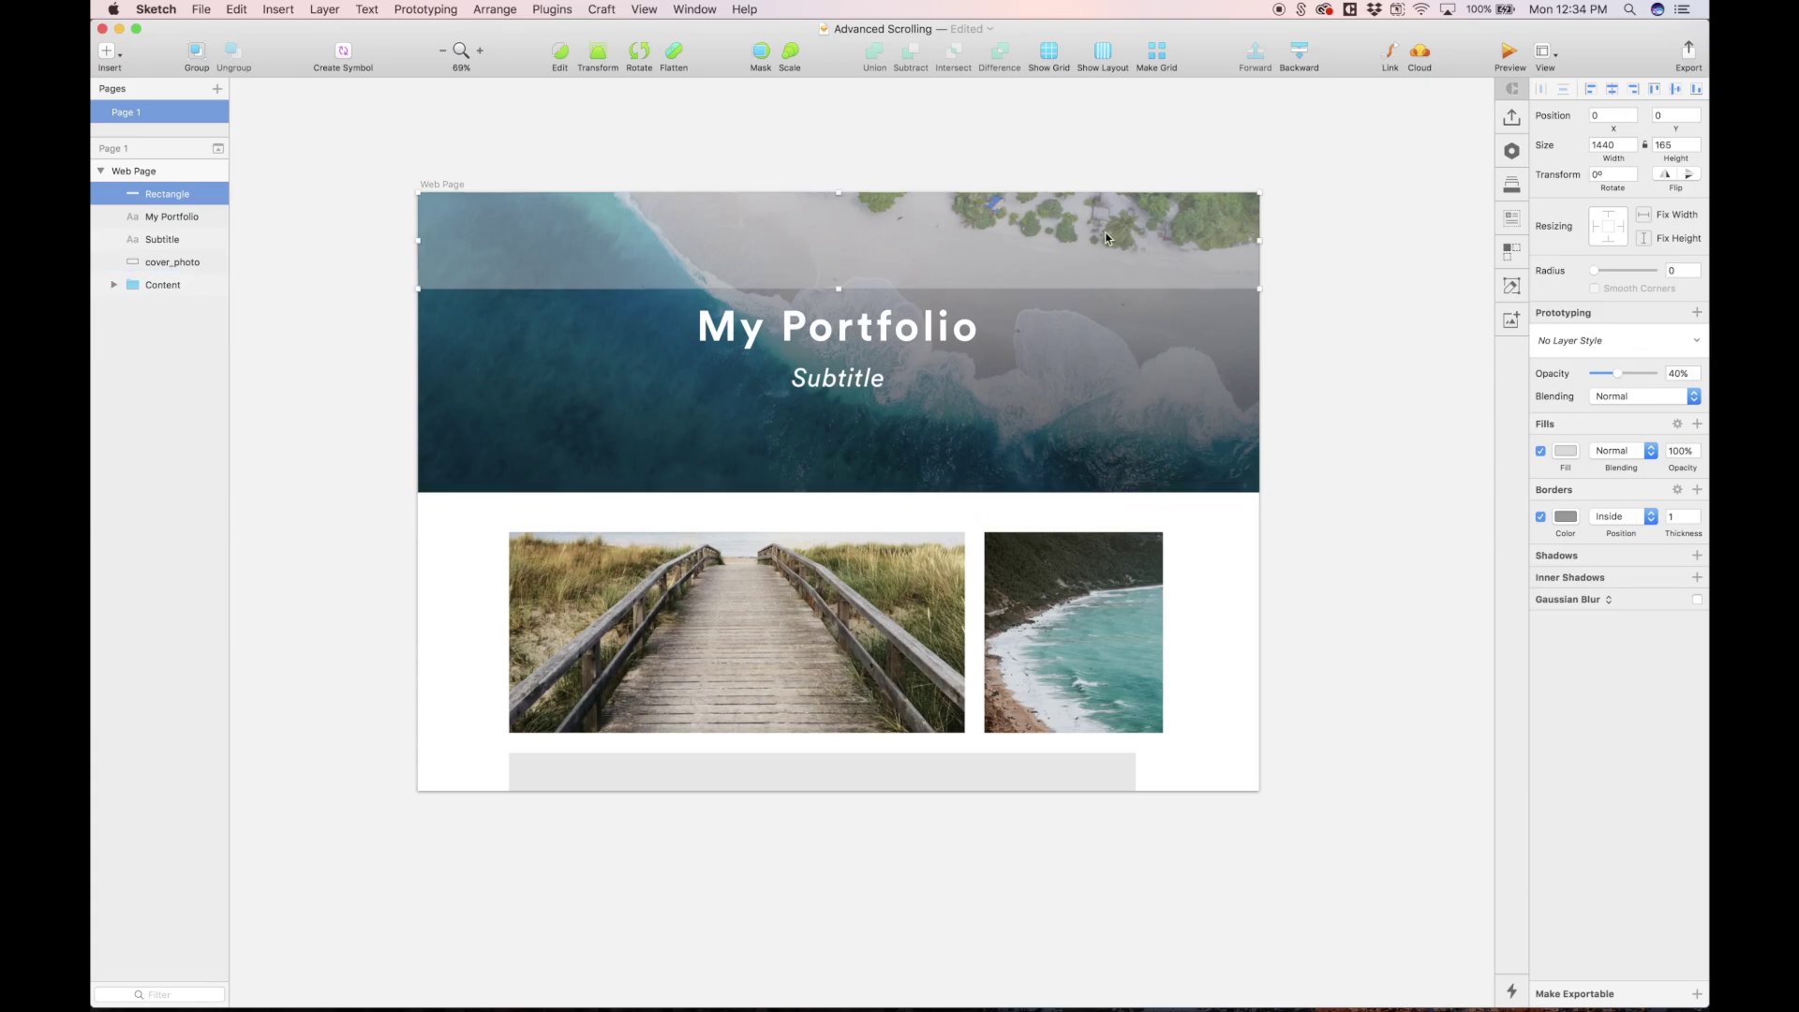
Move the Rectangle layer beneath the My Portfolio title in the layer list
left_click(1362, 268)
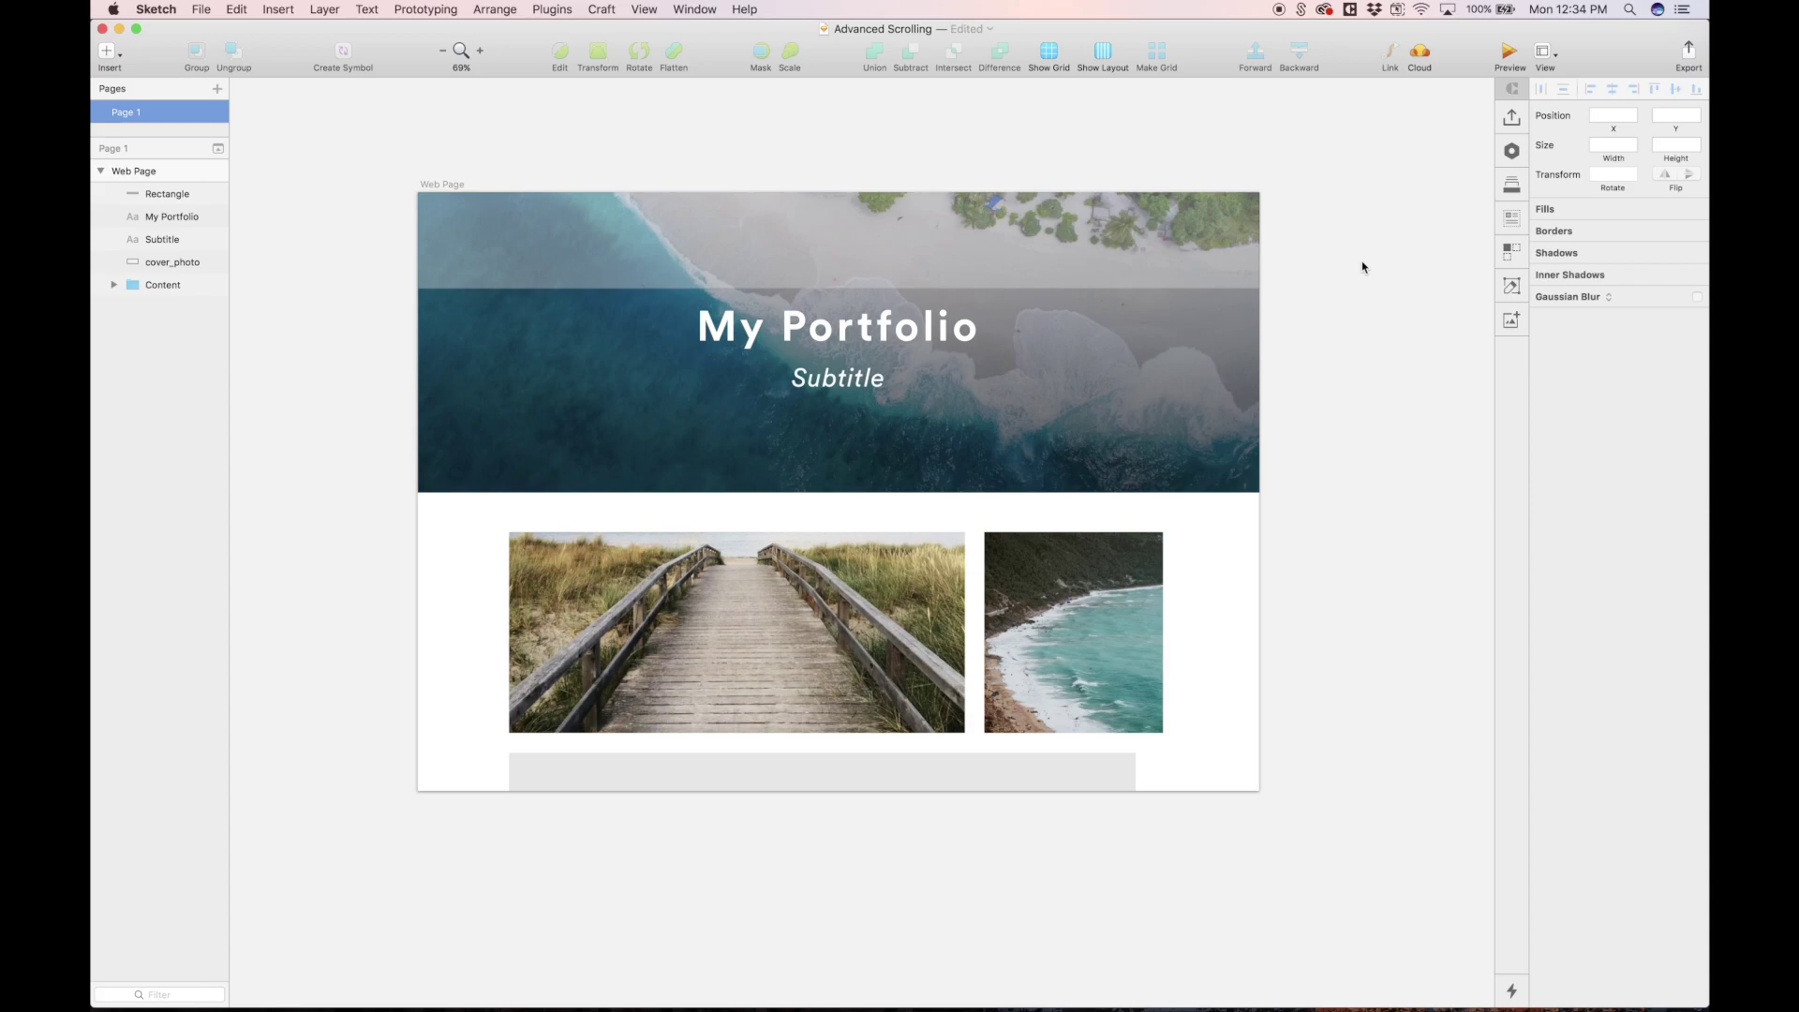
scroll(1124, 265, "right", 1)
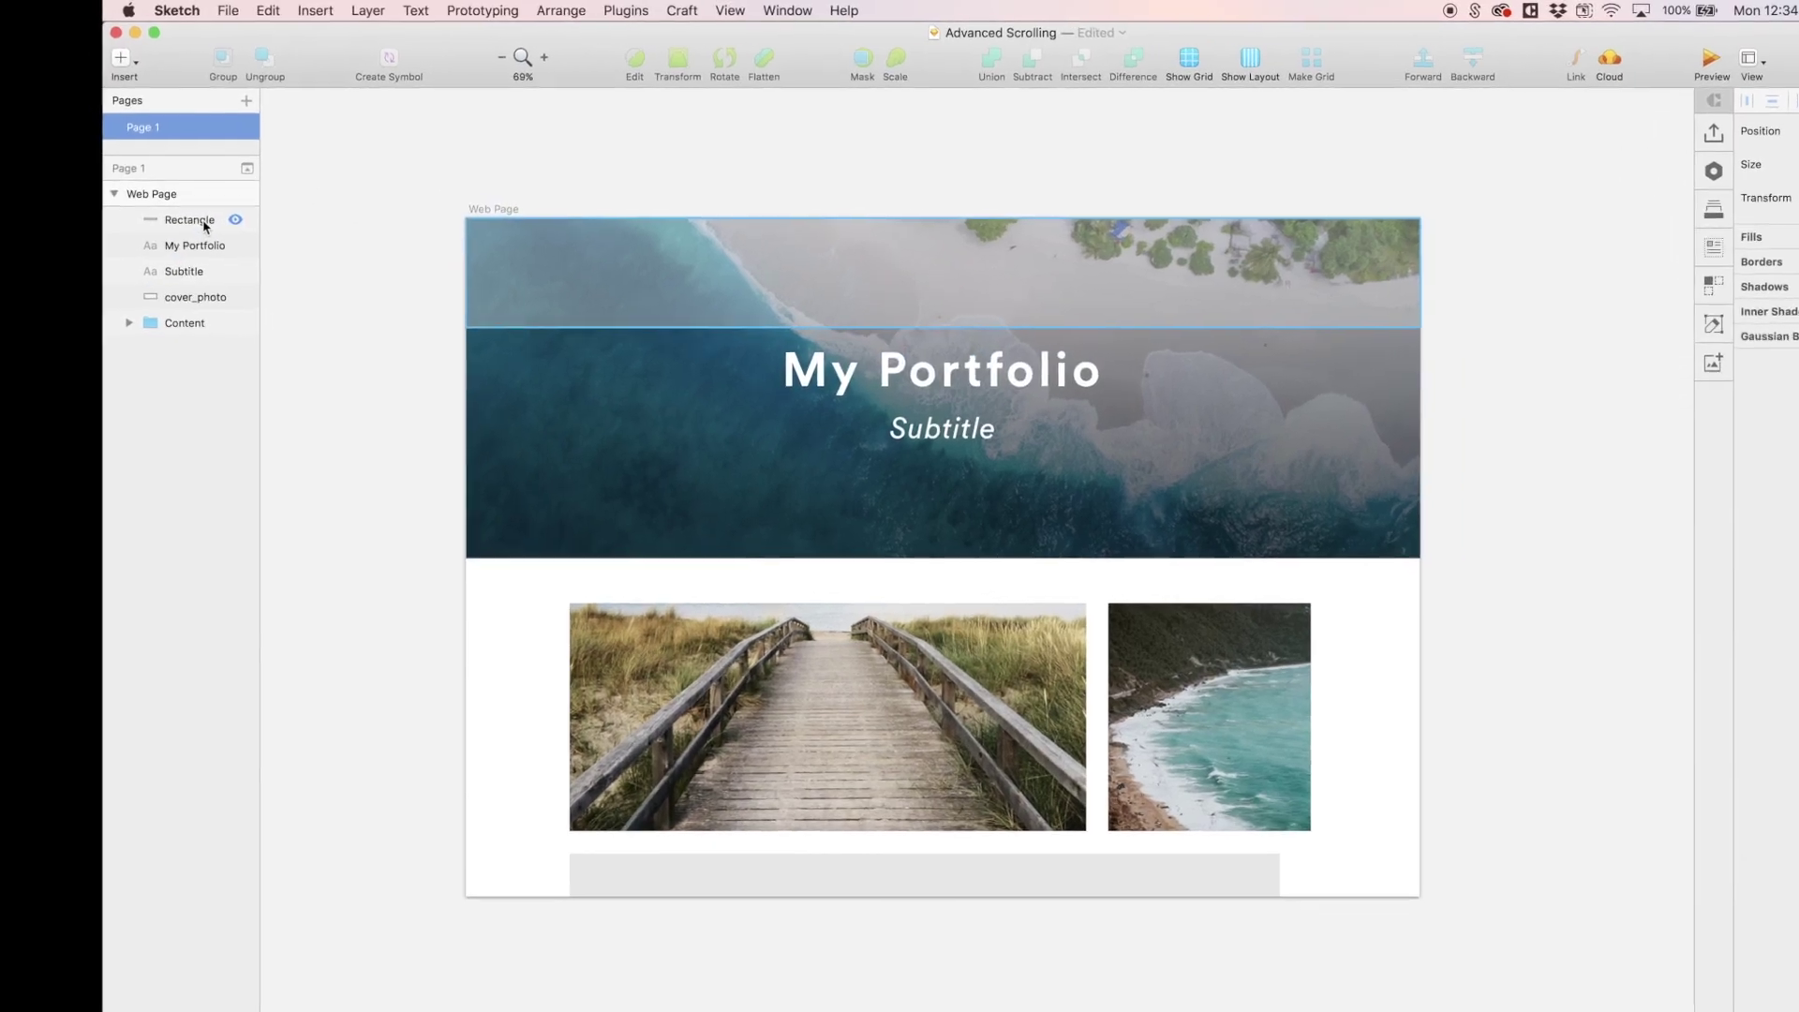
left_click_drag(204, 225, 238, 327)
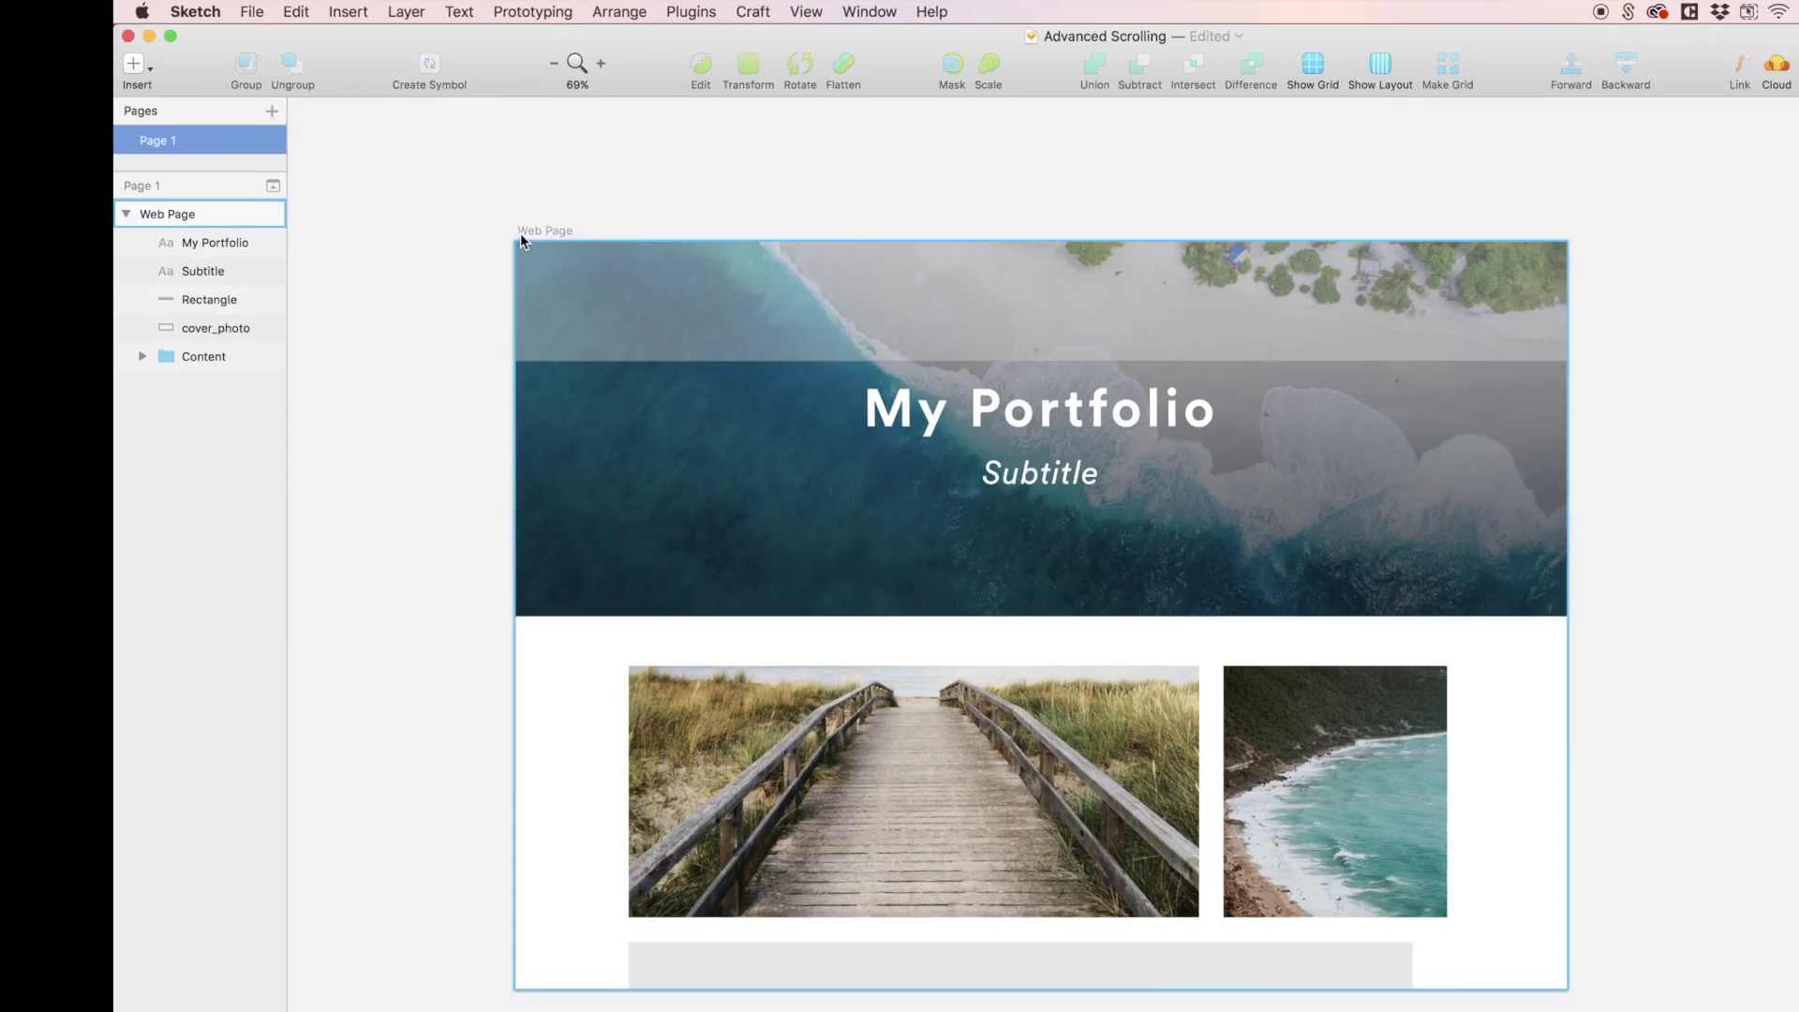
Import only the selected Web Page artboard from Sketch into Flinto and open the preview
left_click(576, 246)
key("ctrl+Up")
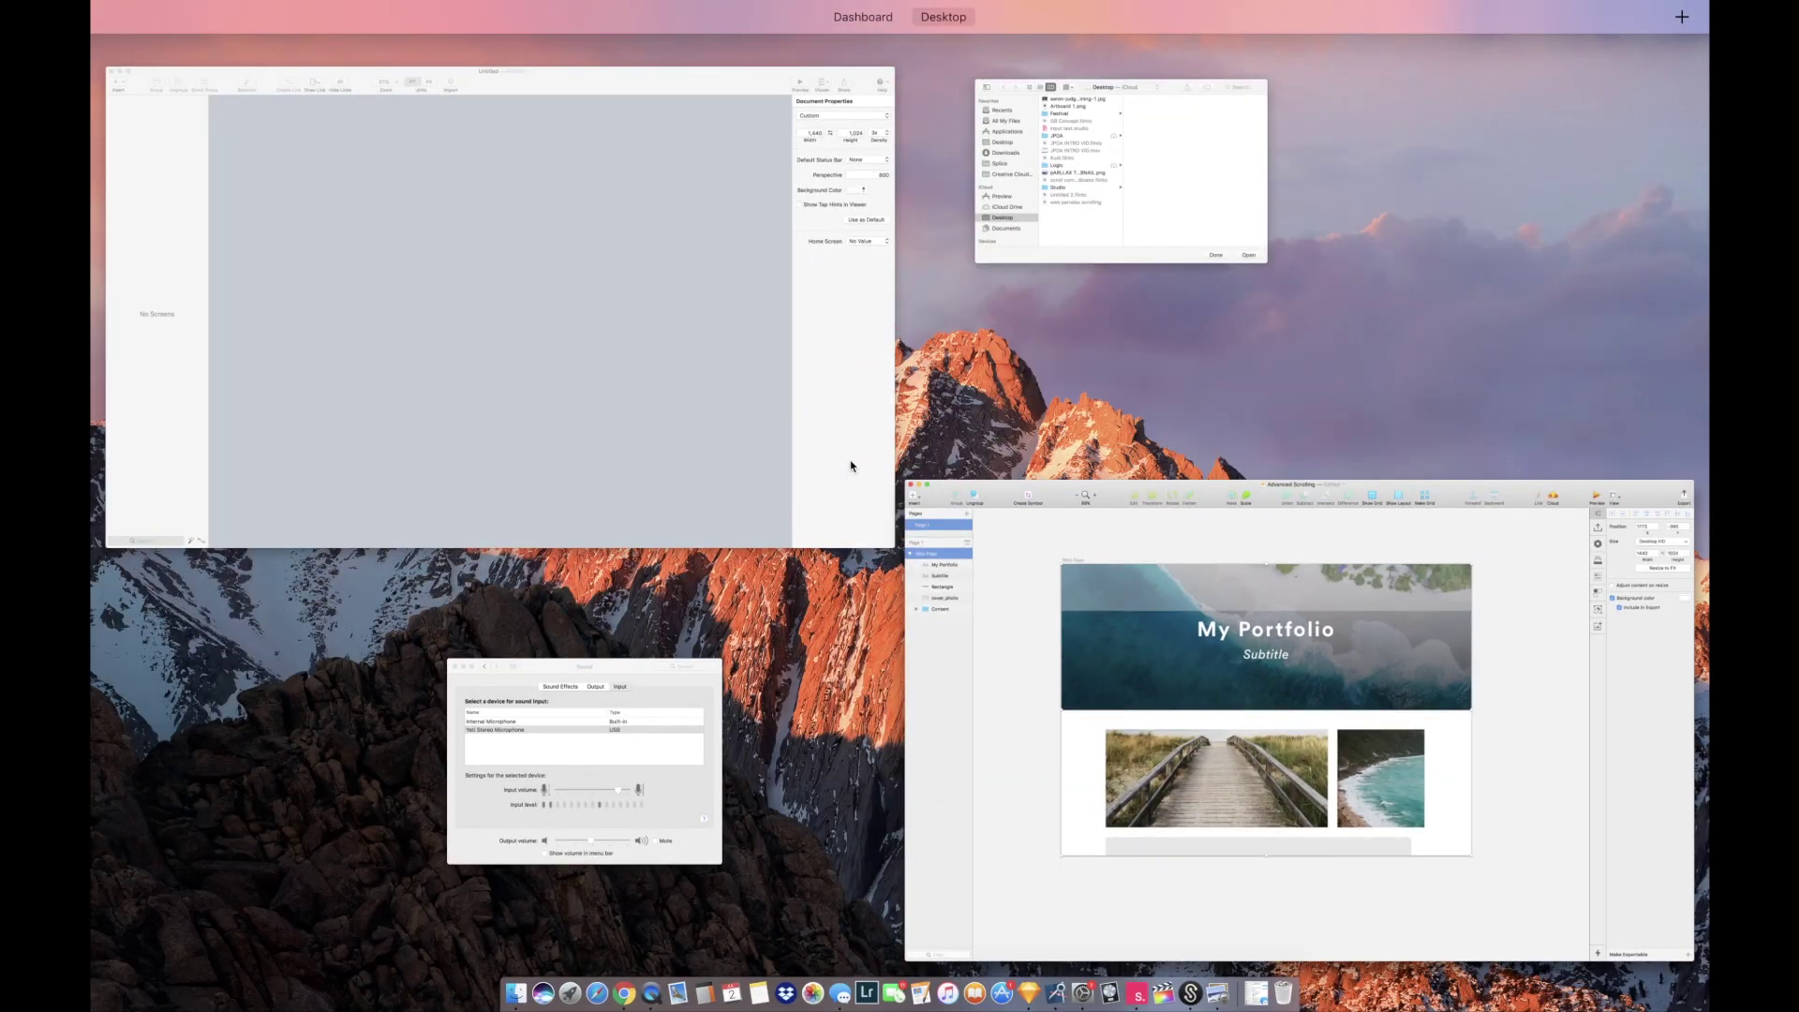
left_click(674, 337)
left_click(798, 51)
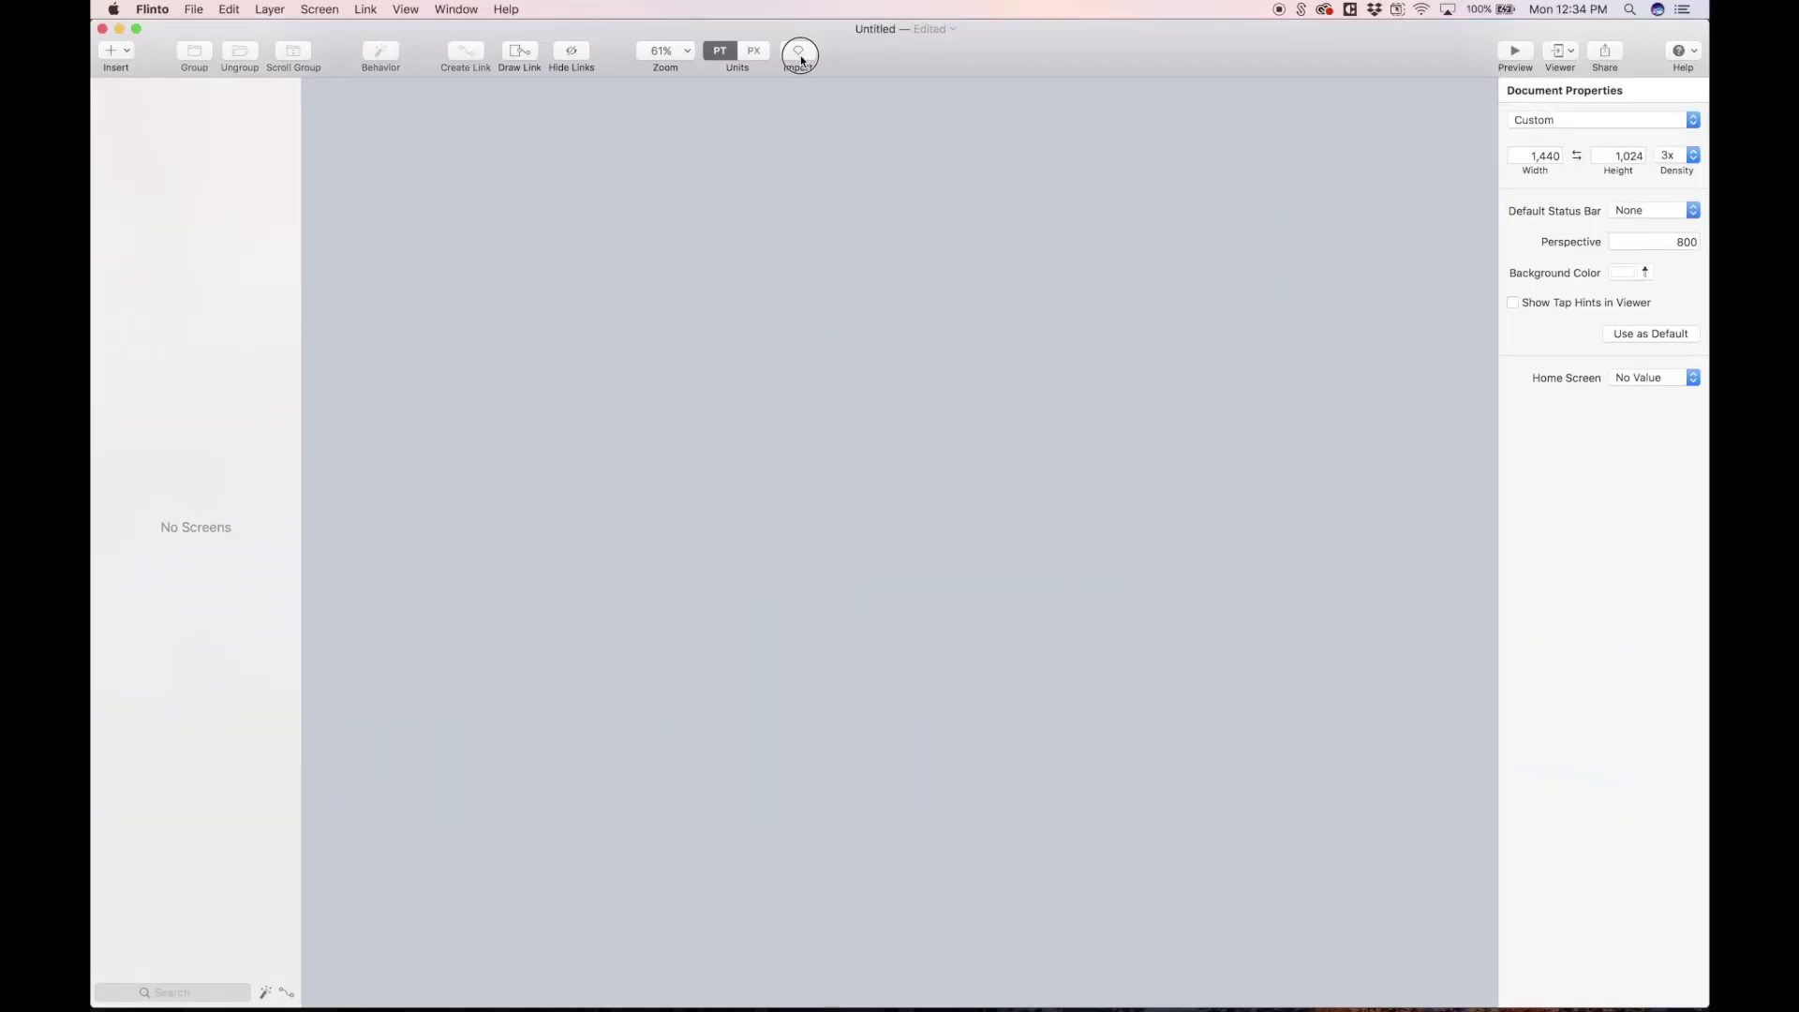
left_click(737, 225)
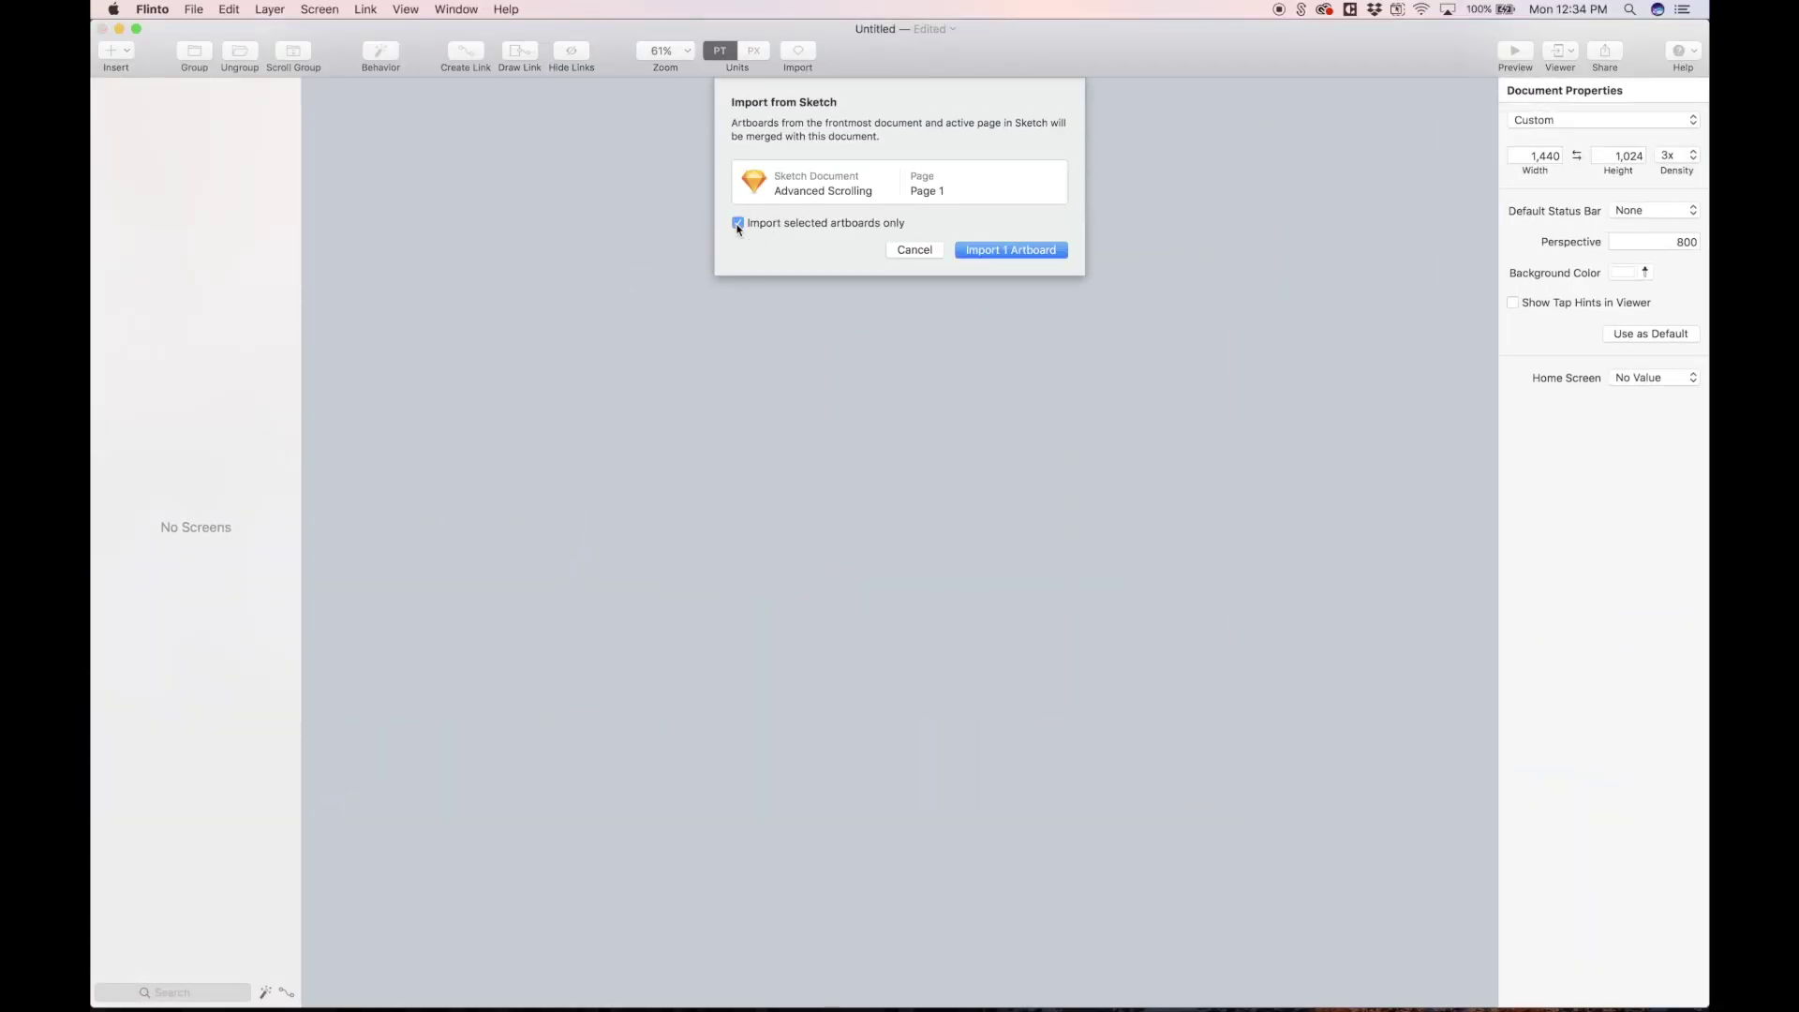
left_click(1011, 249)
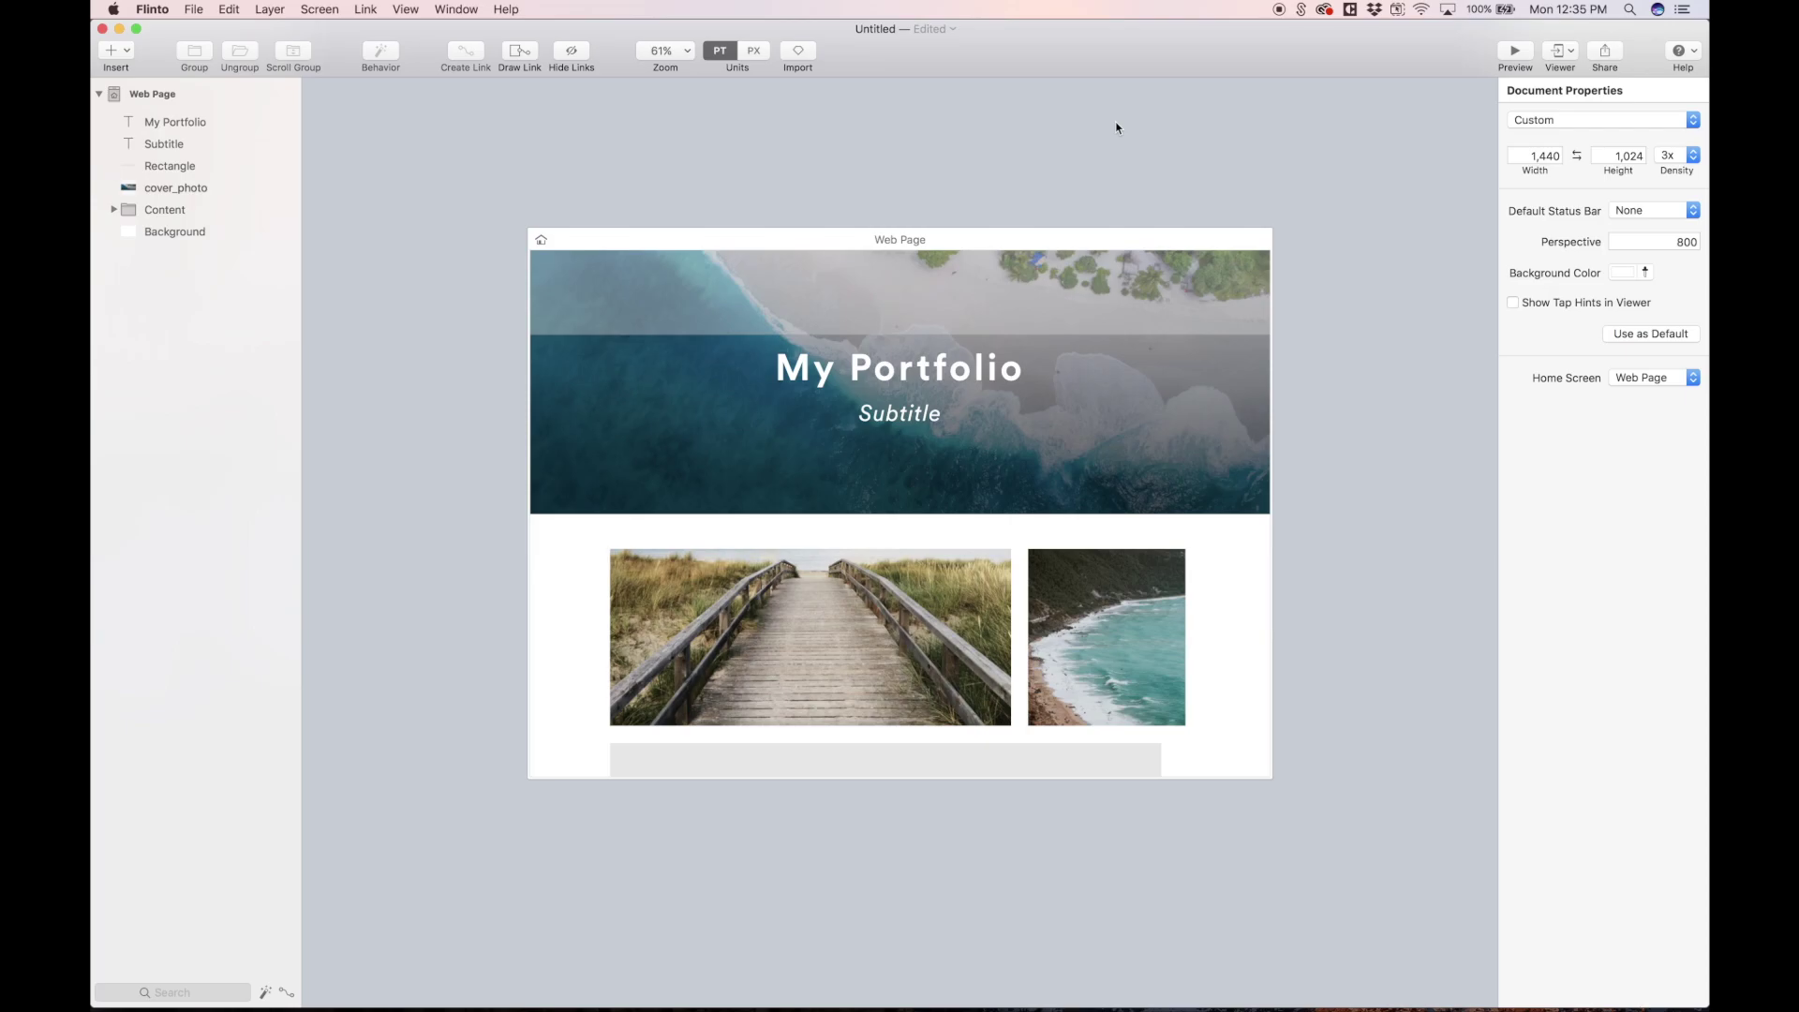
left_click(1515, 52)
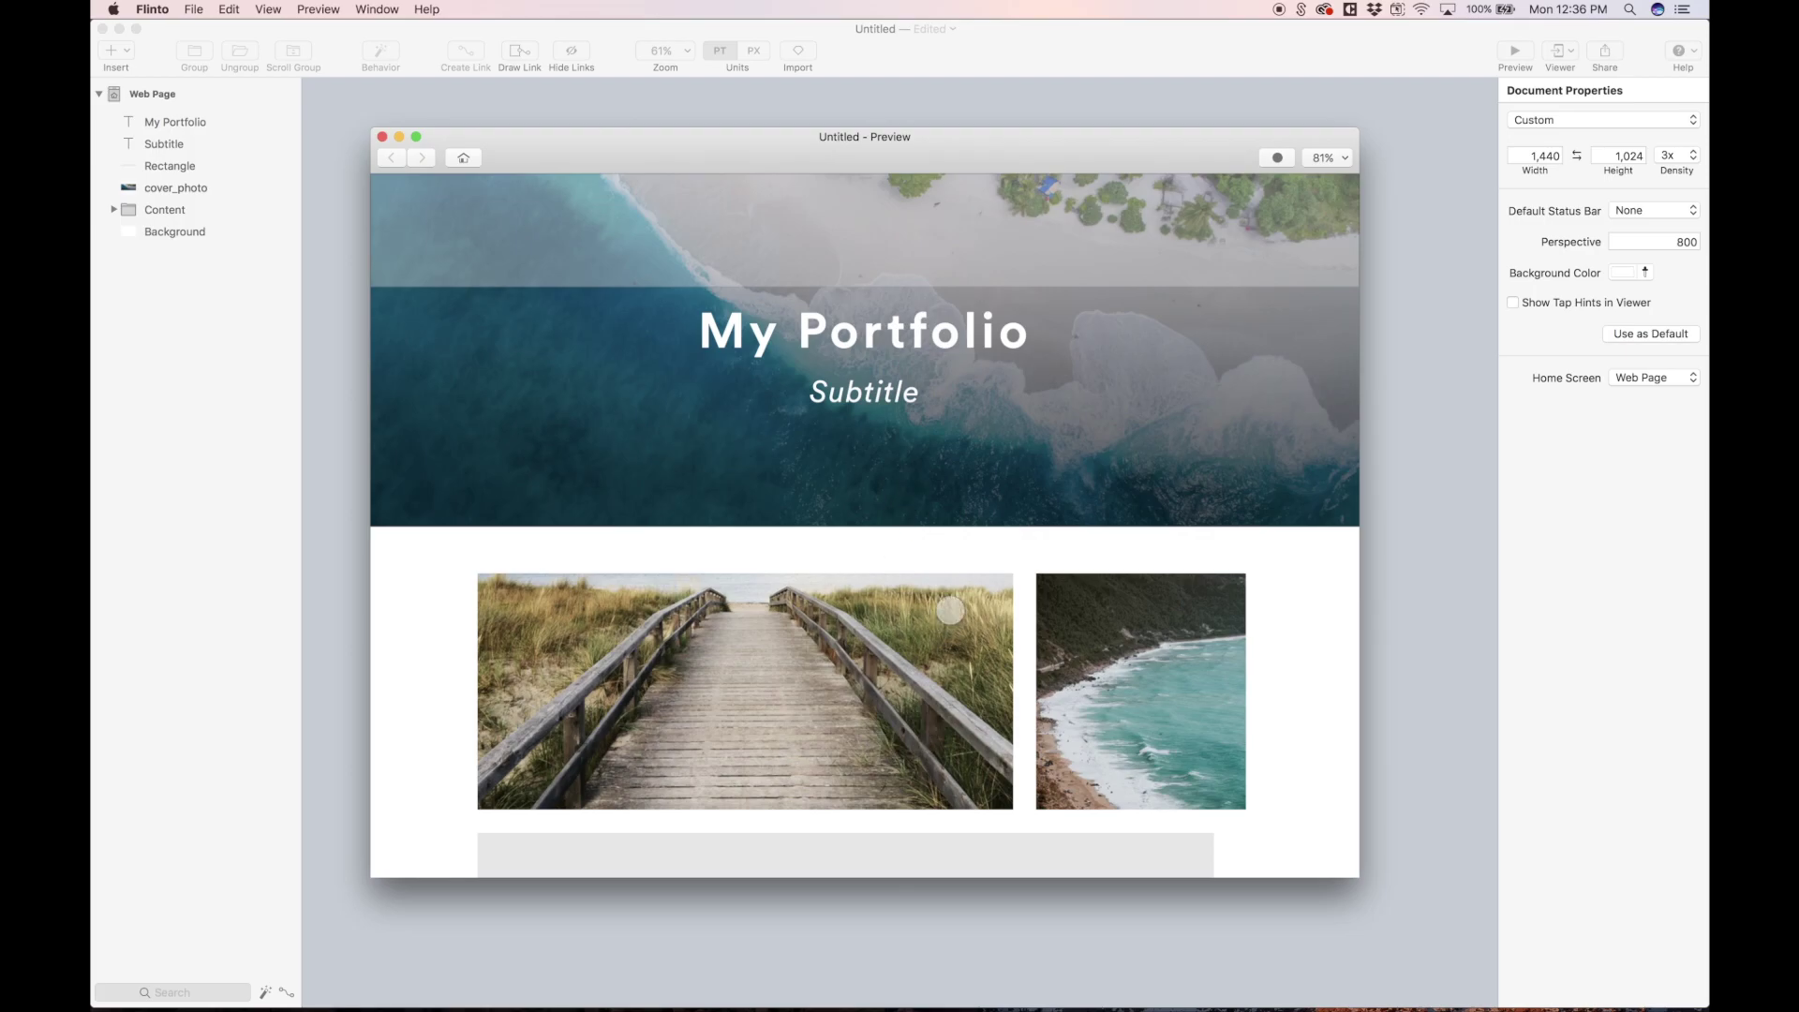
Close the Untitled - Preview window to get back to the Web Page screen
left_click(381, 137)
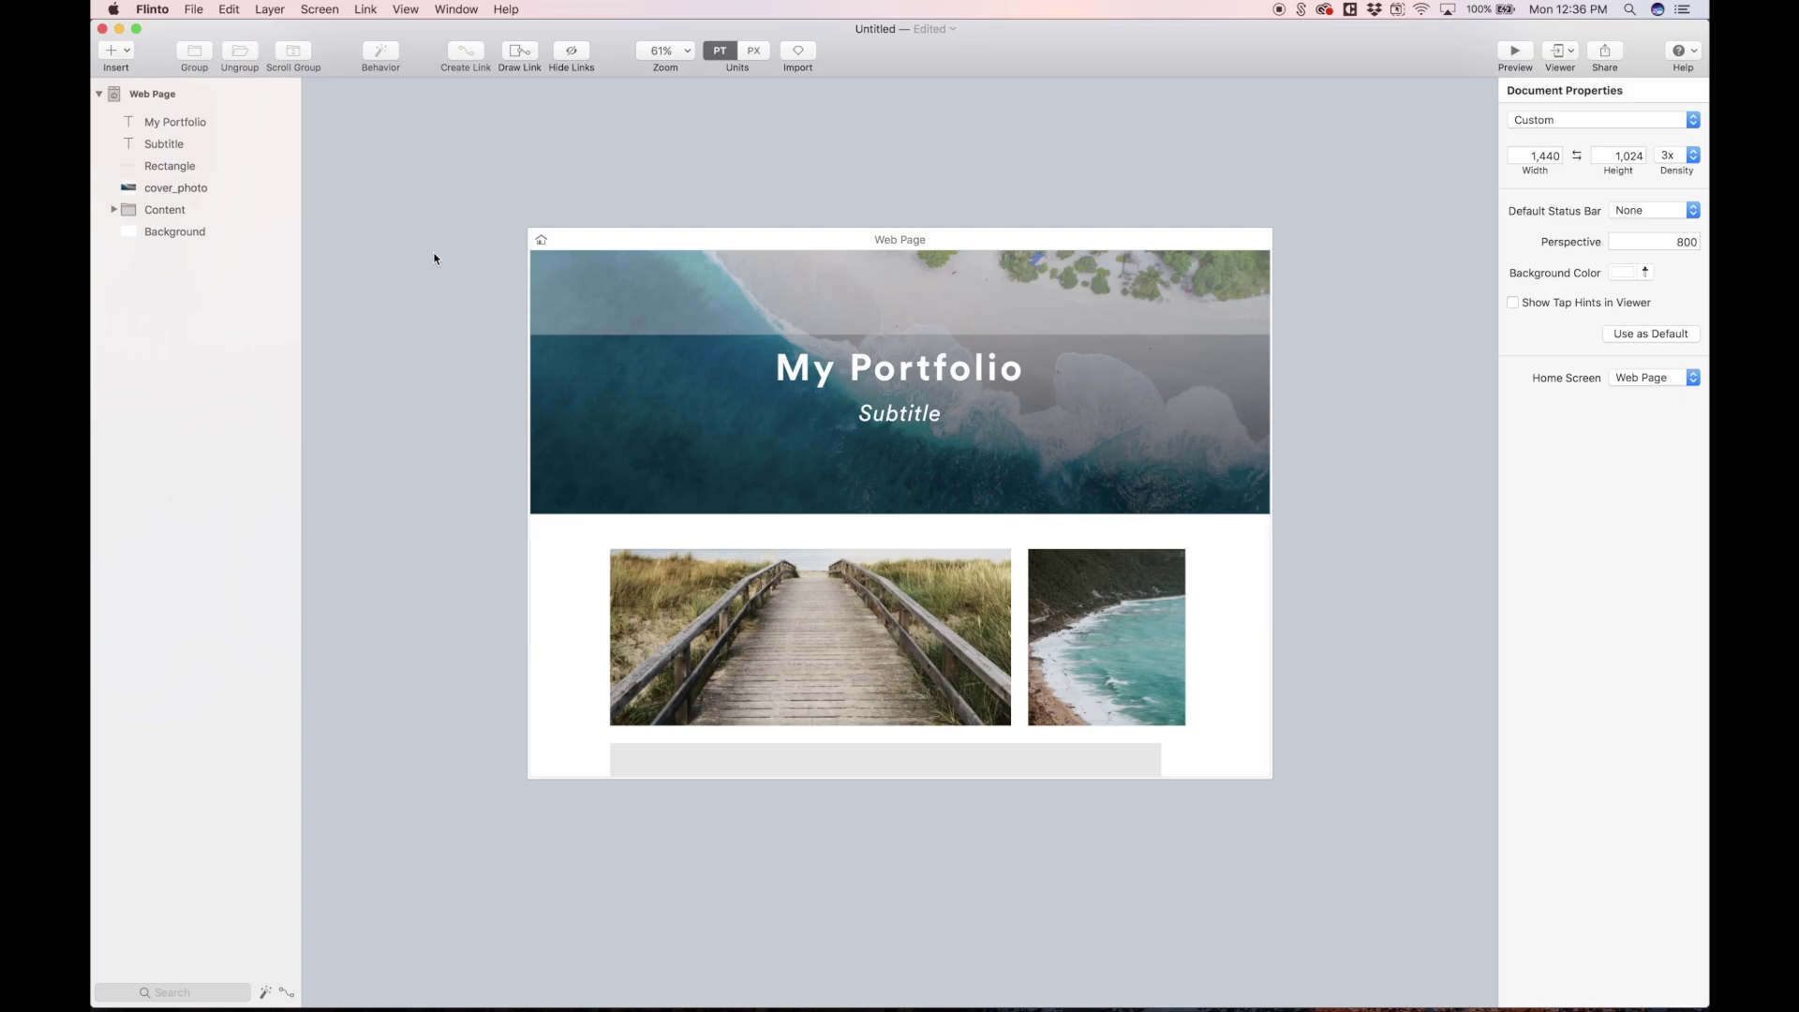
Turn the Content group into a scroll group, stretching its top under the header and content to 3,716 tall
left_click(711, 598)
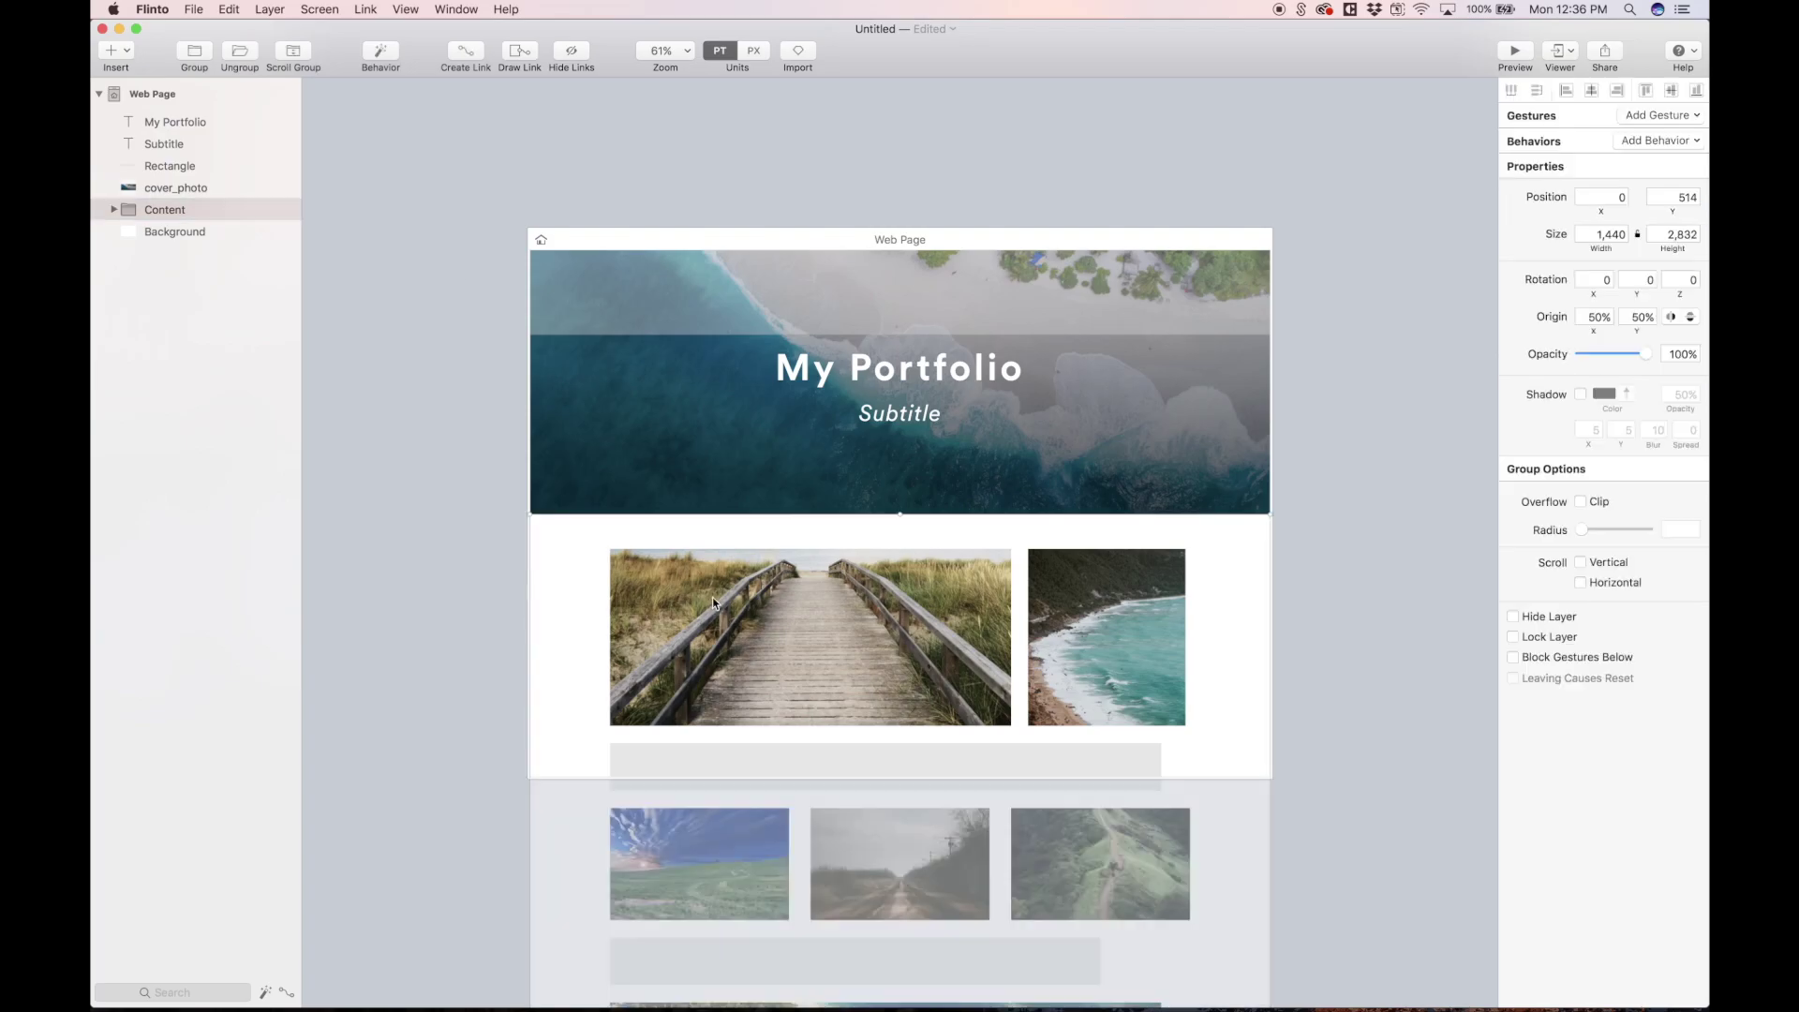
double_click(583, 597)
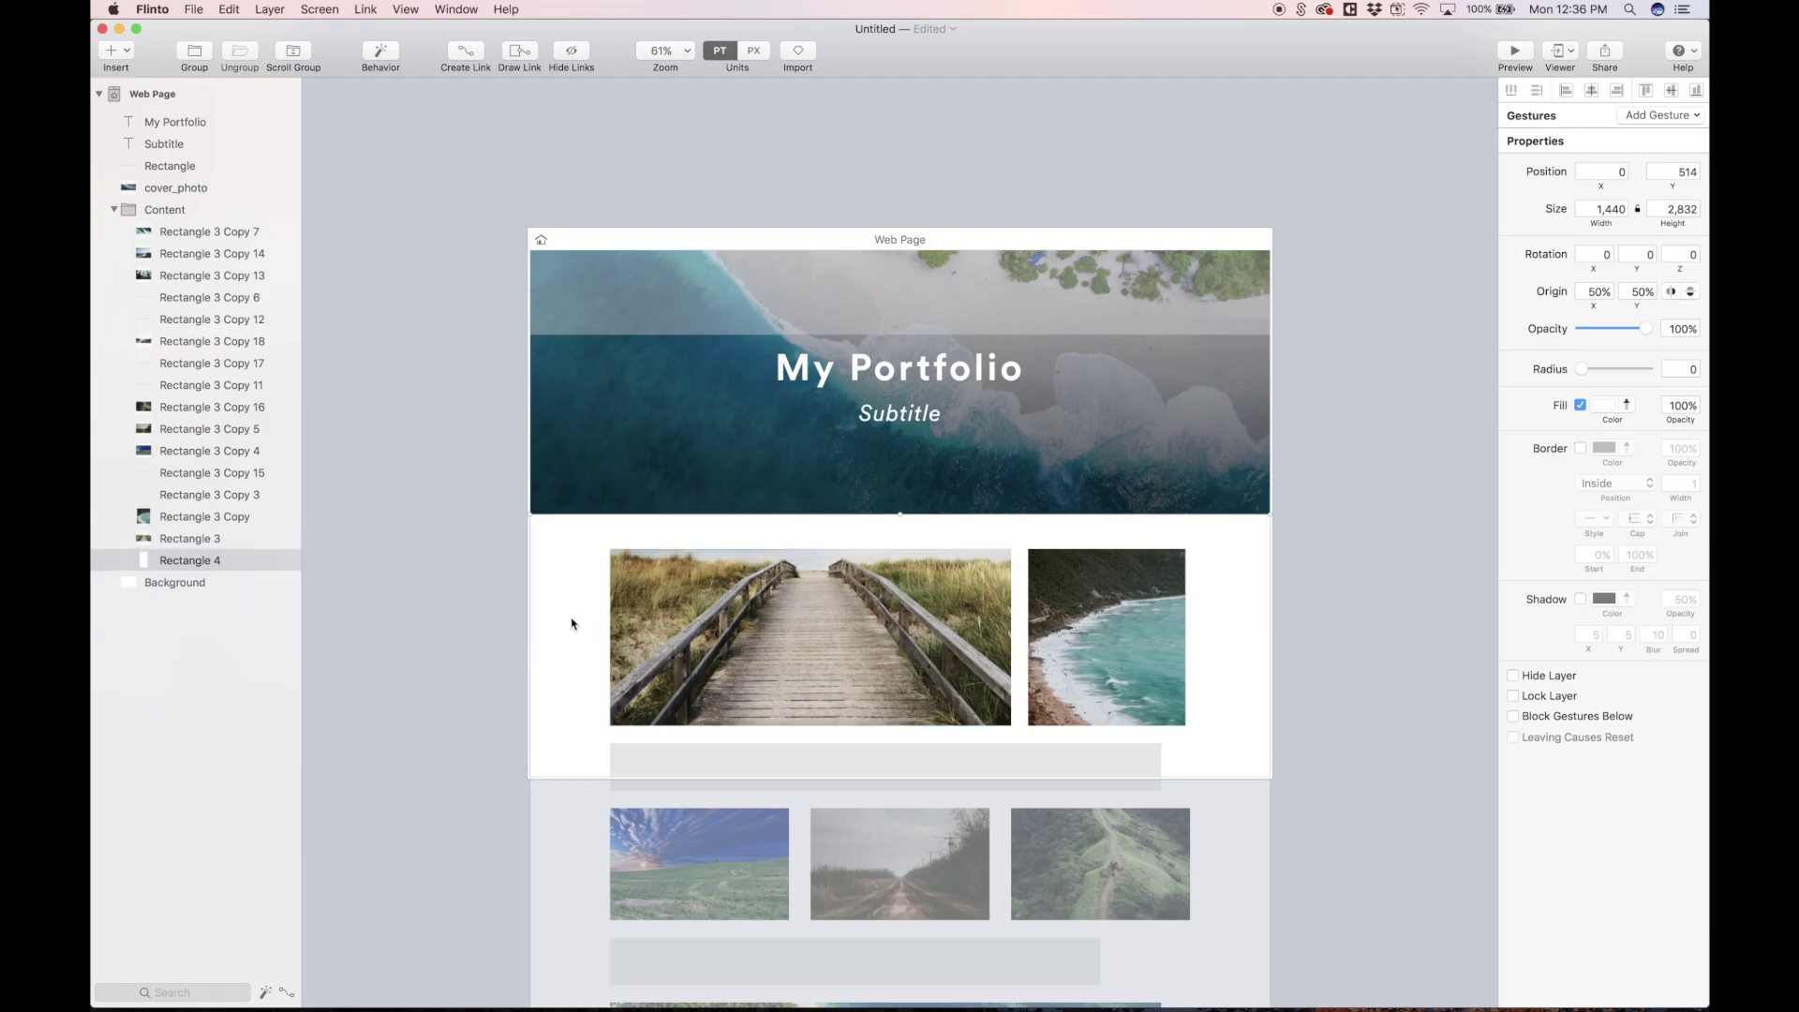
left_click(460, 528)
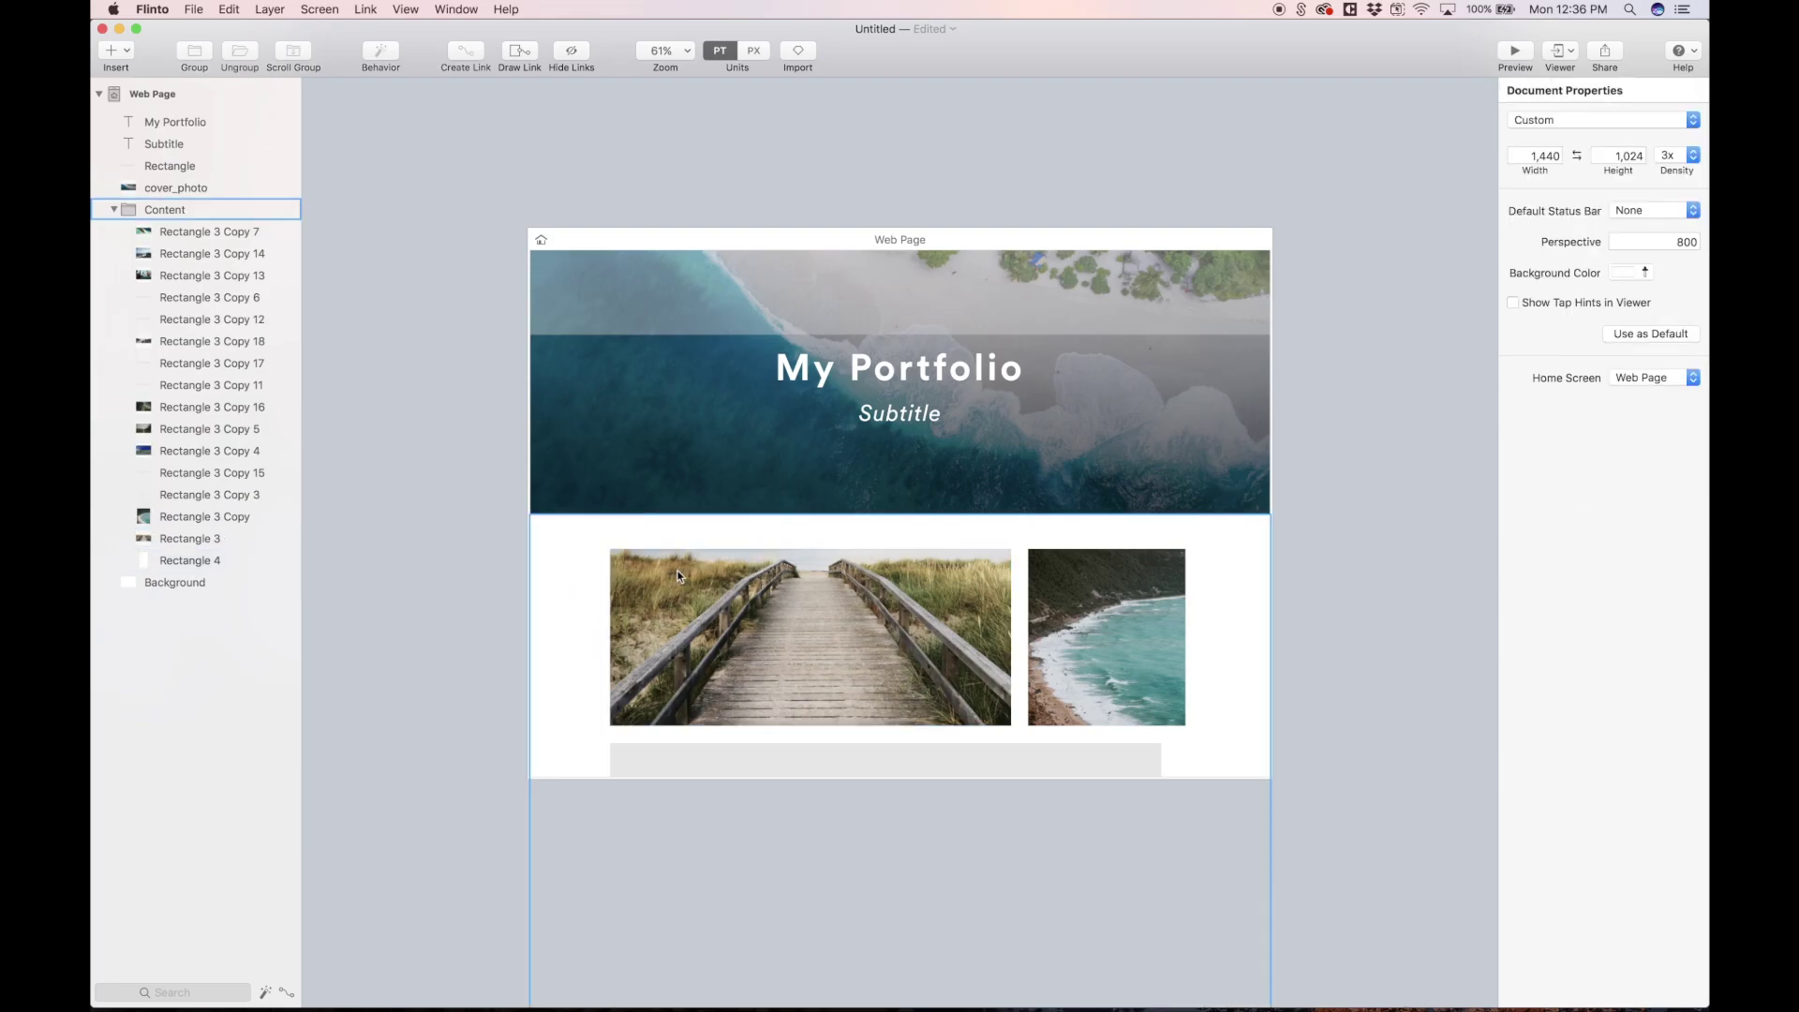
left_click(634, 514)
left_click(308, 57)
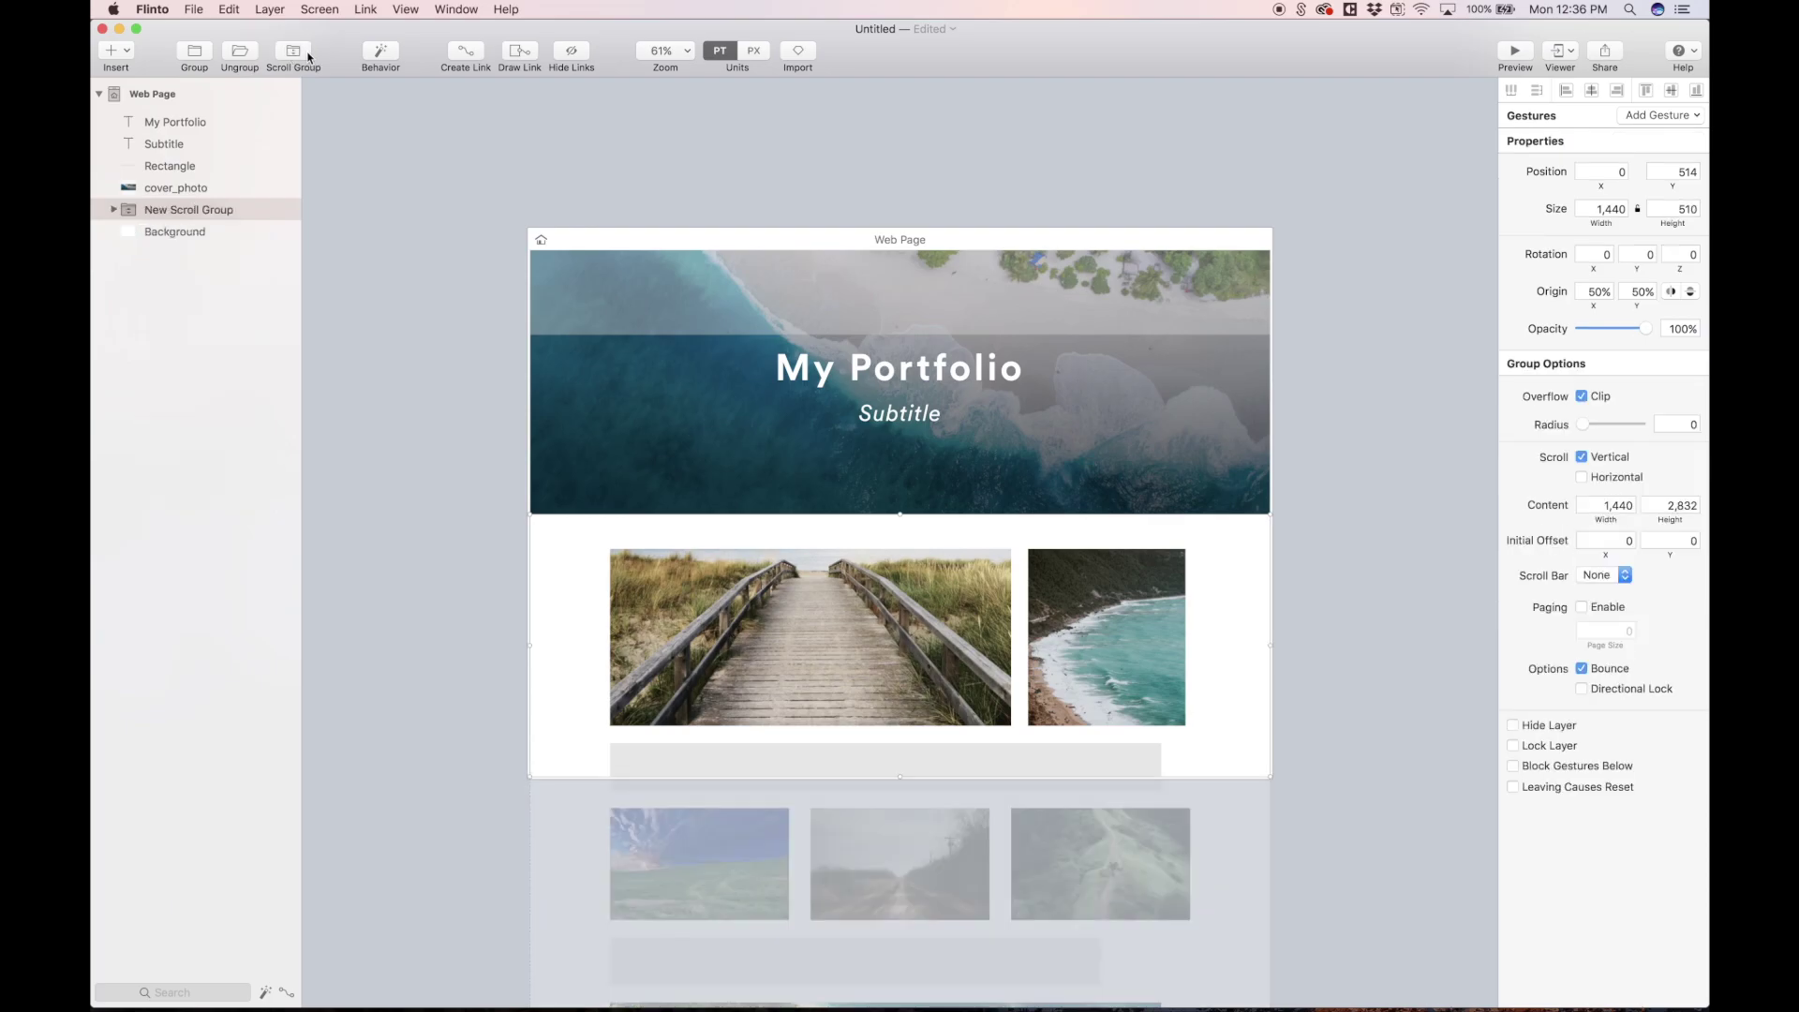
left_click_drag(905, 518, 902, 434)
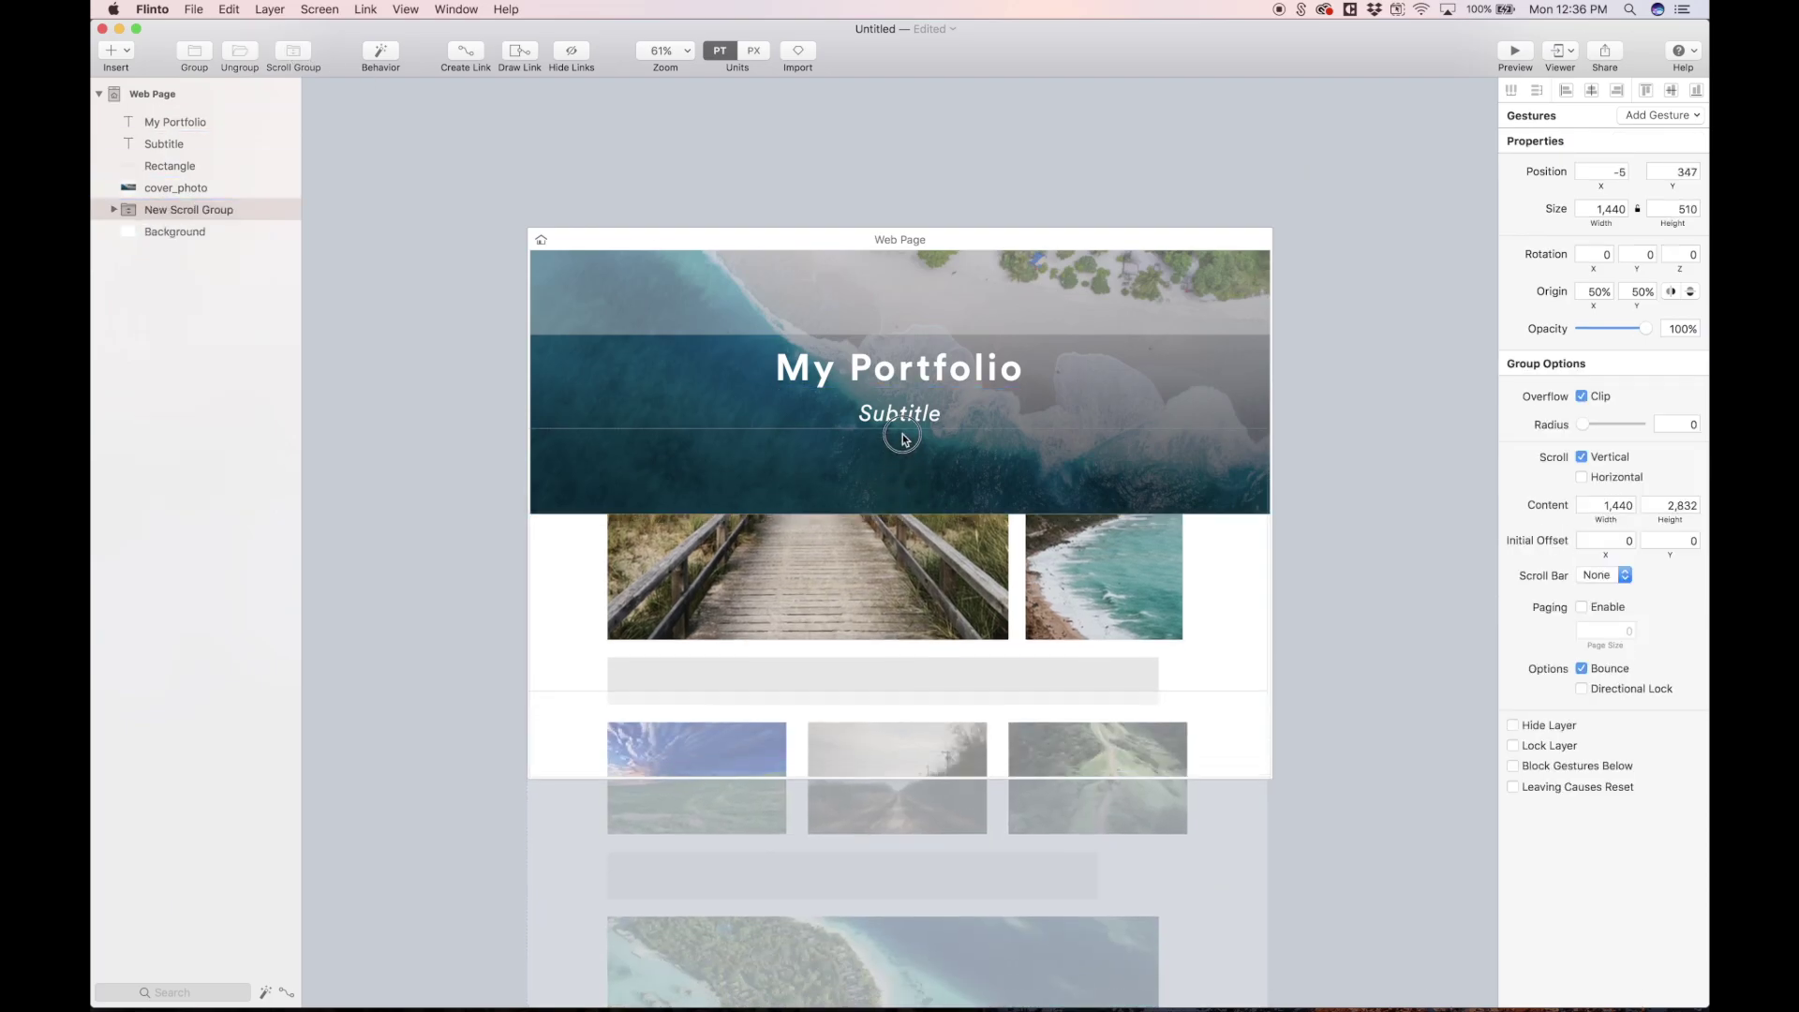
key("super+z")
left_click_drag(900, 511, 910, 246)
scroll(910, 249, "down", 10)
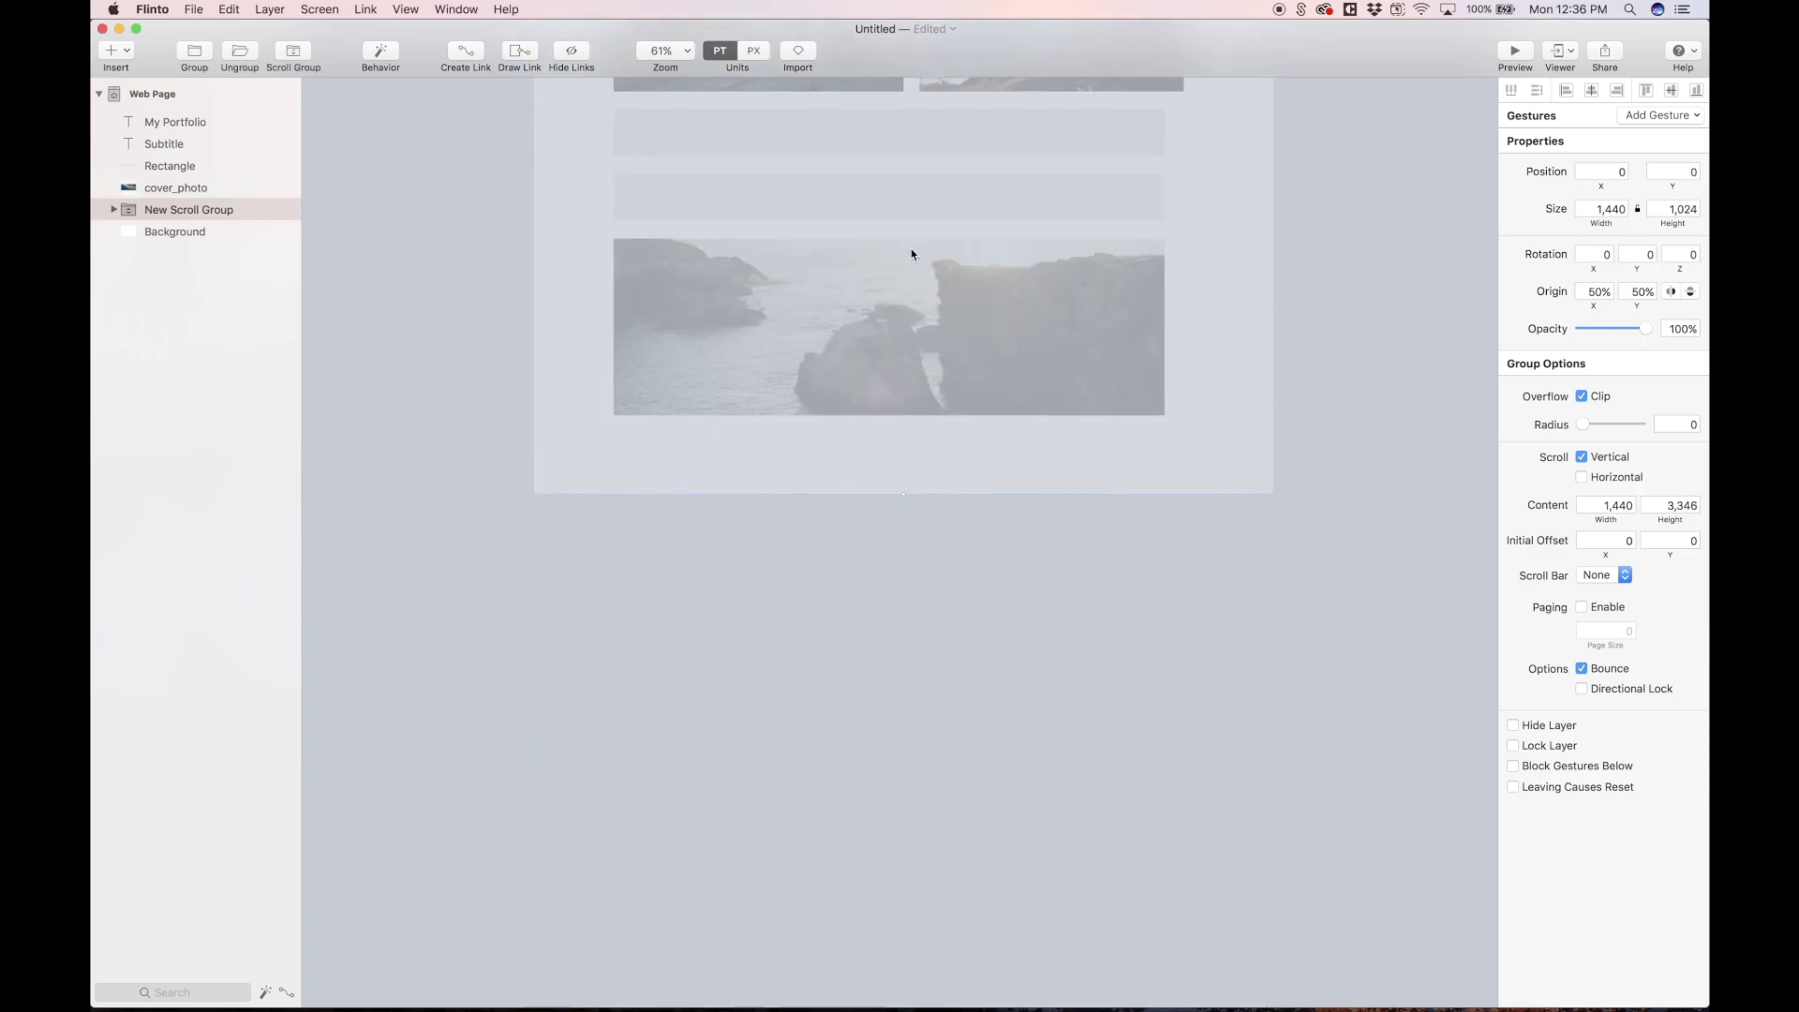
left_click_drag(895, 518, 897, 706)
Preview the scrolling gallery, then close the preview and zoom in on the page
left_click(1515, 51)
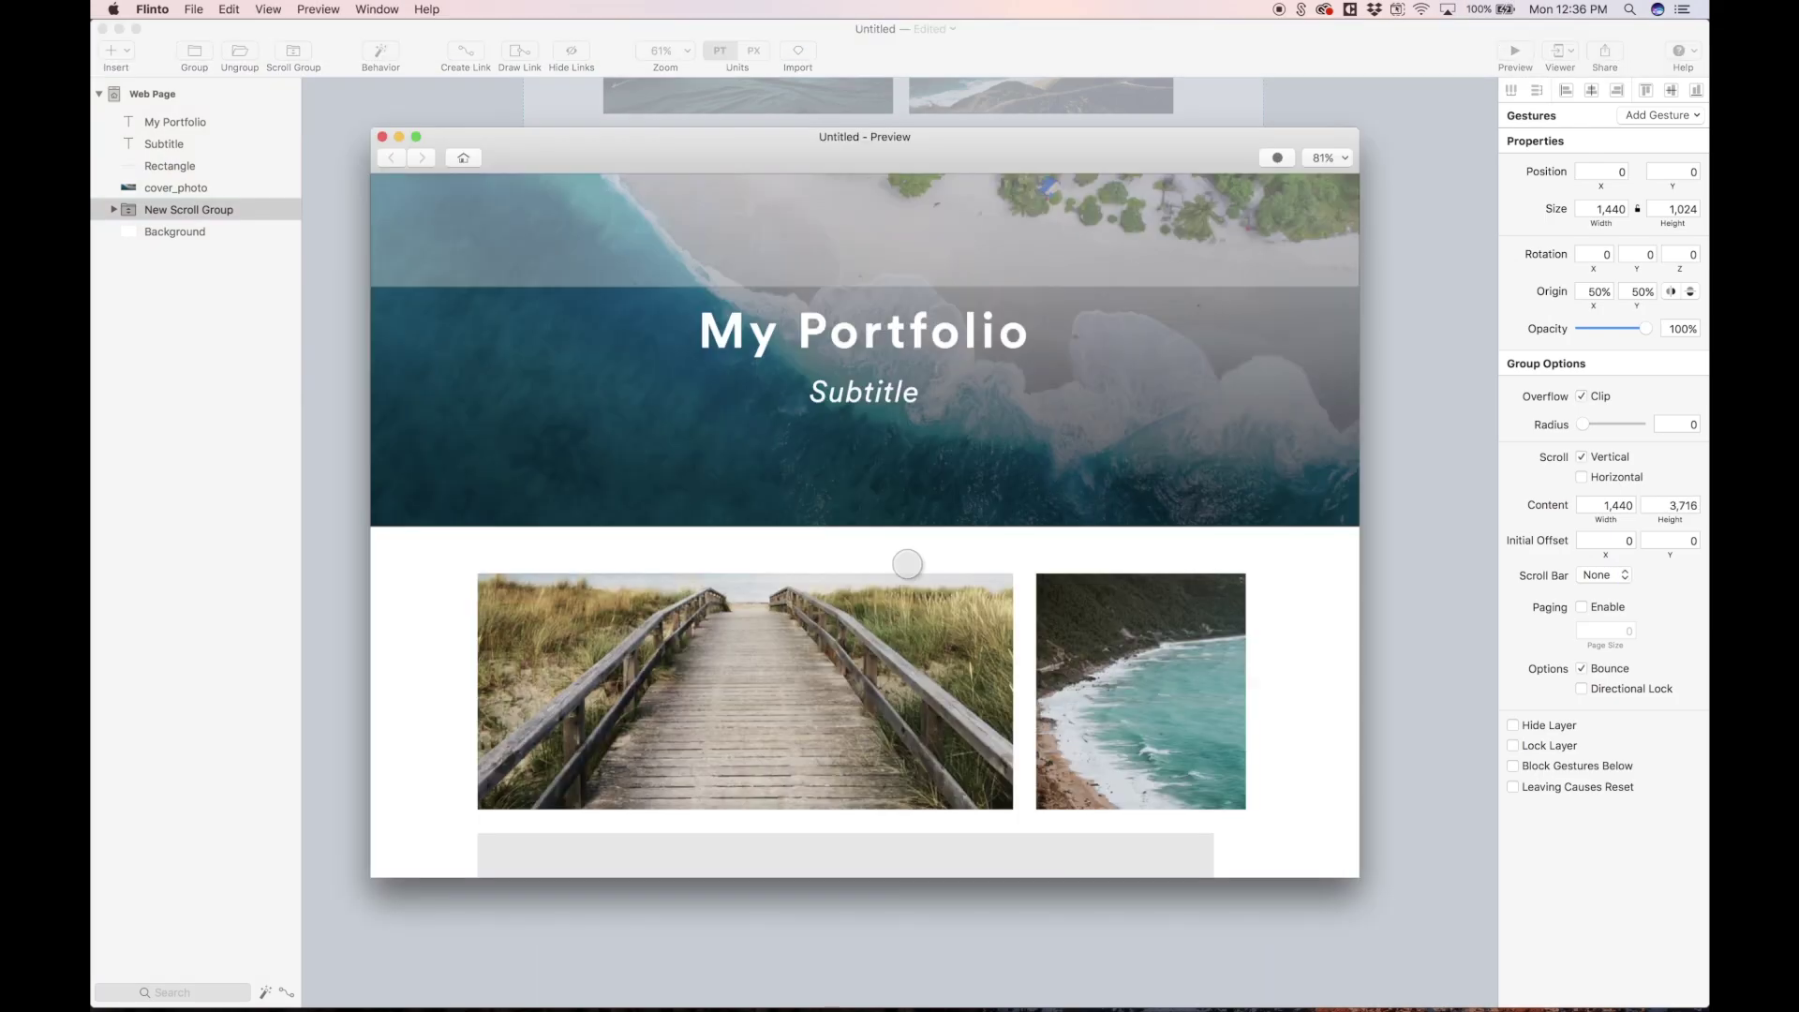
scroll(899, 686, "down", 15)
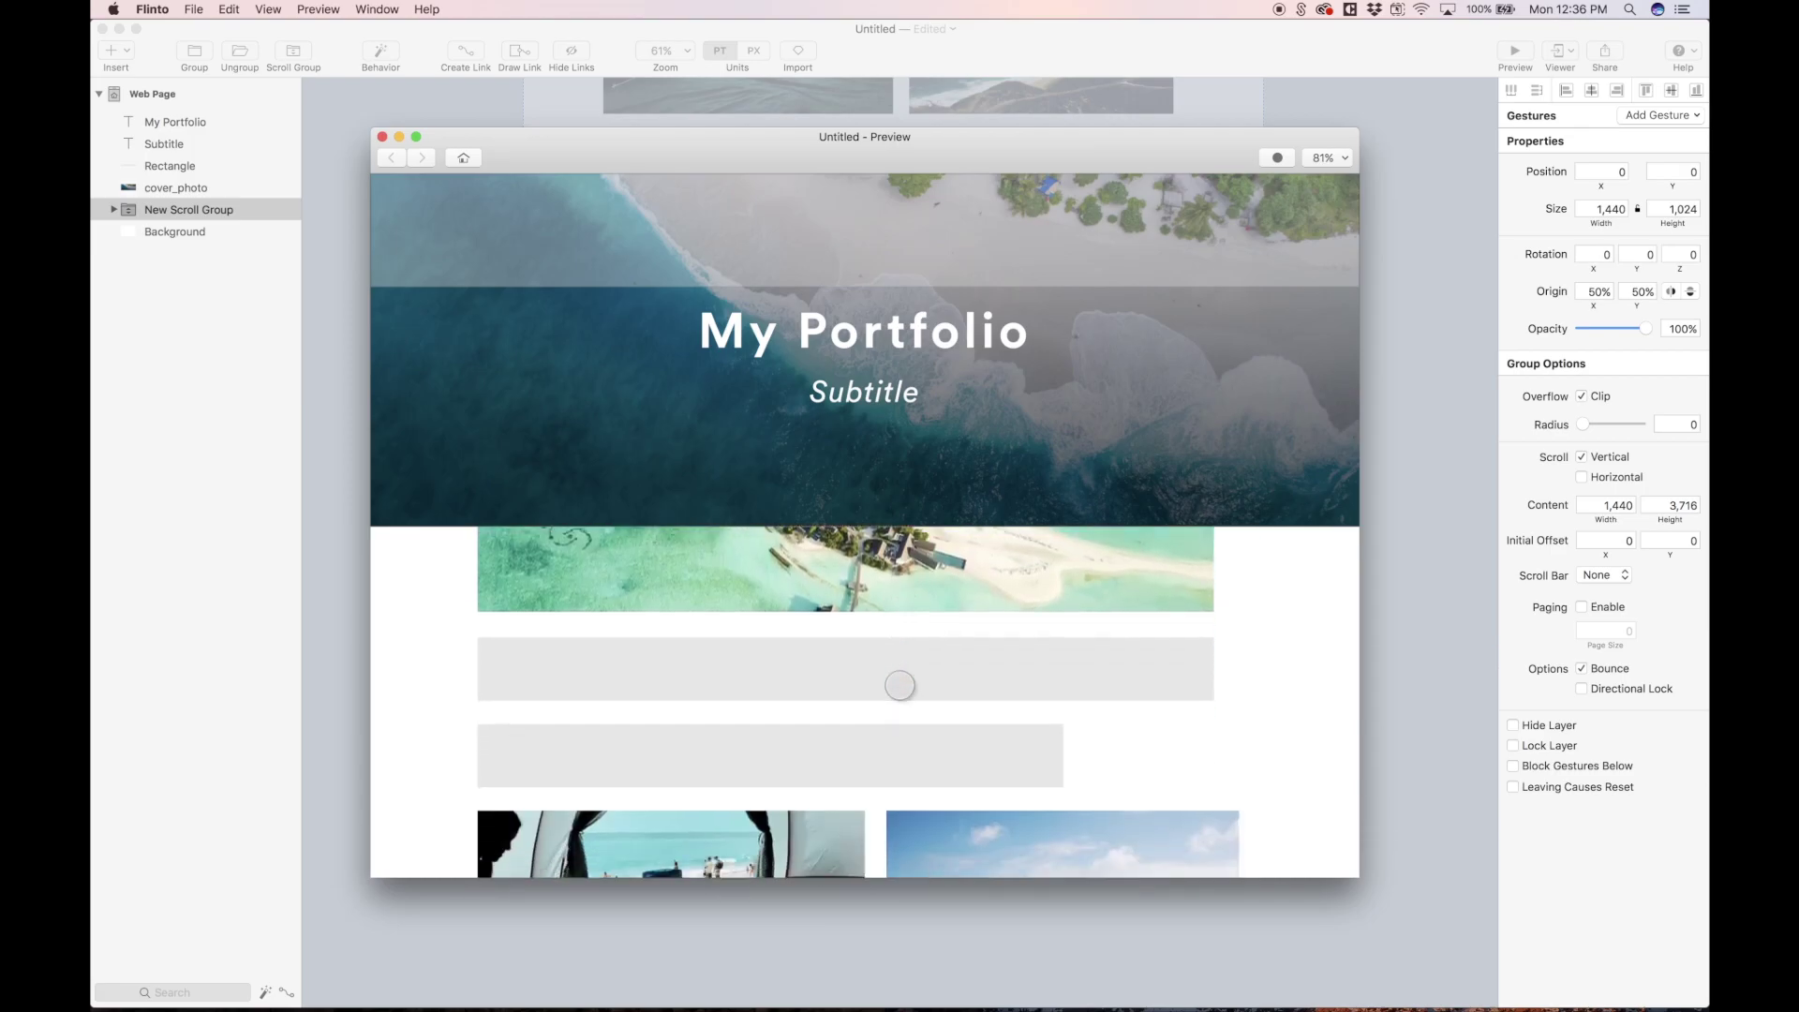
scroll(928, 721, "up", 10)
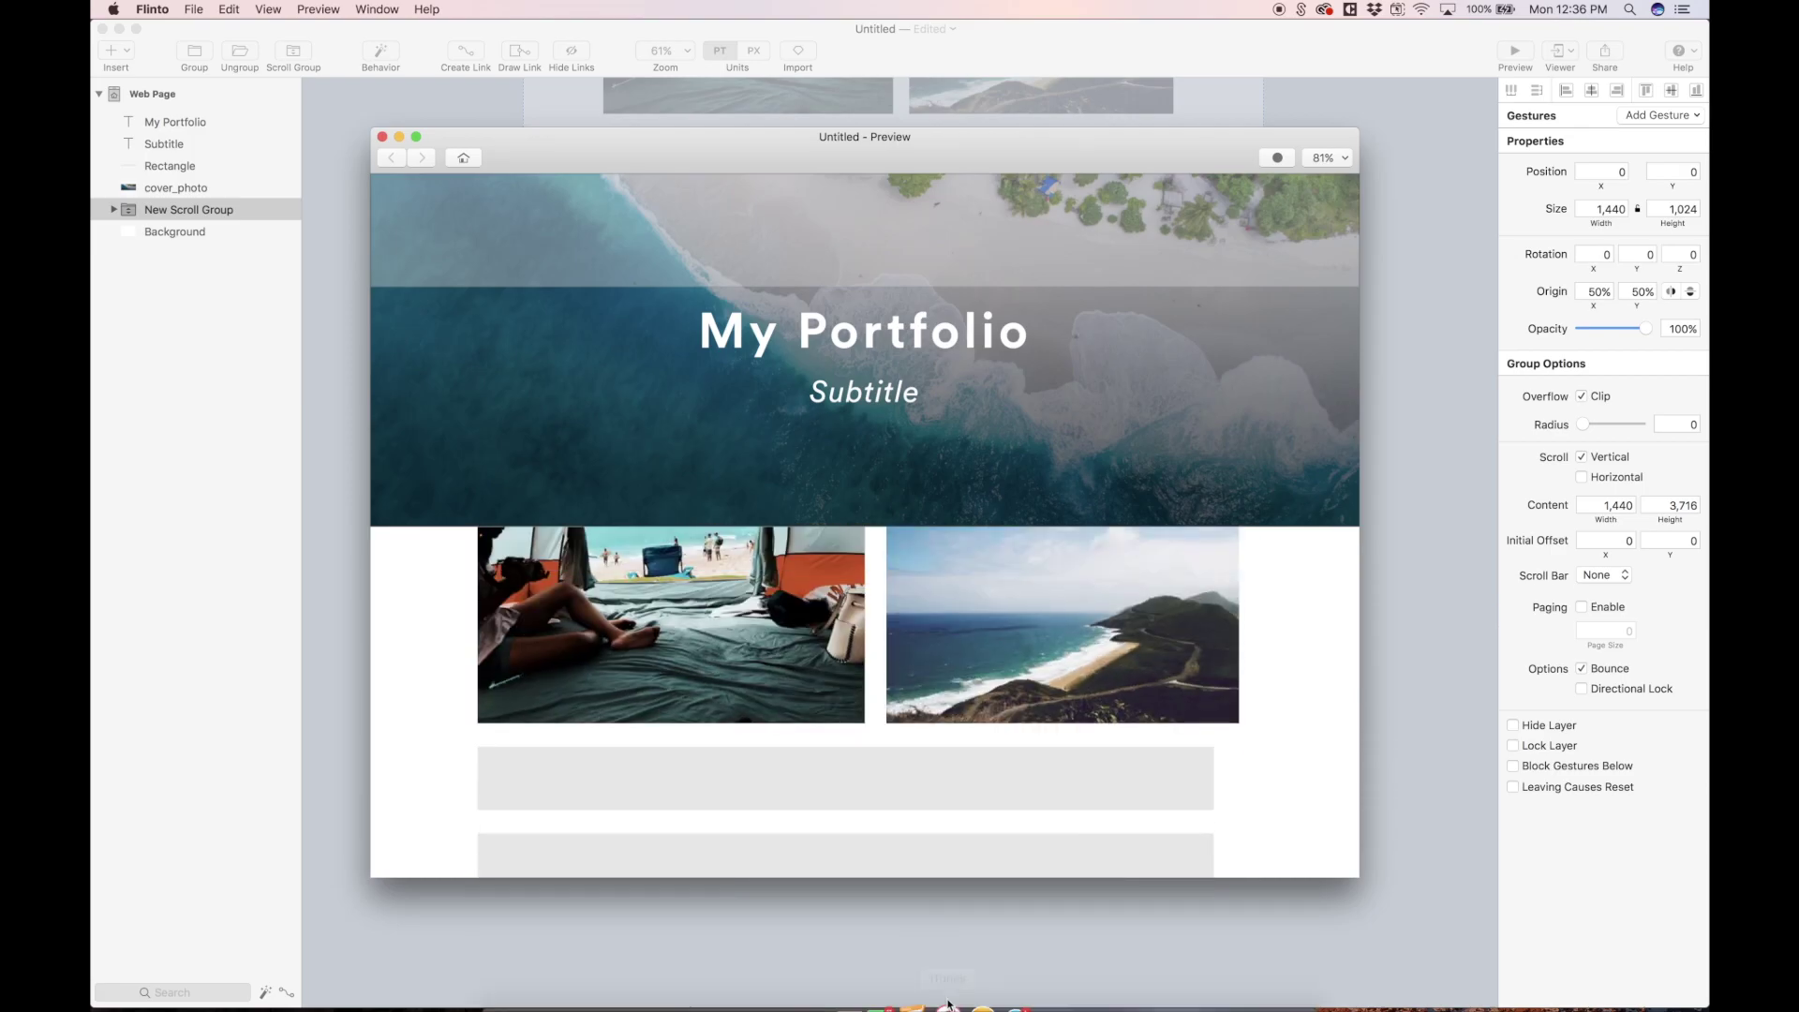
key("super+w")
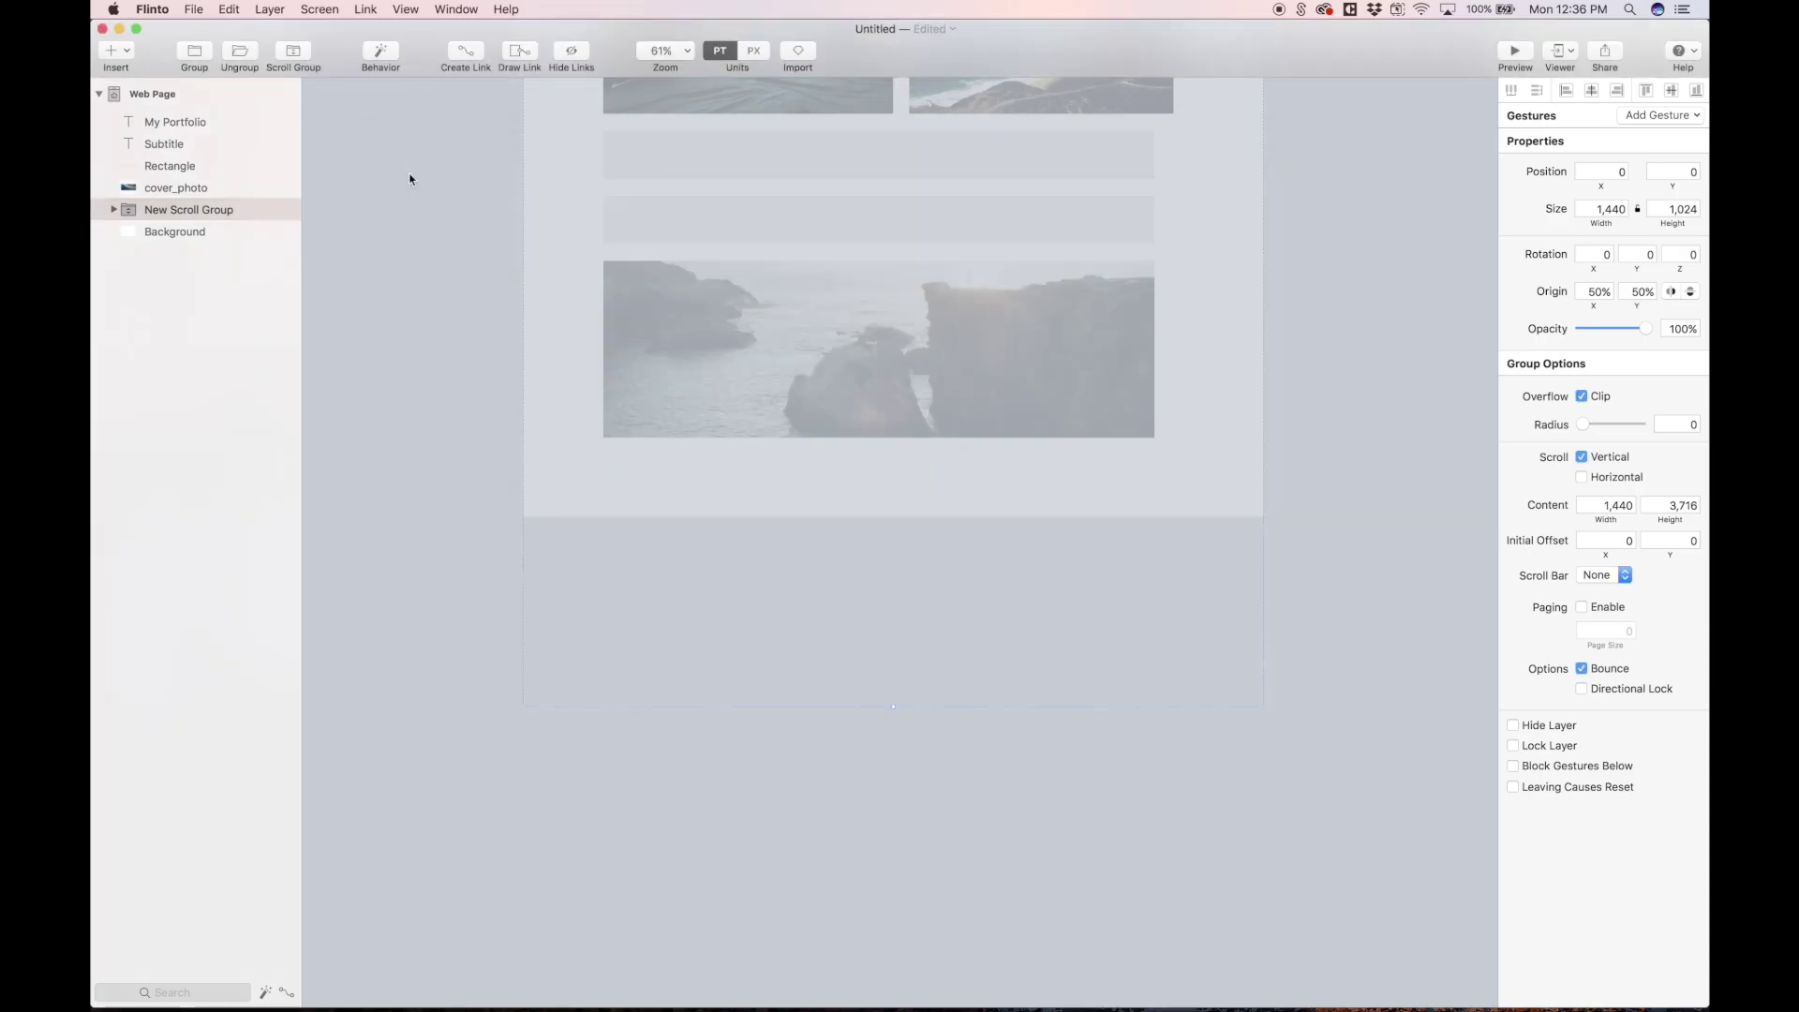
scroll(438, 199, "up", 10)
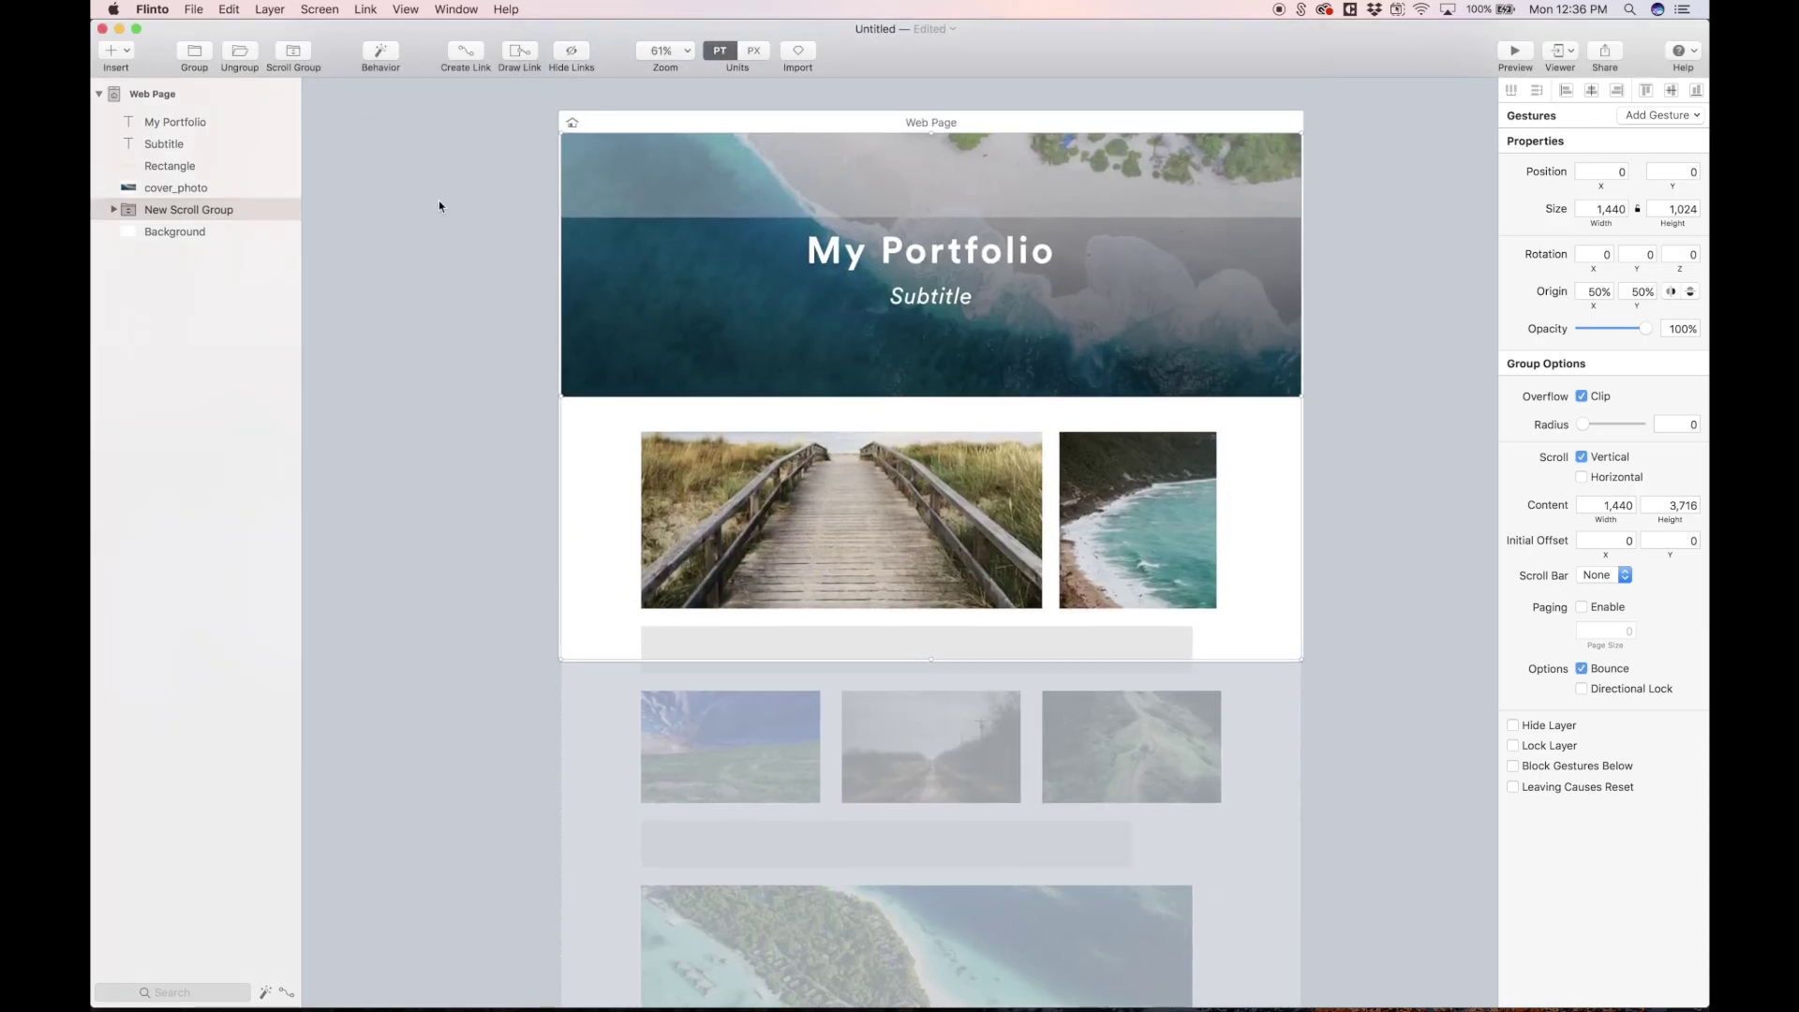
left_click(438, 206)
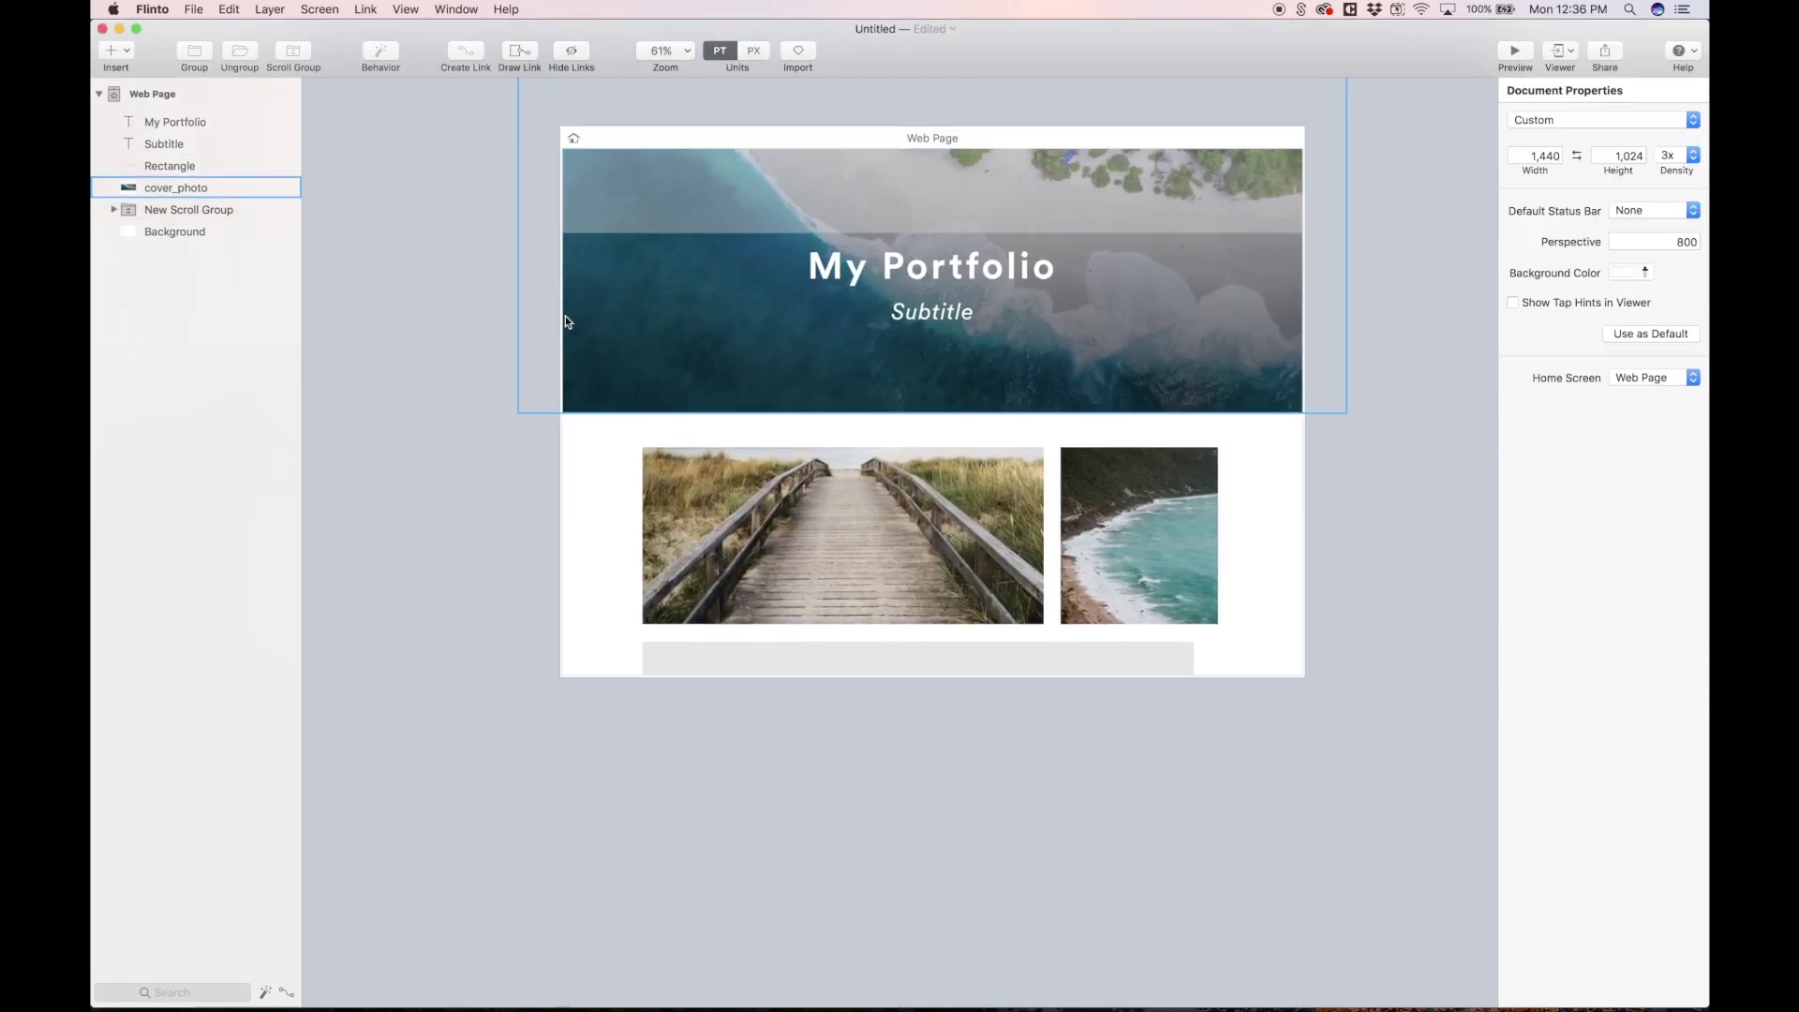
key("super+equal")
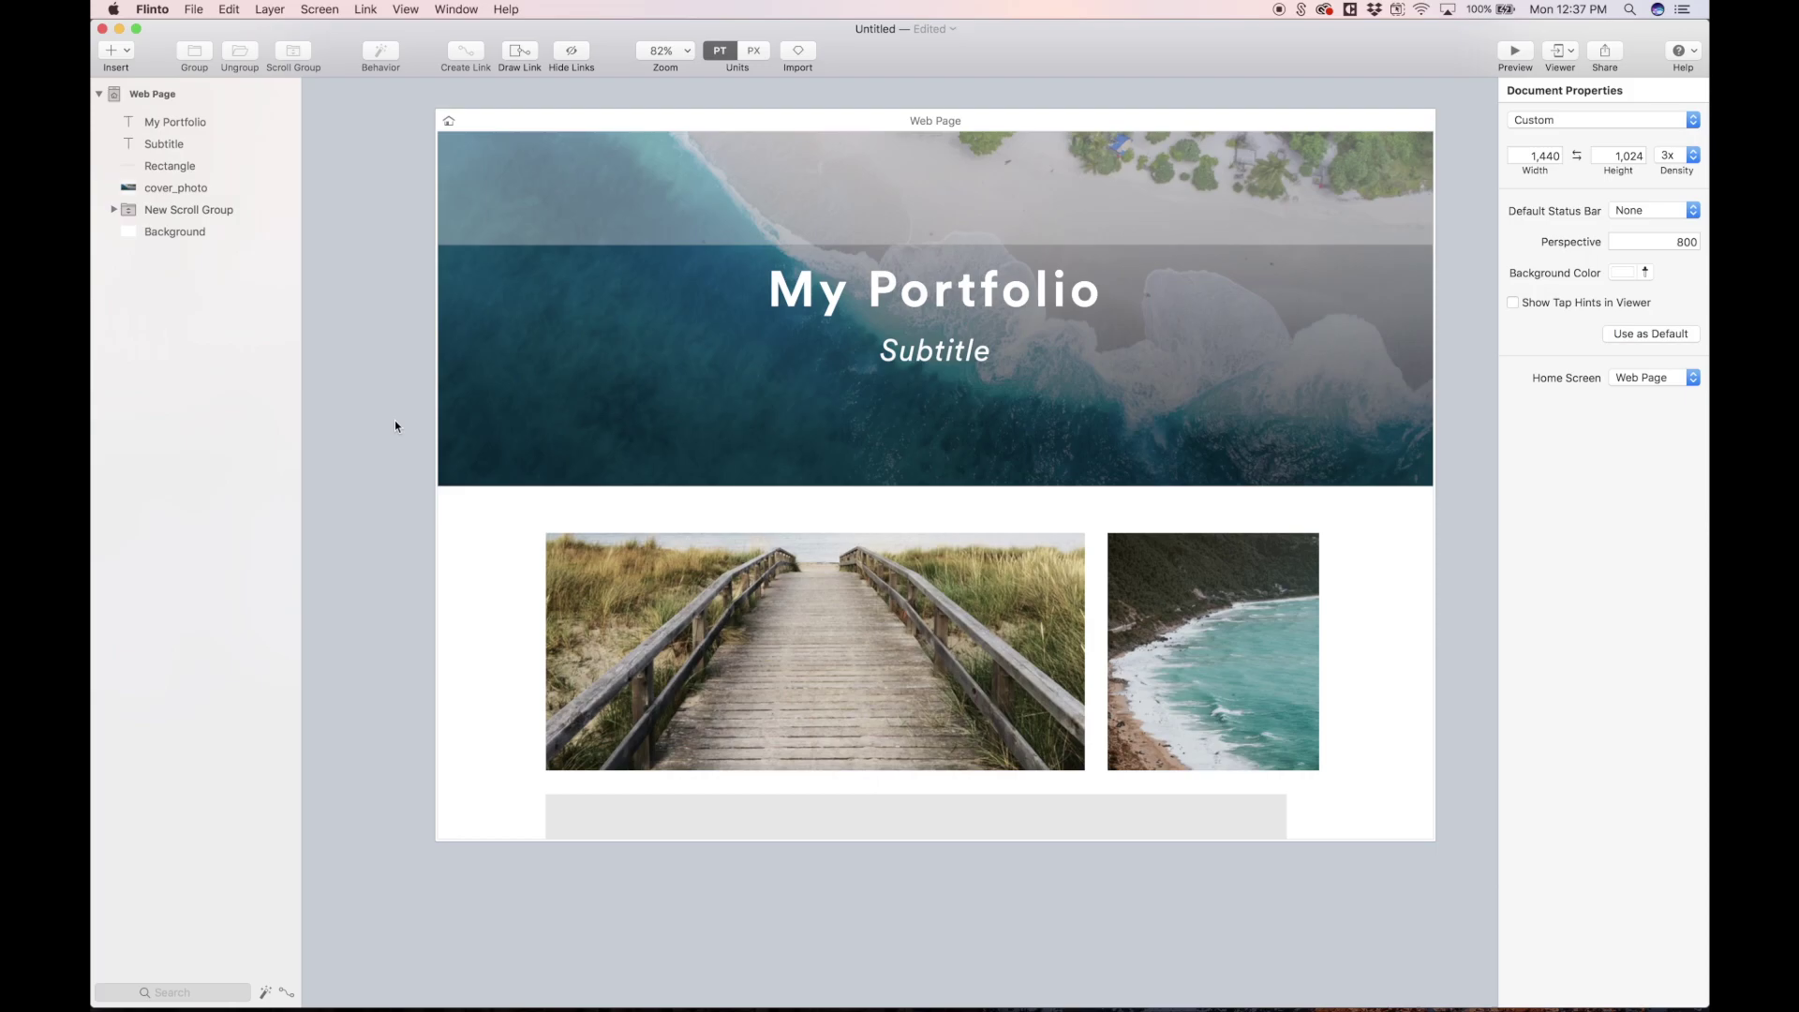
Draw a full-width line across the header and give it a border width of 10
left_click(440, 248)
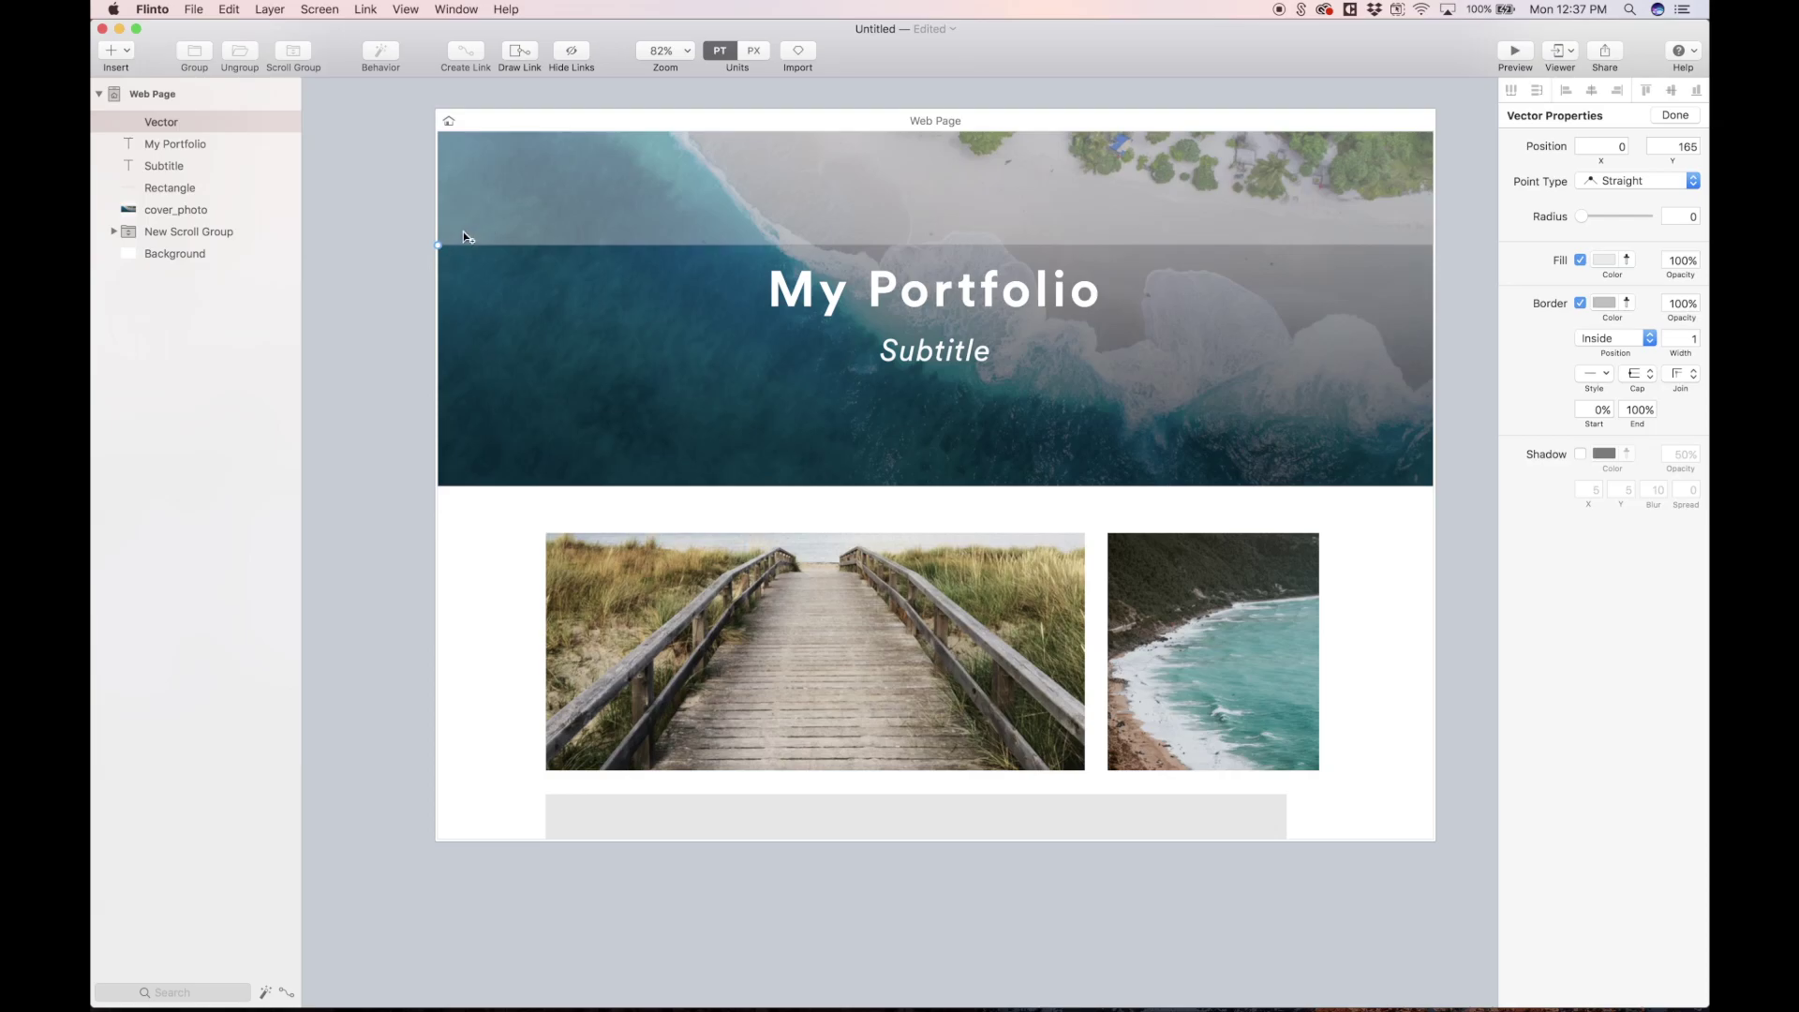
scroll(812, 246, "right", 3)
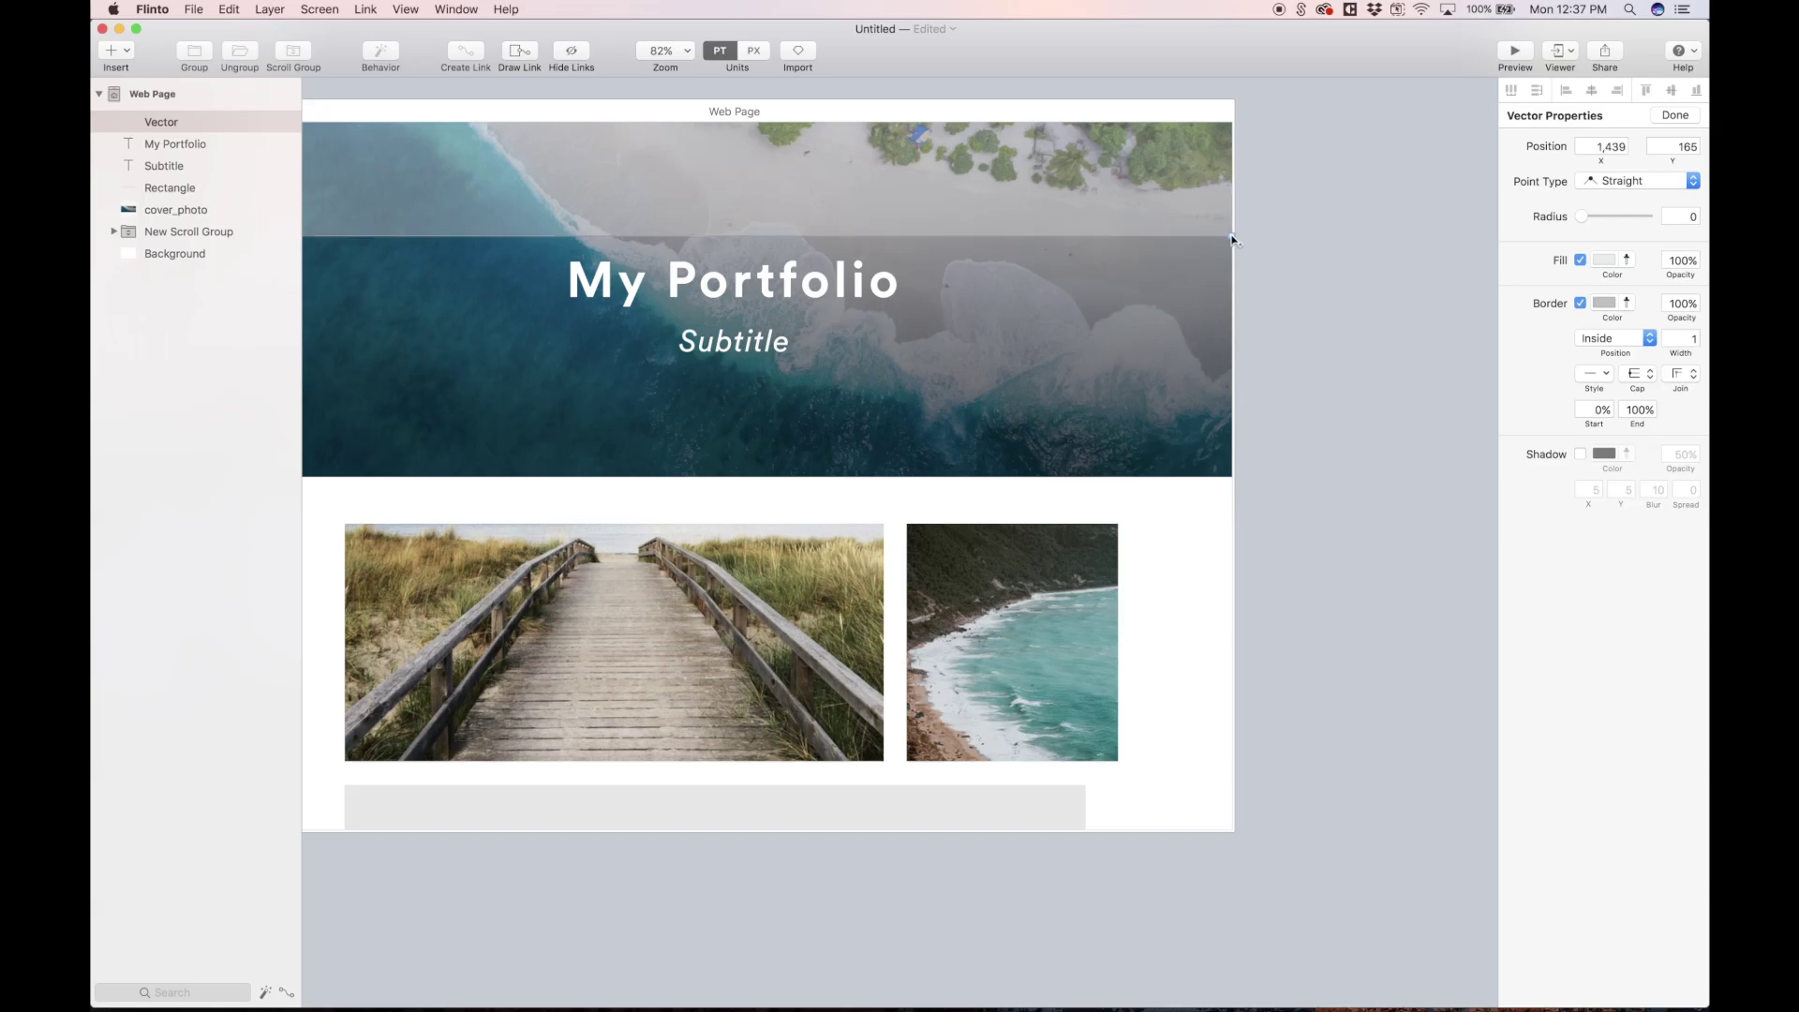
key("Escape")
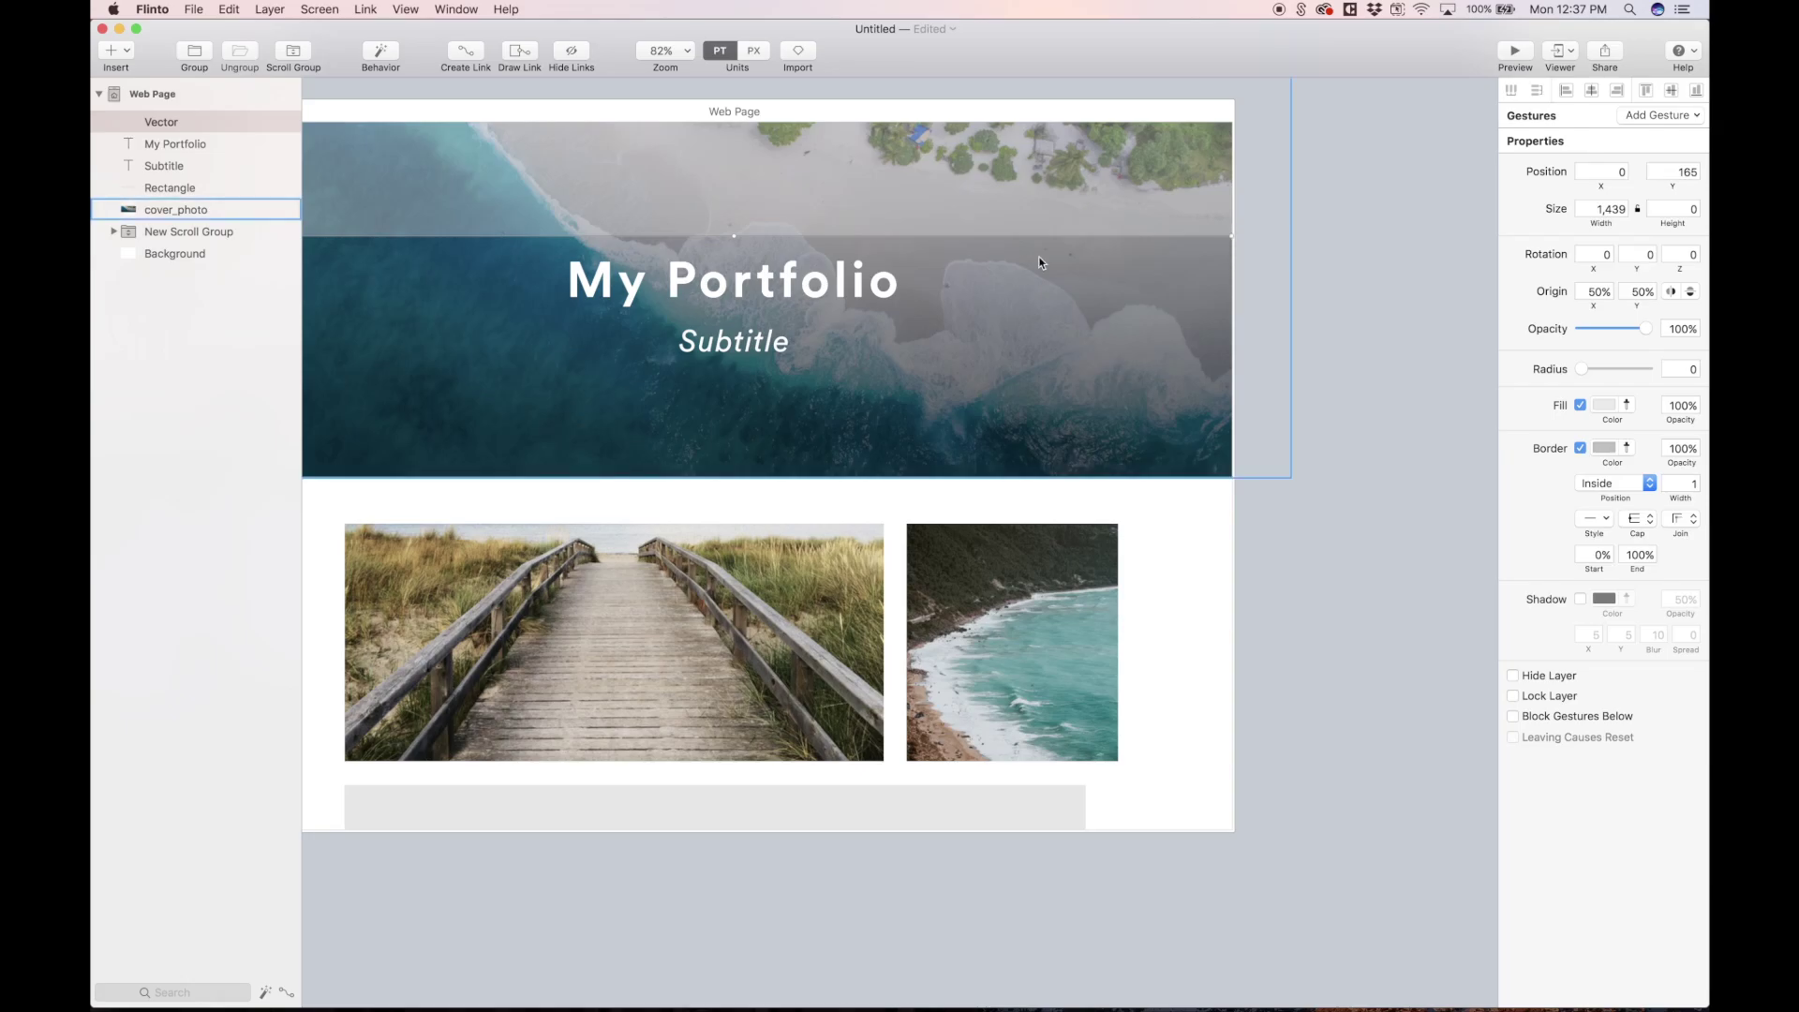
left_click(1691, 484)
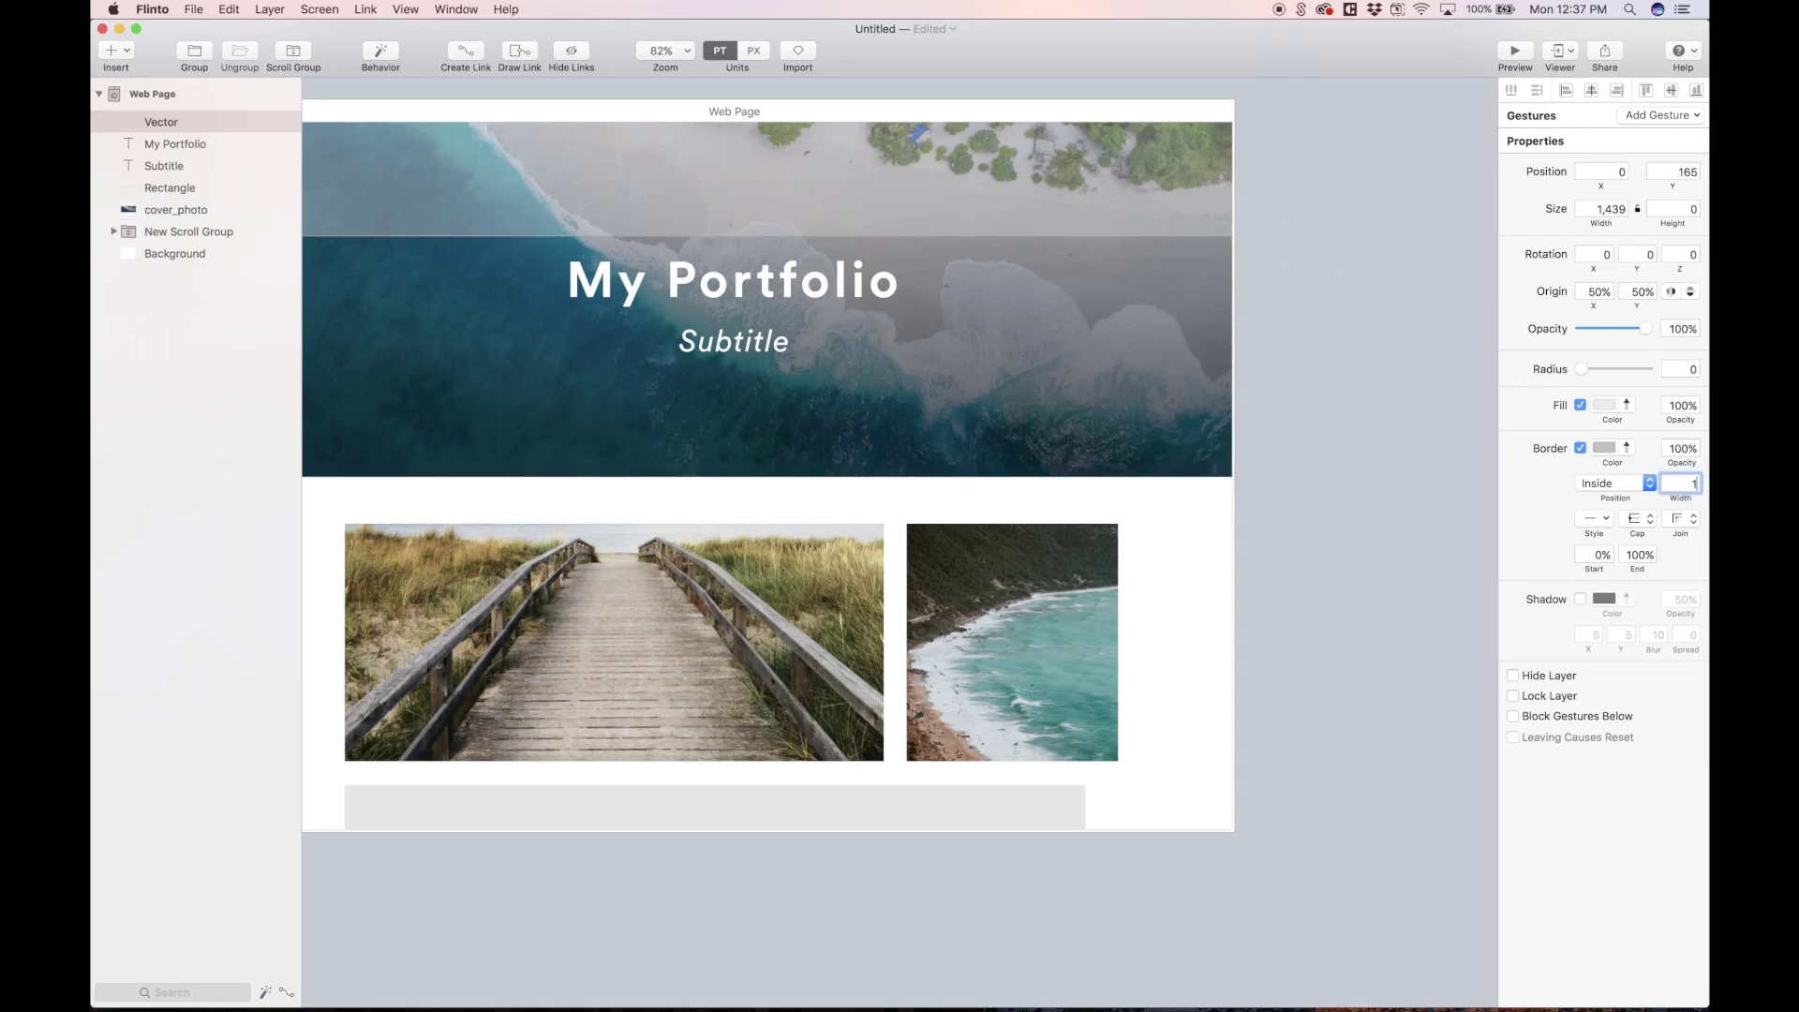
type("10")
key("Return")
Nudge the line to Y 160 and colour it blue with the eyedropper
scroll(369, 374, "up", 5)
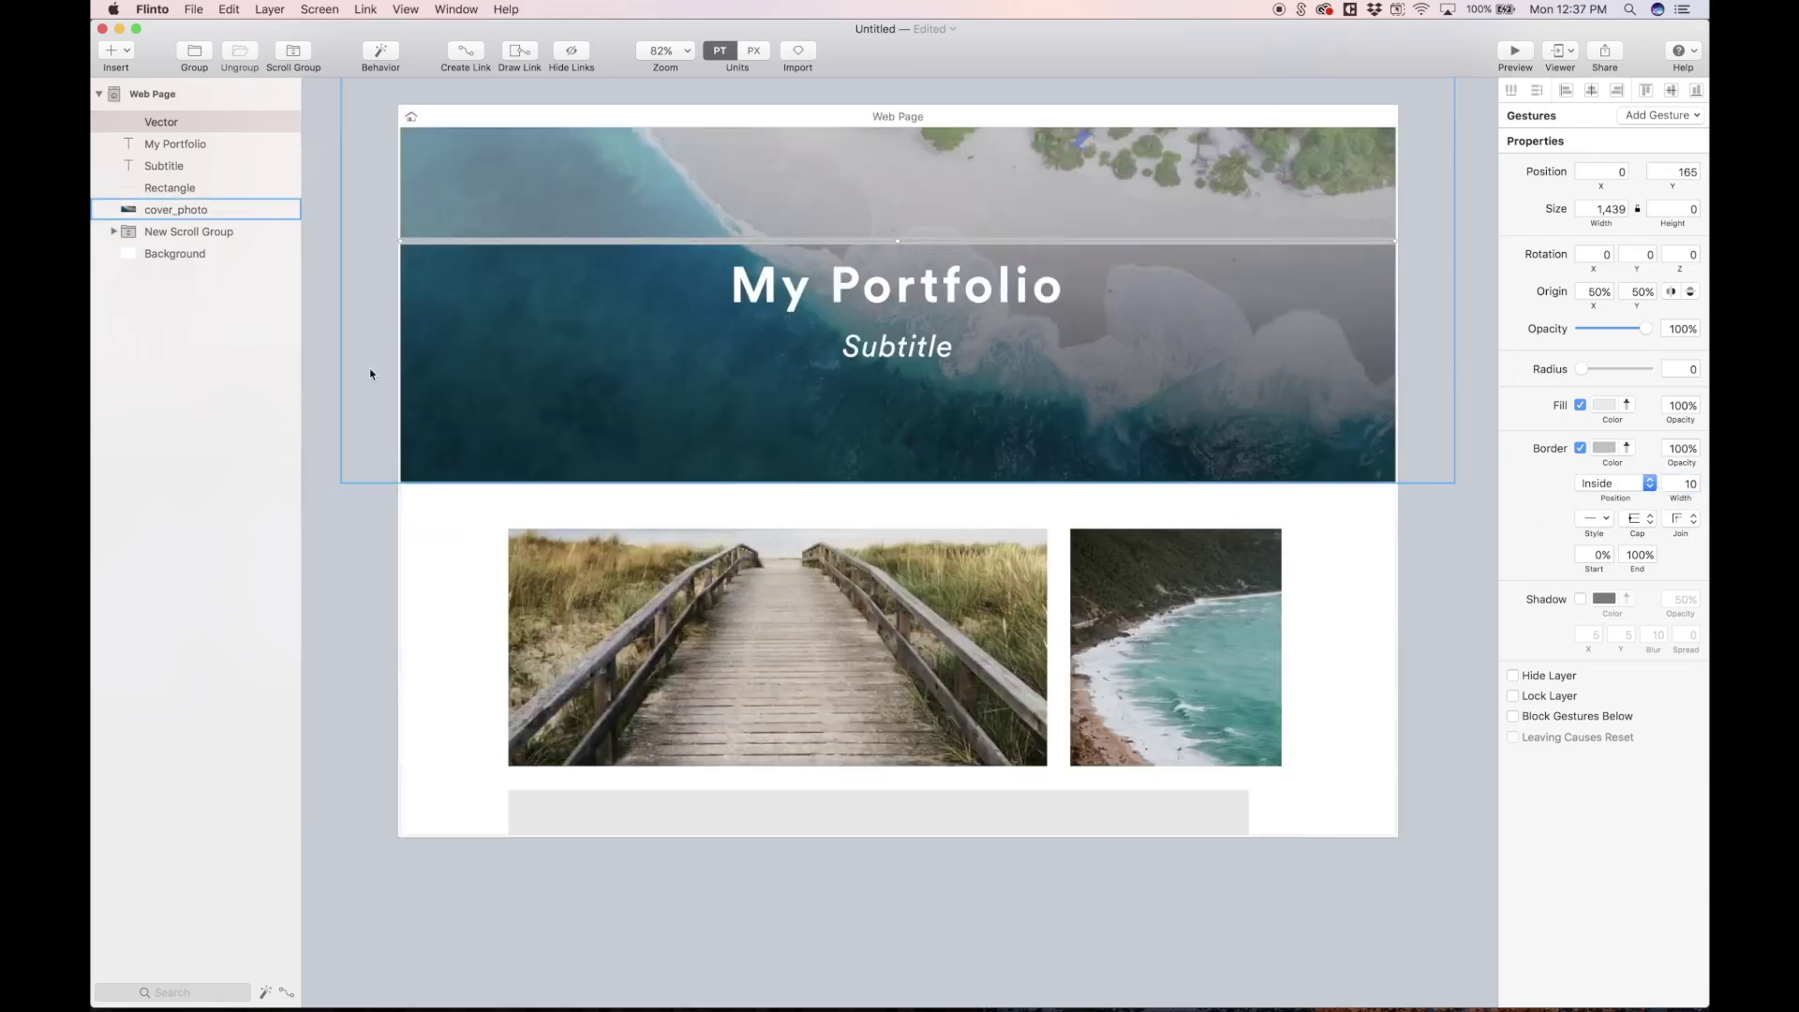
scroll(627, 300, "left", 5)
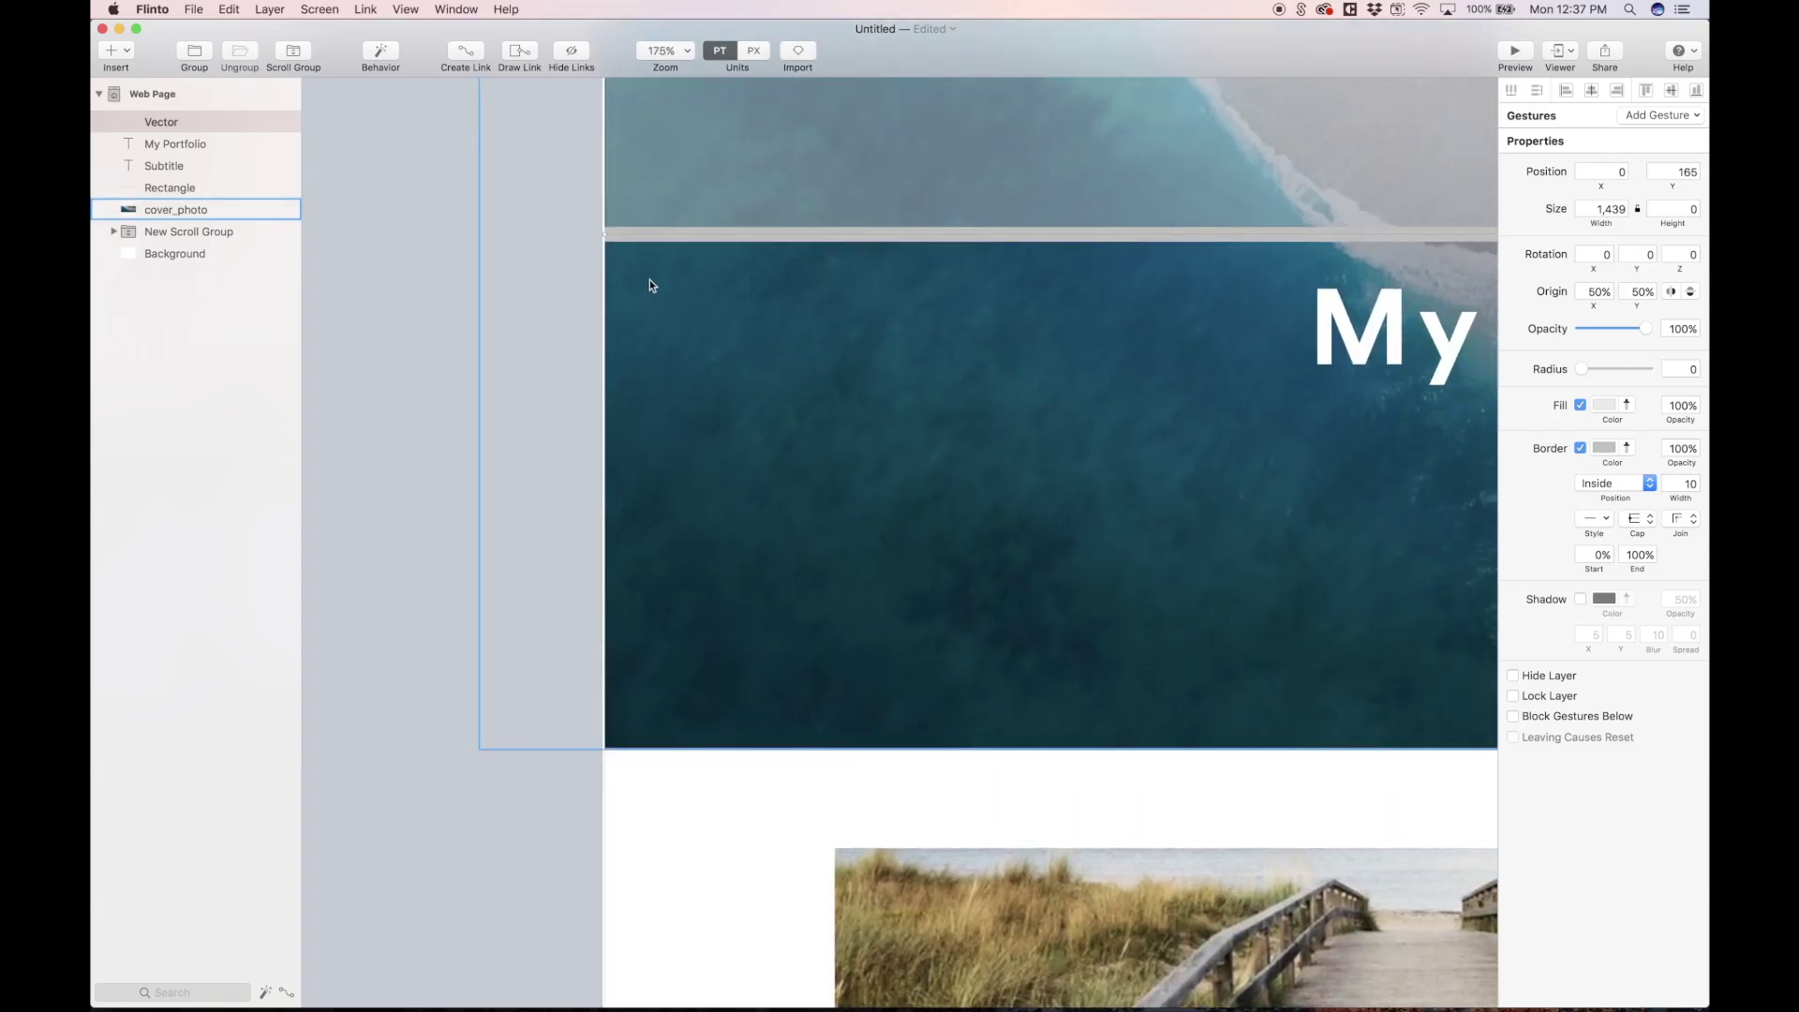
key("shift+Up")
scroll(649, 279, "up", 5)
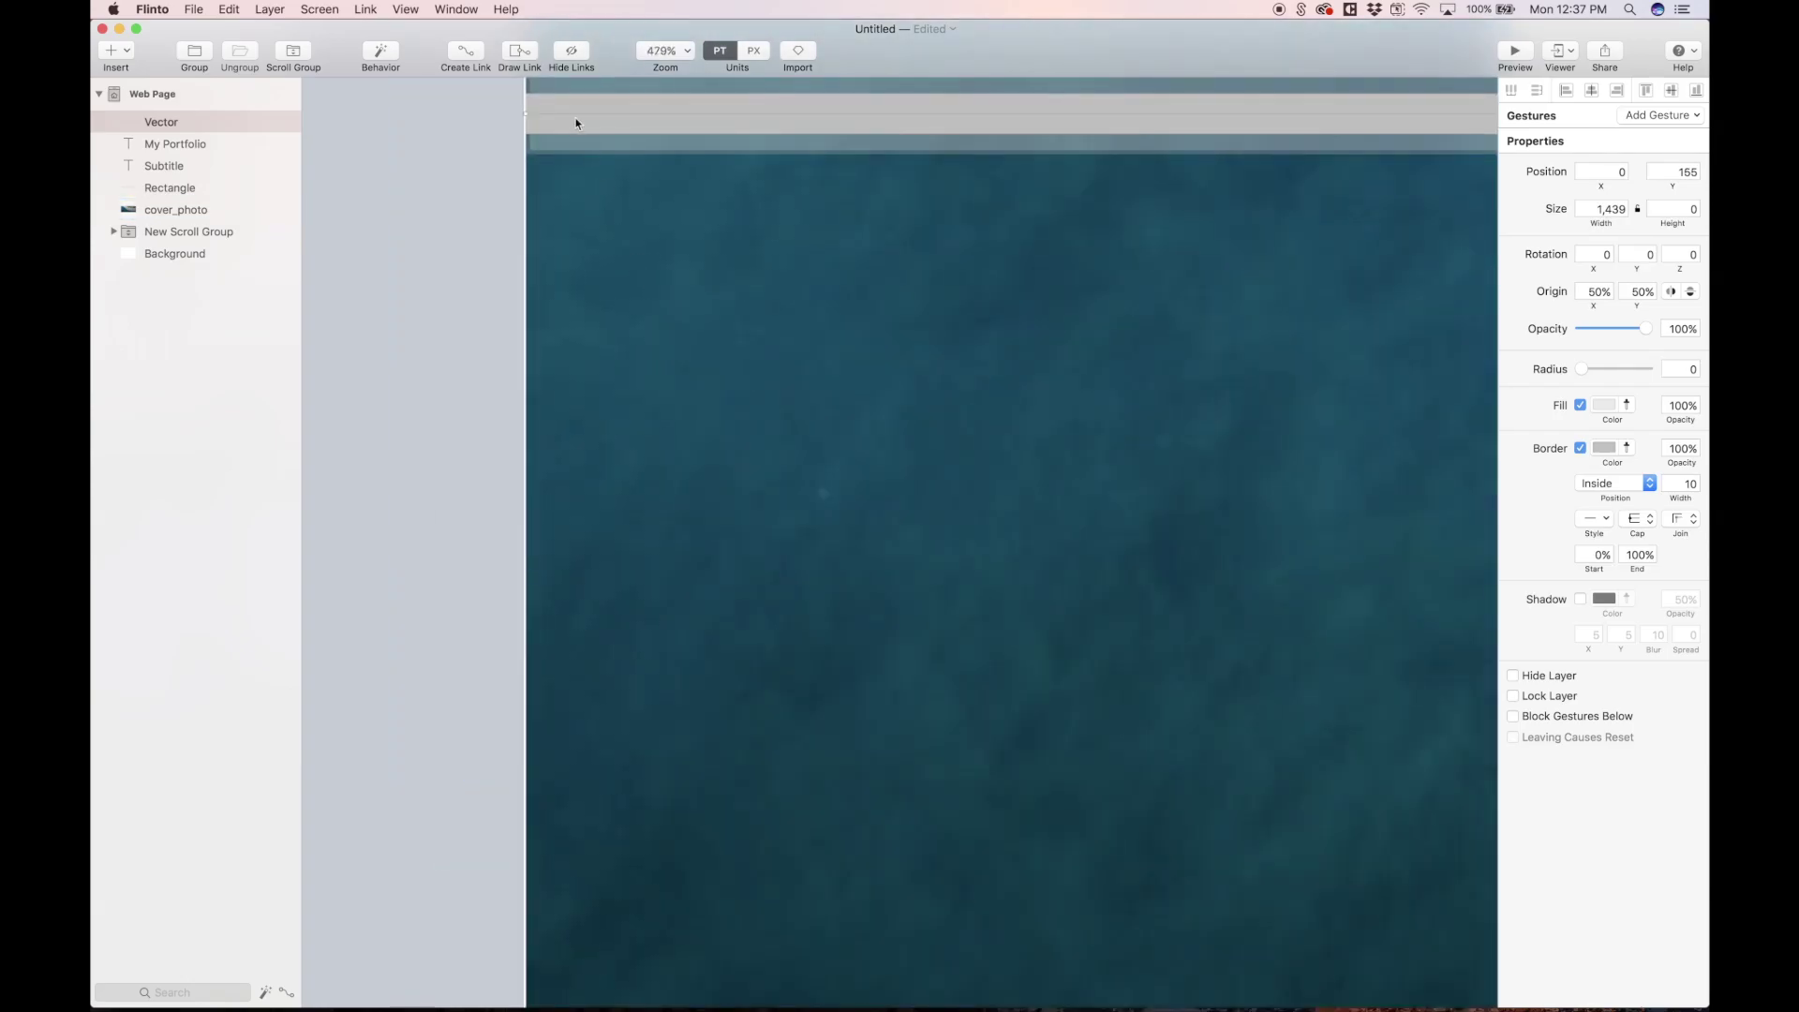
key("Down")
key("Down")
key("Down")
key("Down")
key("Down")
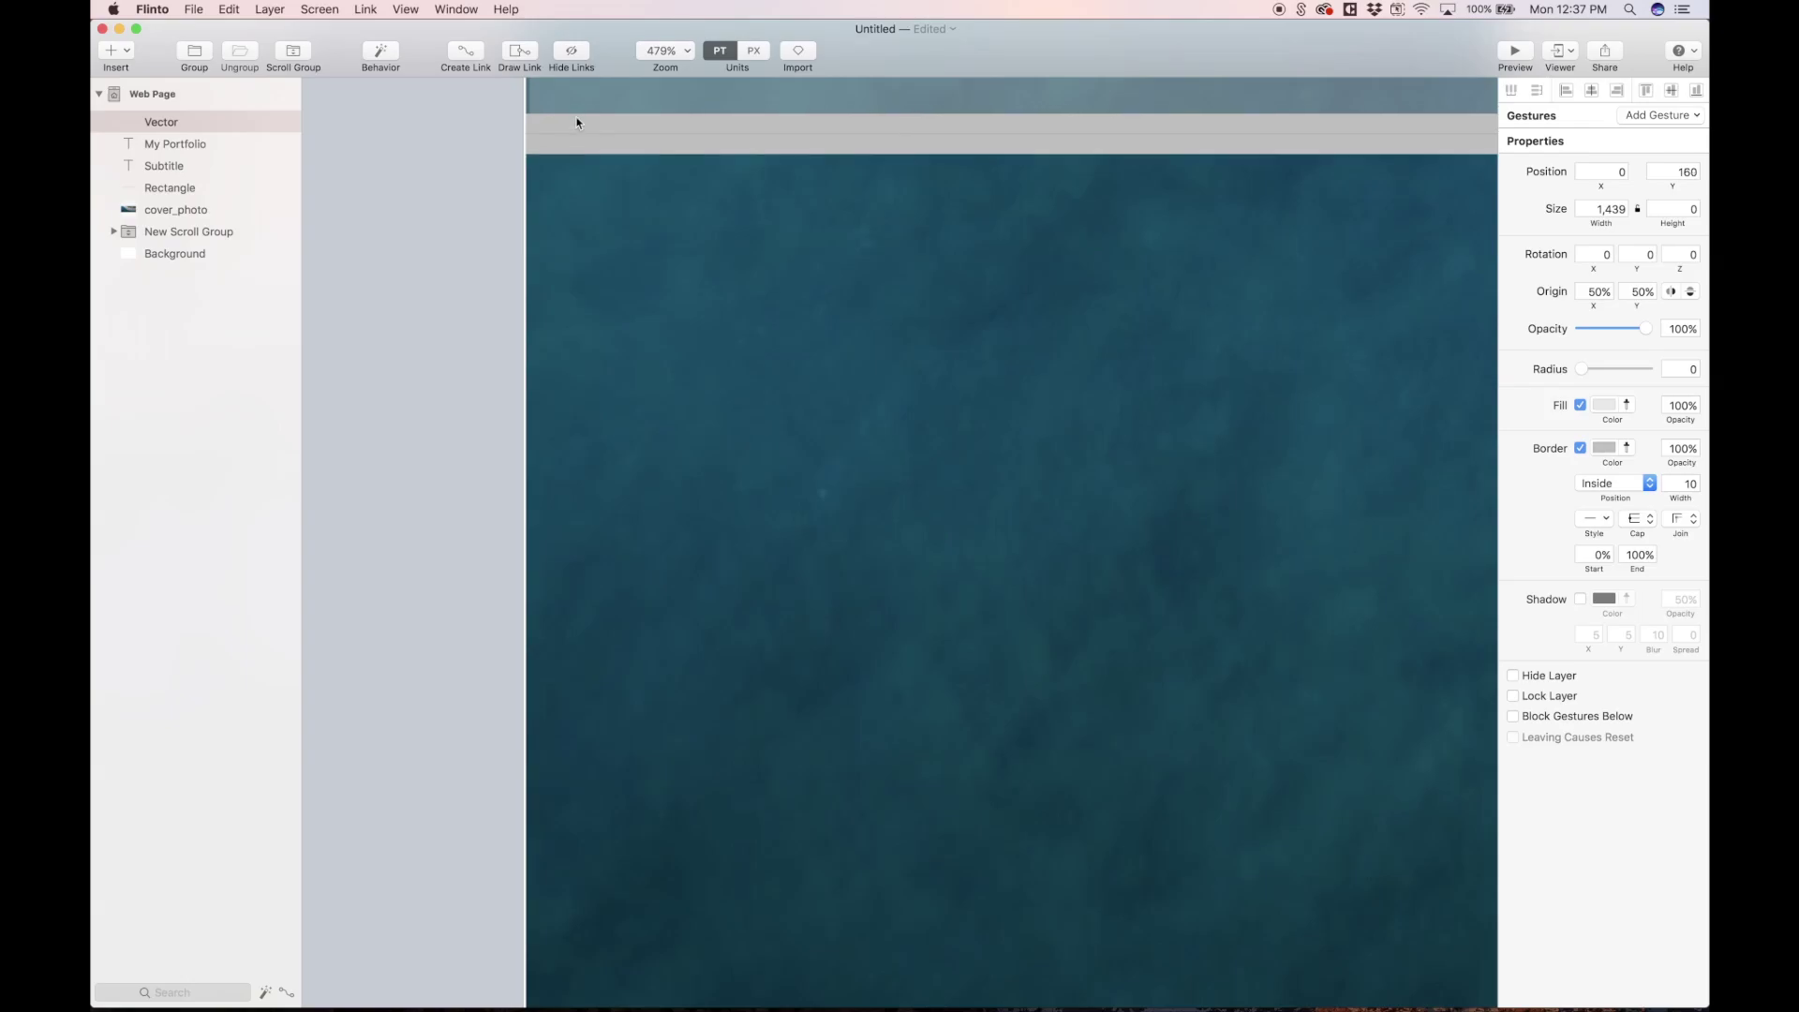
key("super+1")
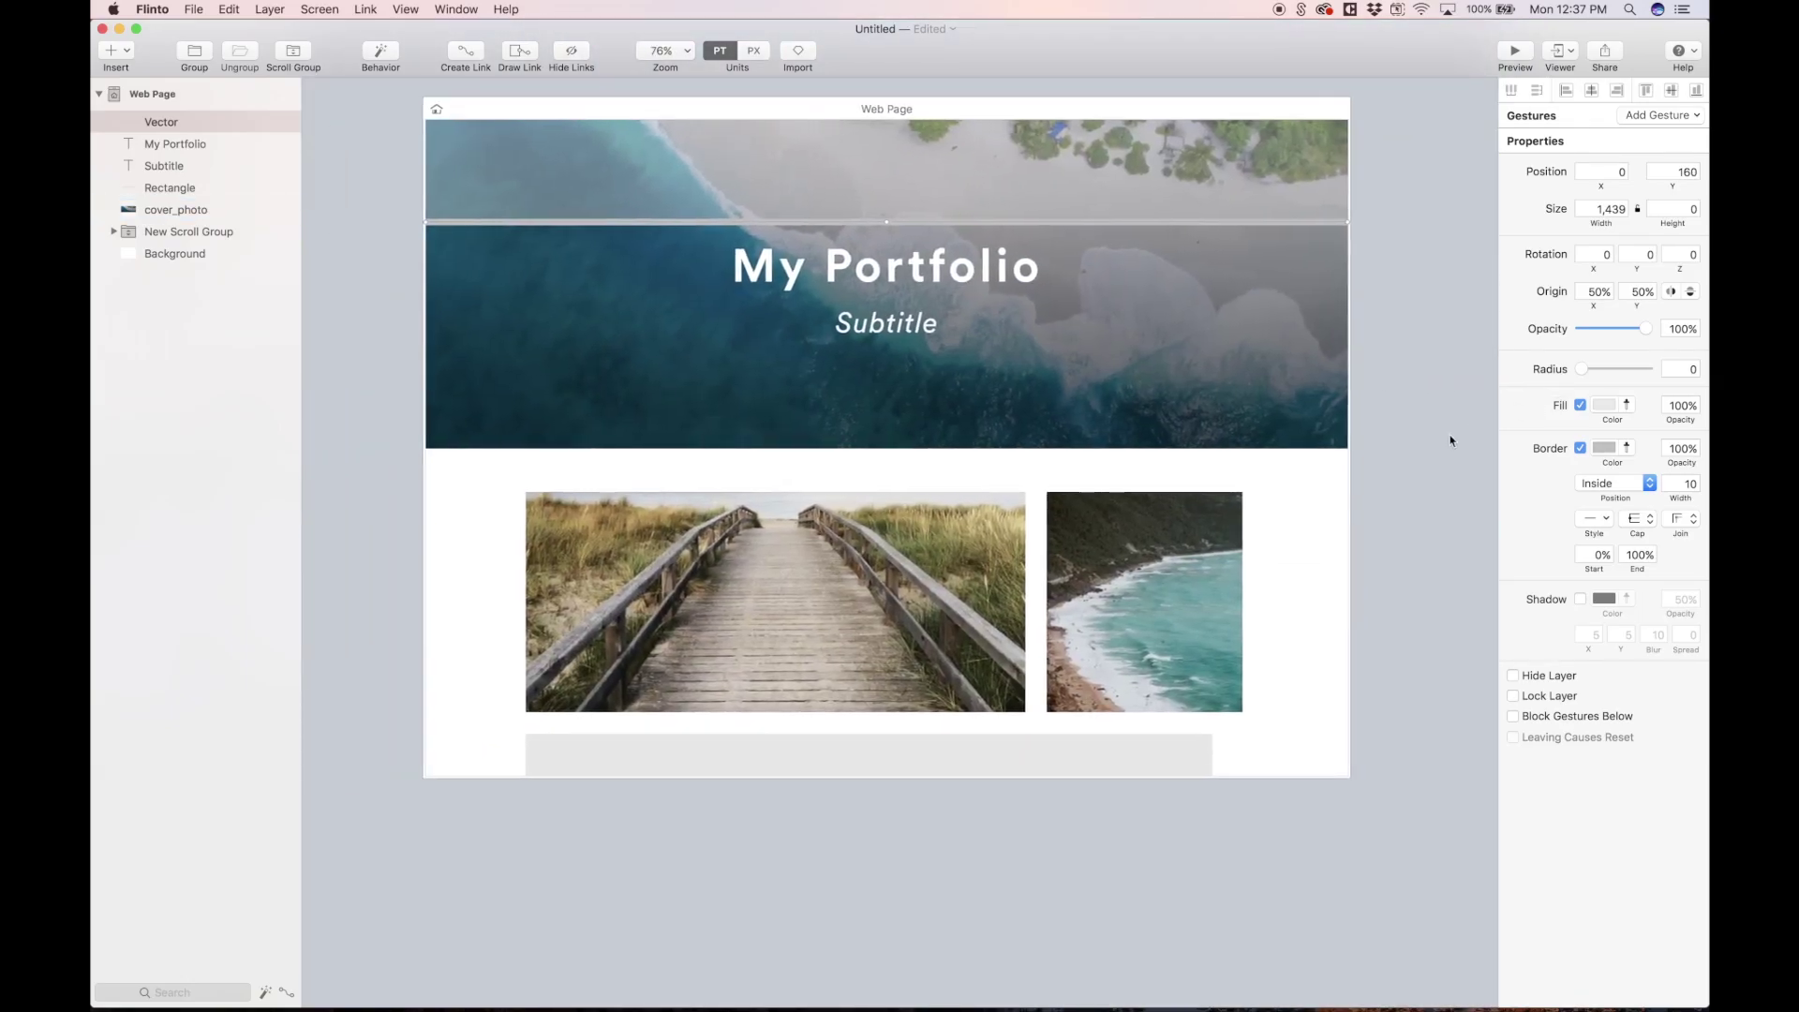
left_click(1626, 447)
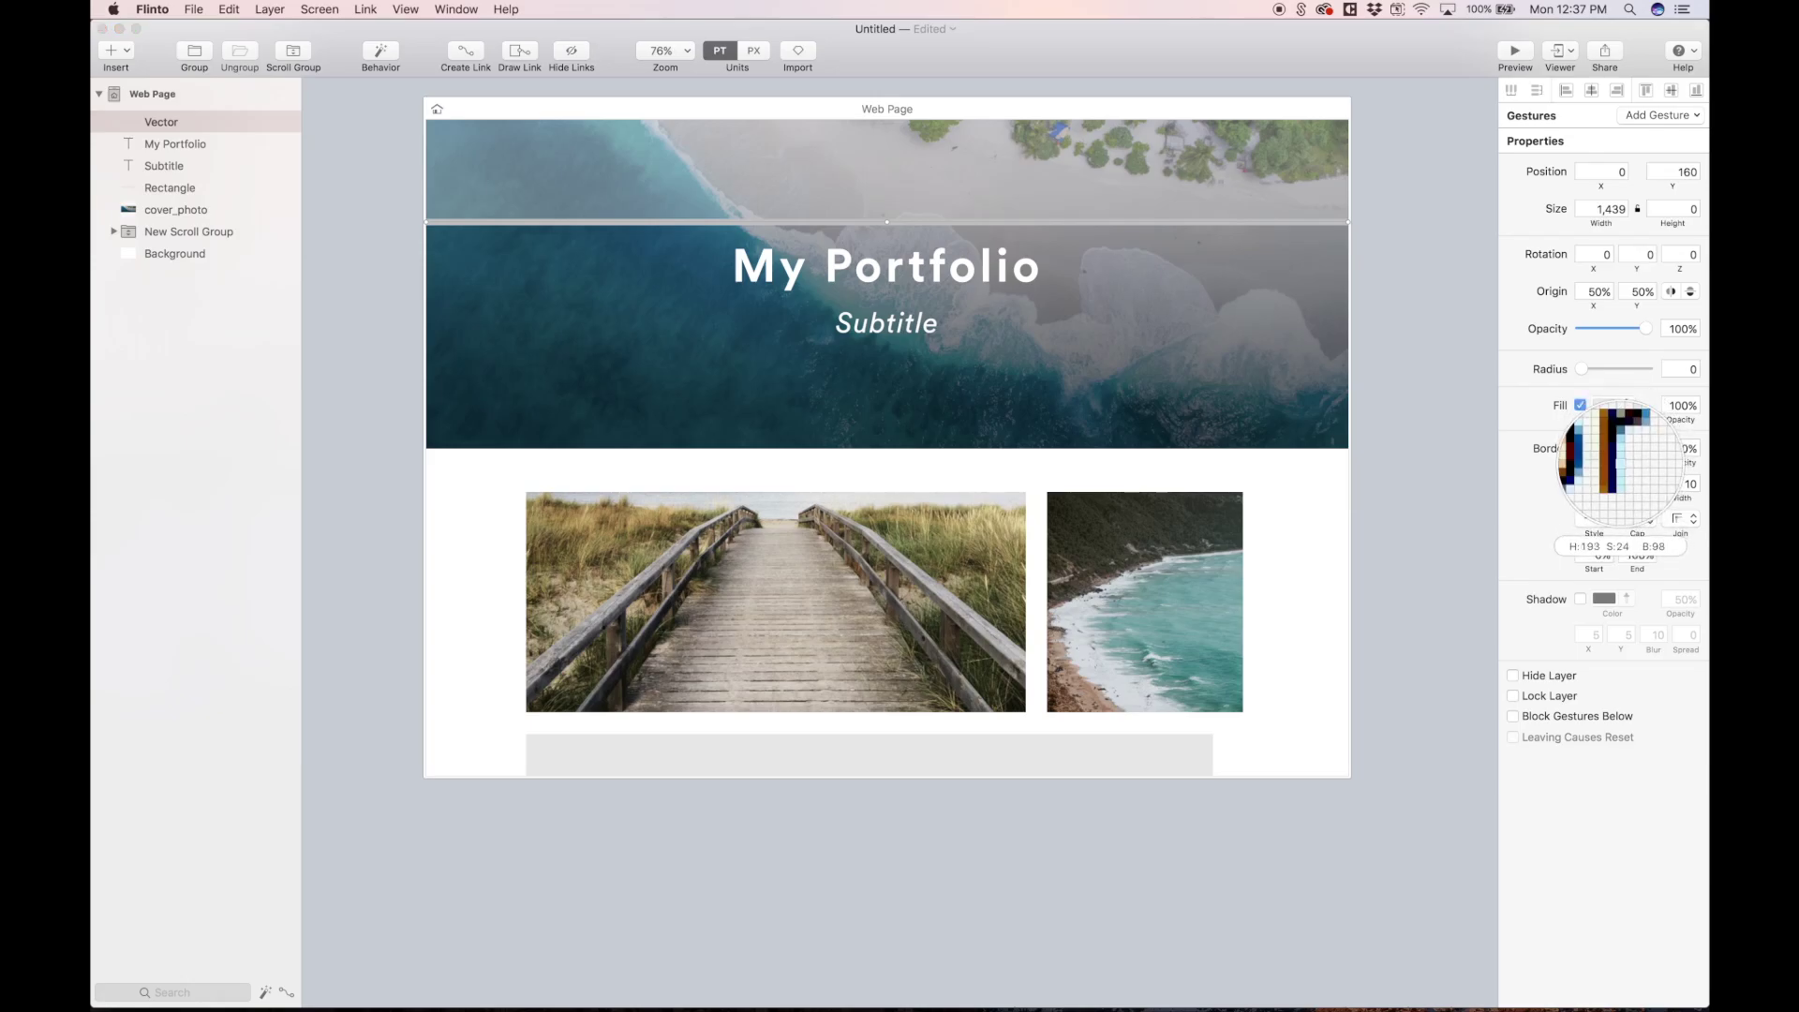
left_click(1579, 405)
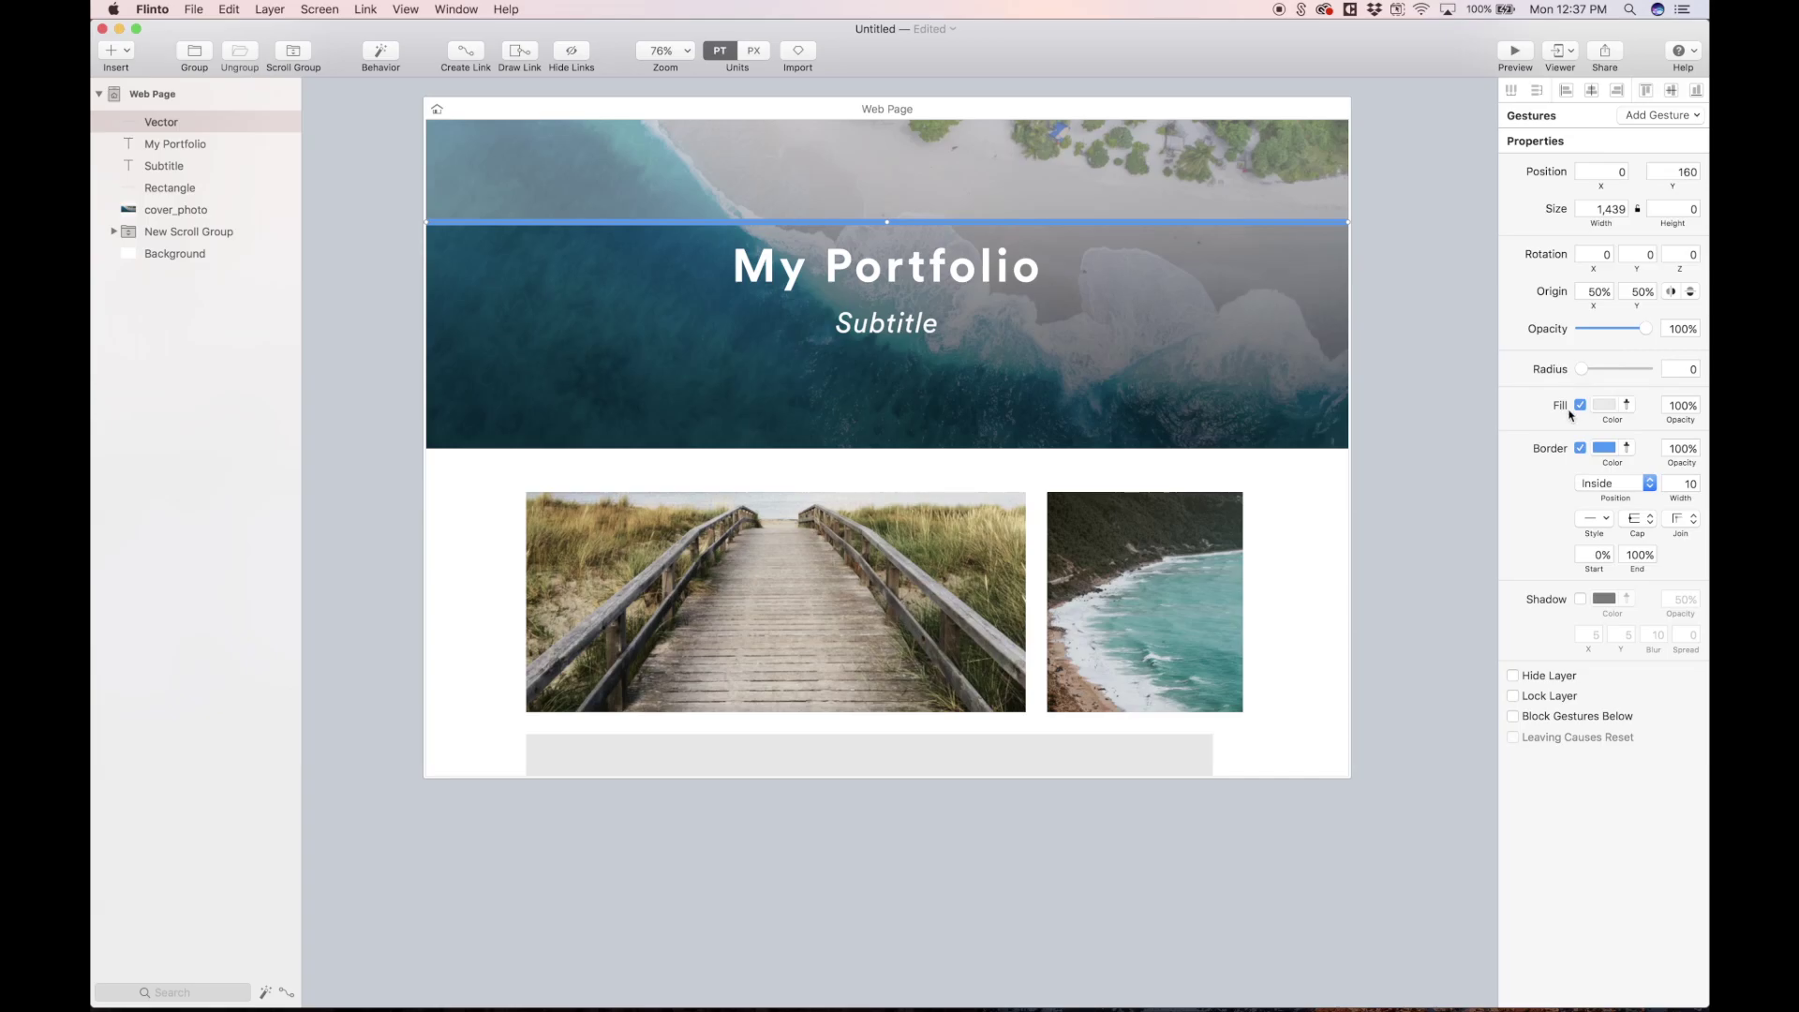
left_click(1469, 422)
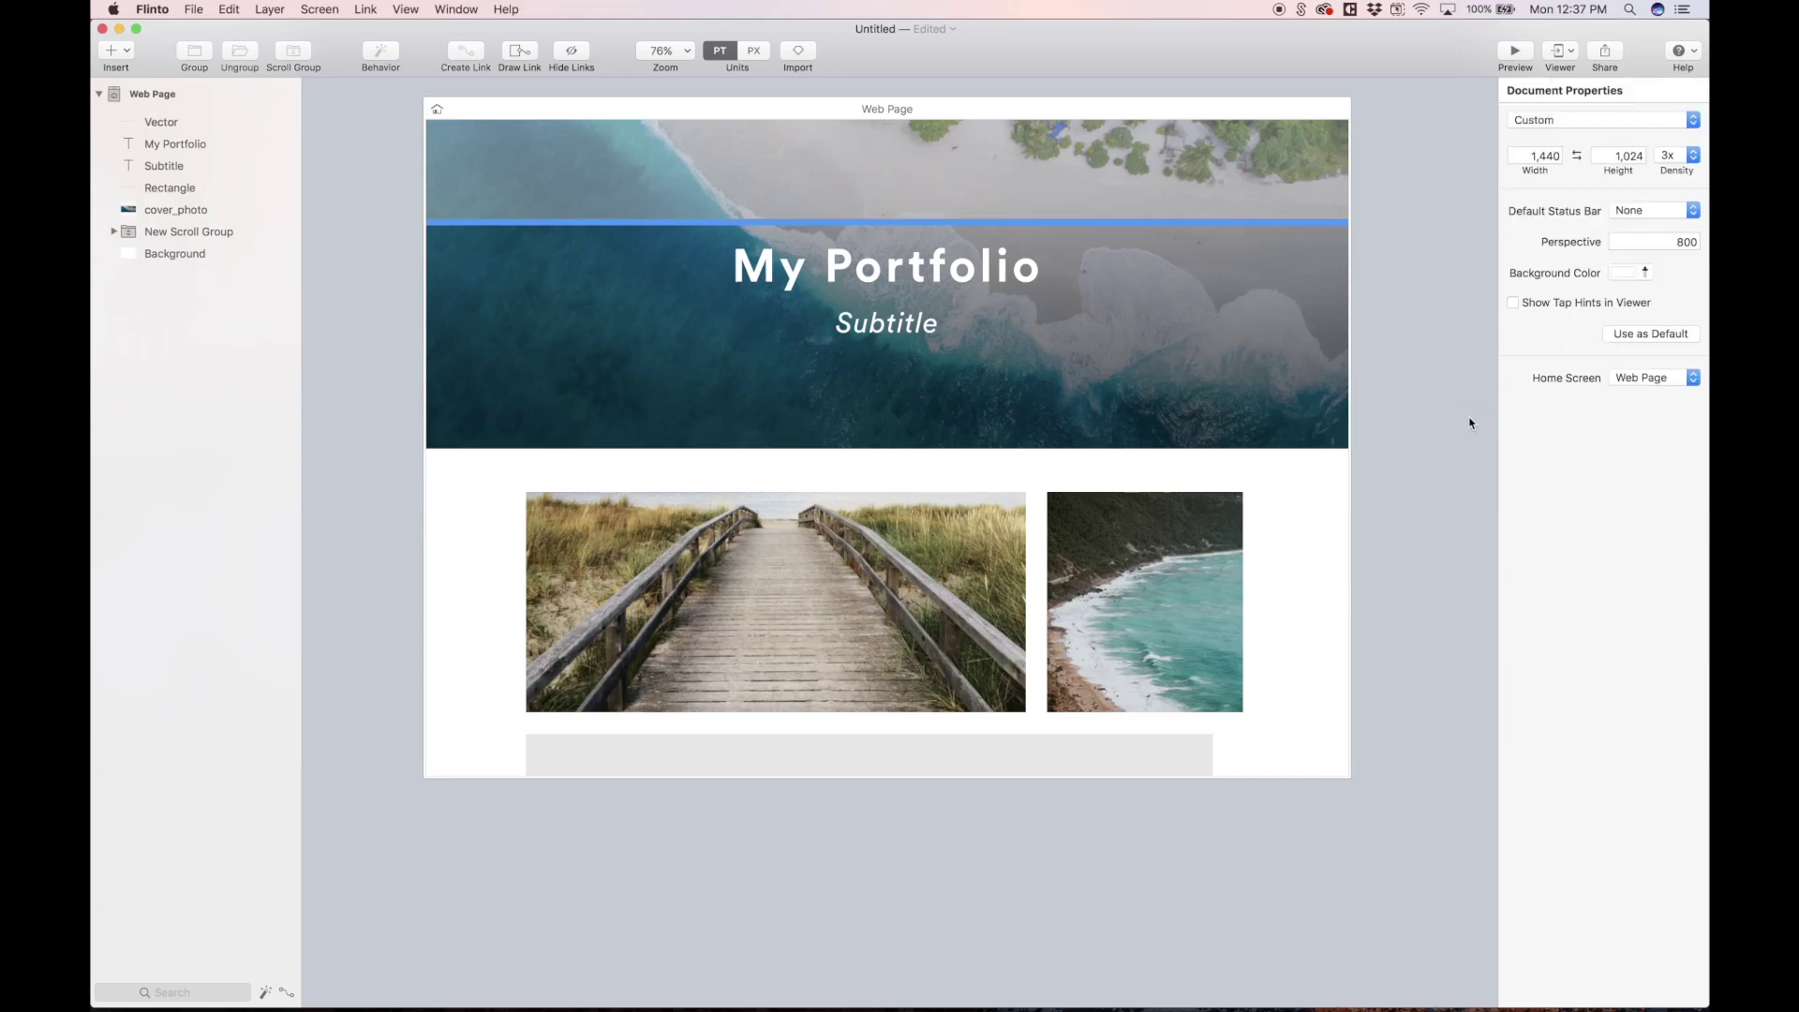
Scrub the blue line's Border End down to 0% so the bar starts empty
left_click(1320, 222)
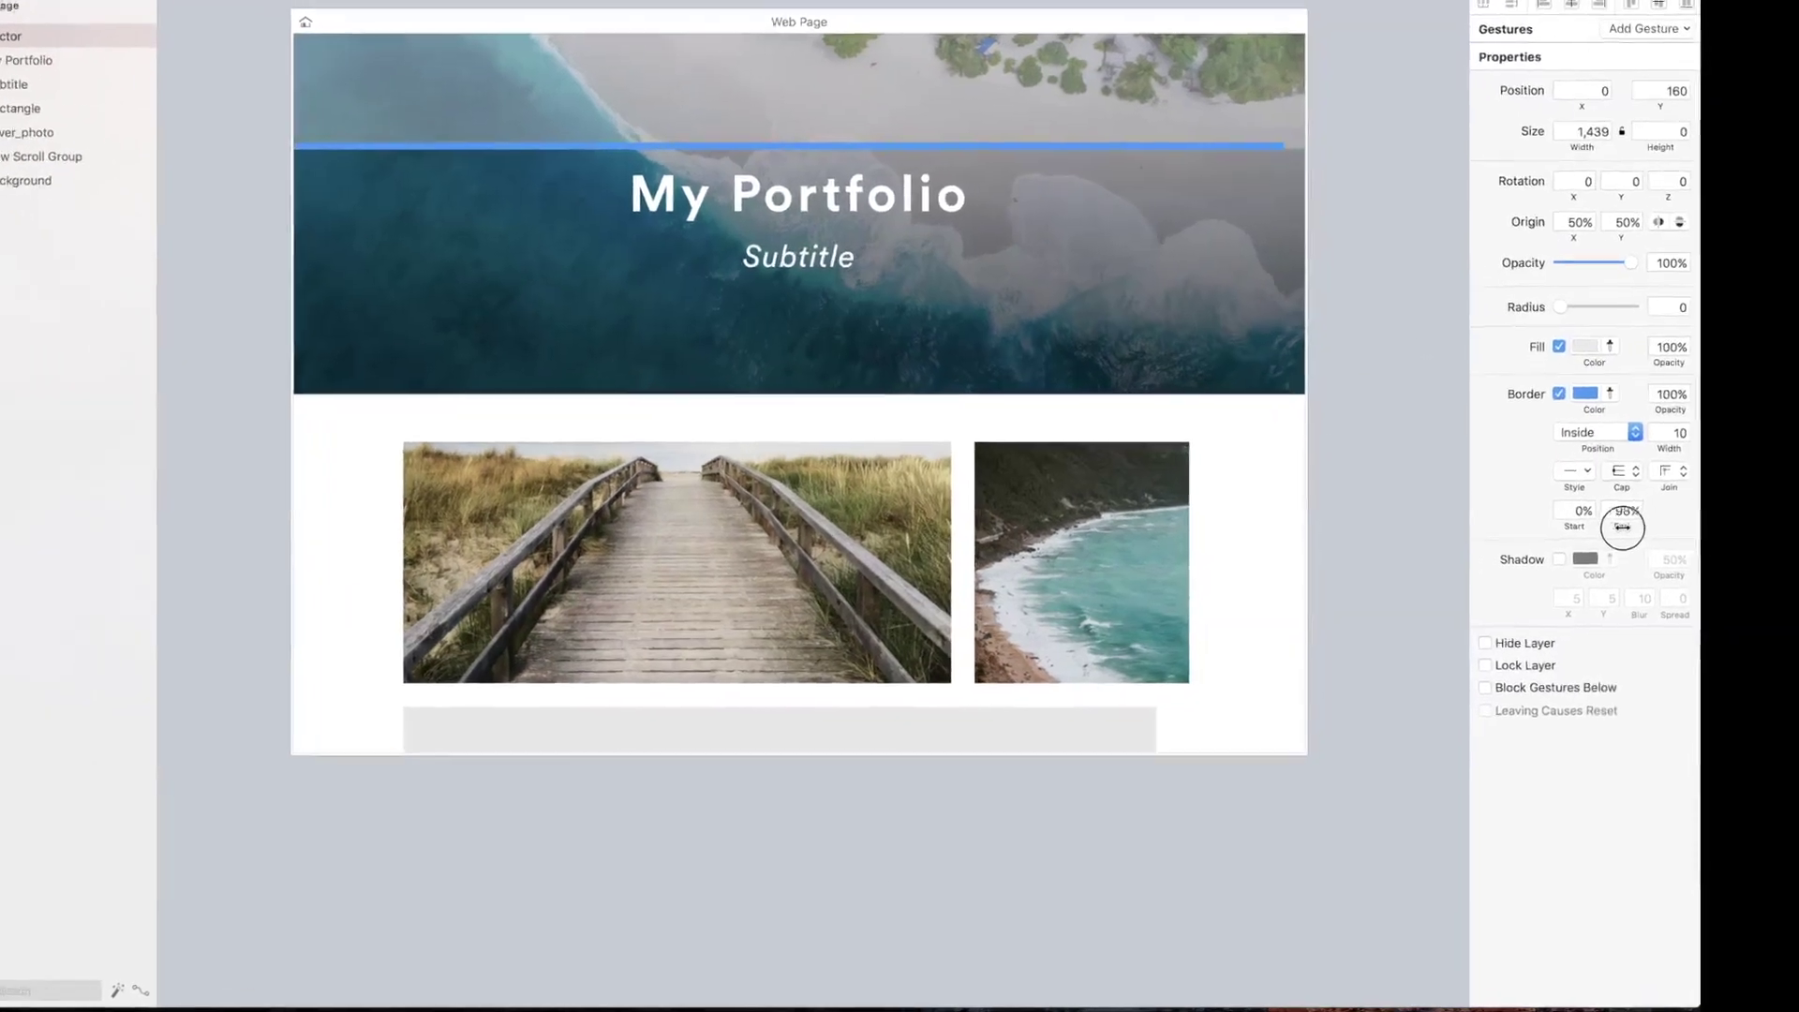
left_click_drag(1638, 568, 1586, 582)
mouse_move(1551, 511)
left_mouse_down()
mouse_move(1518, 510)
mouse_move(1610, 497)
mouse_move(1511, 517)
mouse_move(1616, 507)
mouse_move(1515, 513)
left_mouse_up()
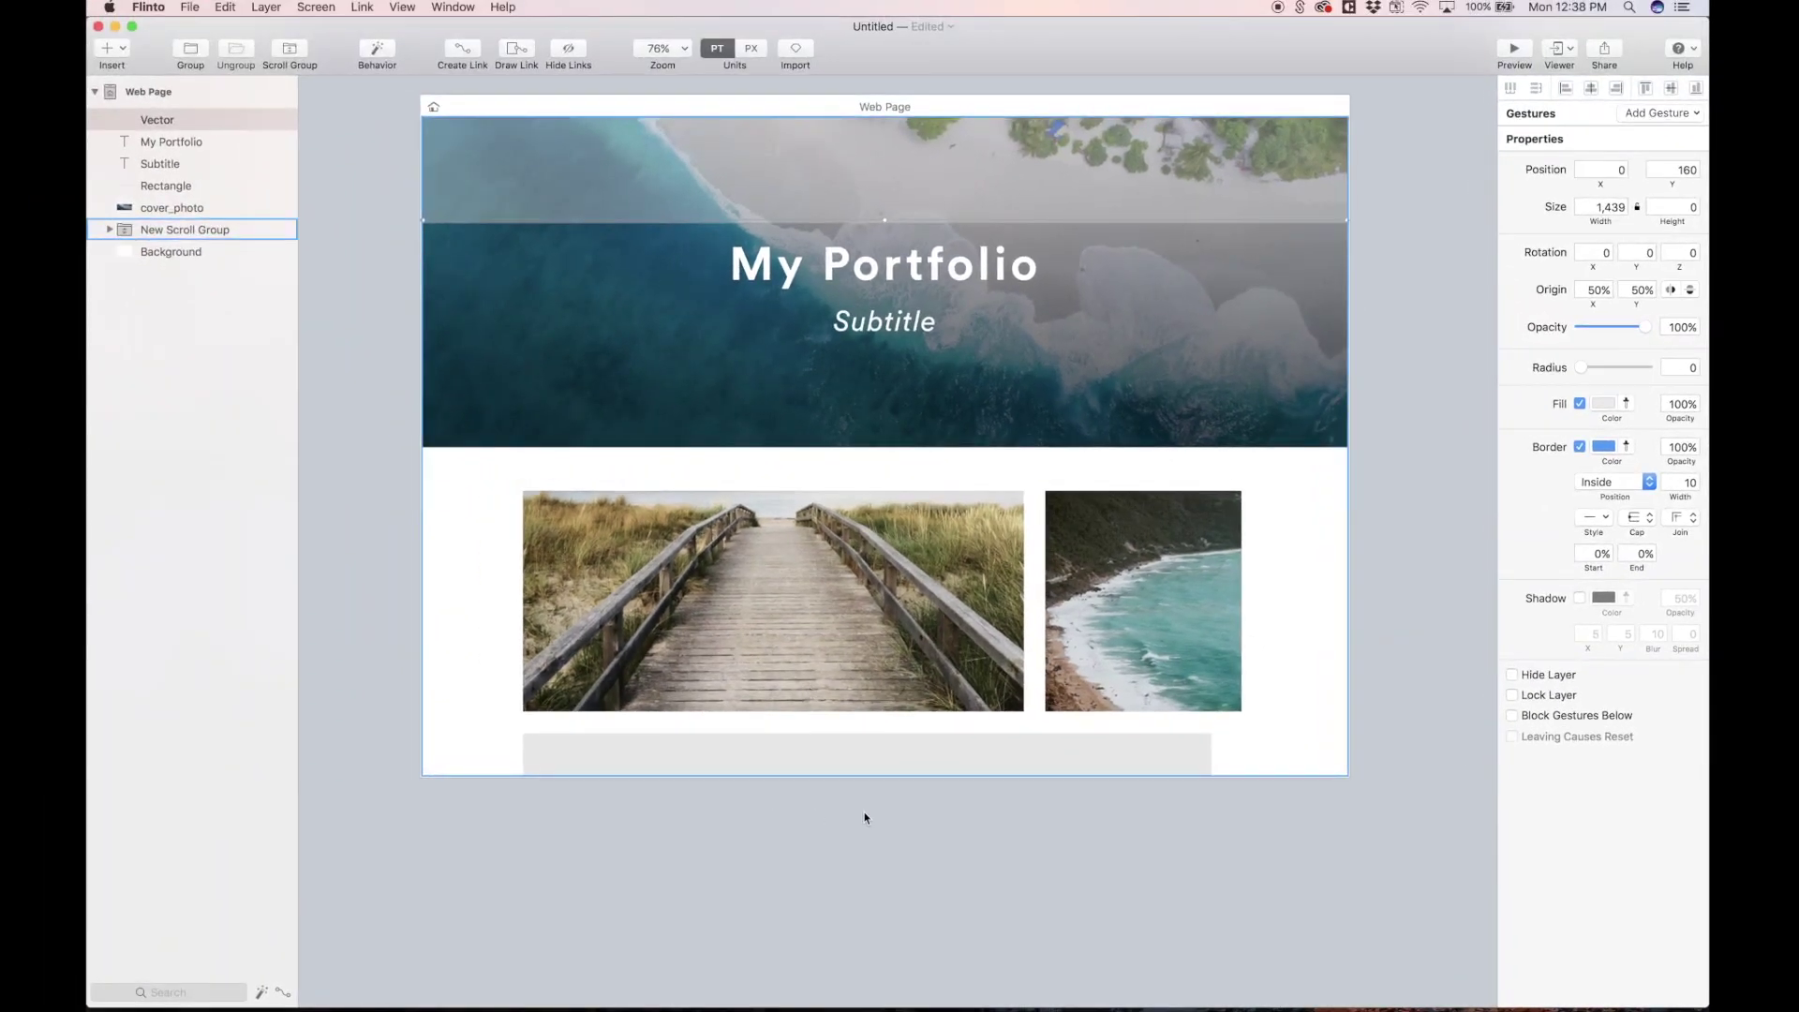
left_click(958, 843)
left_click(369, 460)
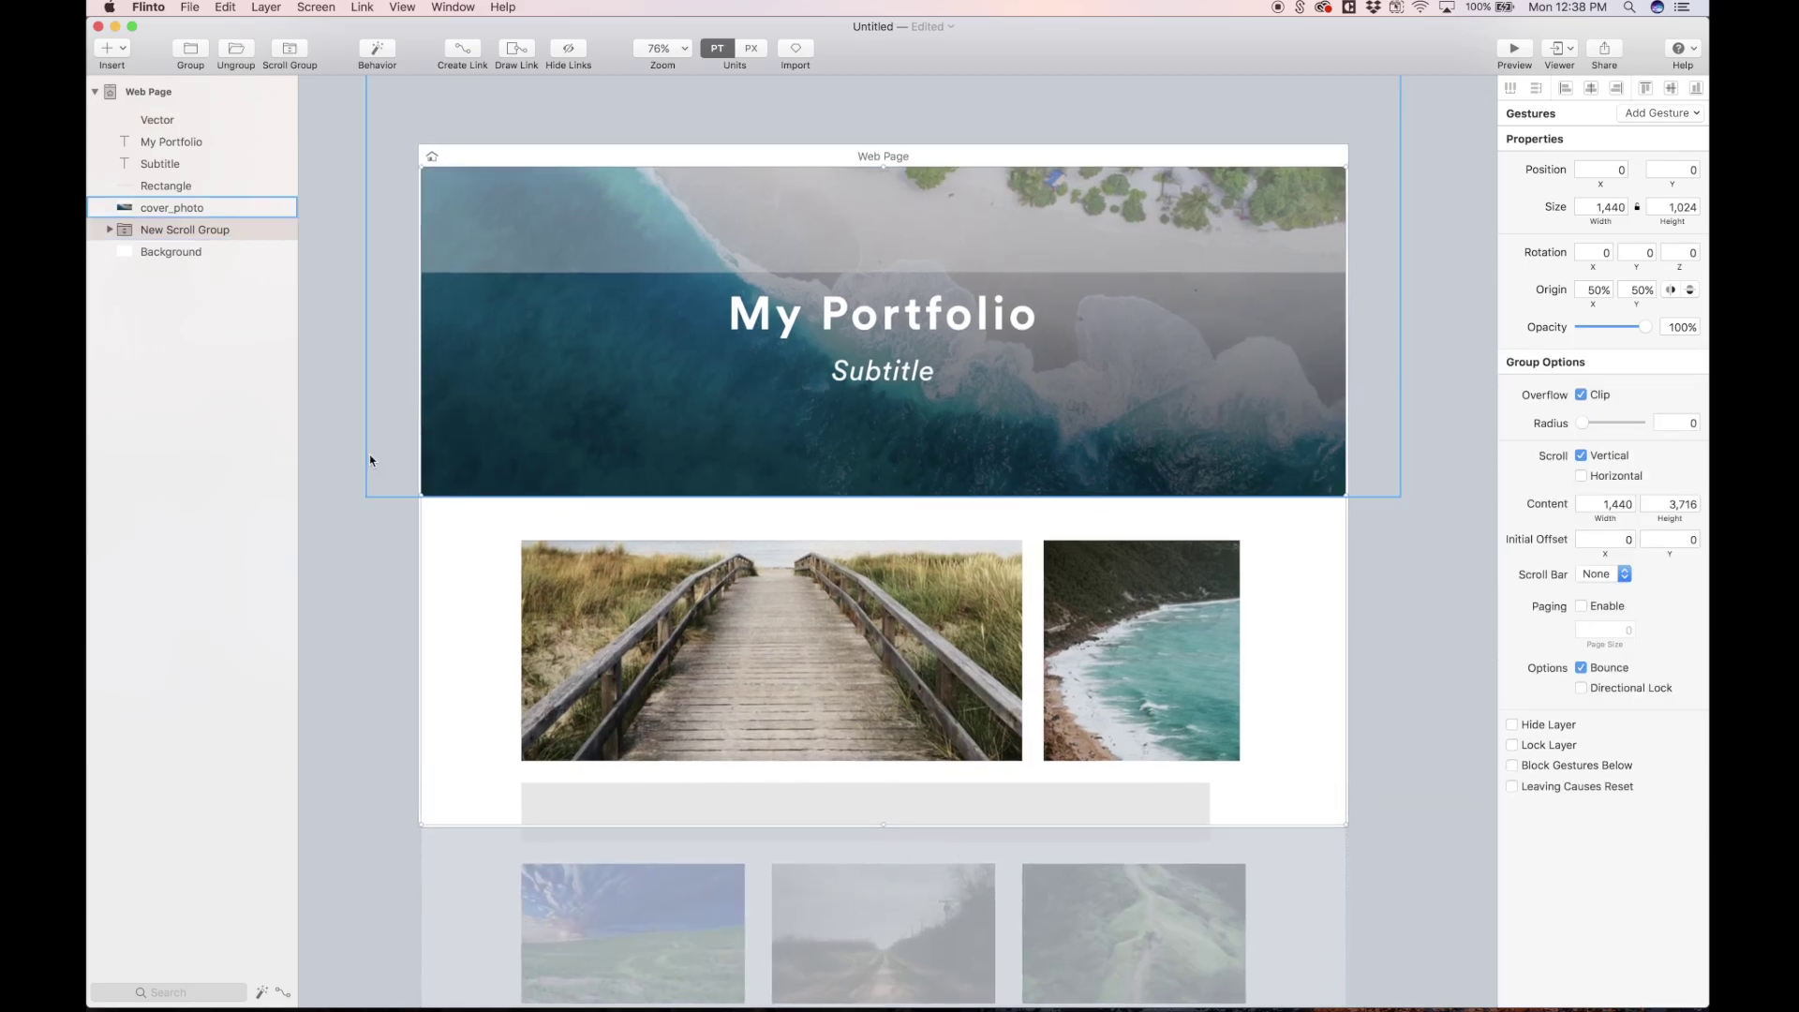
left_click(380, 581)
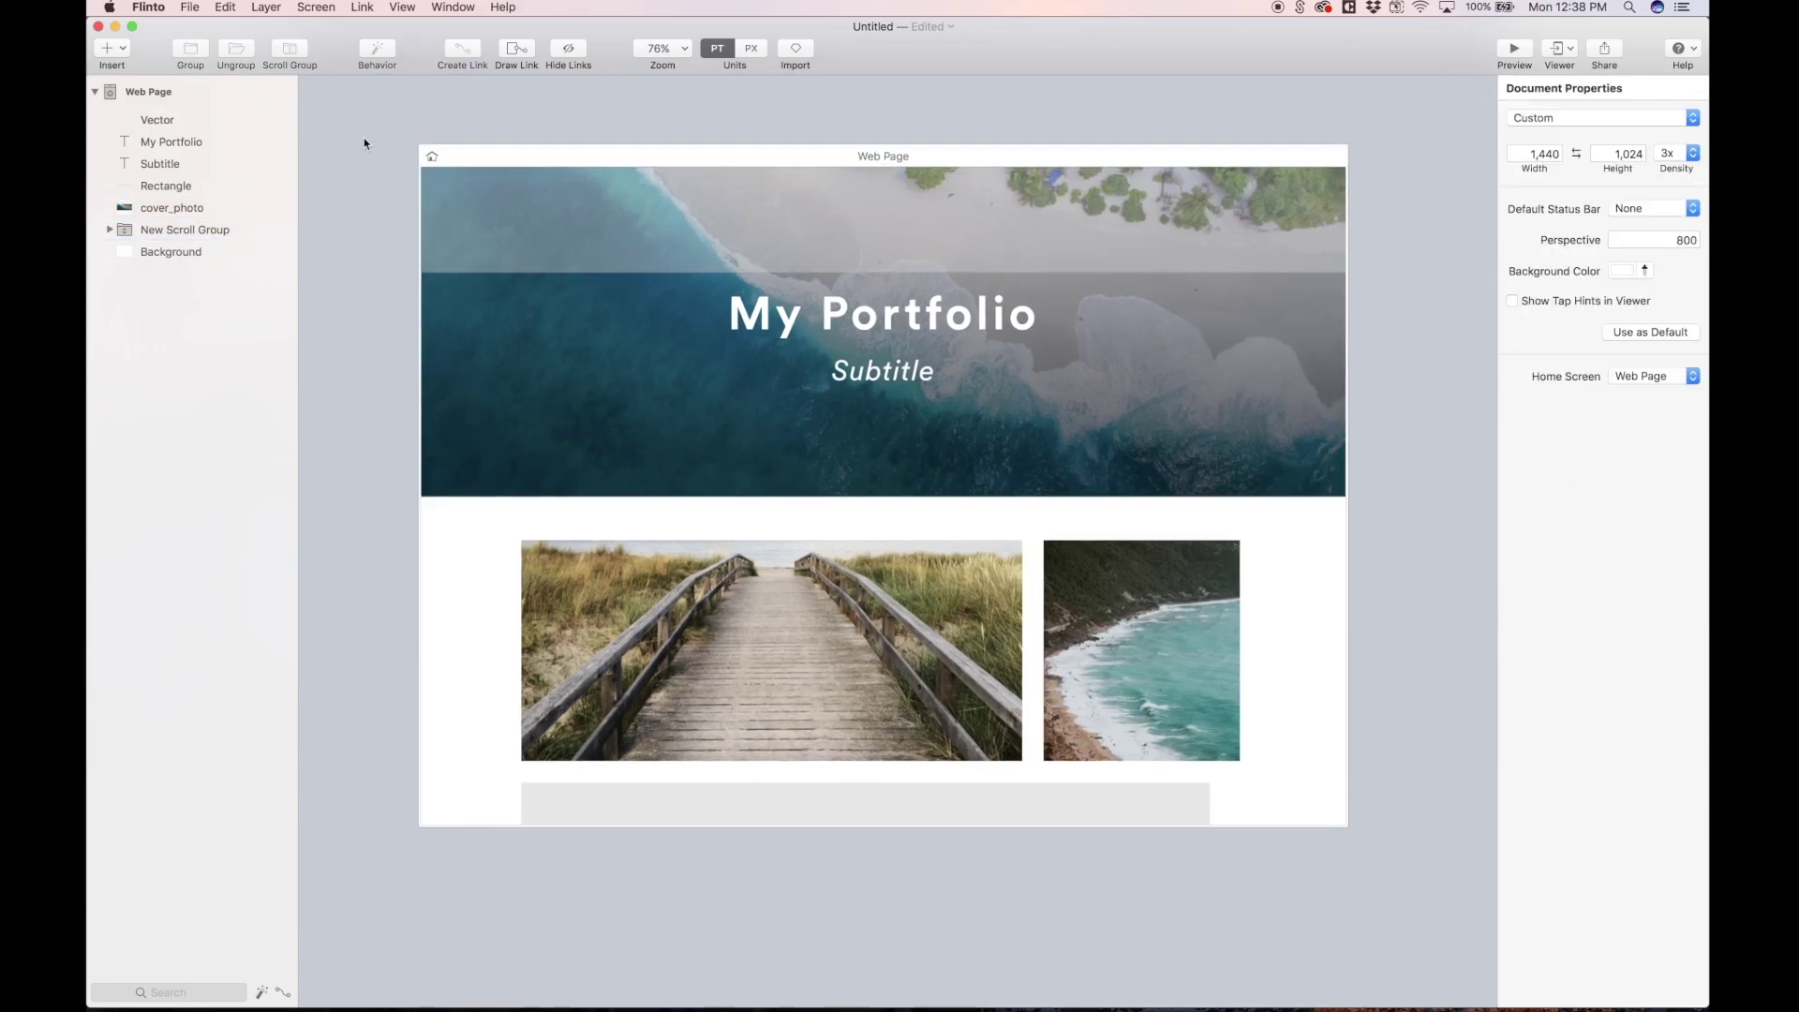
Rename the blue line's Vector layer to 'Progress bar'
left_click_drag(363, 124, 1442, 900)
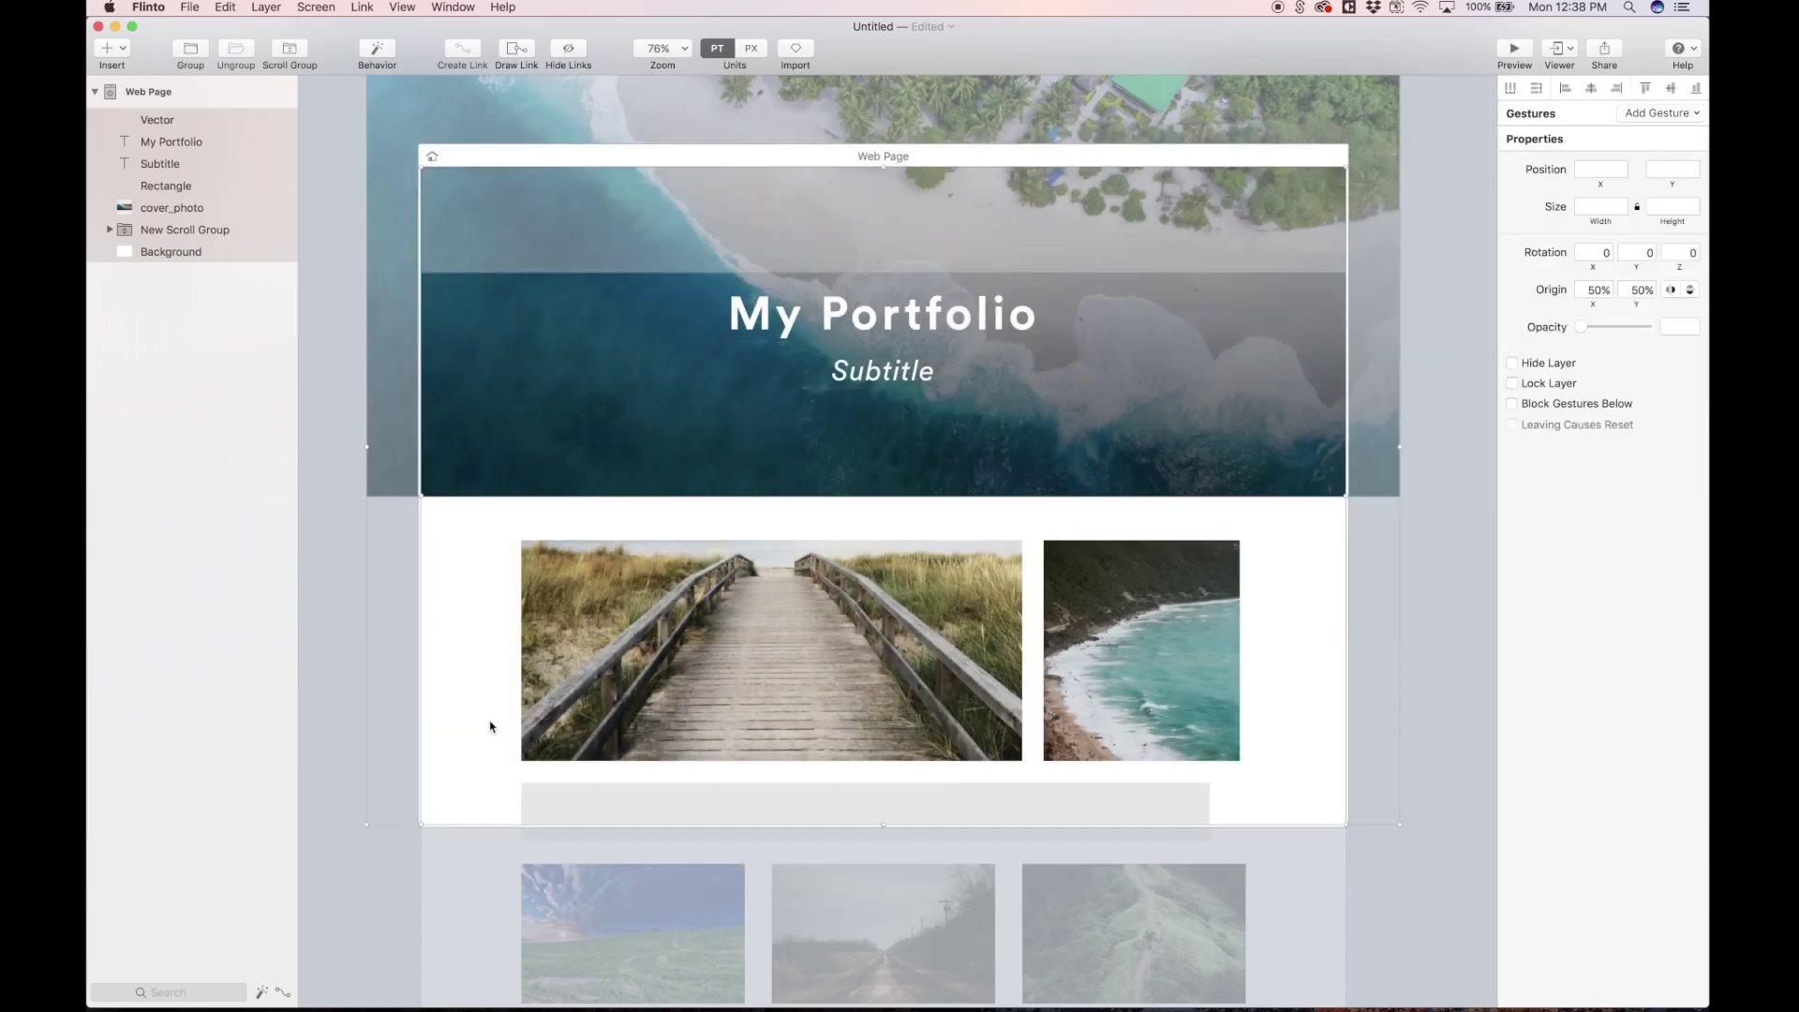
left_click(321, 482)
double_click(171, 119)
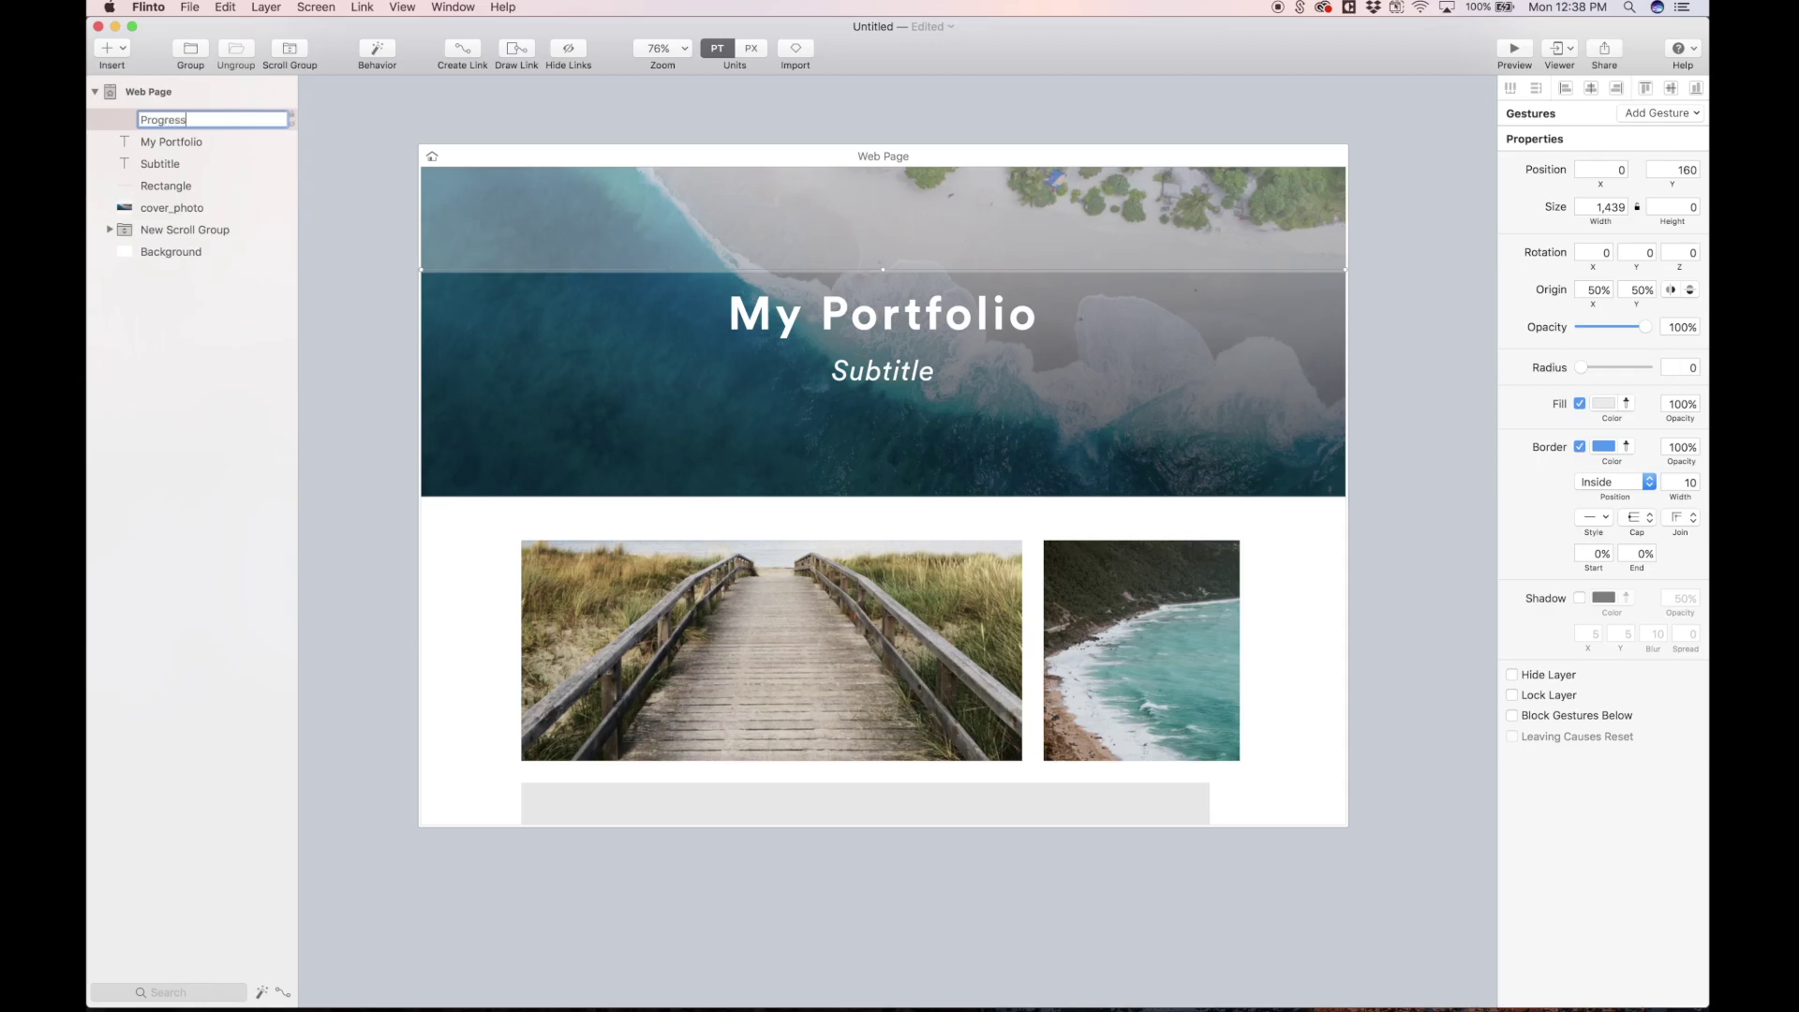
type("Progress bar")
left_click(317, 167)
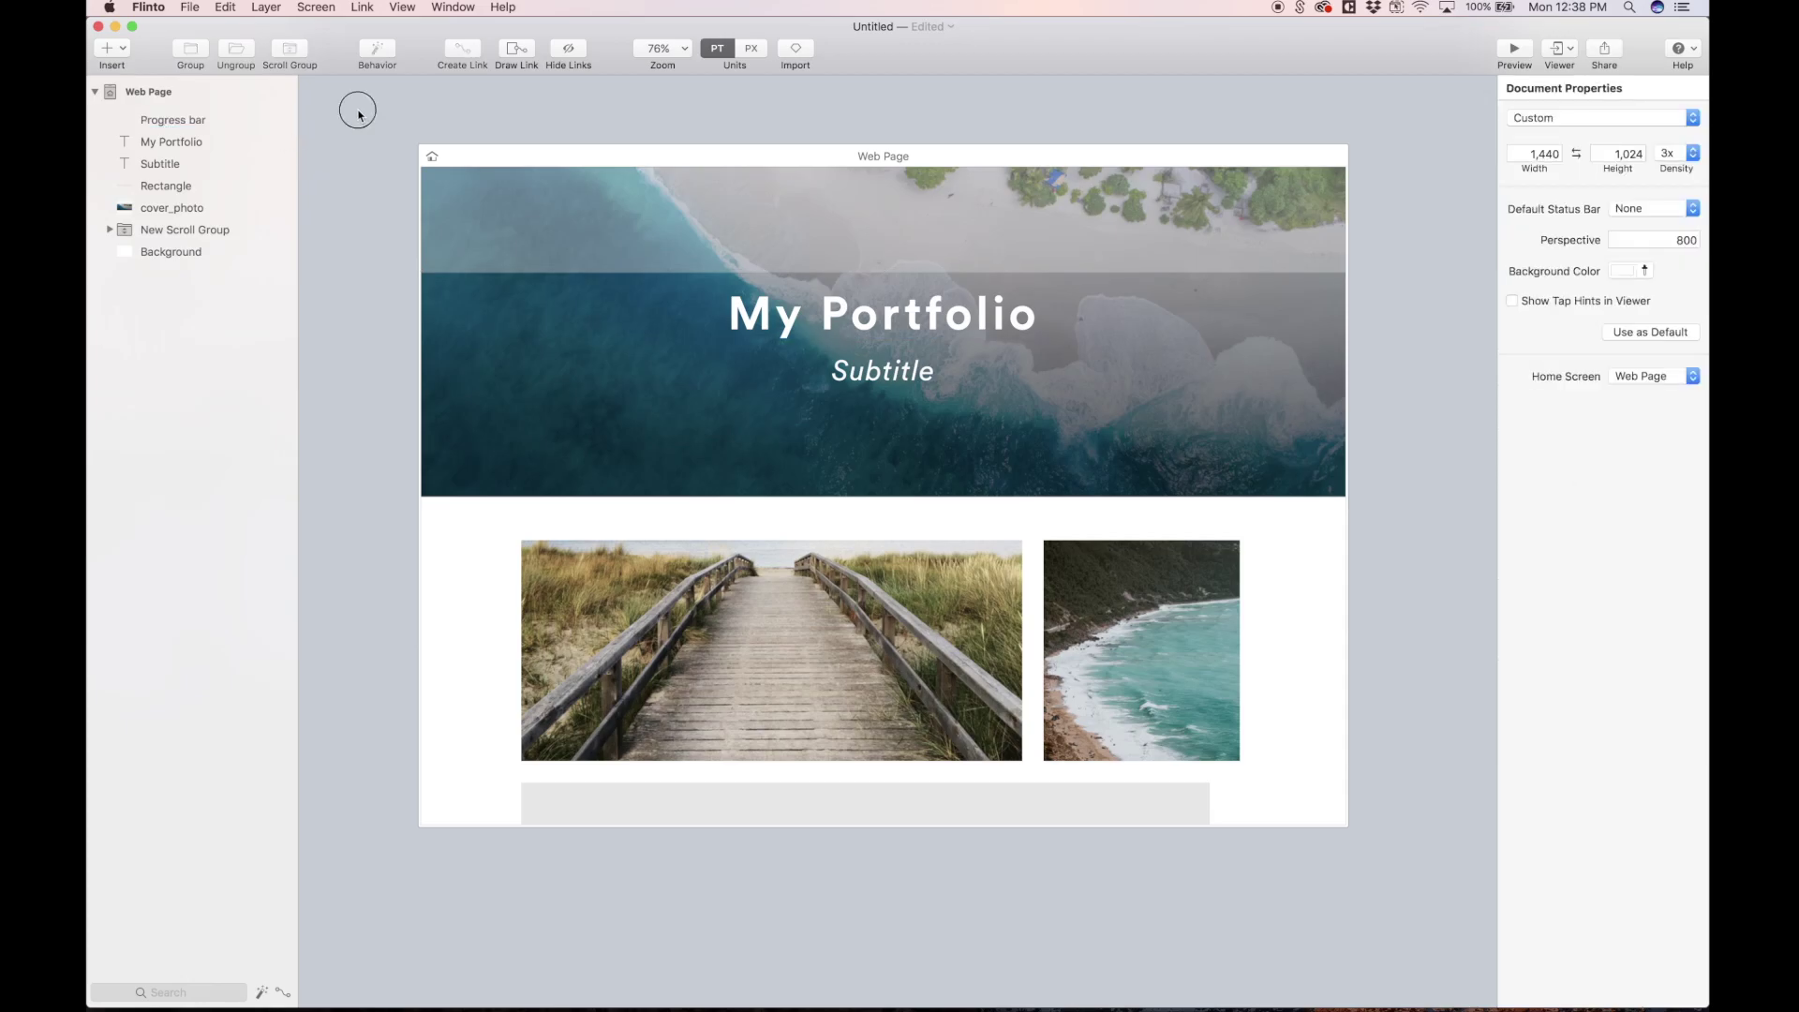
left_click_drag(358, 115, 1478, 896)
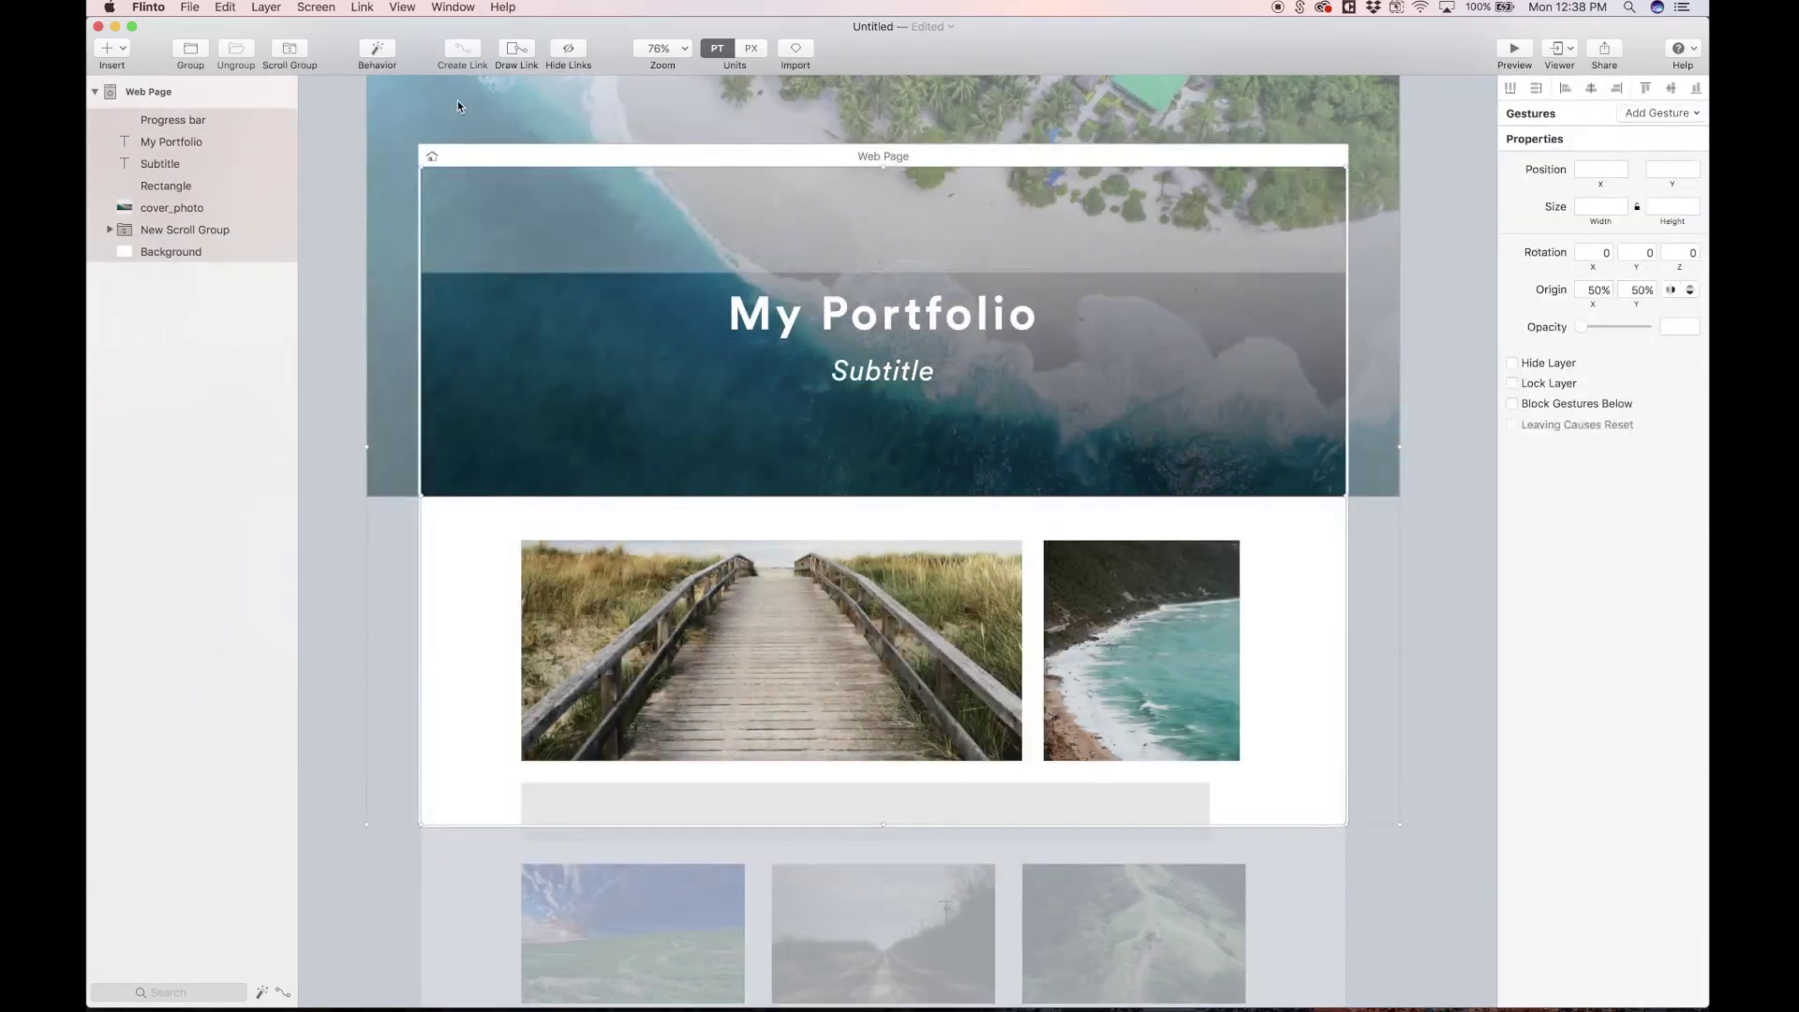
Group all page layers into behavior New Group 1, then preview and scroll the page
left_click(378, 52)
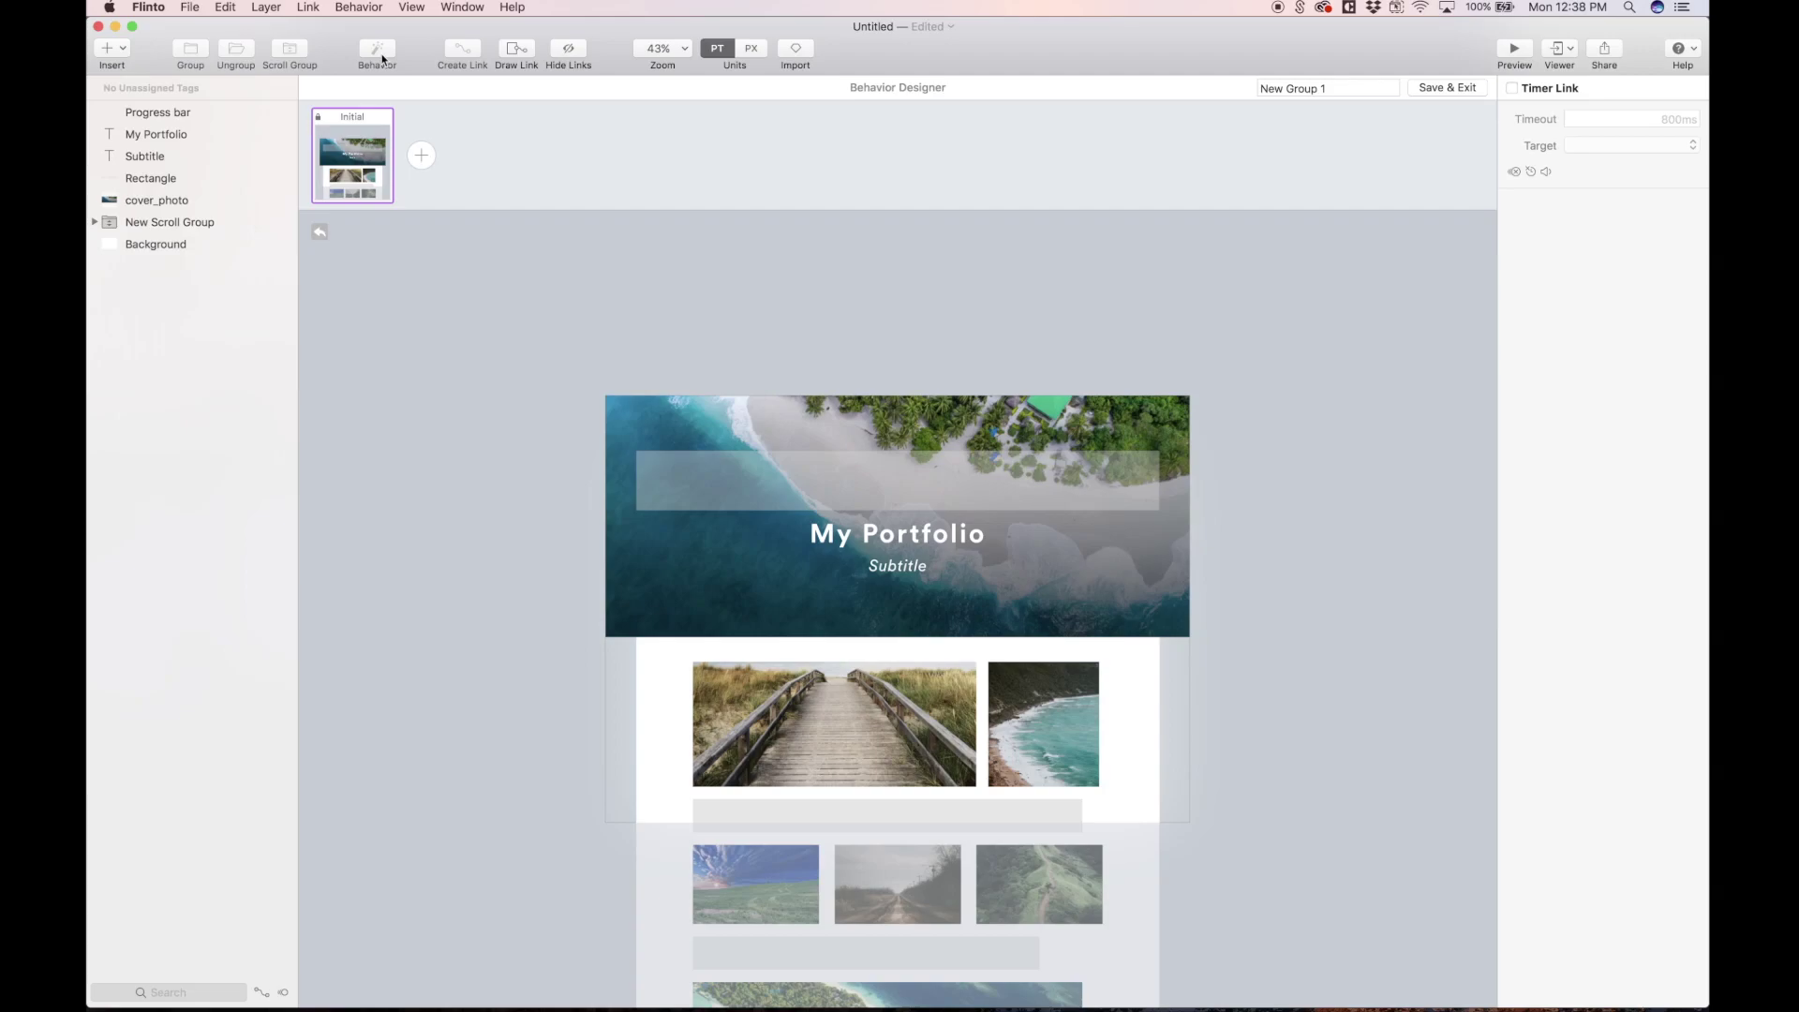
left_click(1515, 53)
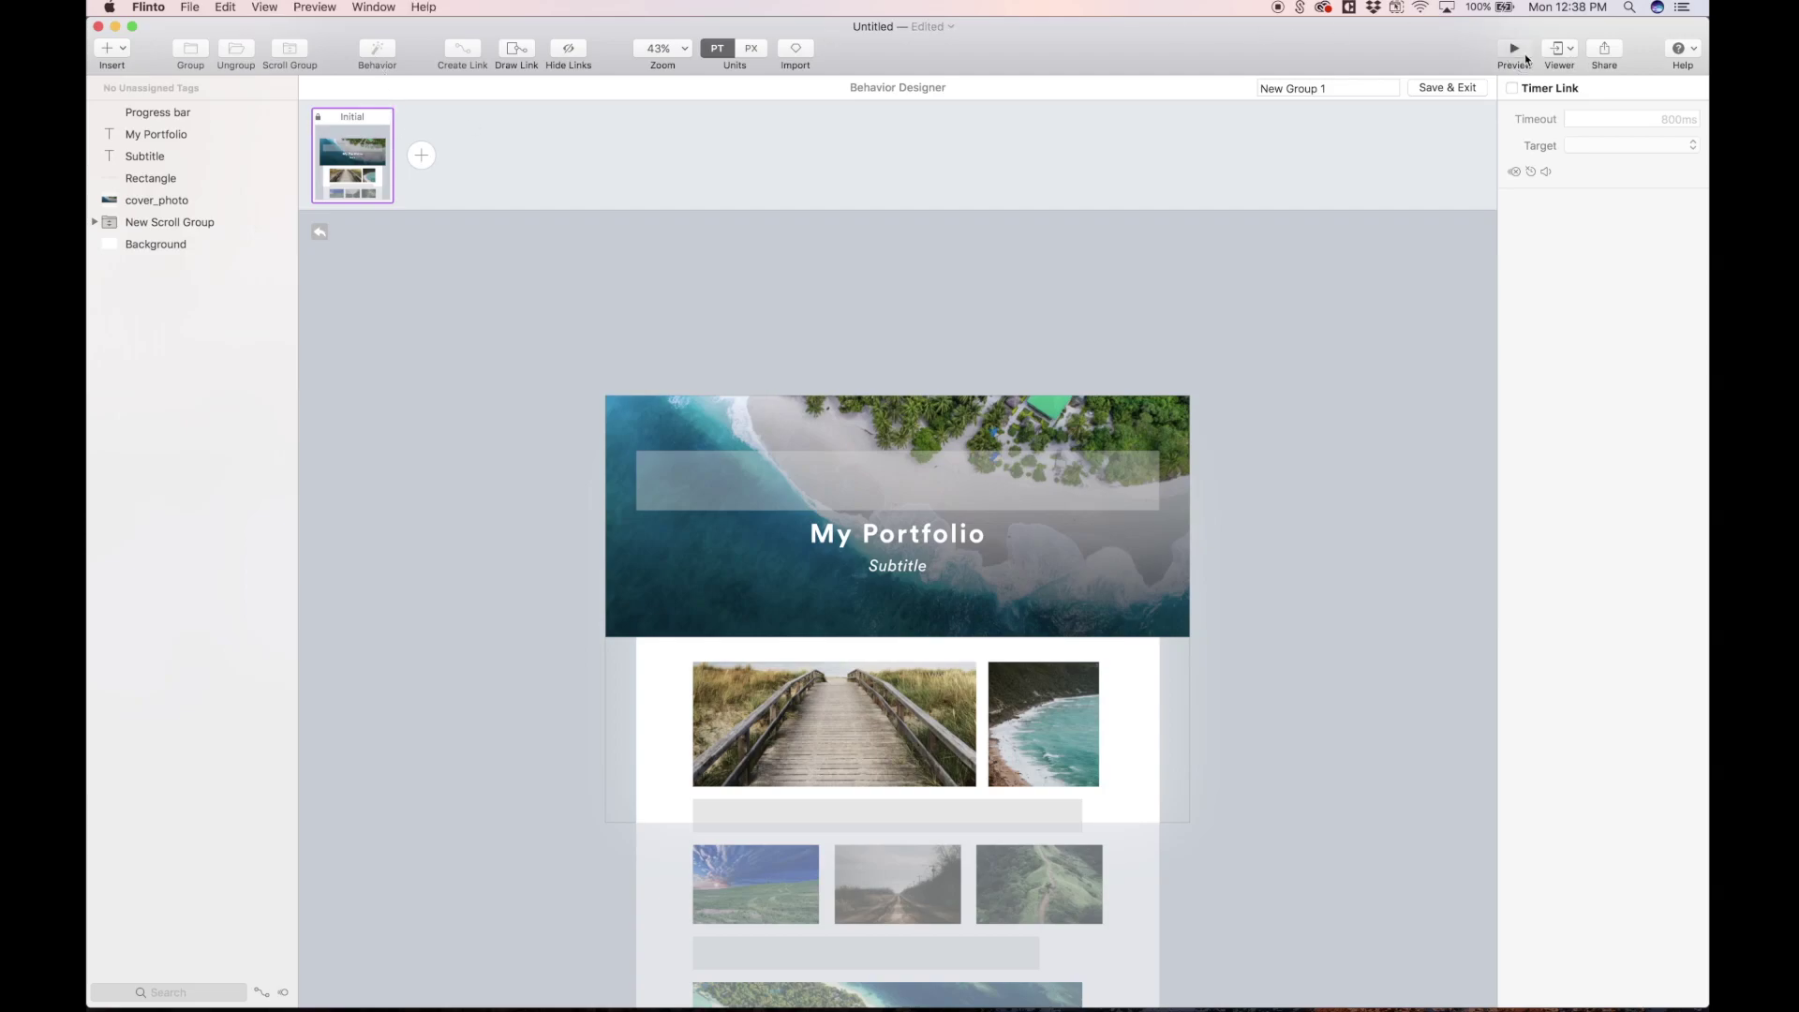
scroll(879, 760, "down", 5)
scroll(879, 760, "down", 10)
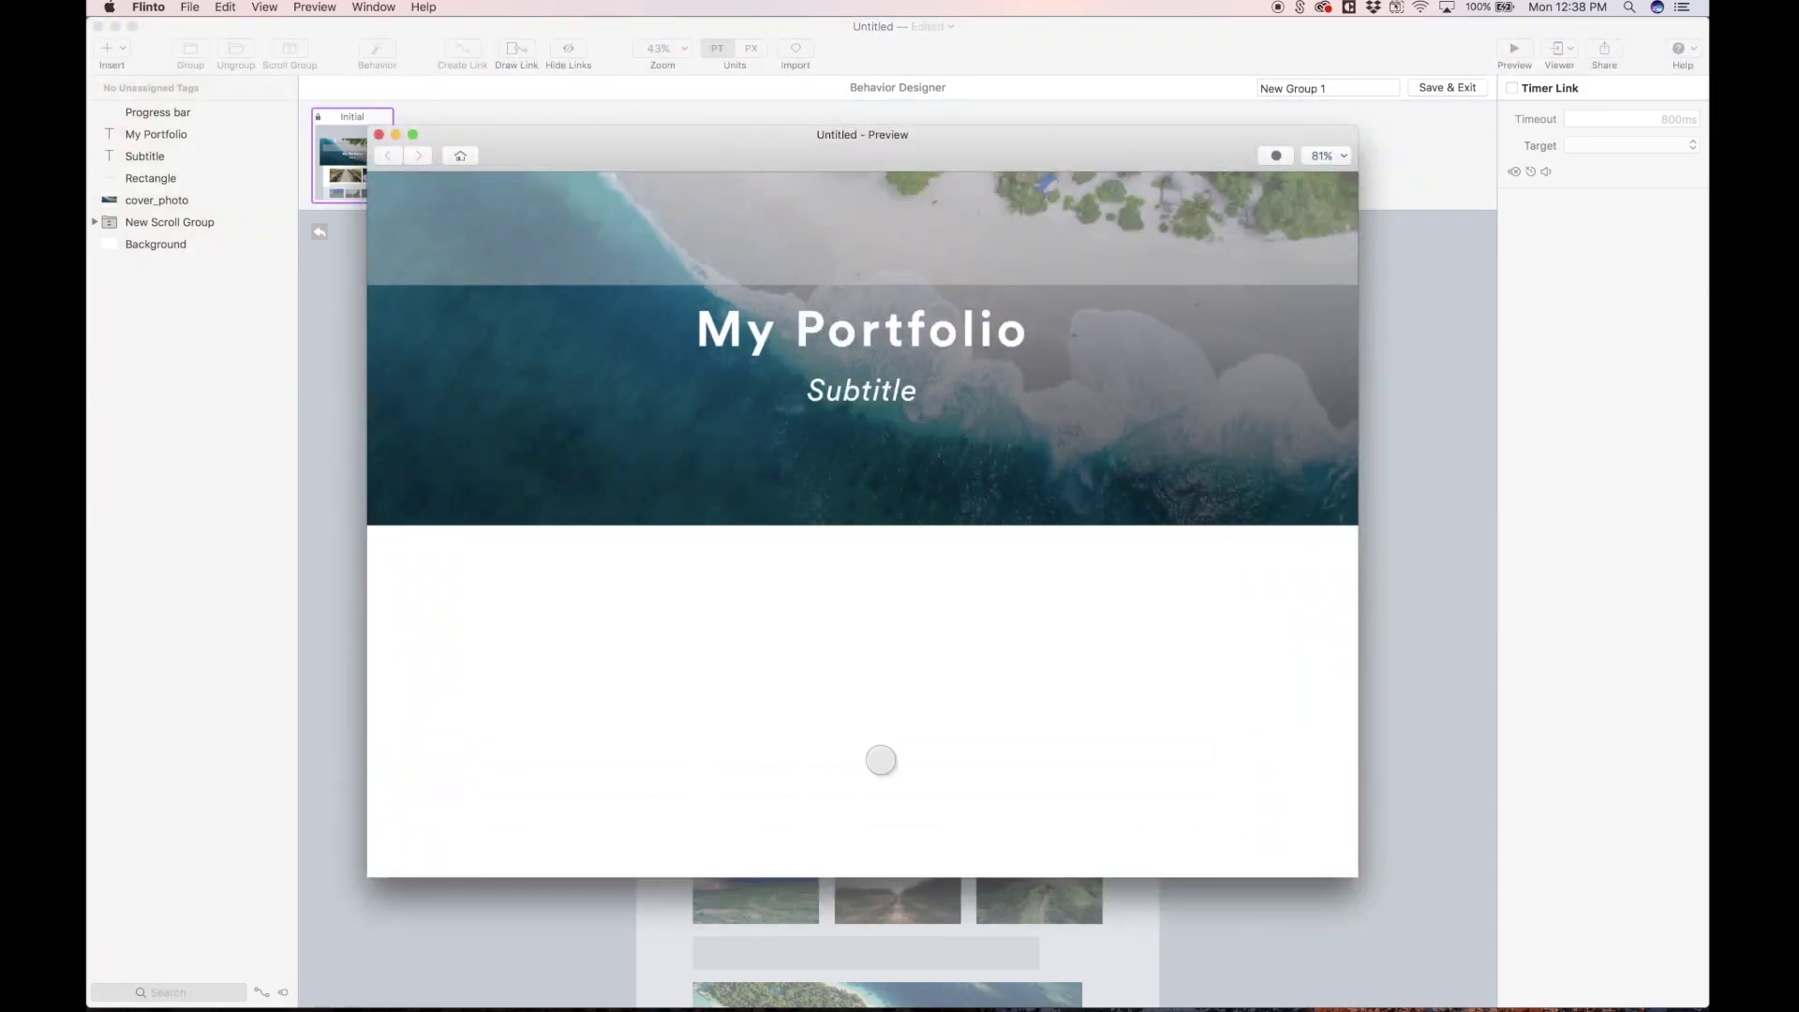
scroll(880, 760, "up", 5)
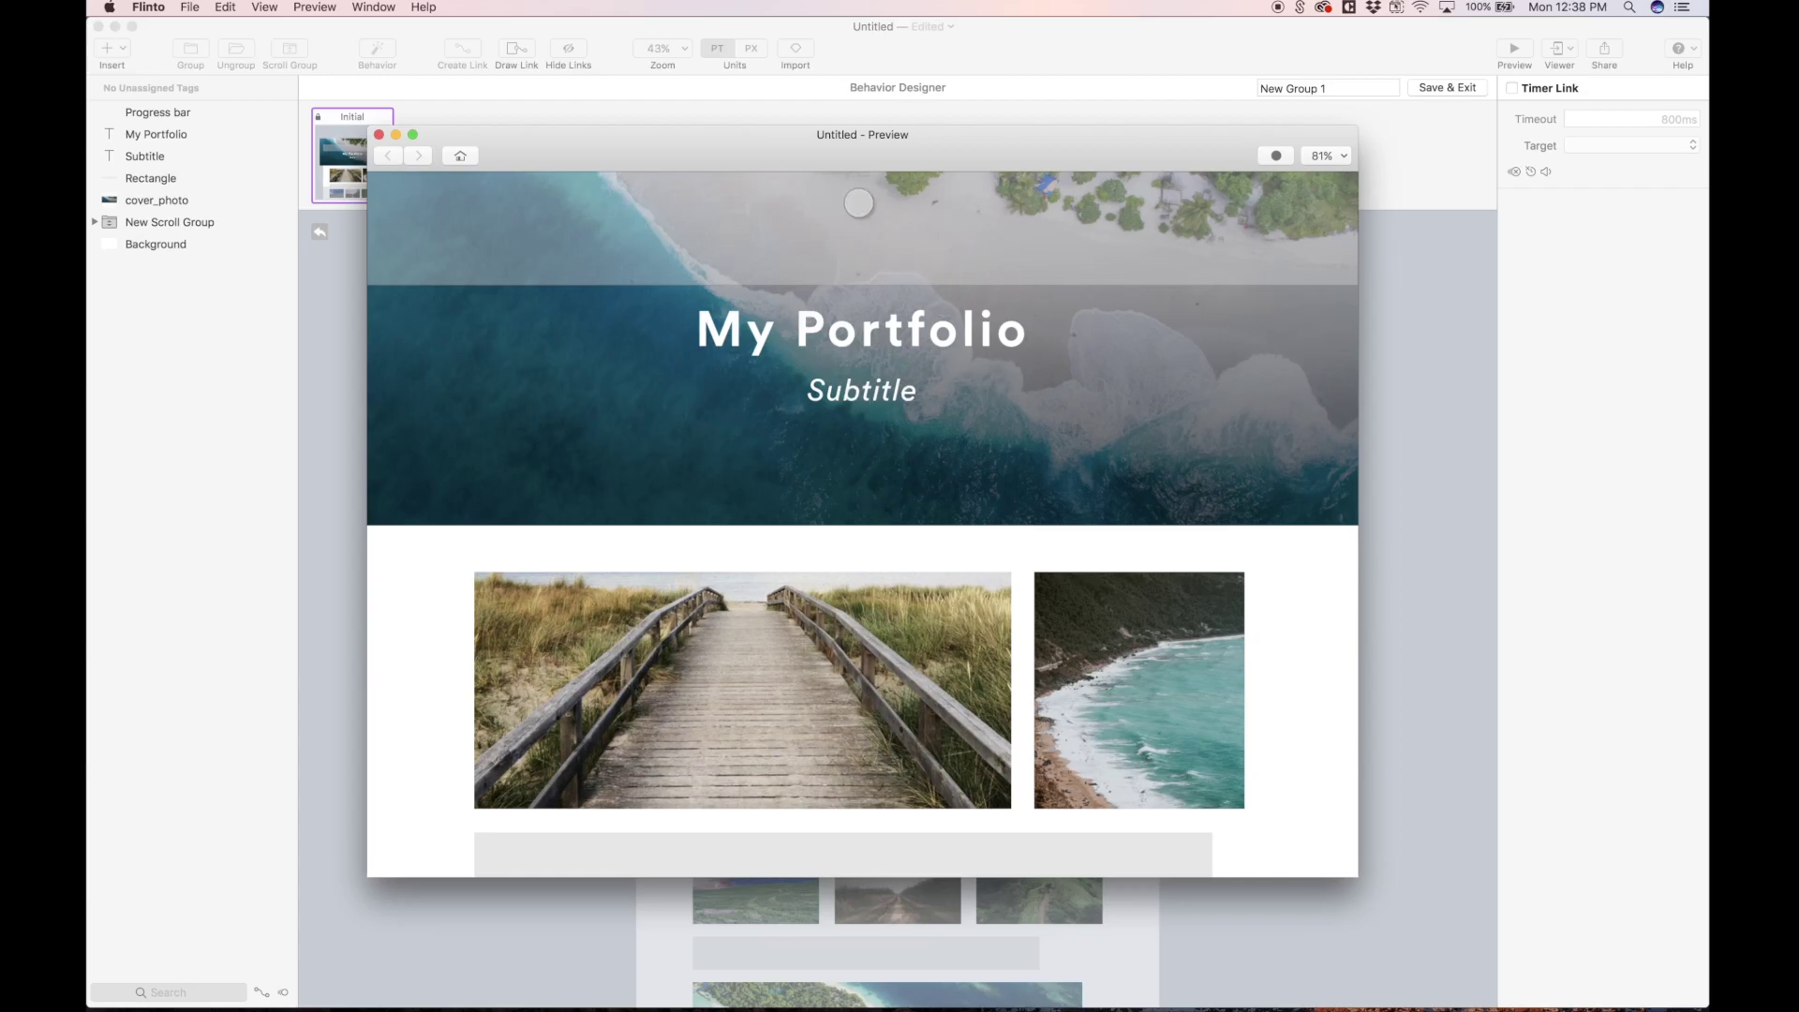
left_click(378, 134)
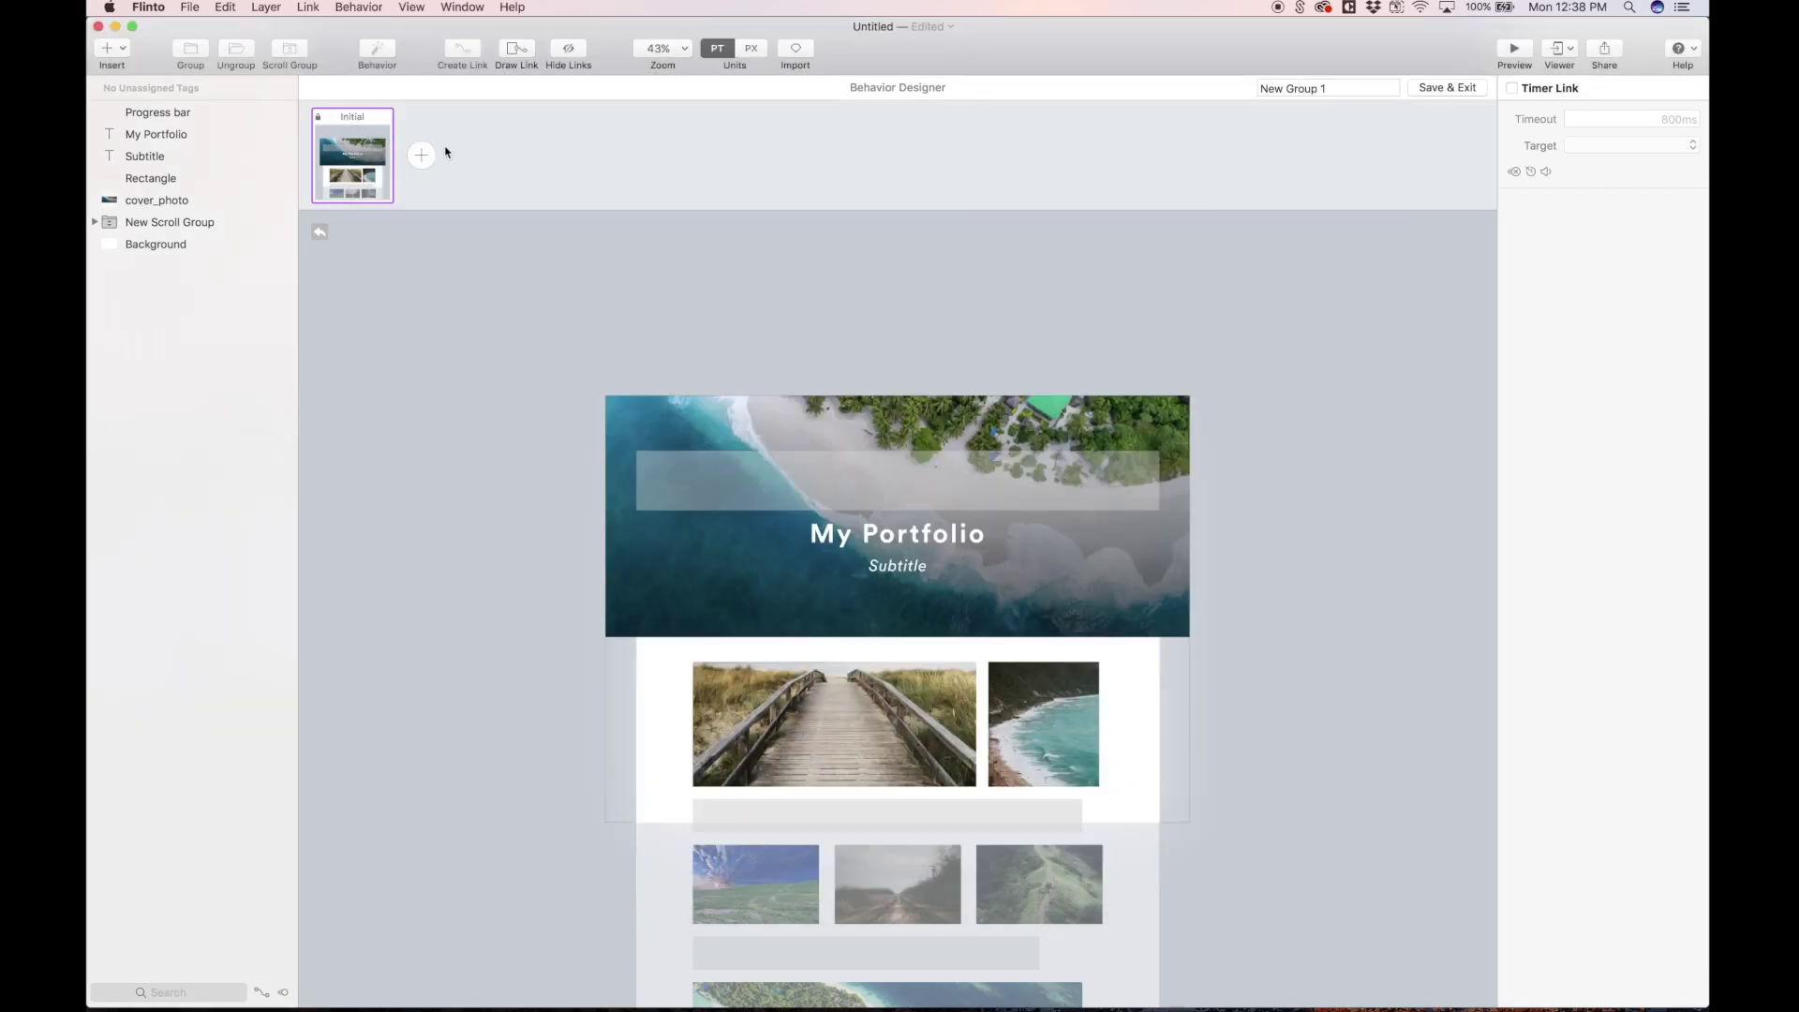
Add a New State and enlarge the cover photo to 2044 by 846
left_click(419, 150)
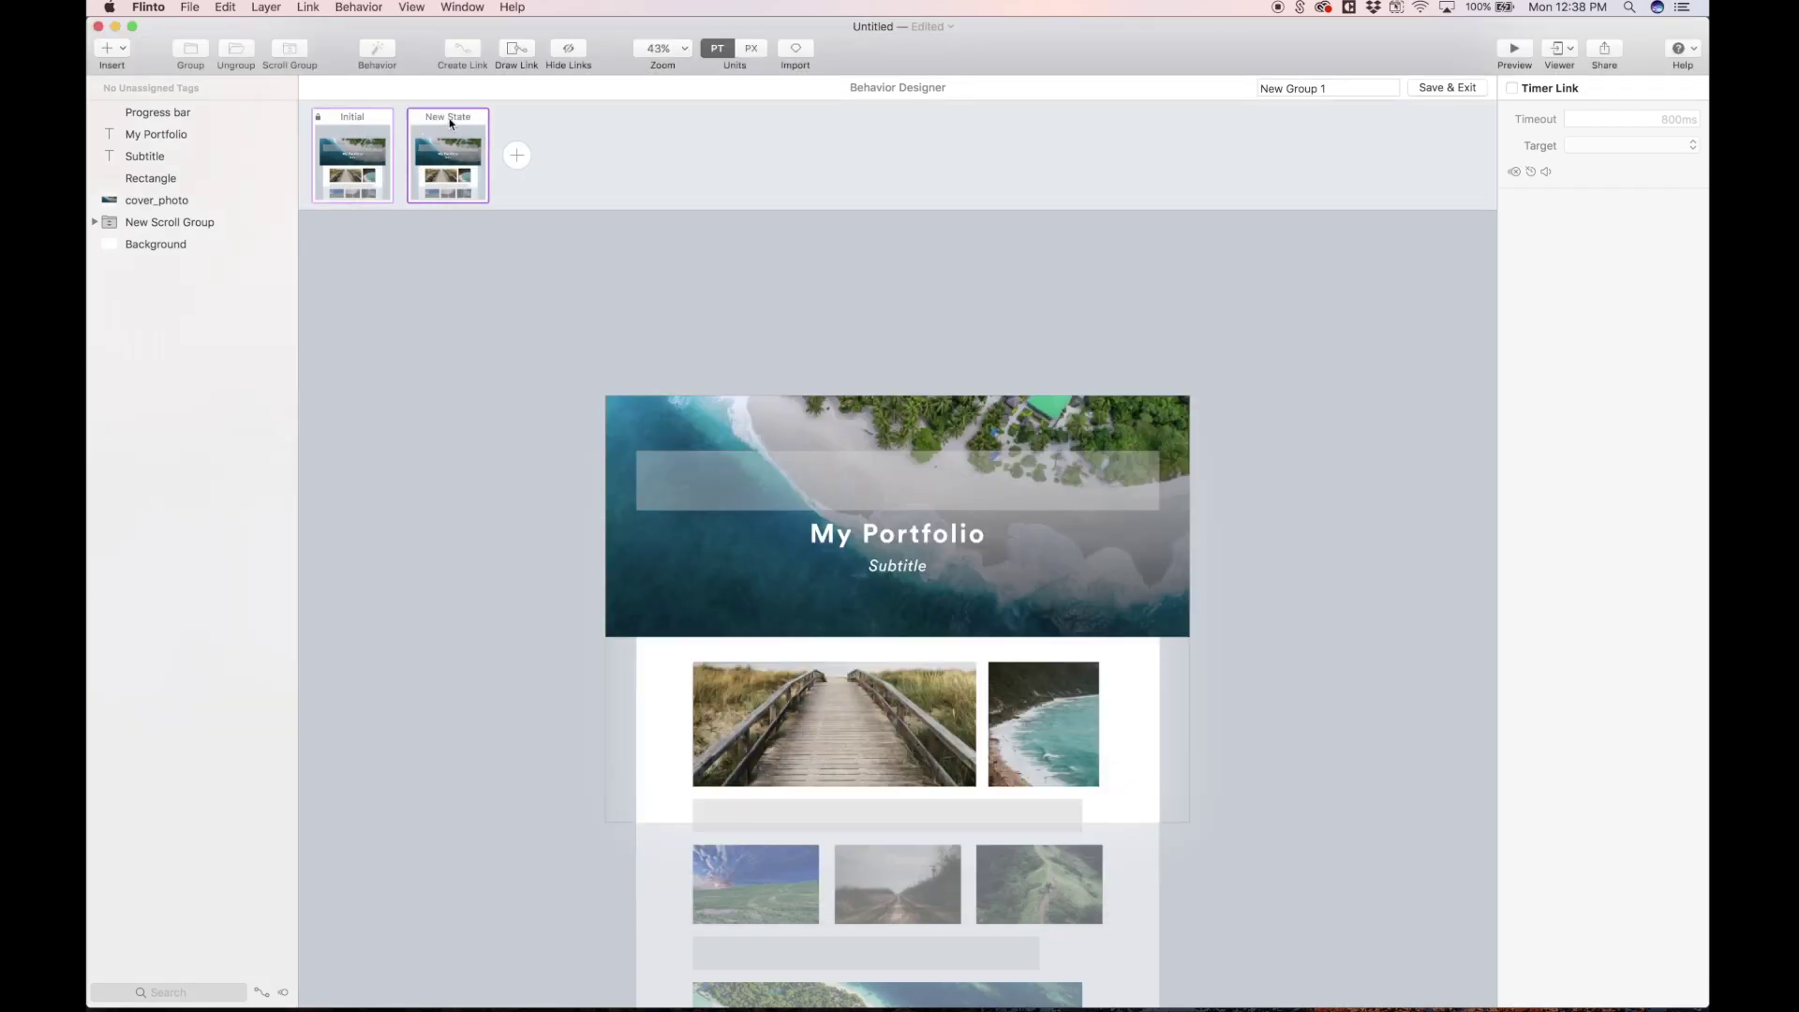
left_click(844, 596)
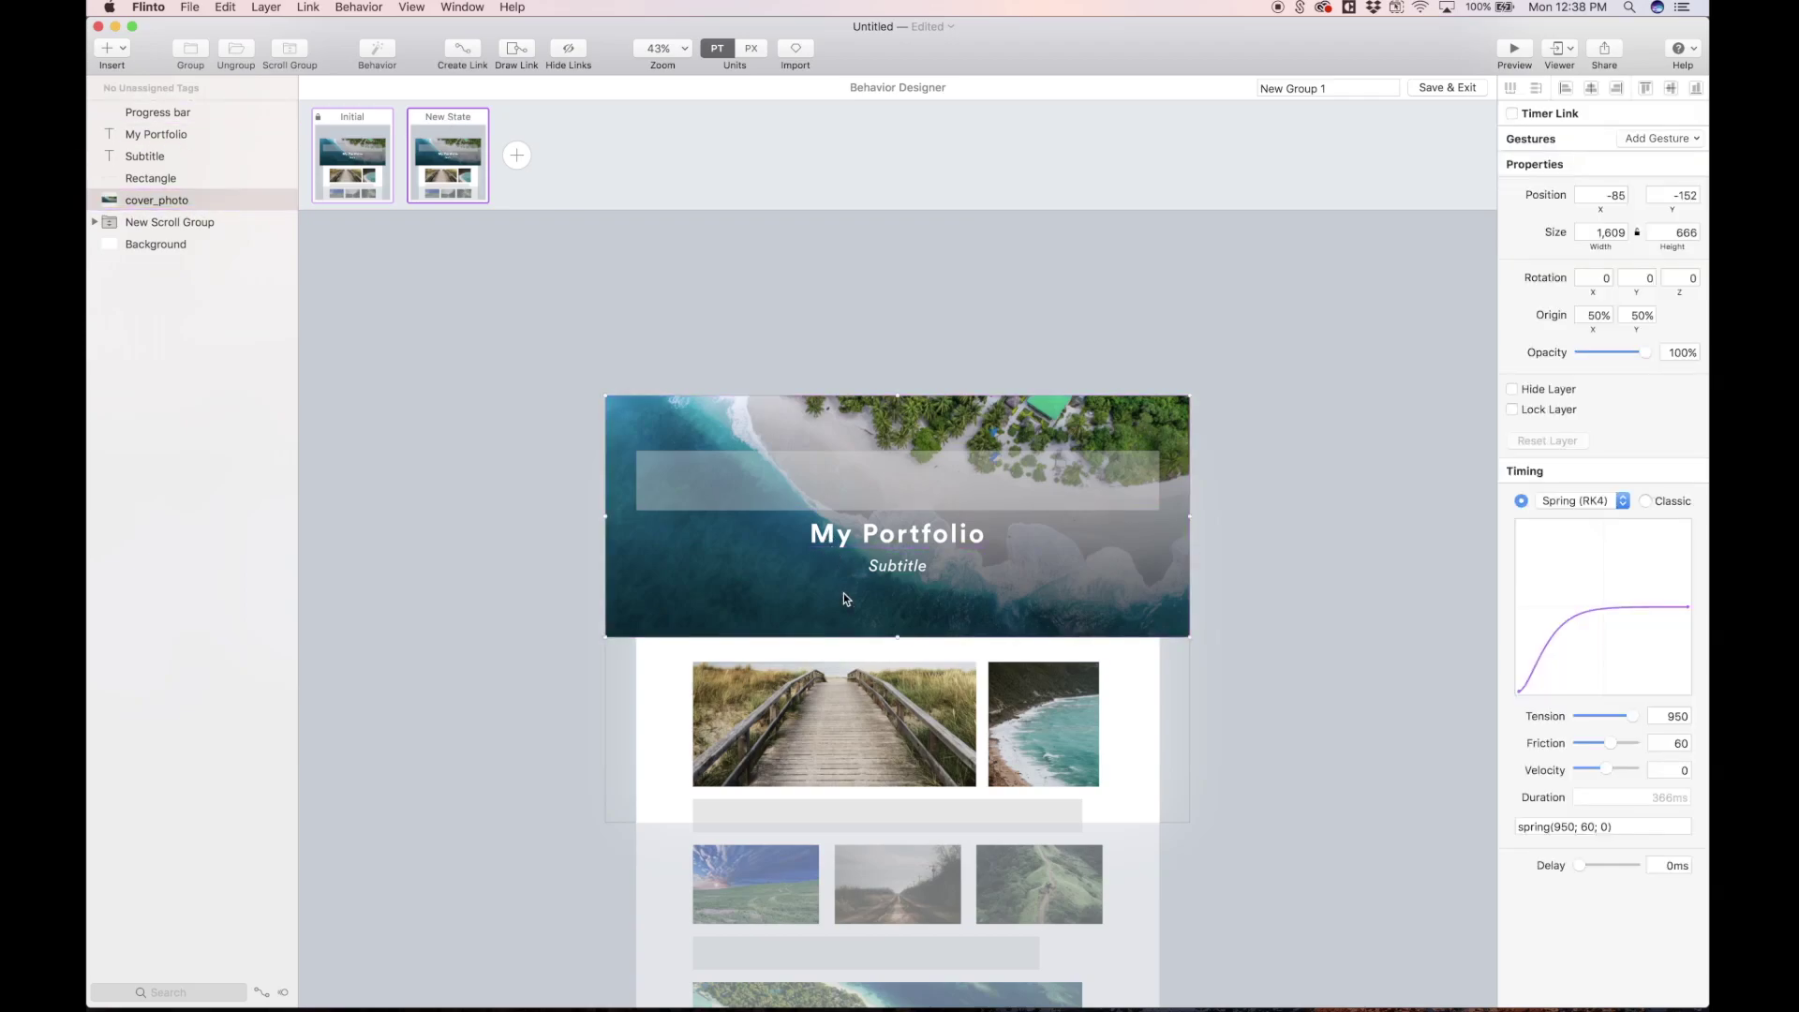
scroll(843, 592, "down", 3)
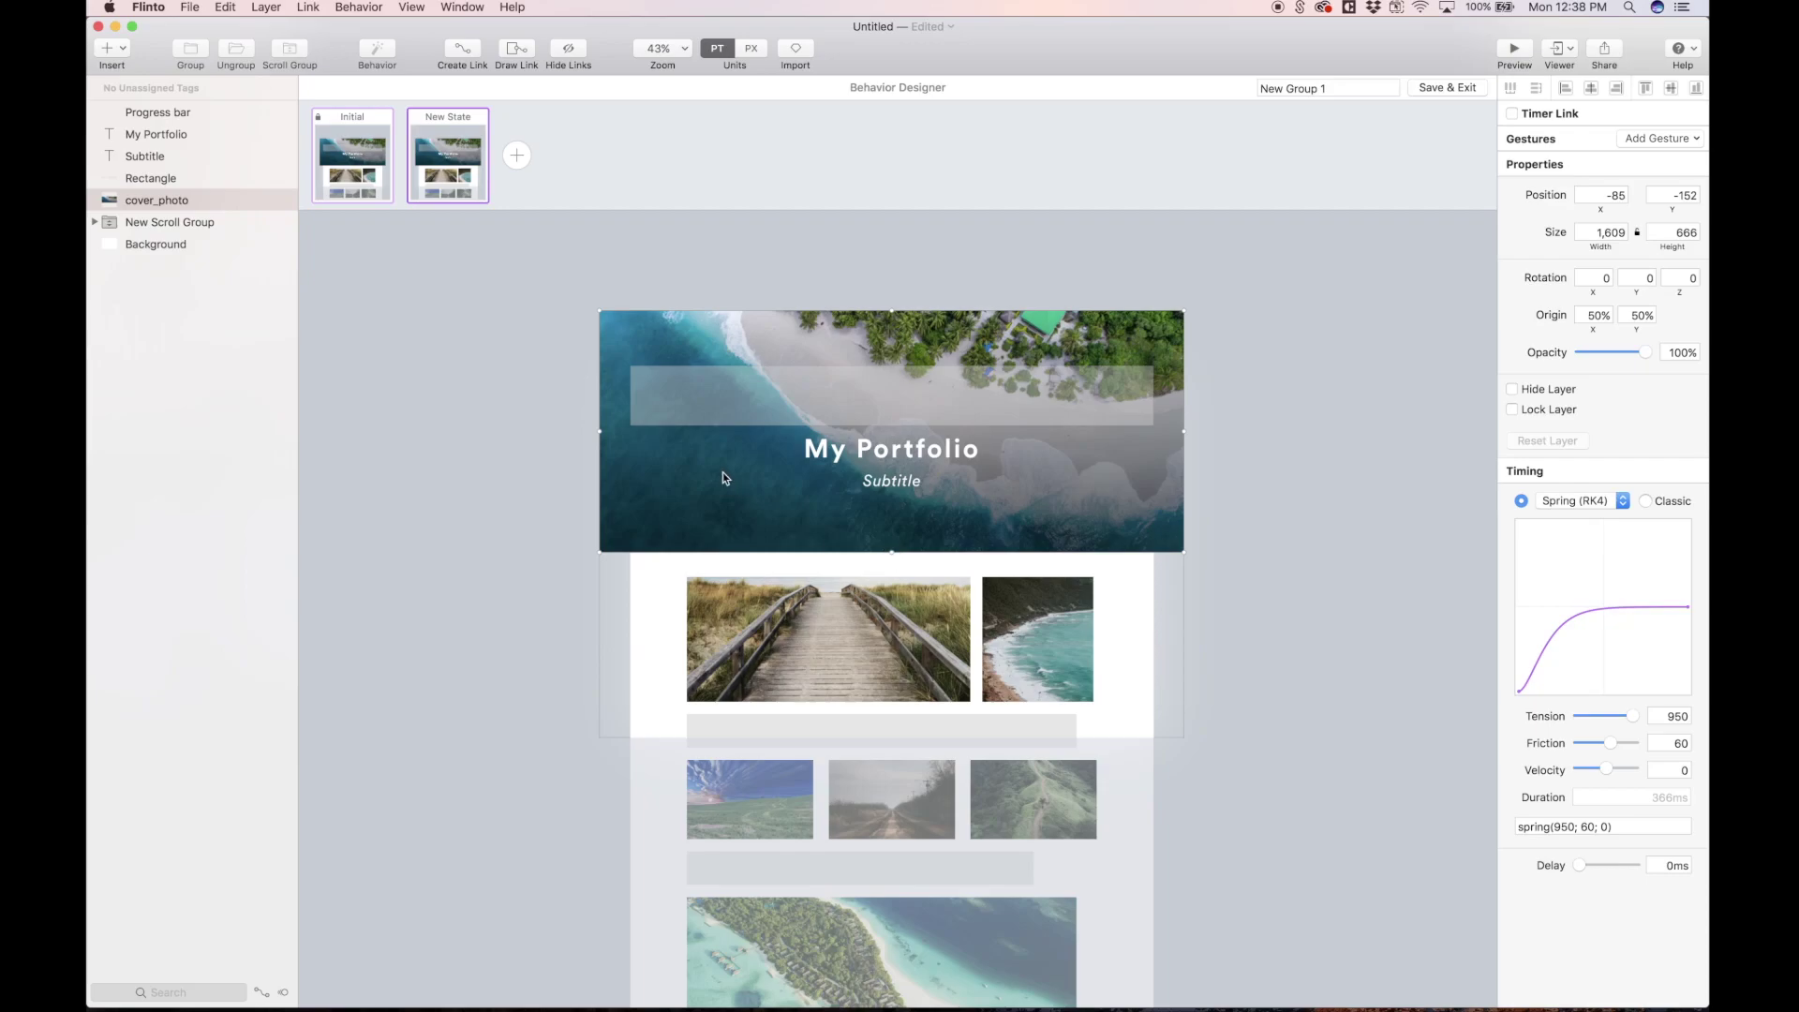
left_click_drag(891, 550, 892, 582)
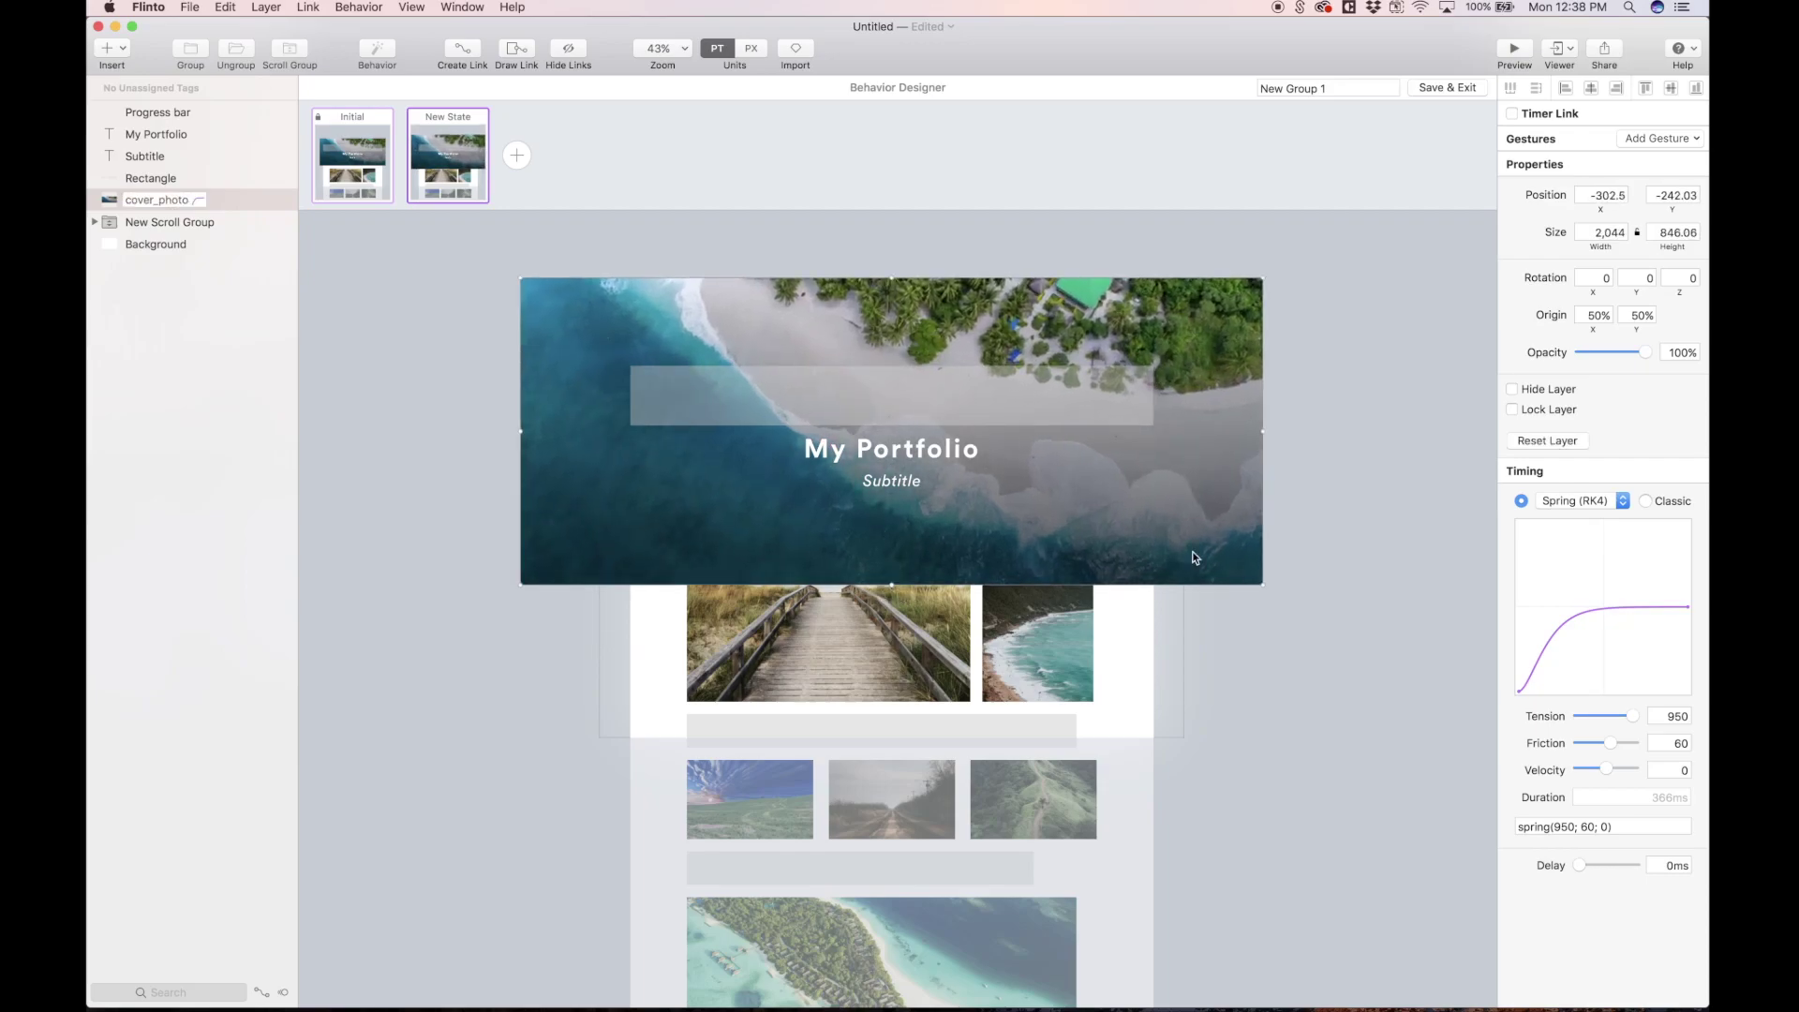
Push the cover photo up to Y -681 so only its lower band shows
key("shift+Up")
key("shift+Up")
key("shift+Up")
key("shift+Up")
key("shift+Up")
key("shift+Up")
key("shift+Up")
key("shift+Up")
key("shift+Up")
key("shift+Up")
key("shift+Up")
key("shift+Up")
key("shift+Up")
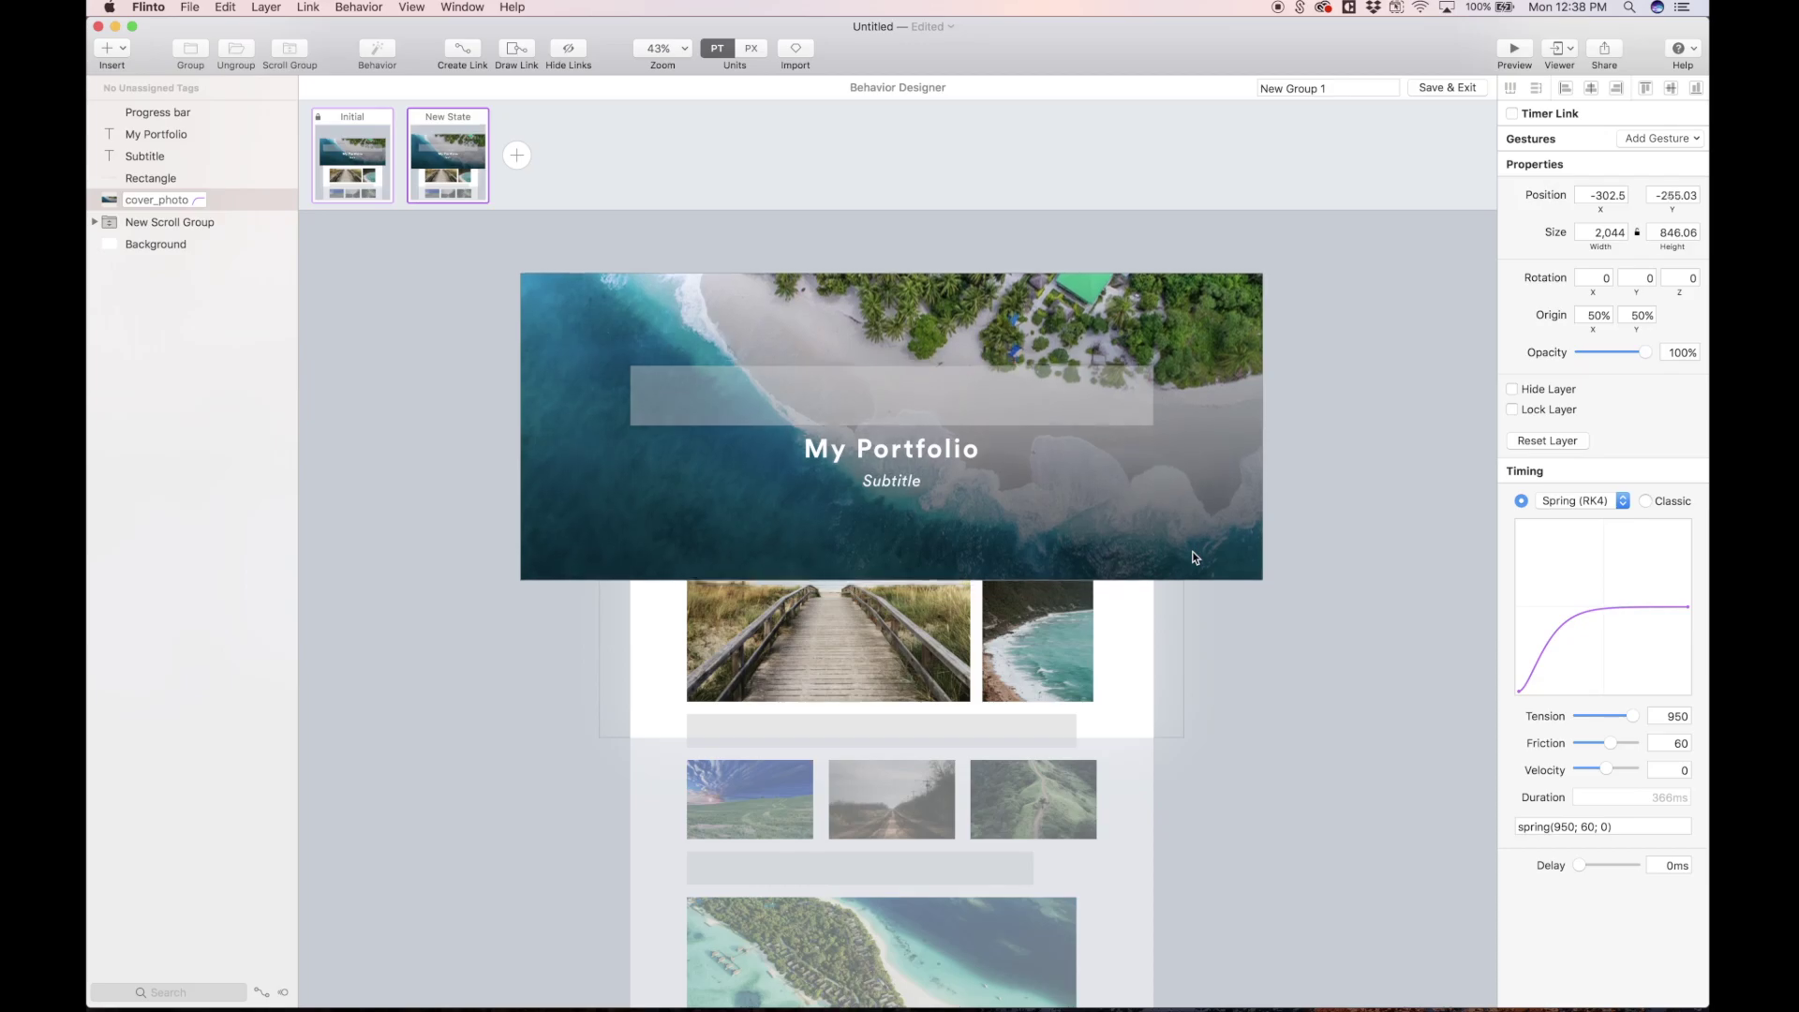
key("shift+Up")
key("shift+Up")
key("shift+Up")
key("shift+Up")
key("shift+Up")
key("shift+Up")
key("shift+Up")
key("shift+Up")
key("shift+Up")
key("shift+Up")
key("shift+Up")
key("shift+Up")
key("shift+Up")
key("shift+Up")
key("shift+Up")
key("shift+Up")
key("shift+Up")
key("shift+Up")
key("shift+Up")
key("shift+Up")
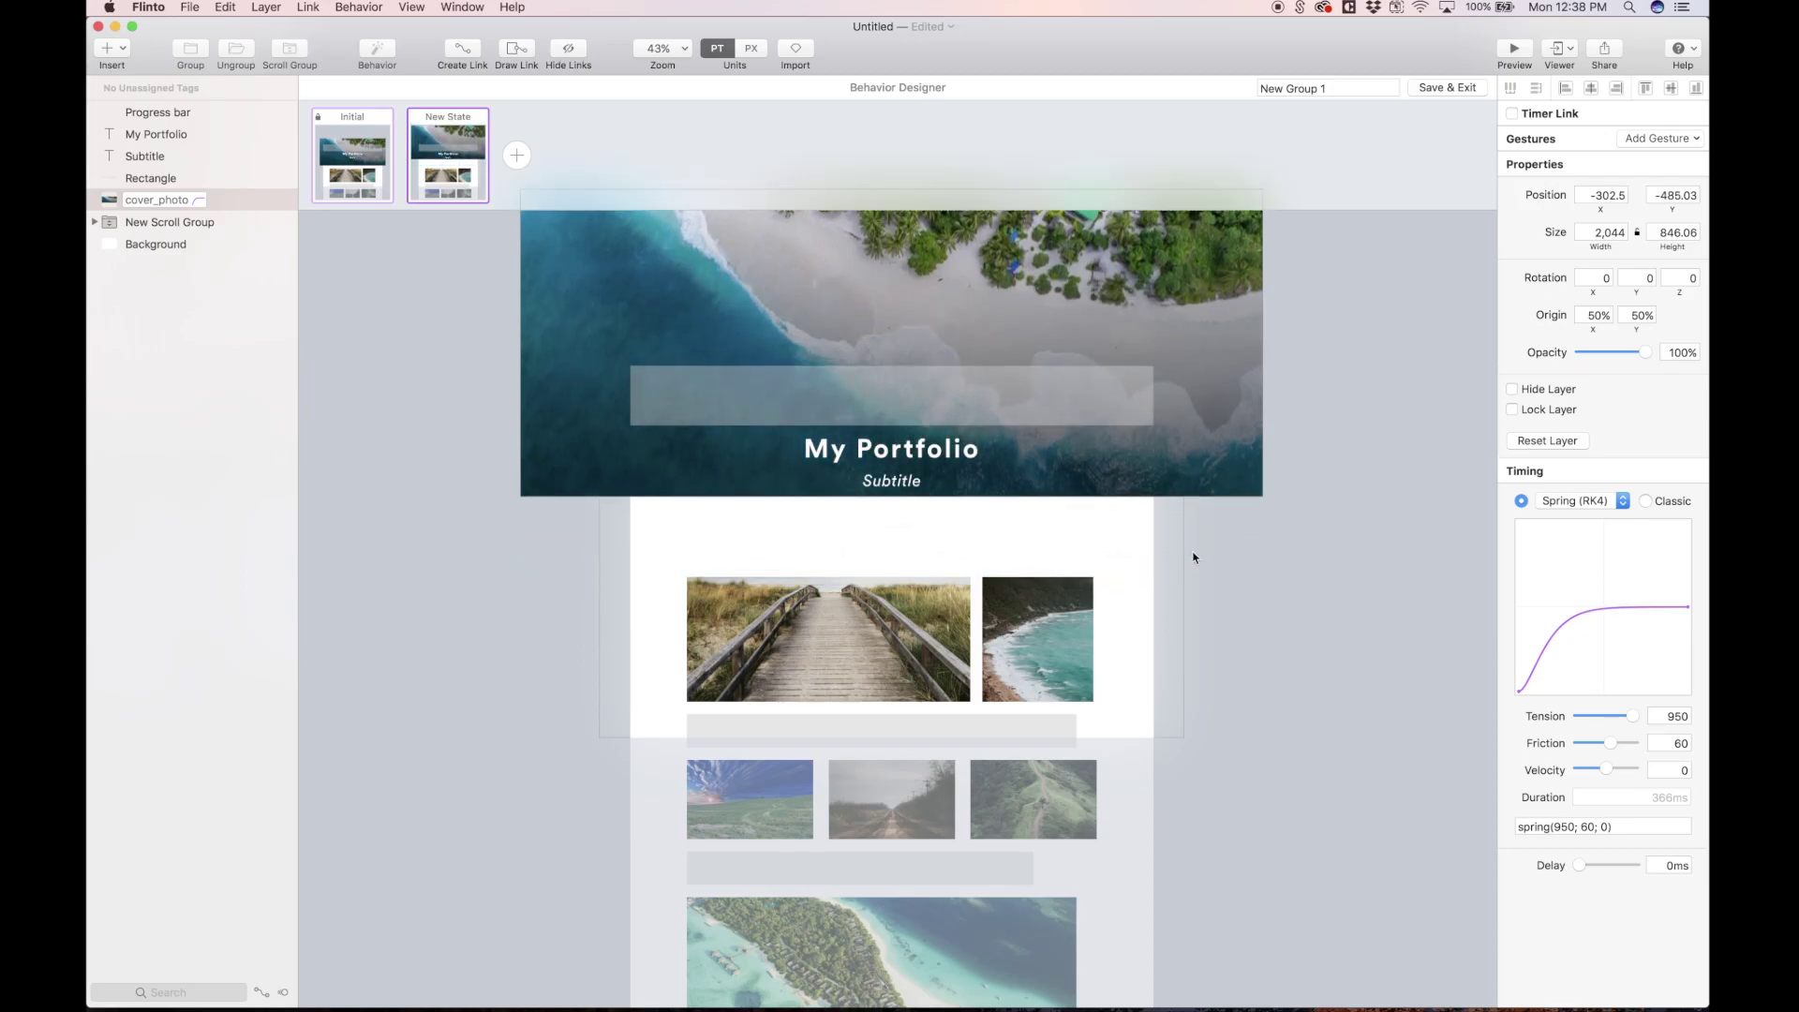
key("shift+Up")
key("shift+Up")
key("shift+Up")
key("shift+Up")
key("shift+Up")
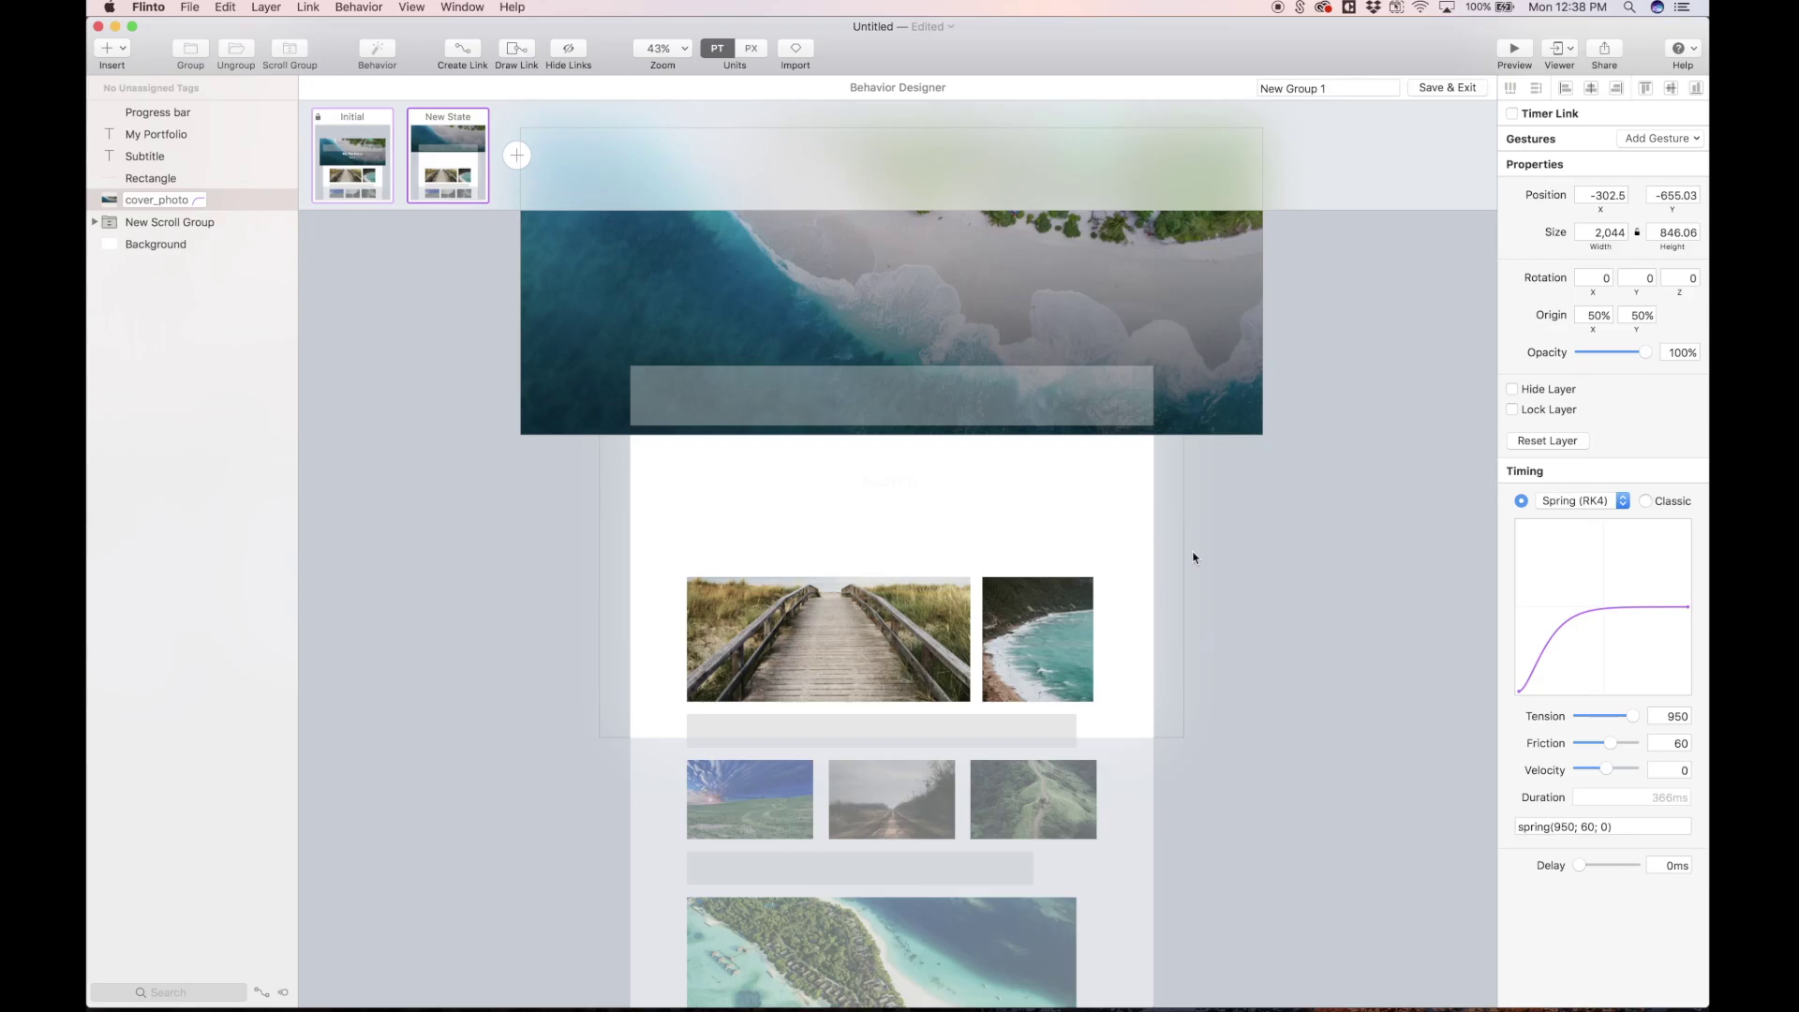
key("shift+Up")
key("shift+Up")
key("shift+Up")
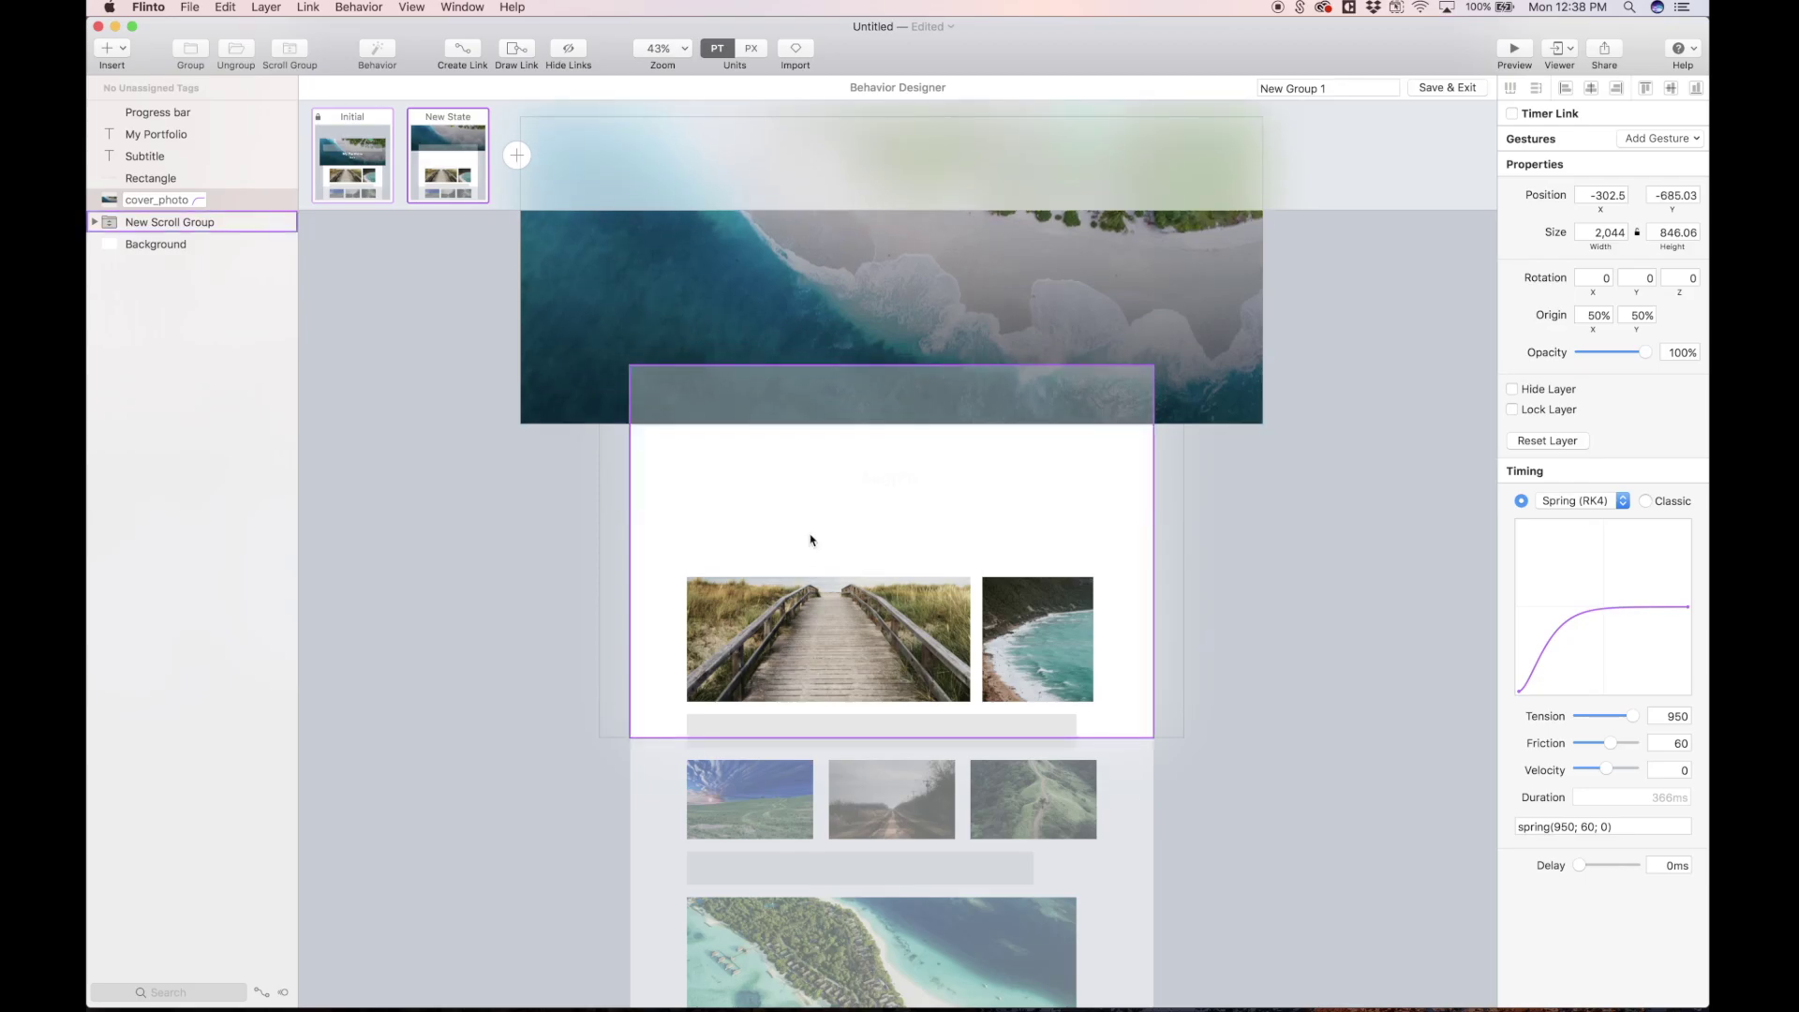
scroll(810, 540, "up", 5)
scroll(498, 372, "up", 6)
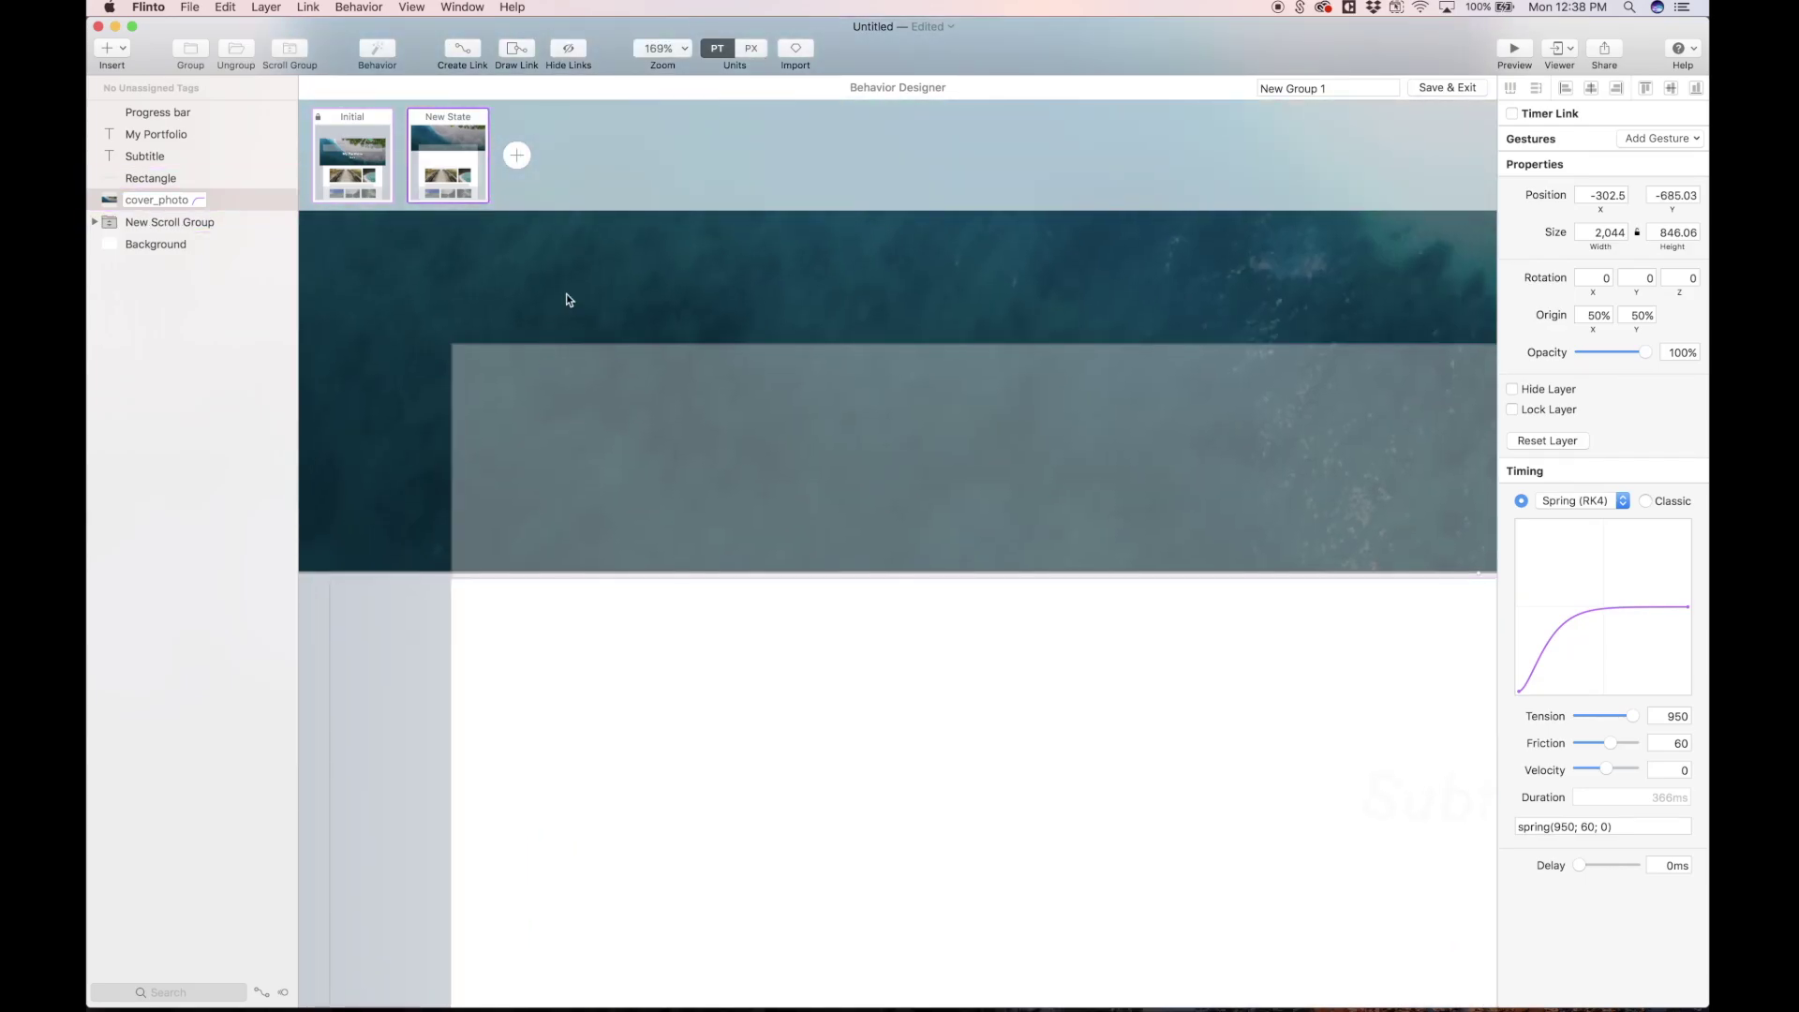
left_click_drag(566, 300, 567, 301)
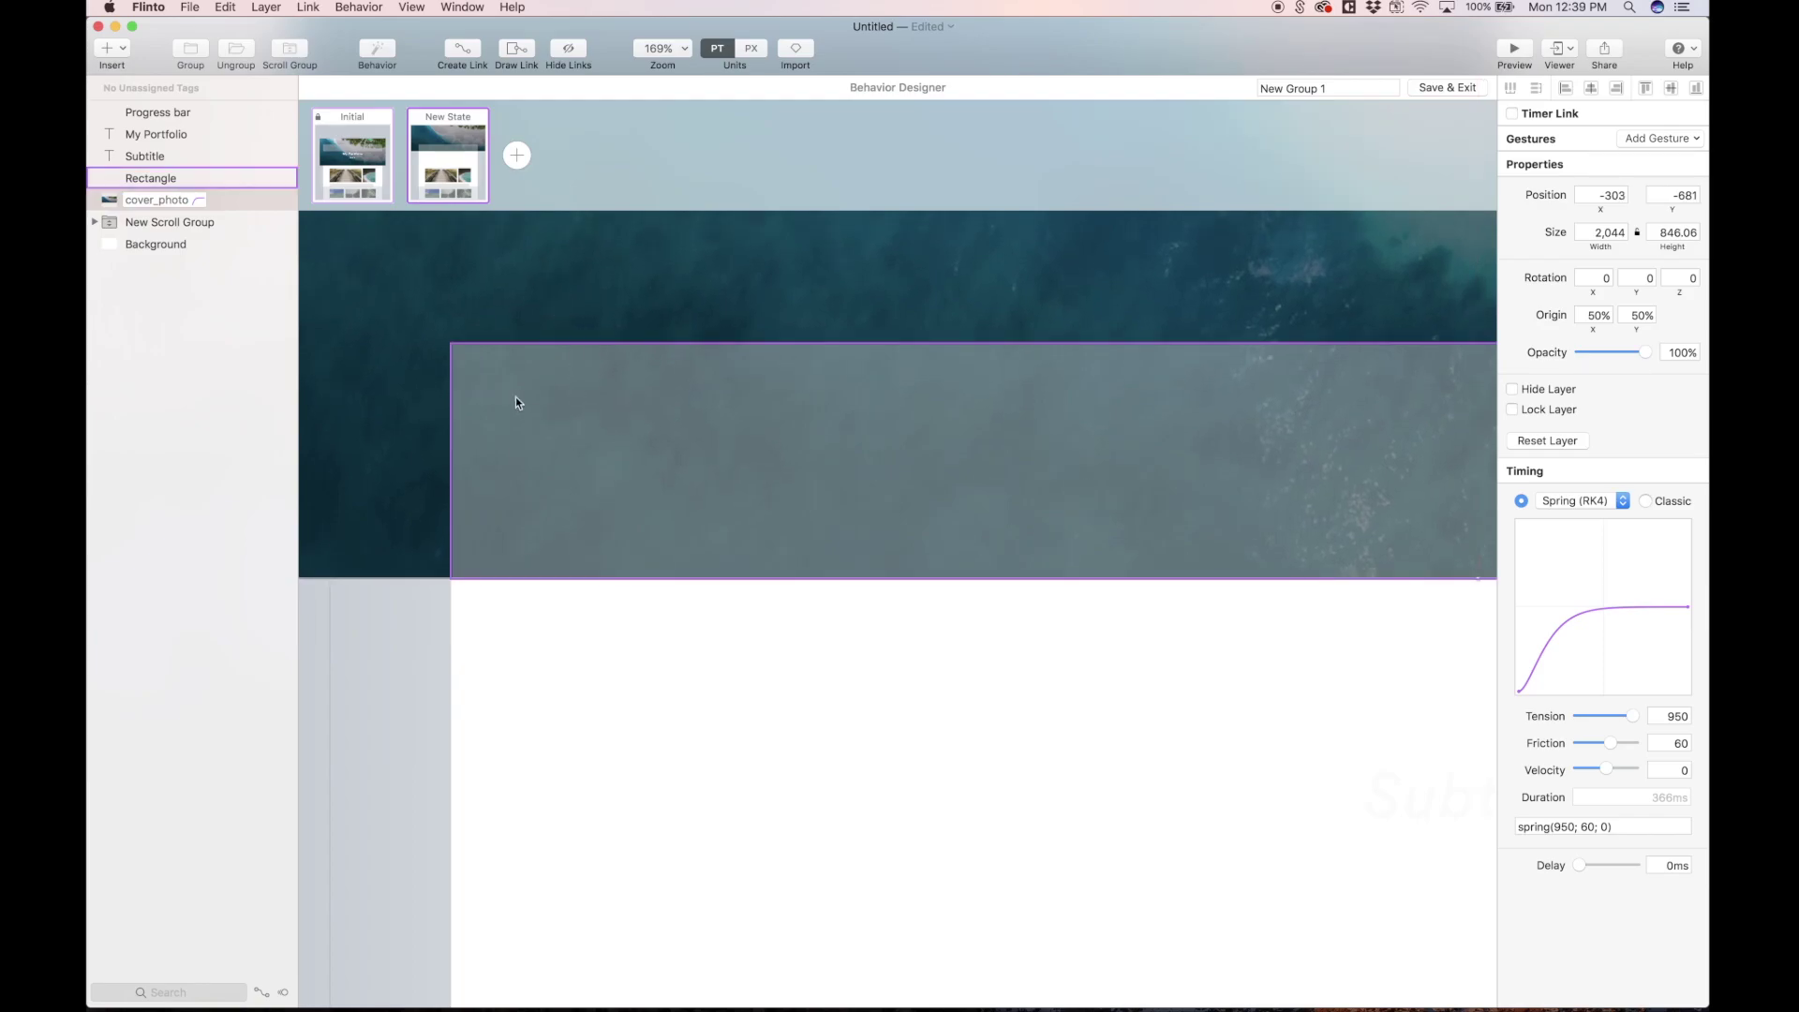
scroll(682, 419, "down", 6)
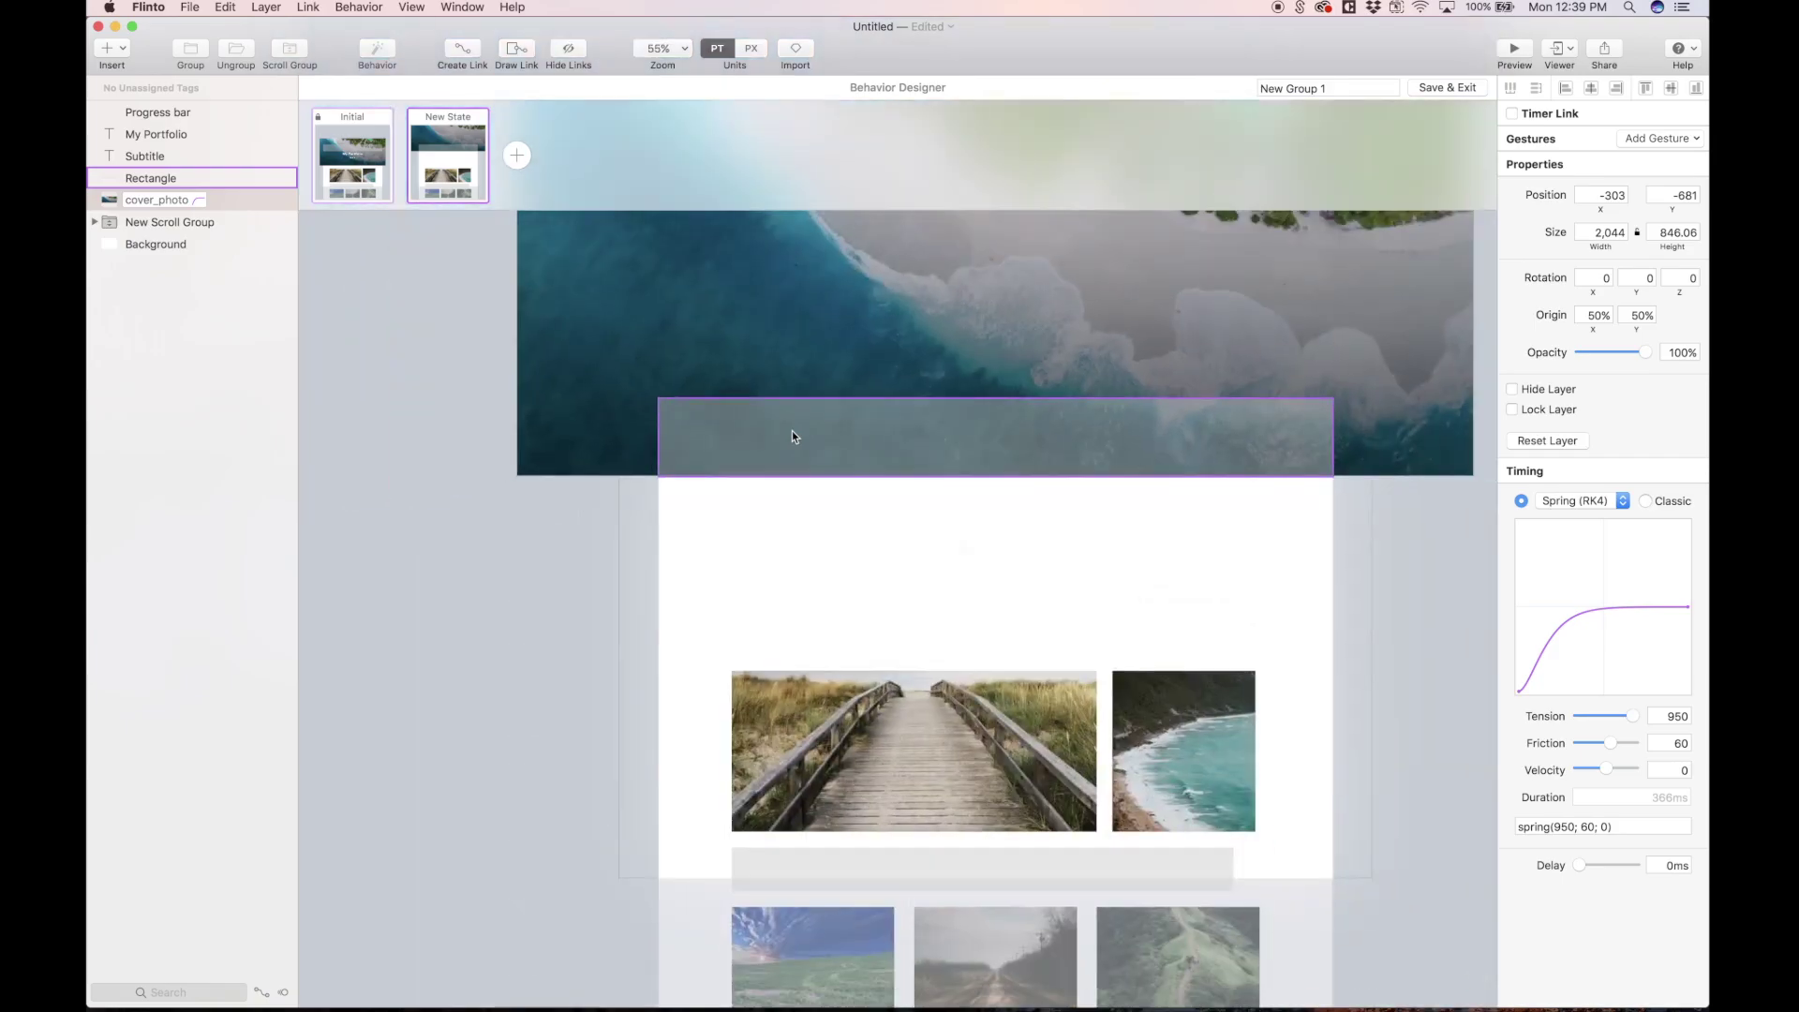
left_click(1267, 575)
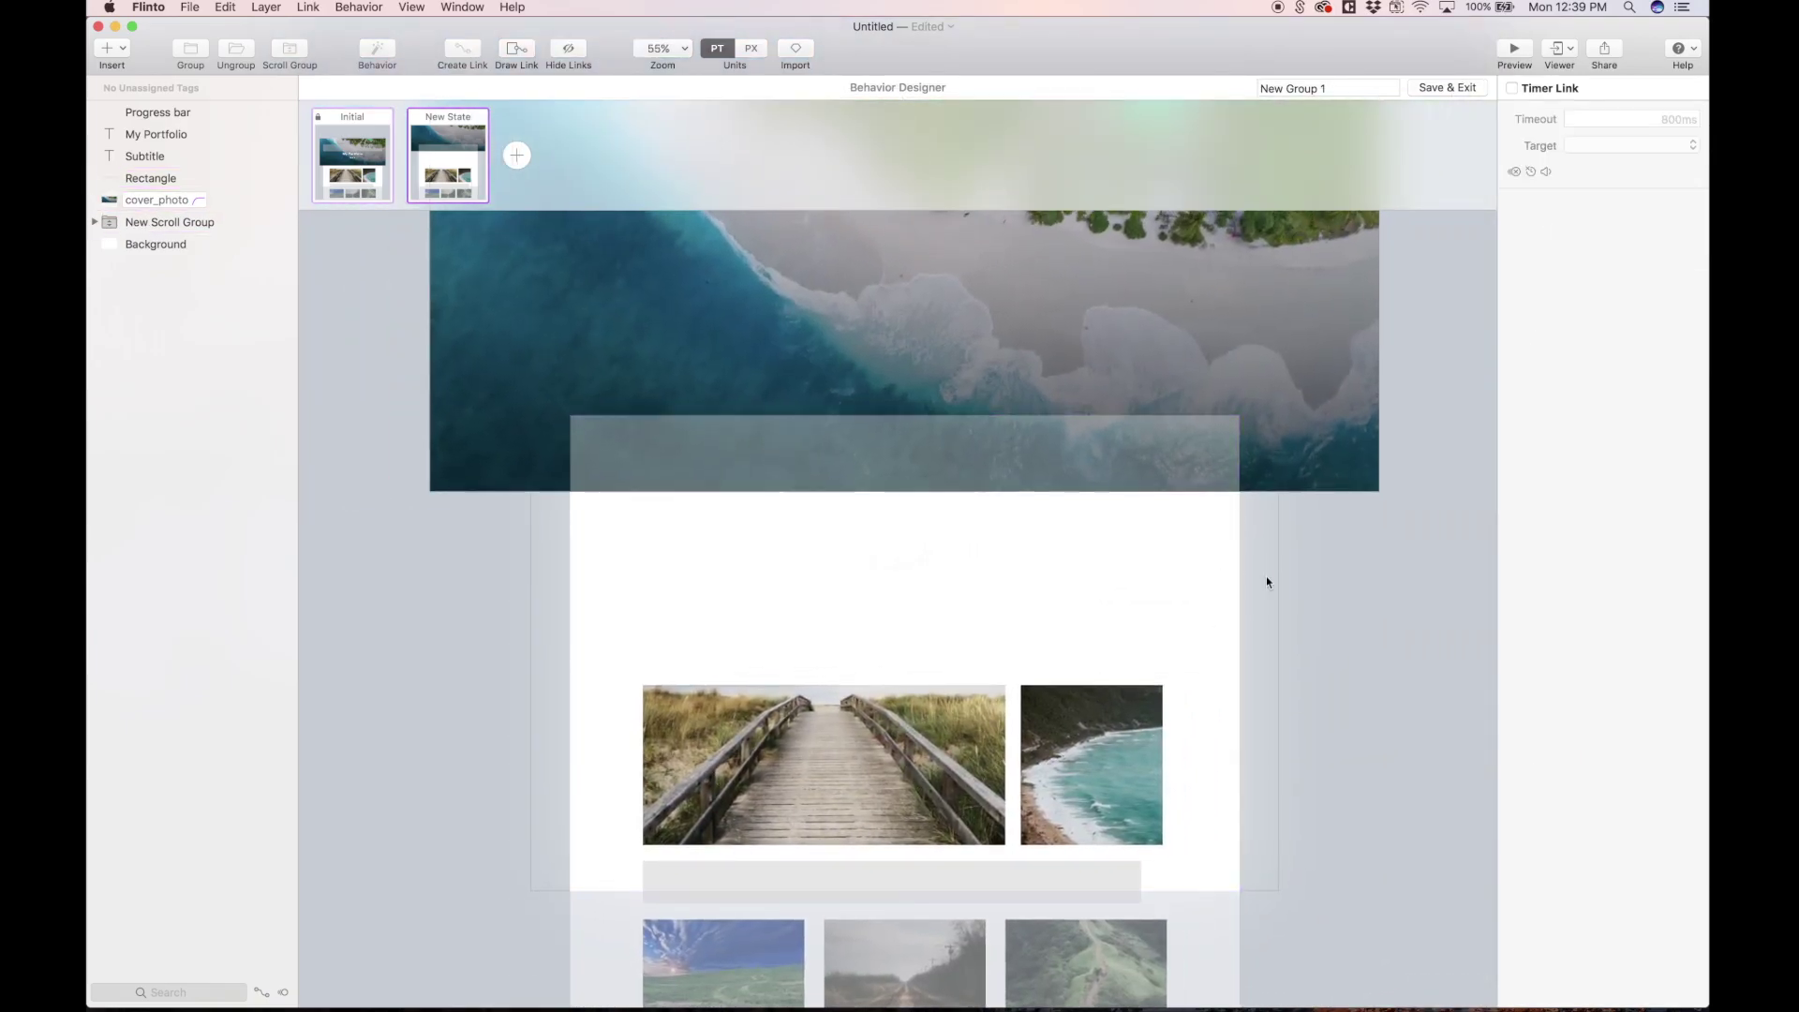
Move the My Portfolio title and Subtitle up onto the cover photo
left_click(900, 537)
left_click(900, 560, "shift")
left_click_drag(888, 525, 718, 461)
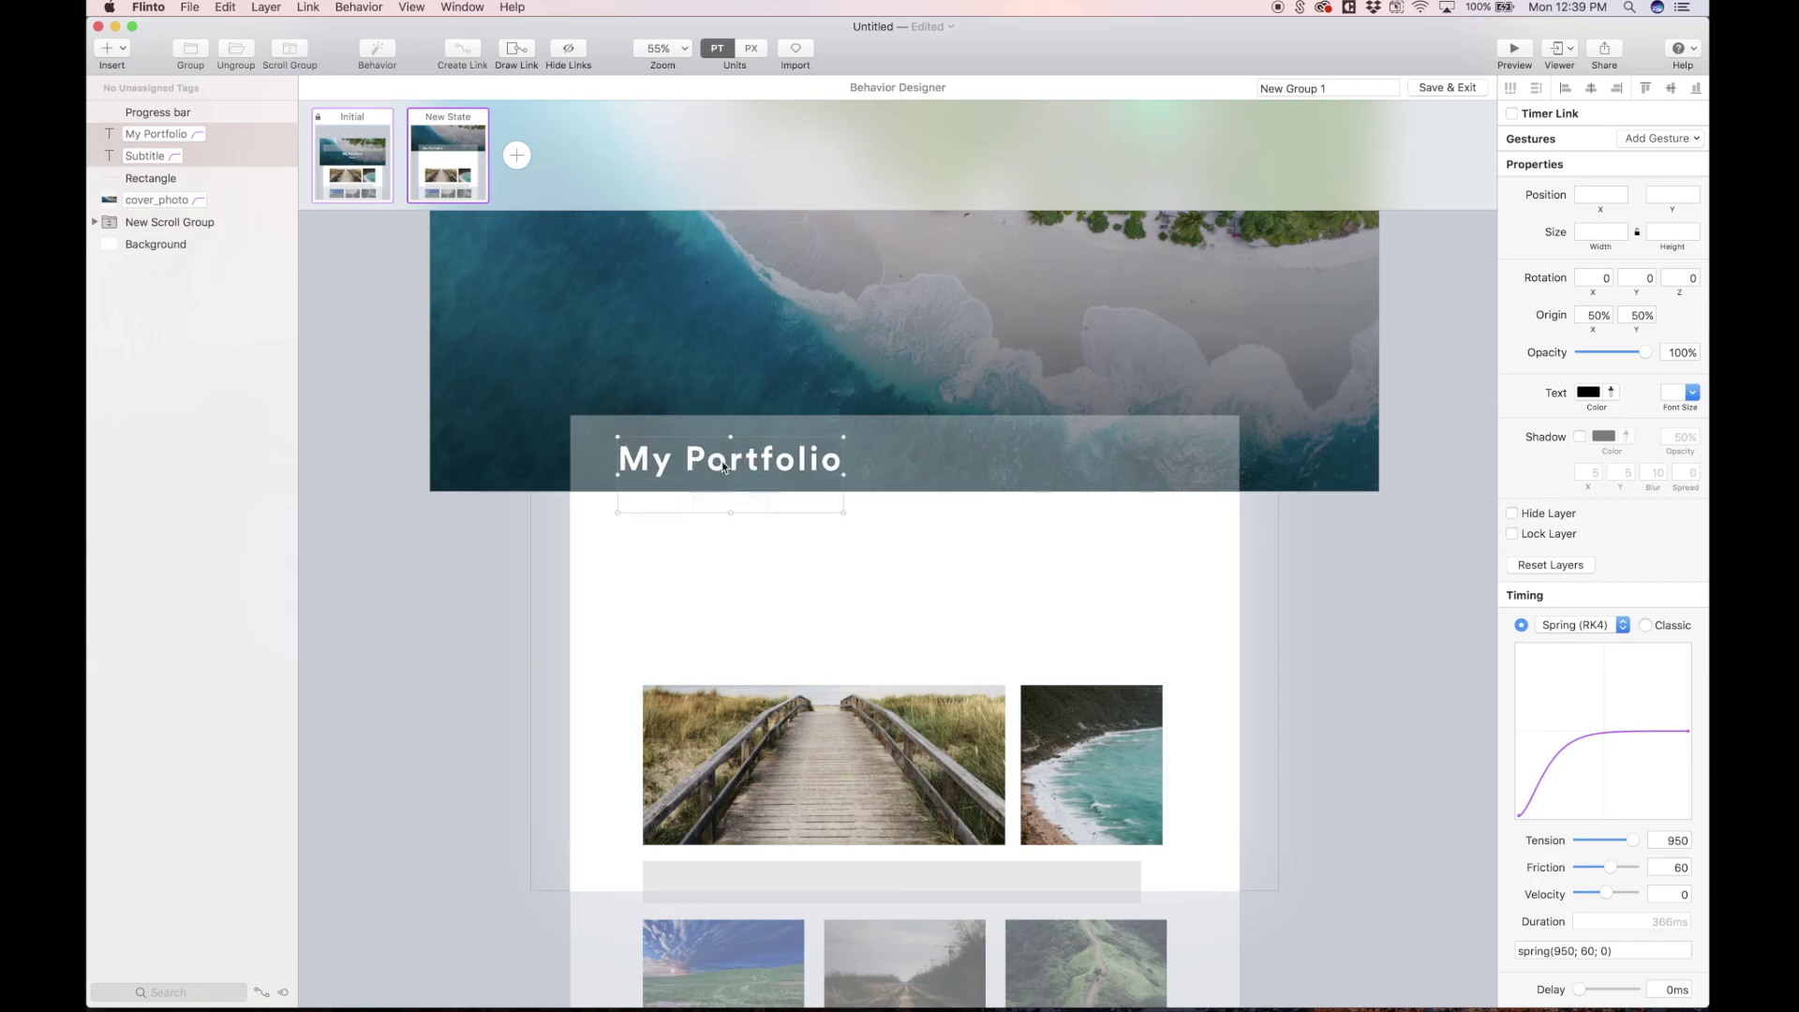
scroll(718, 461, "up", 3)
Shrink My Portfolio to about 44 pt and centre it vertically in the Rectangle band
left_click(1068, 437)
left_click(763, 459)
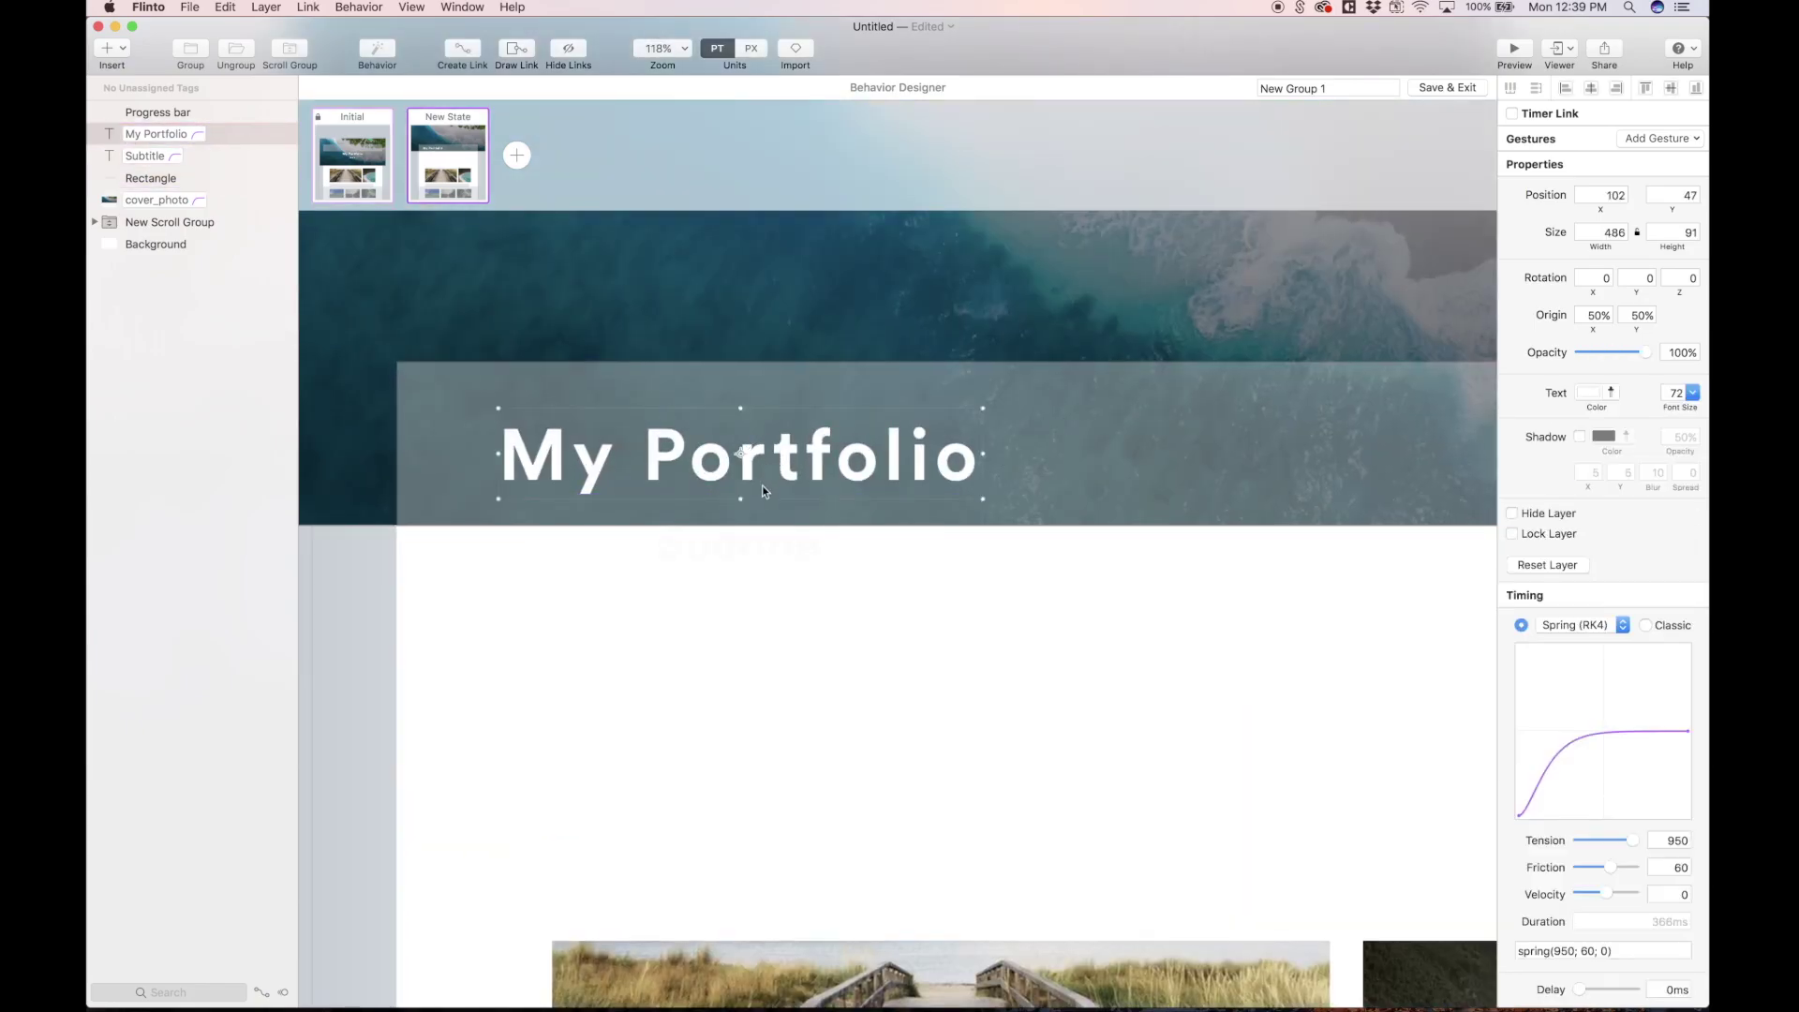
left_click_drag(740, 496, 700, 472)
scroll(700, 472, "down", 3)
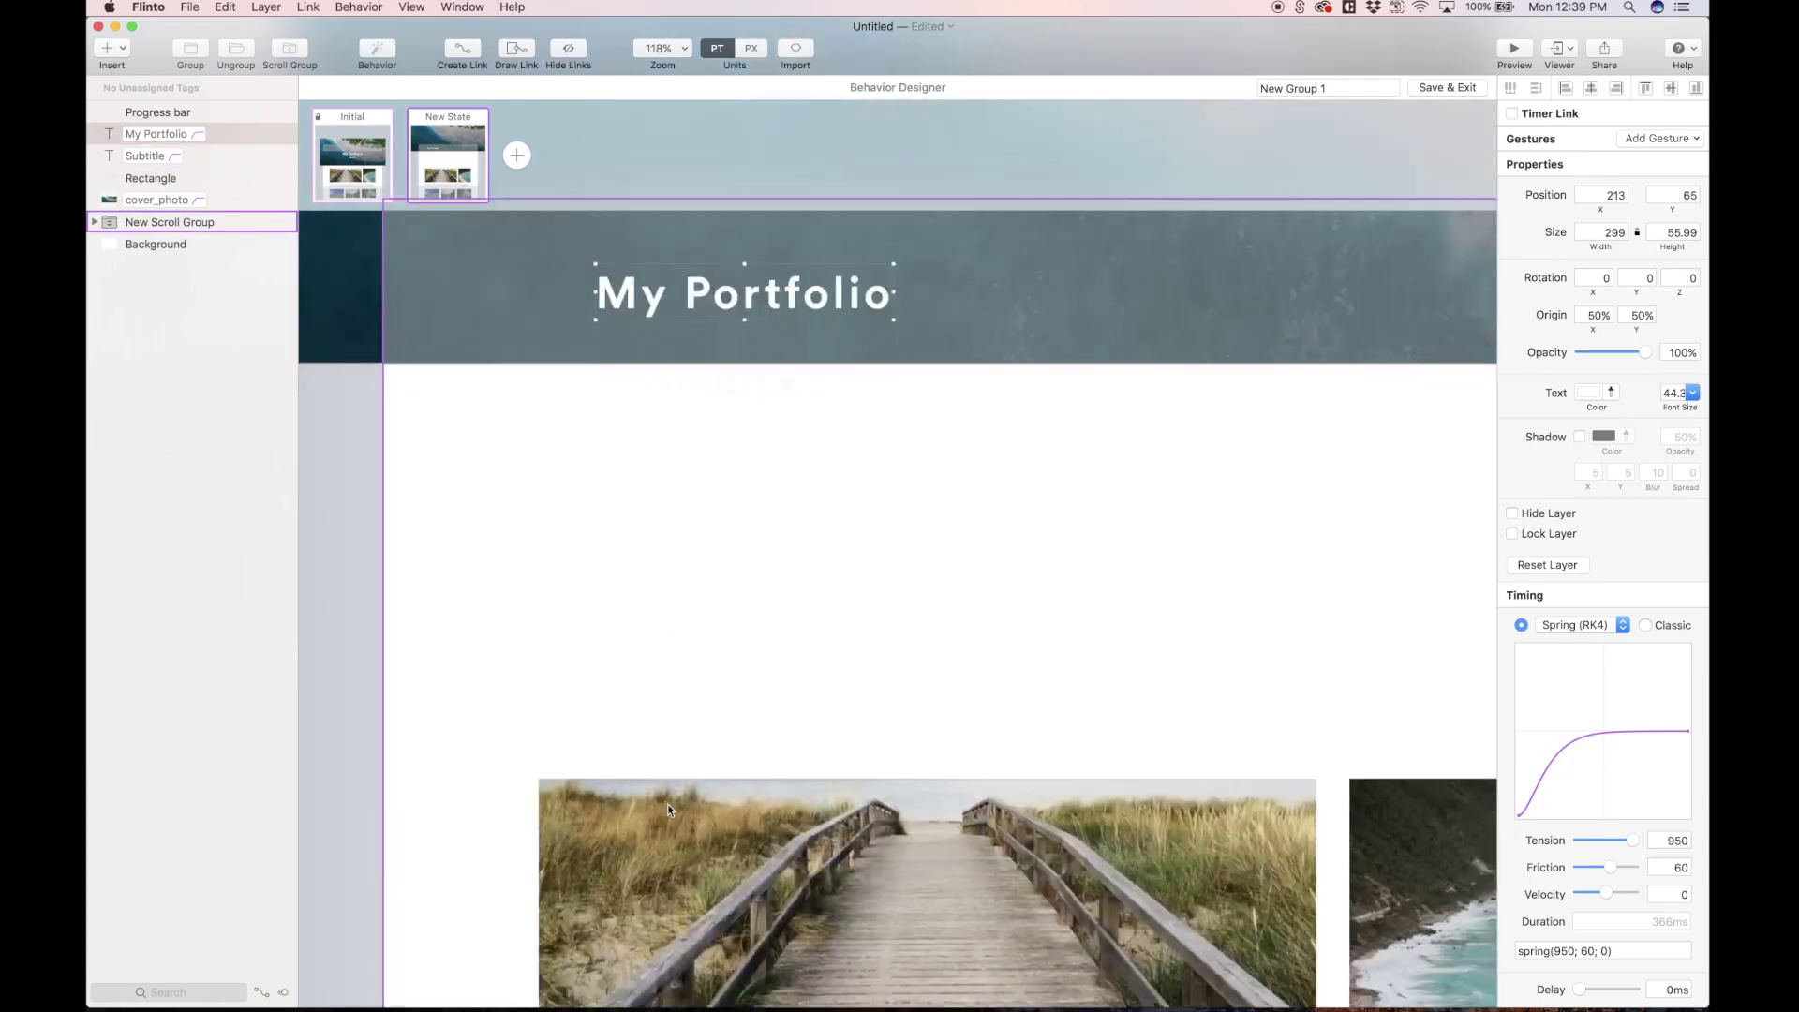
left_click(980, 299, "shift")
scroll(980, 300, "up", 3)
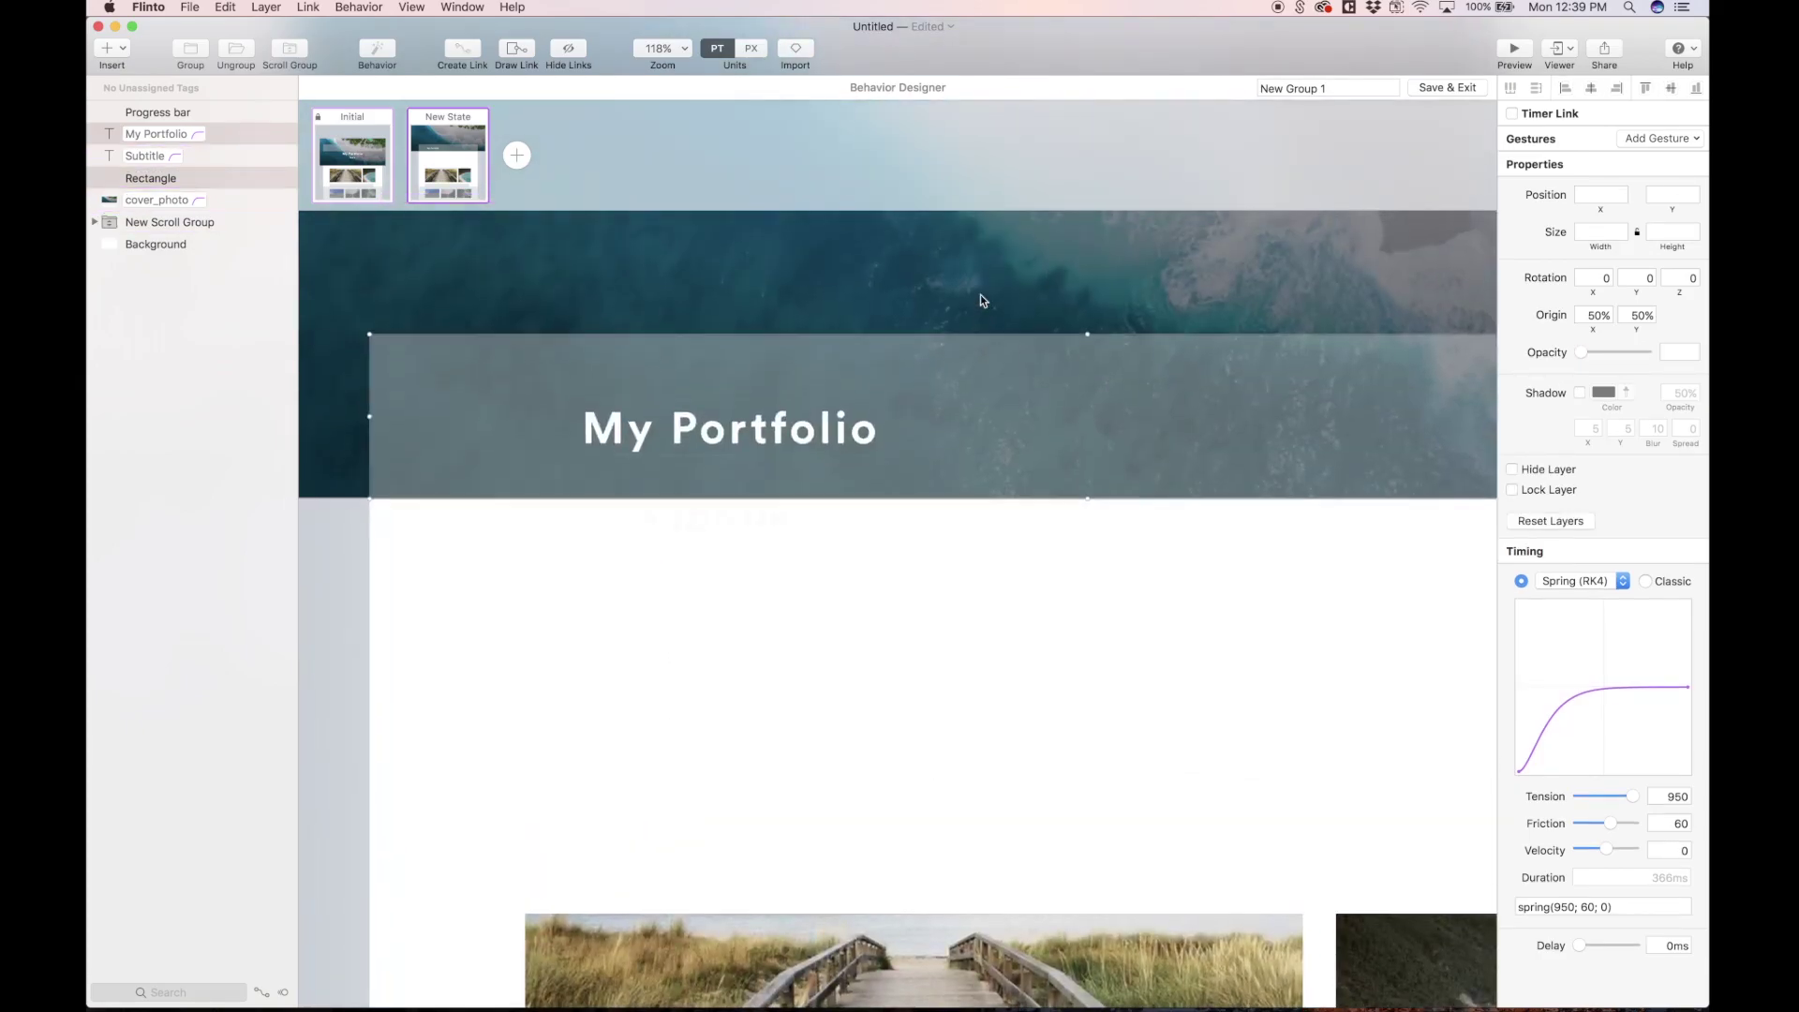
left_click(1671, 89)
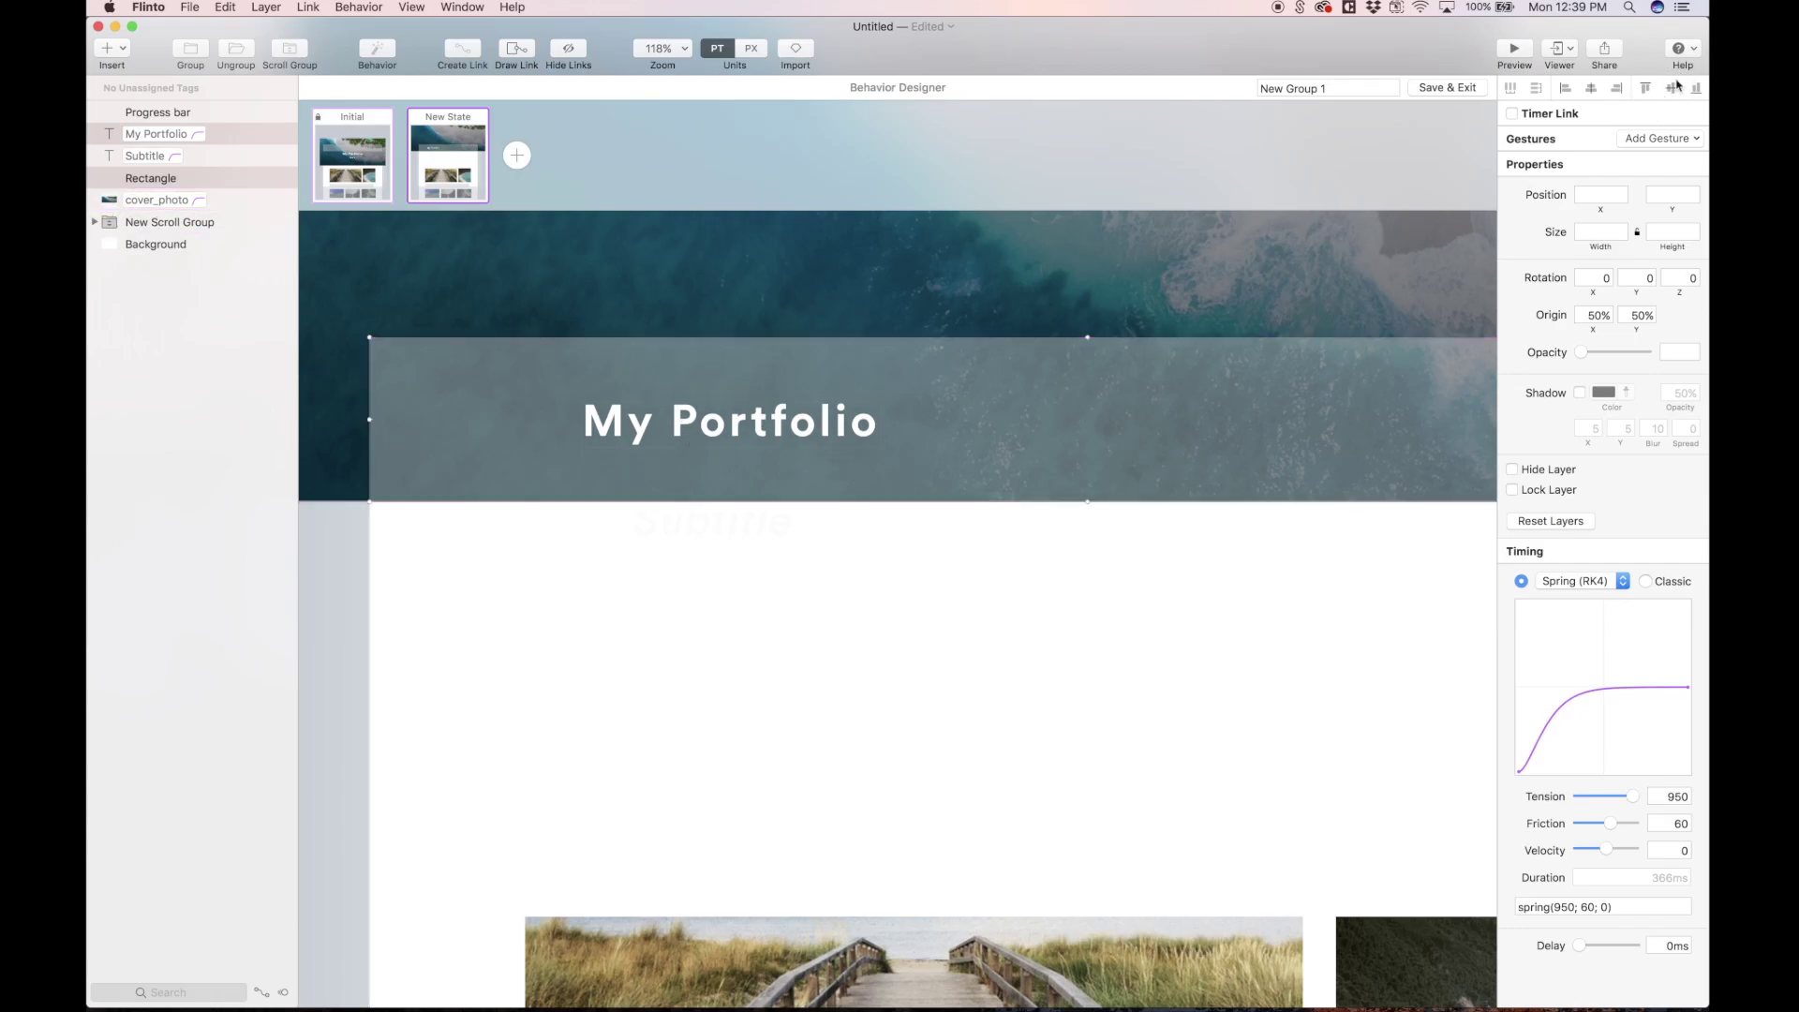
Left-align the My Portfolio title with the boardwalk photo, placing it at X 156
scroll(525, 534, "down", 5)
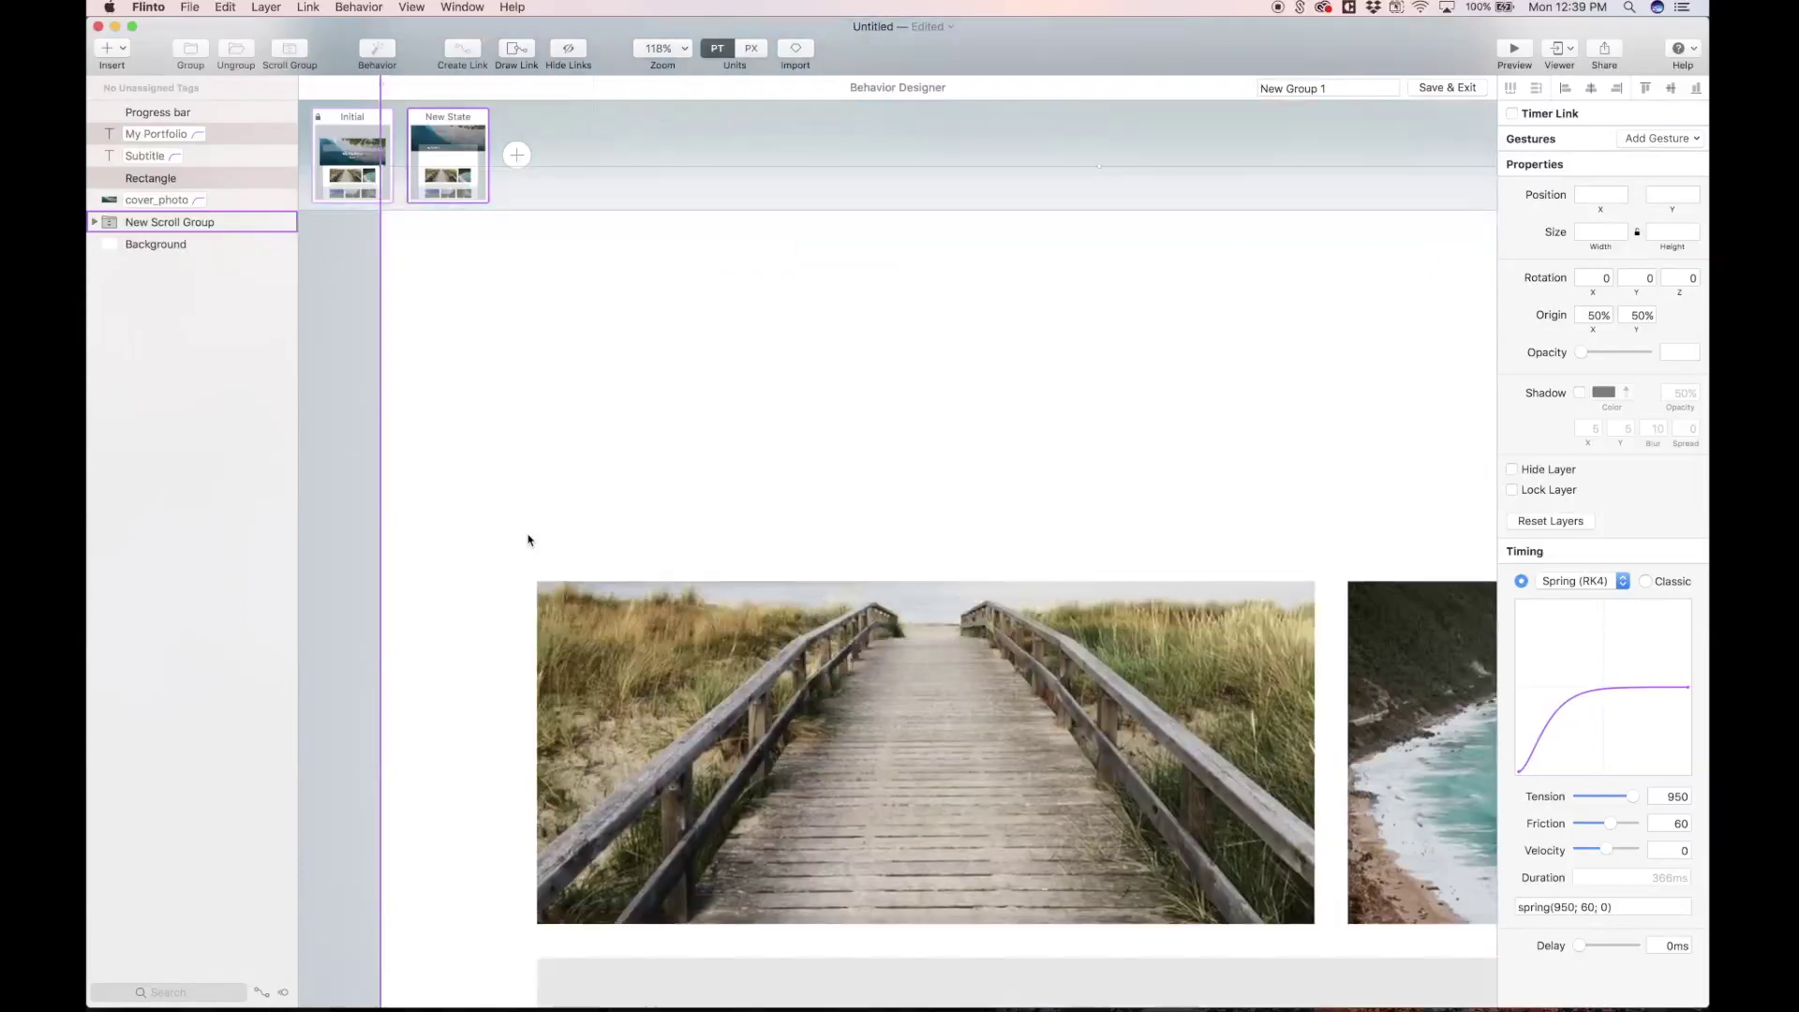
scroll(550, 610, "up", 3)
left_click(661, 816)
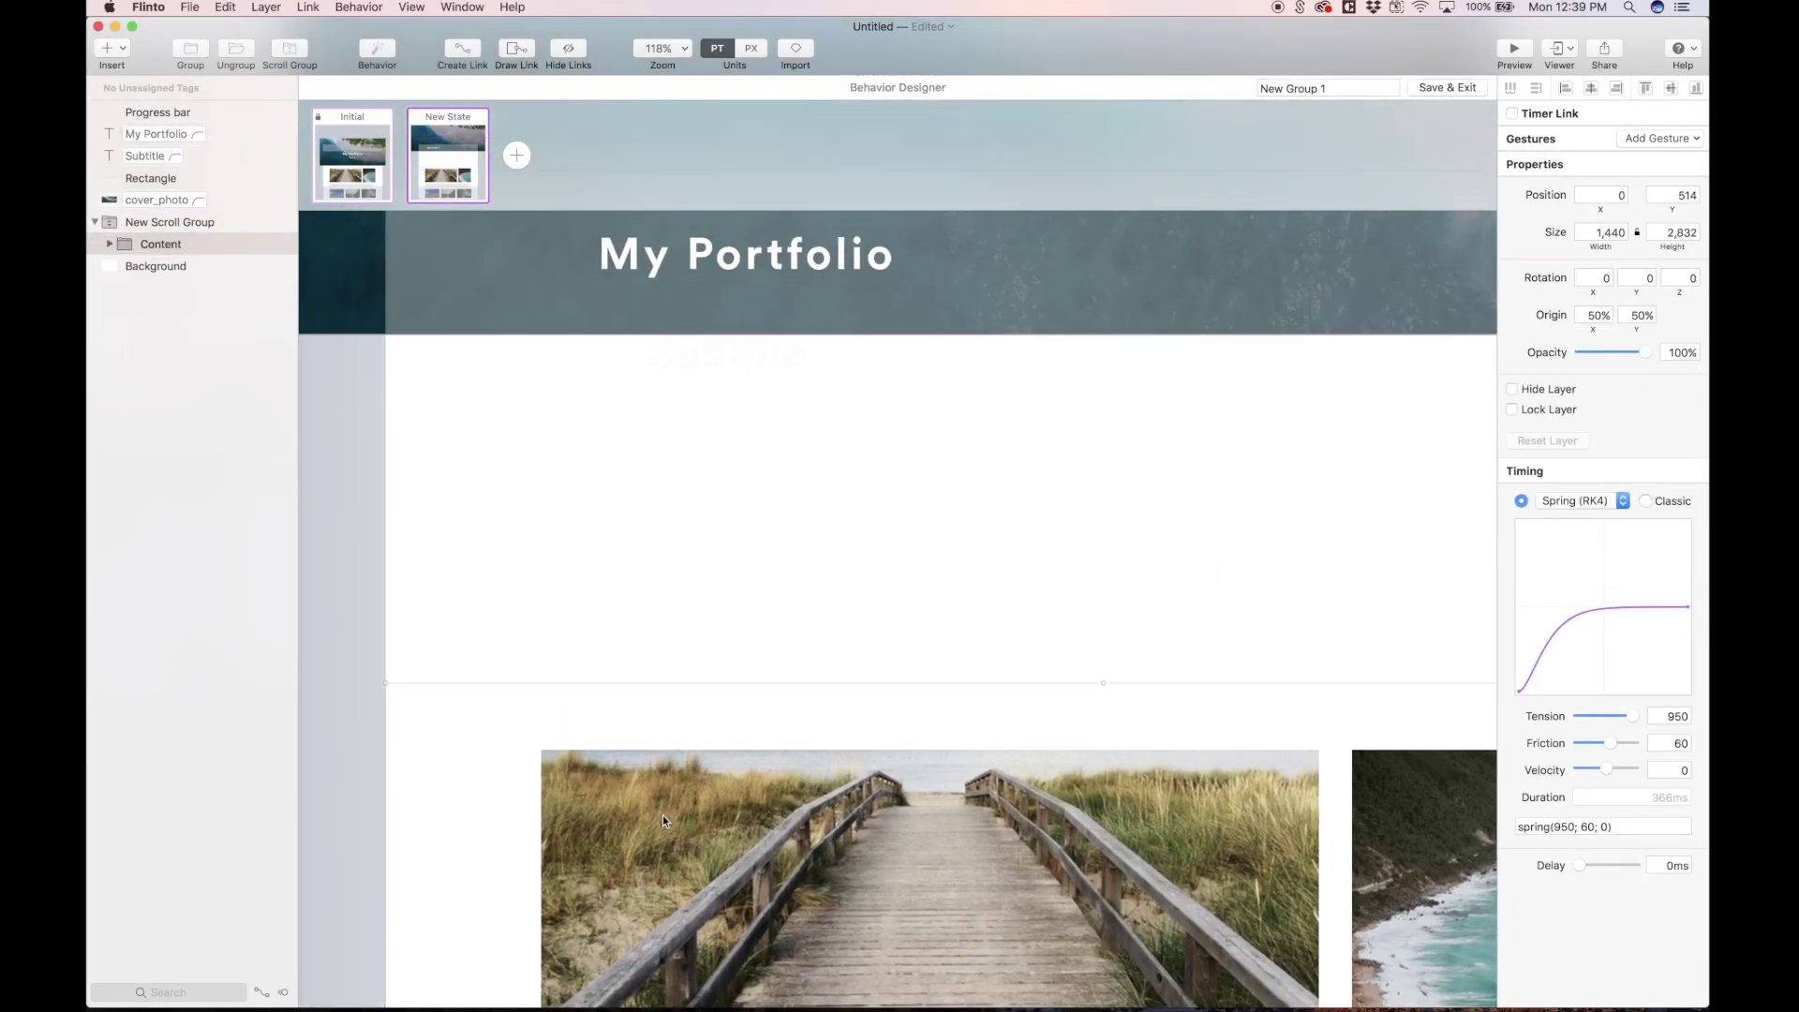
left_click(642, 816)
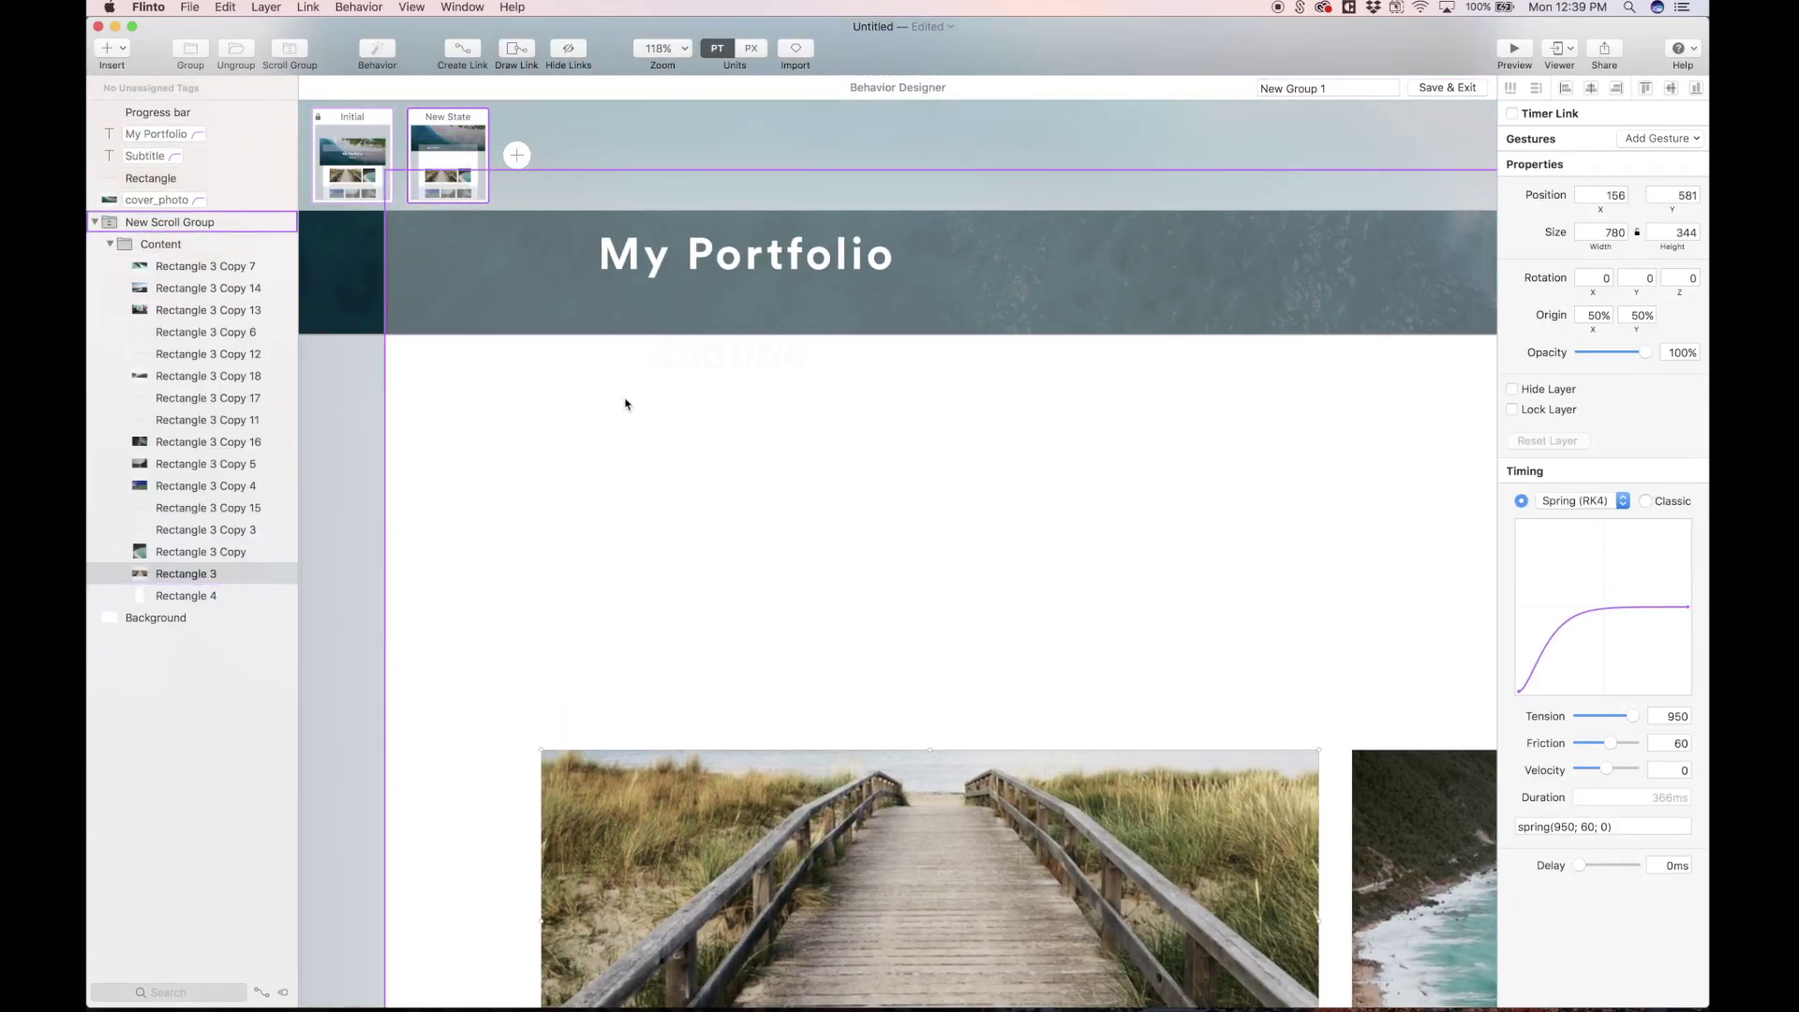
left_click(640, 271, "shift")
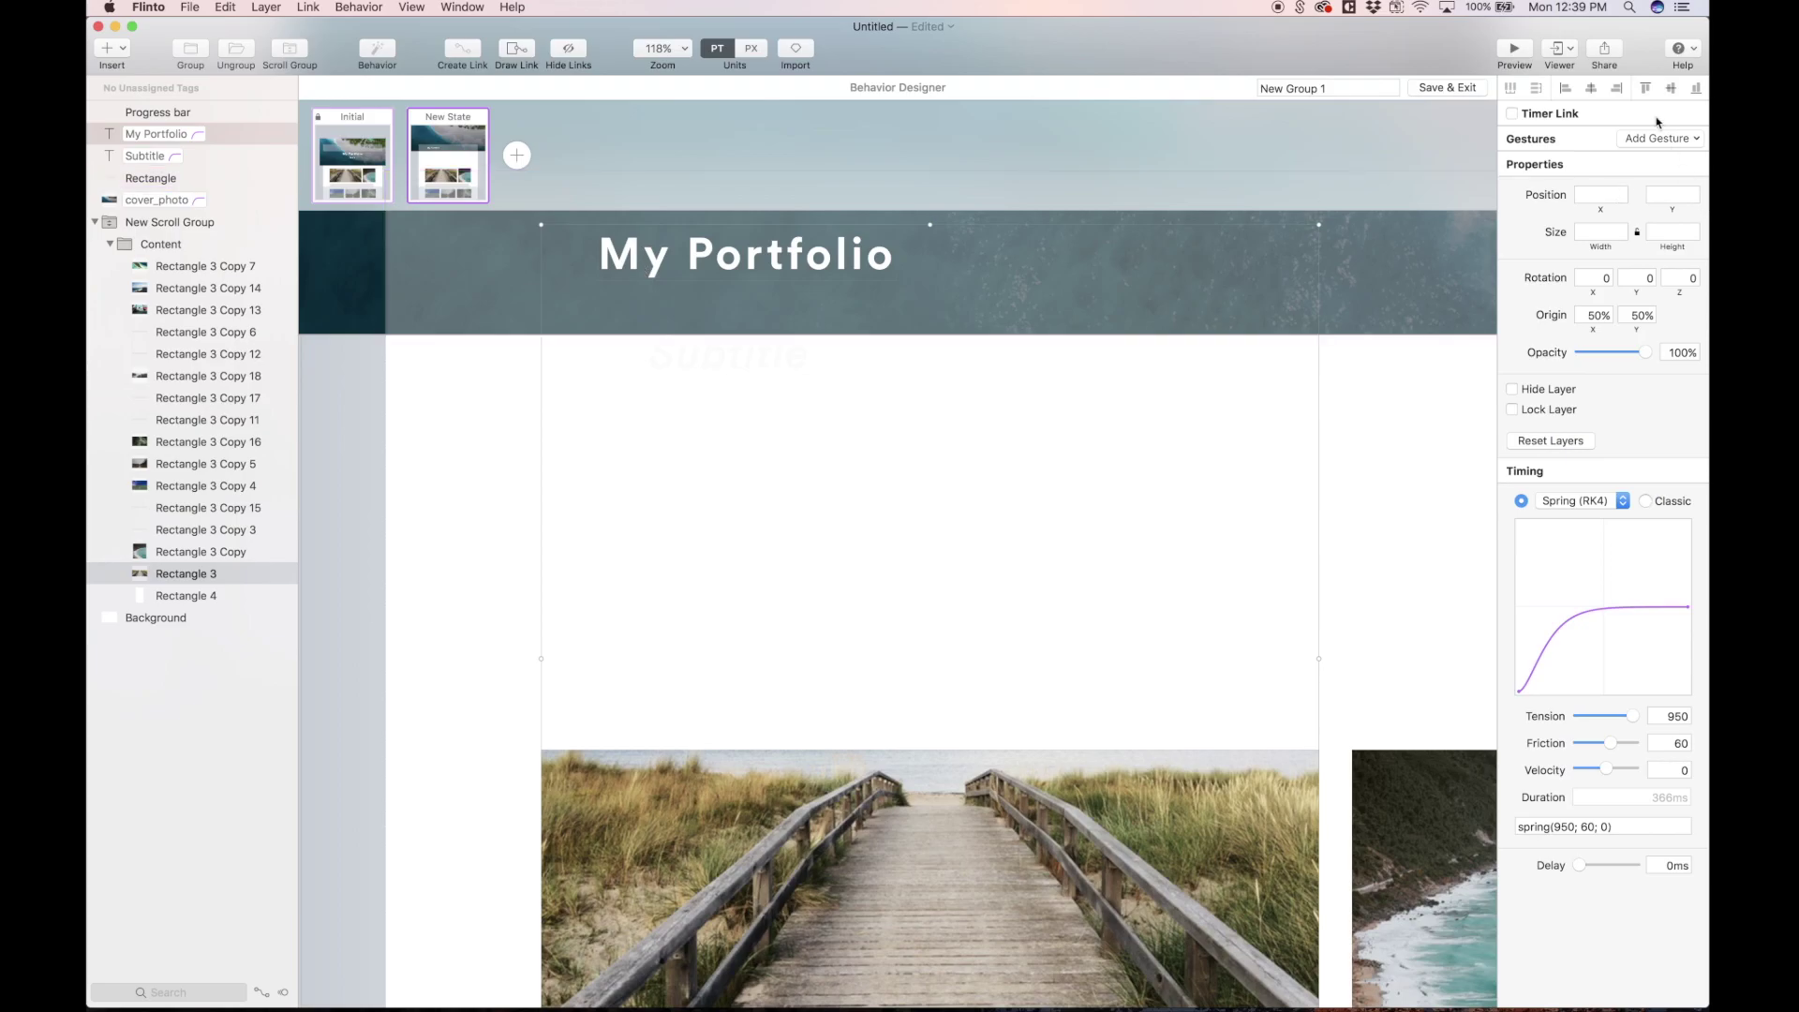
left_click(1566, 90)
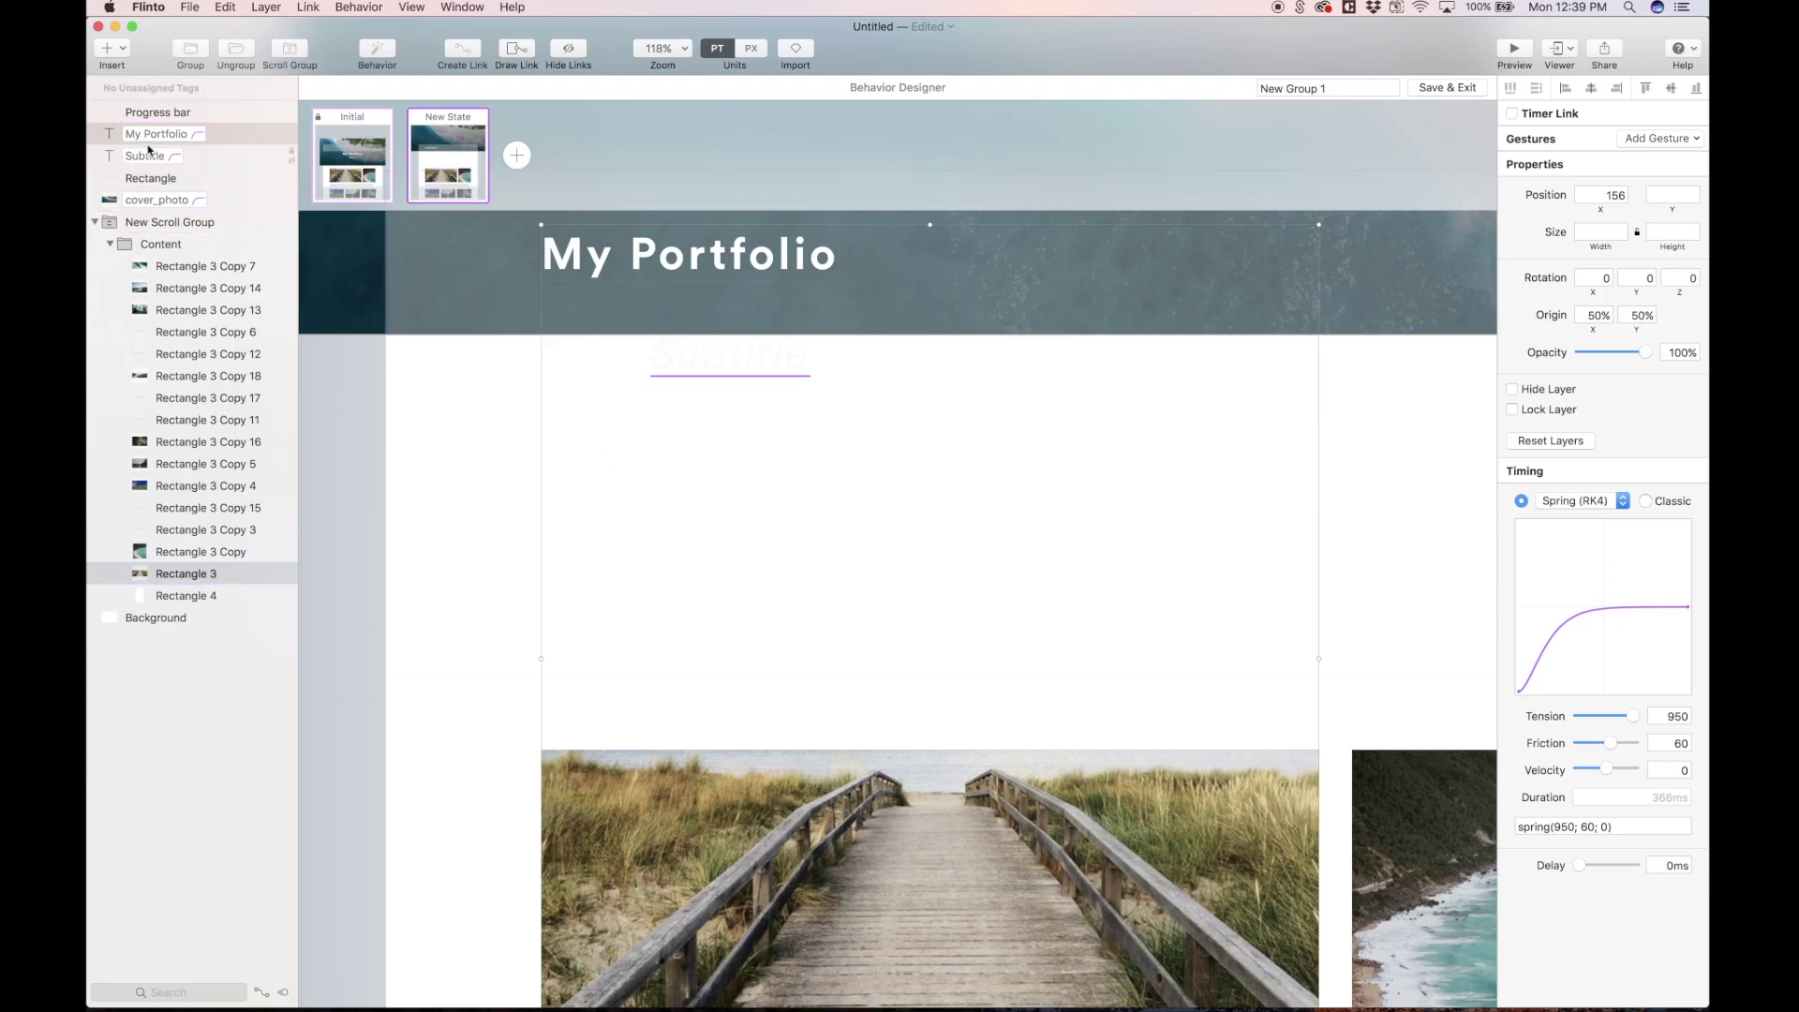
Move the Subtitle under My Portfolio at X 156, Y 110 and fade it to 0%
left_click(731, 352)
left_click_drag(732, 349, 625, 314)
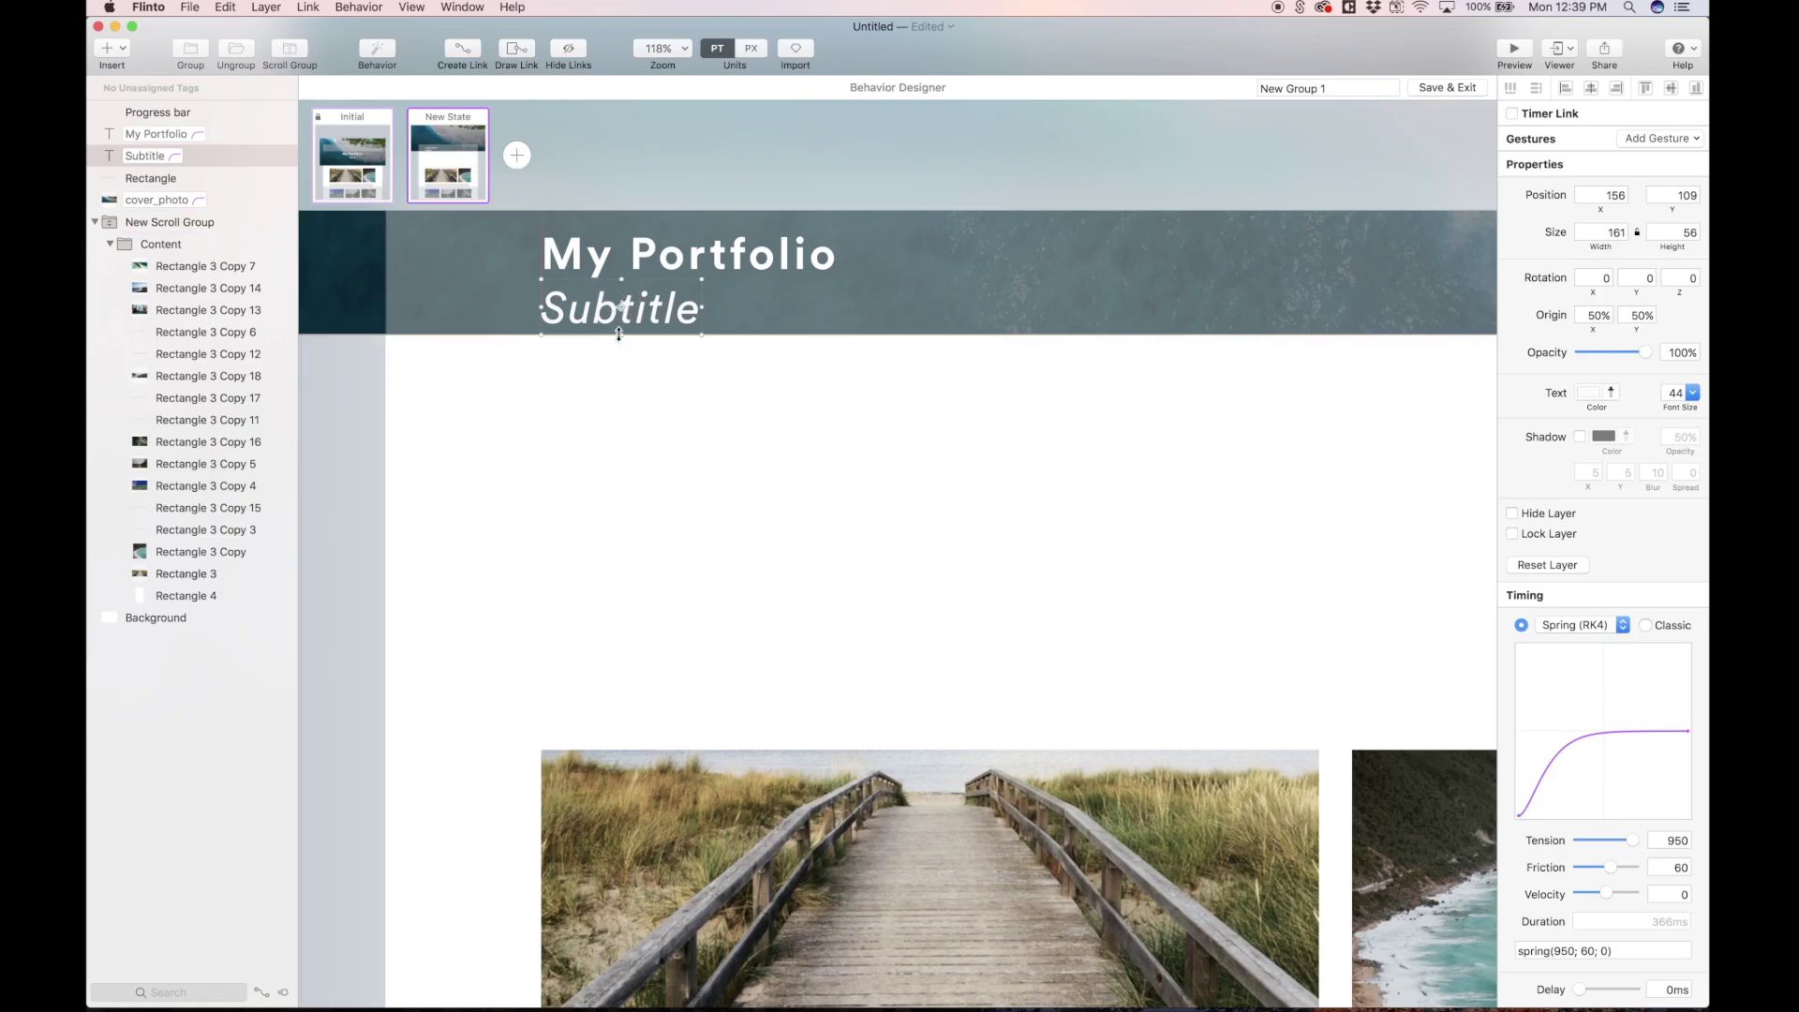
scroll(625, 314, "down", 5)
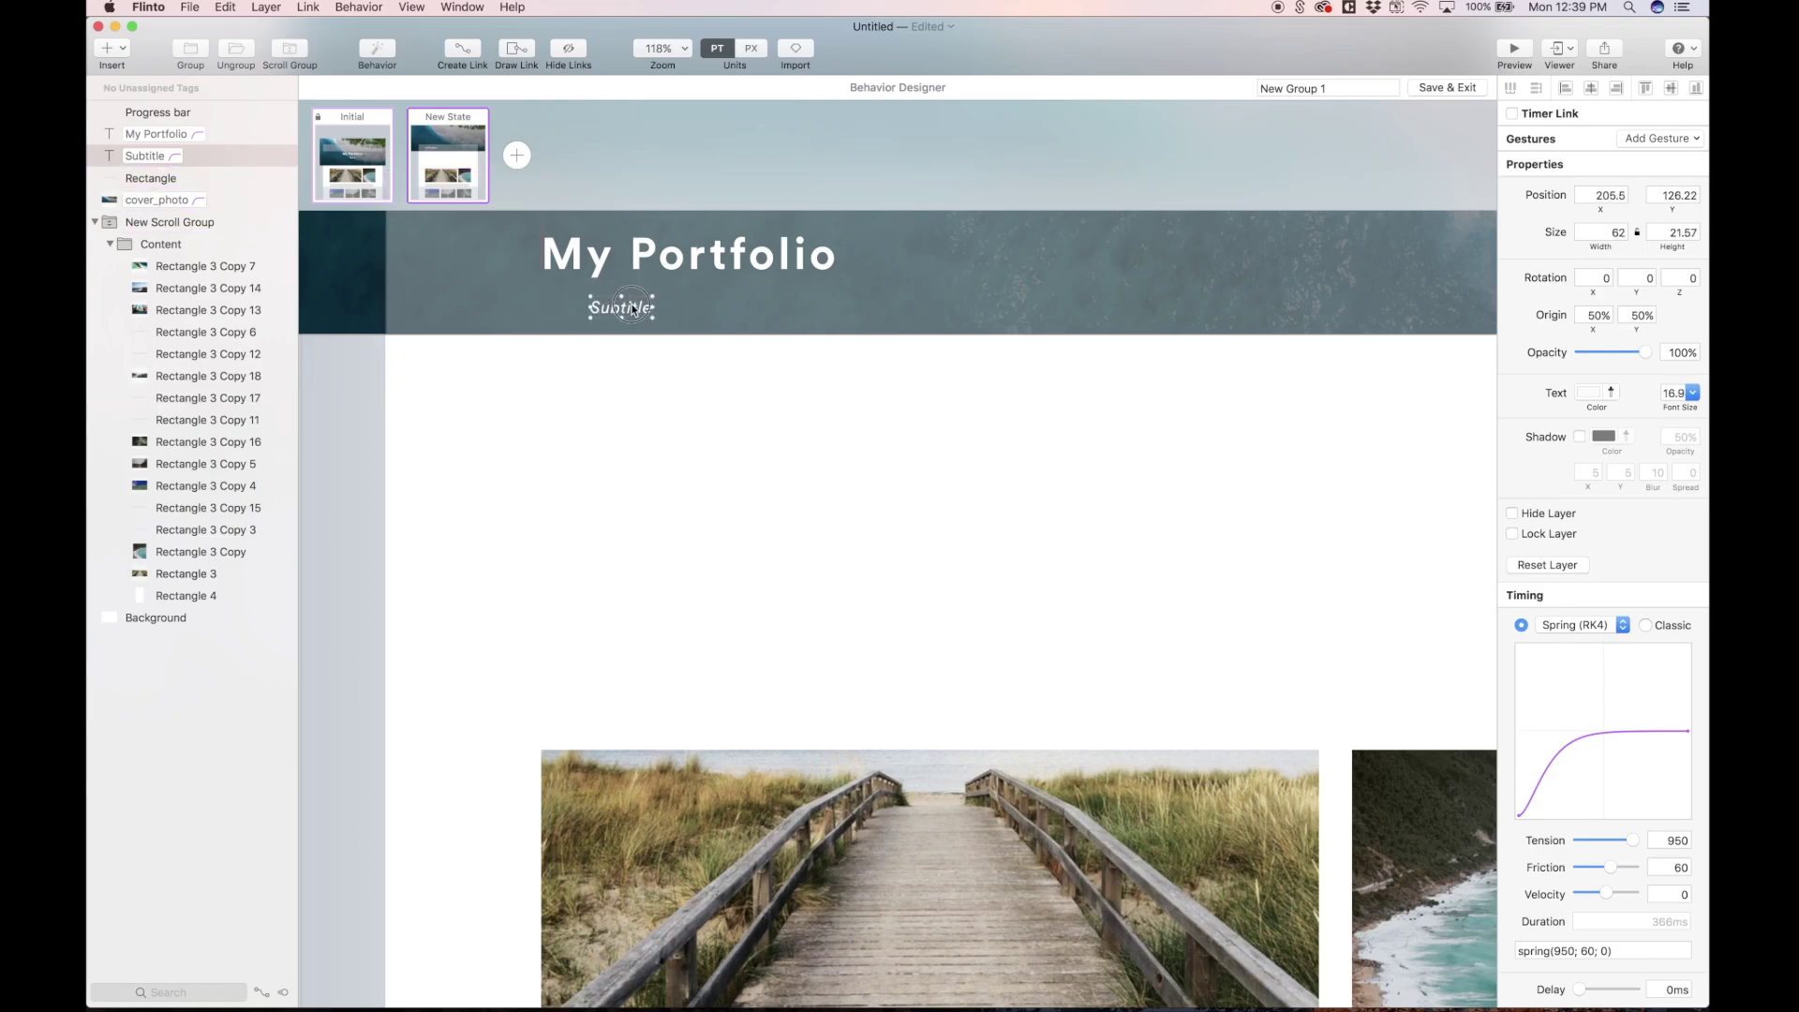
left_click_drag(635, 309, 582, 291)
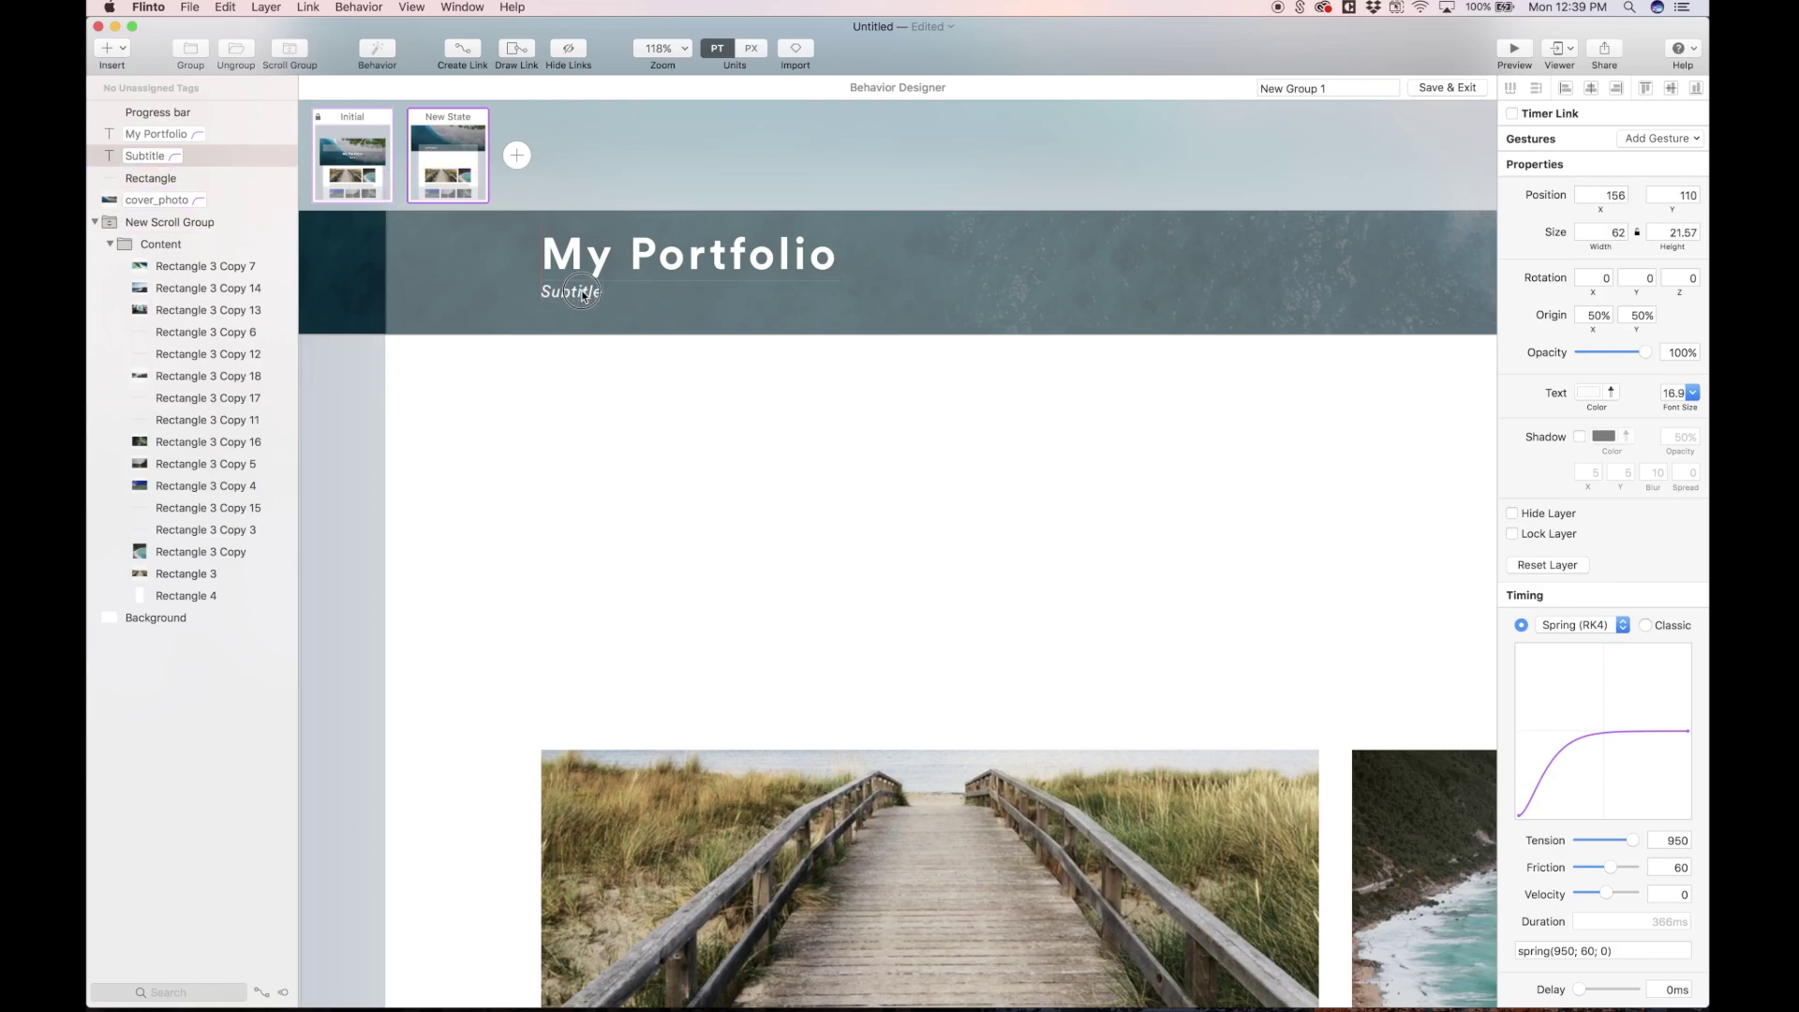
left_click_drag(1647, 355, 1580, 354)
scroll(800, 510, "down", 5)
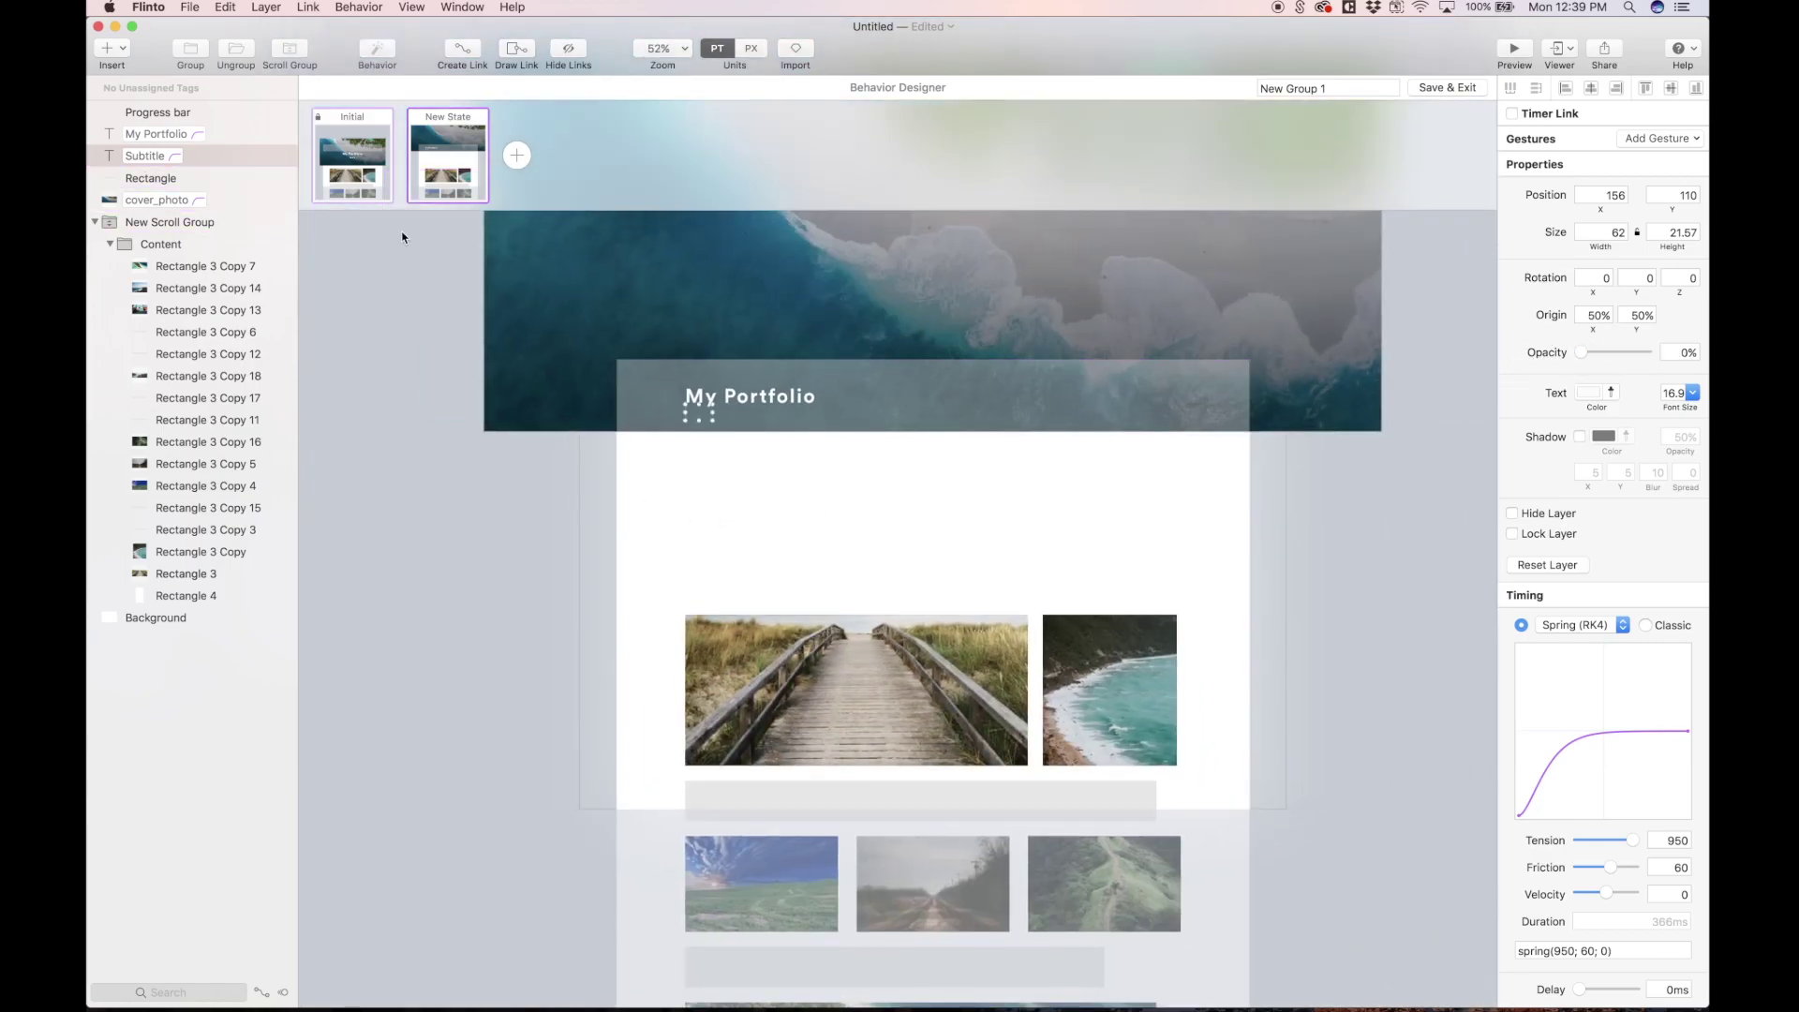
Play the transition between the Initial and New State layouts
left_click(363, 169)
left_click(442, 178)
left_click(362, 168)
Alternate between the Initial and New State thumbnails to compare, ending on Initial
left_click(430, 160)
left_click(431, 160)
left_click(450, 166)
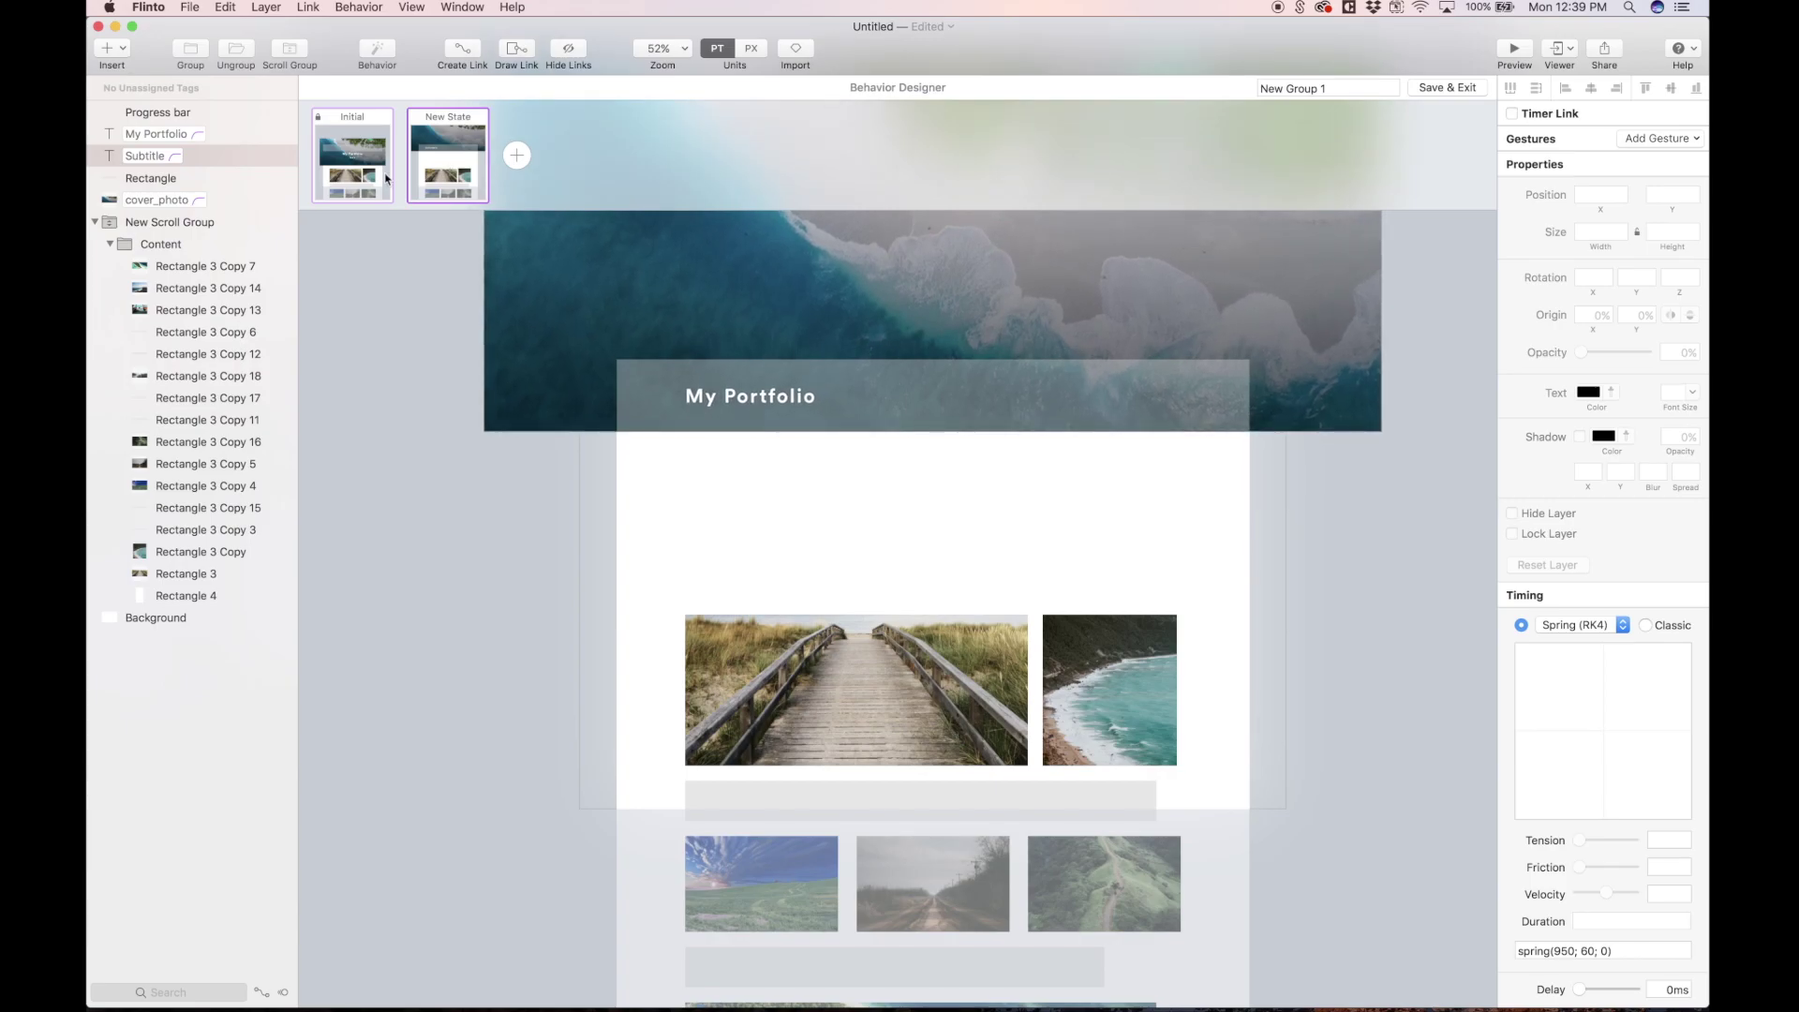
left_click(384, 180)
left_click(440, 176)
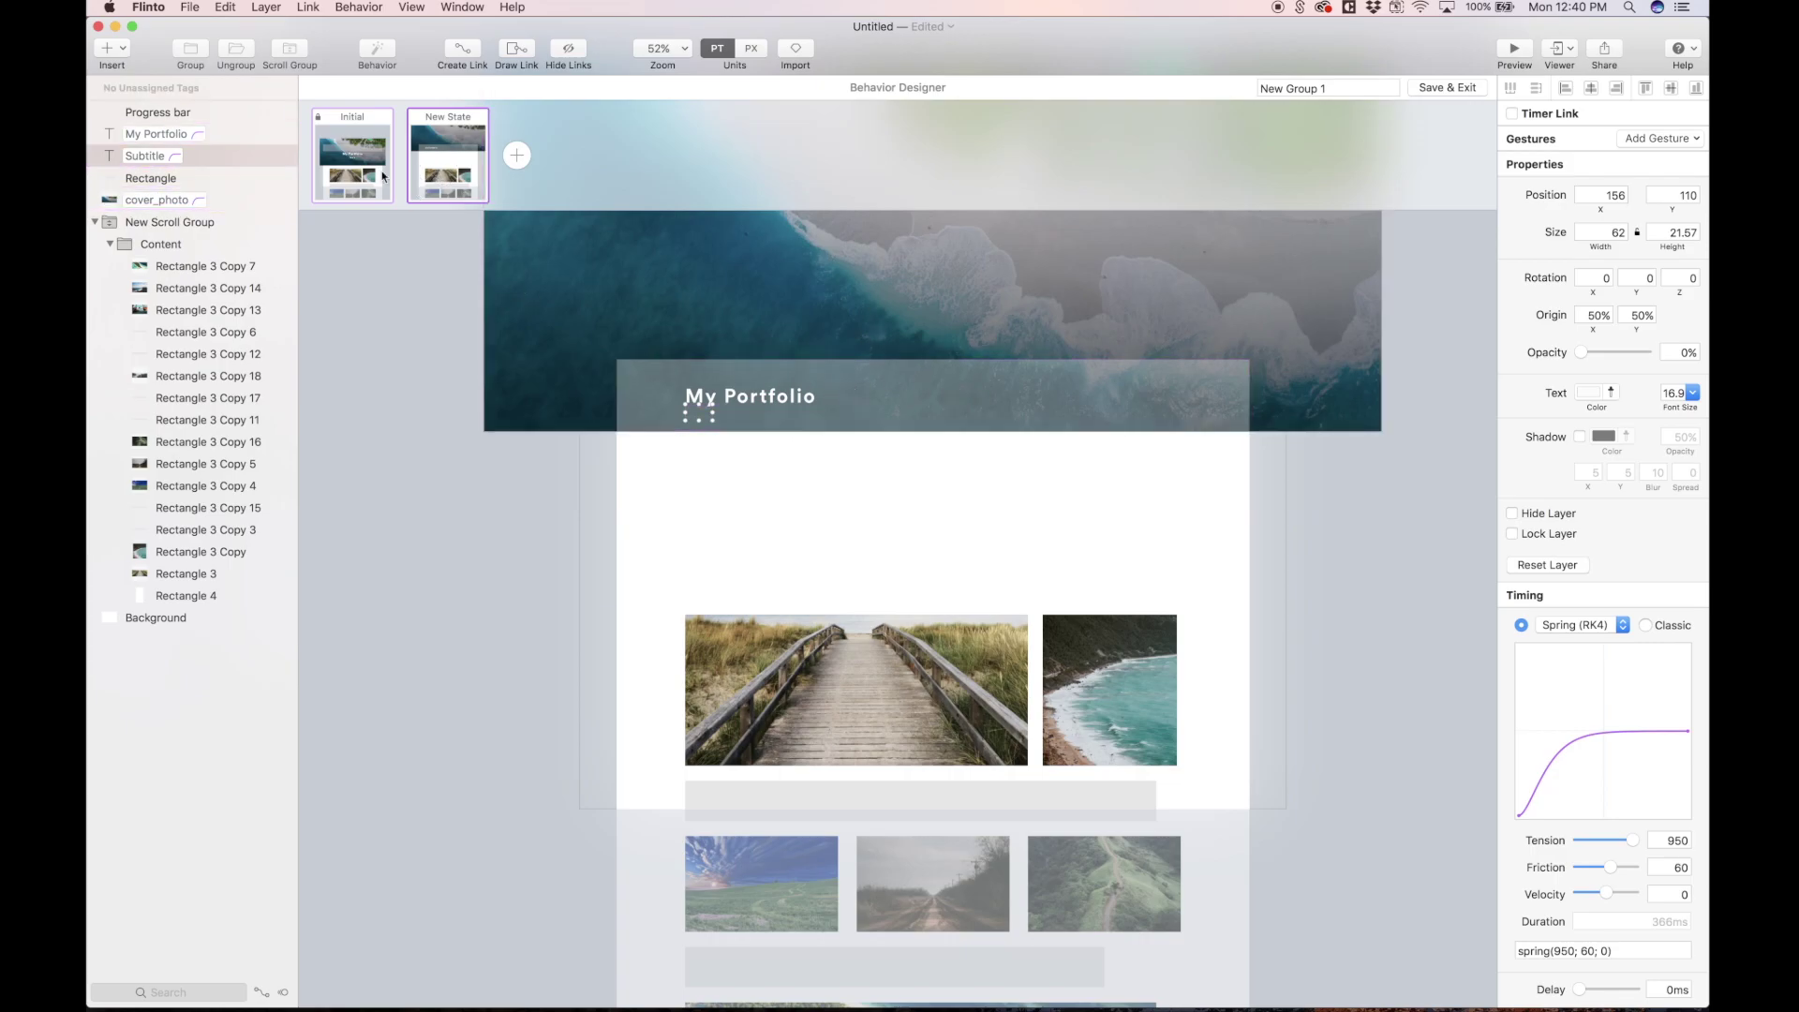
left_click(363, 180)
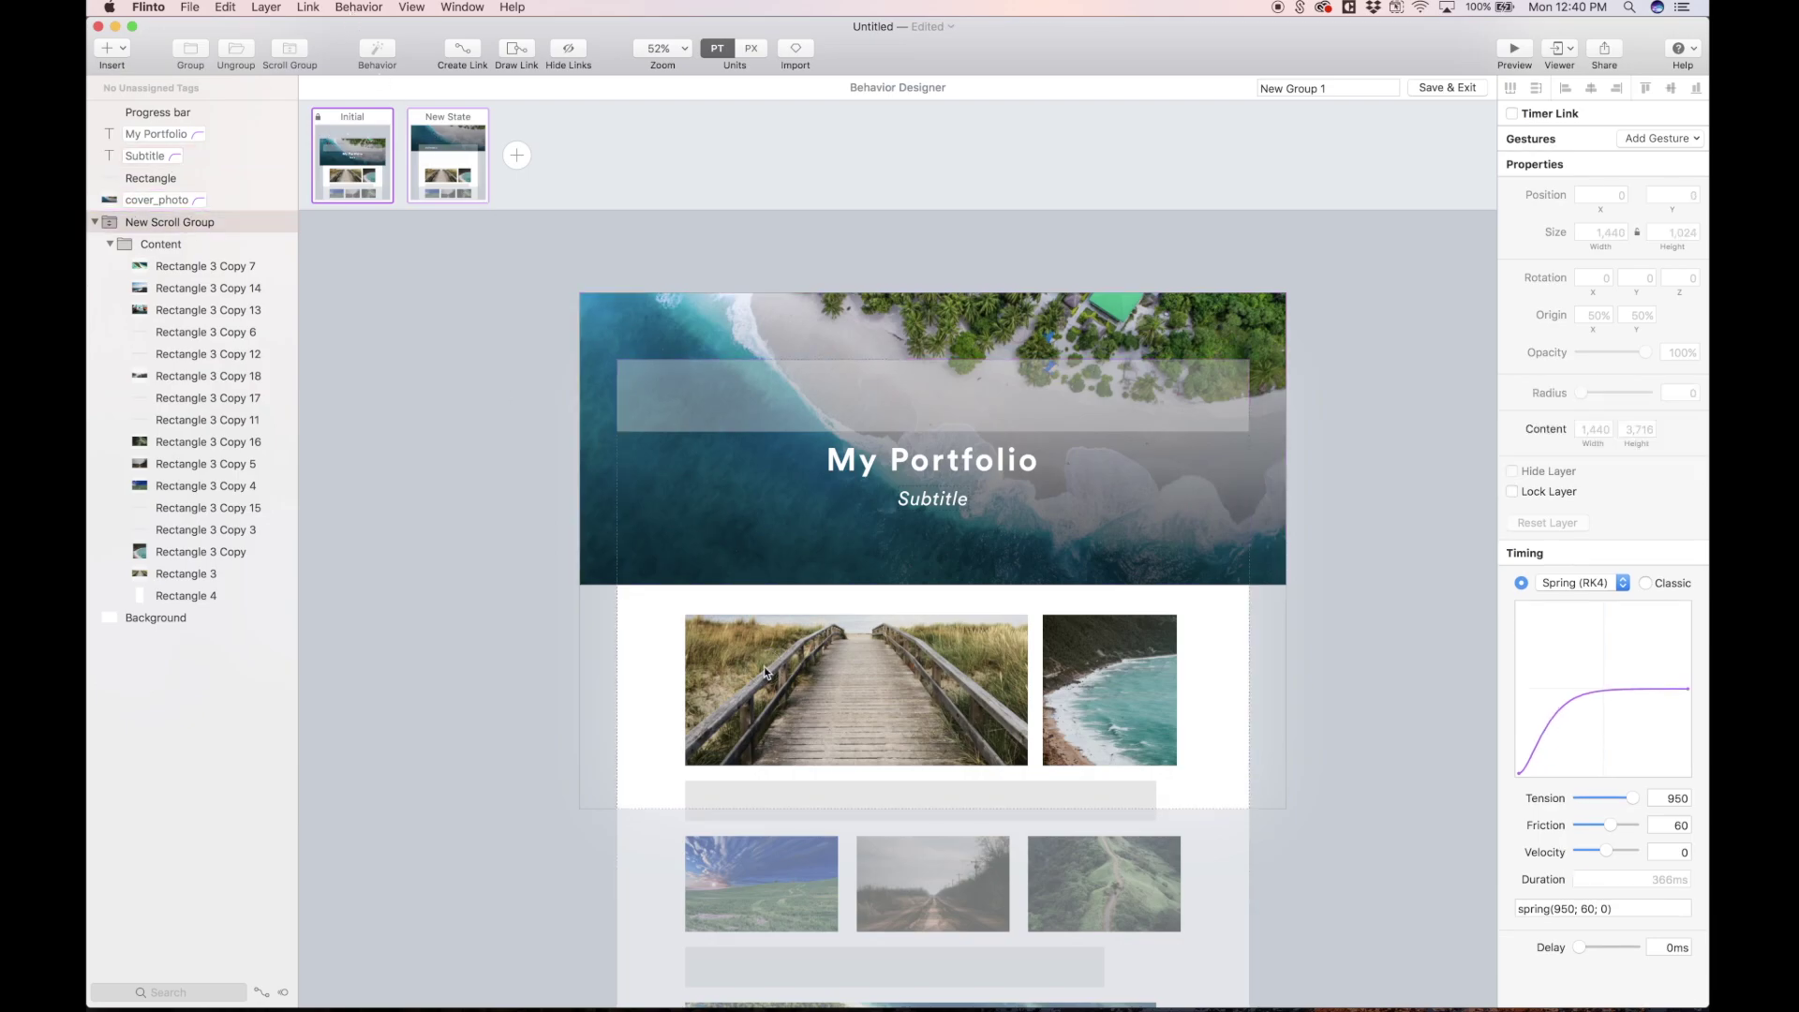
Add a Scroll gesture to New Scroll Group targeting New State
left_click(95, 223)
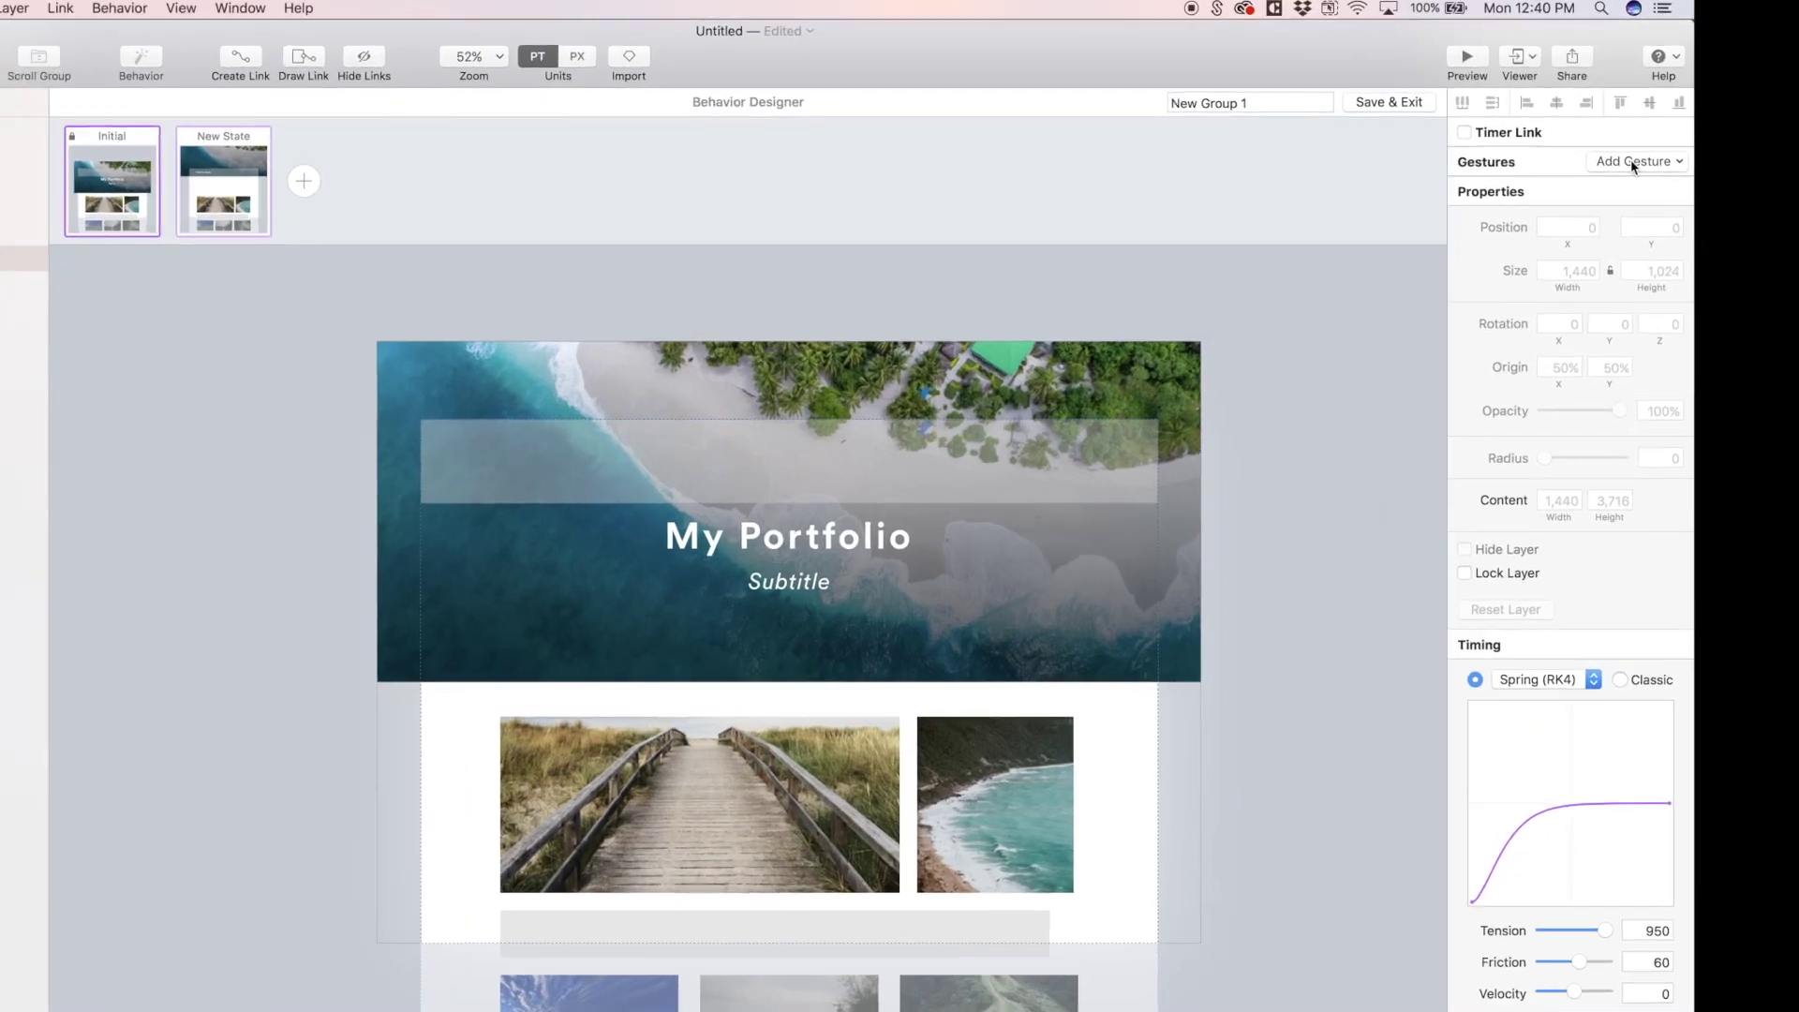
left_click(1655, 138)
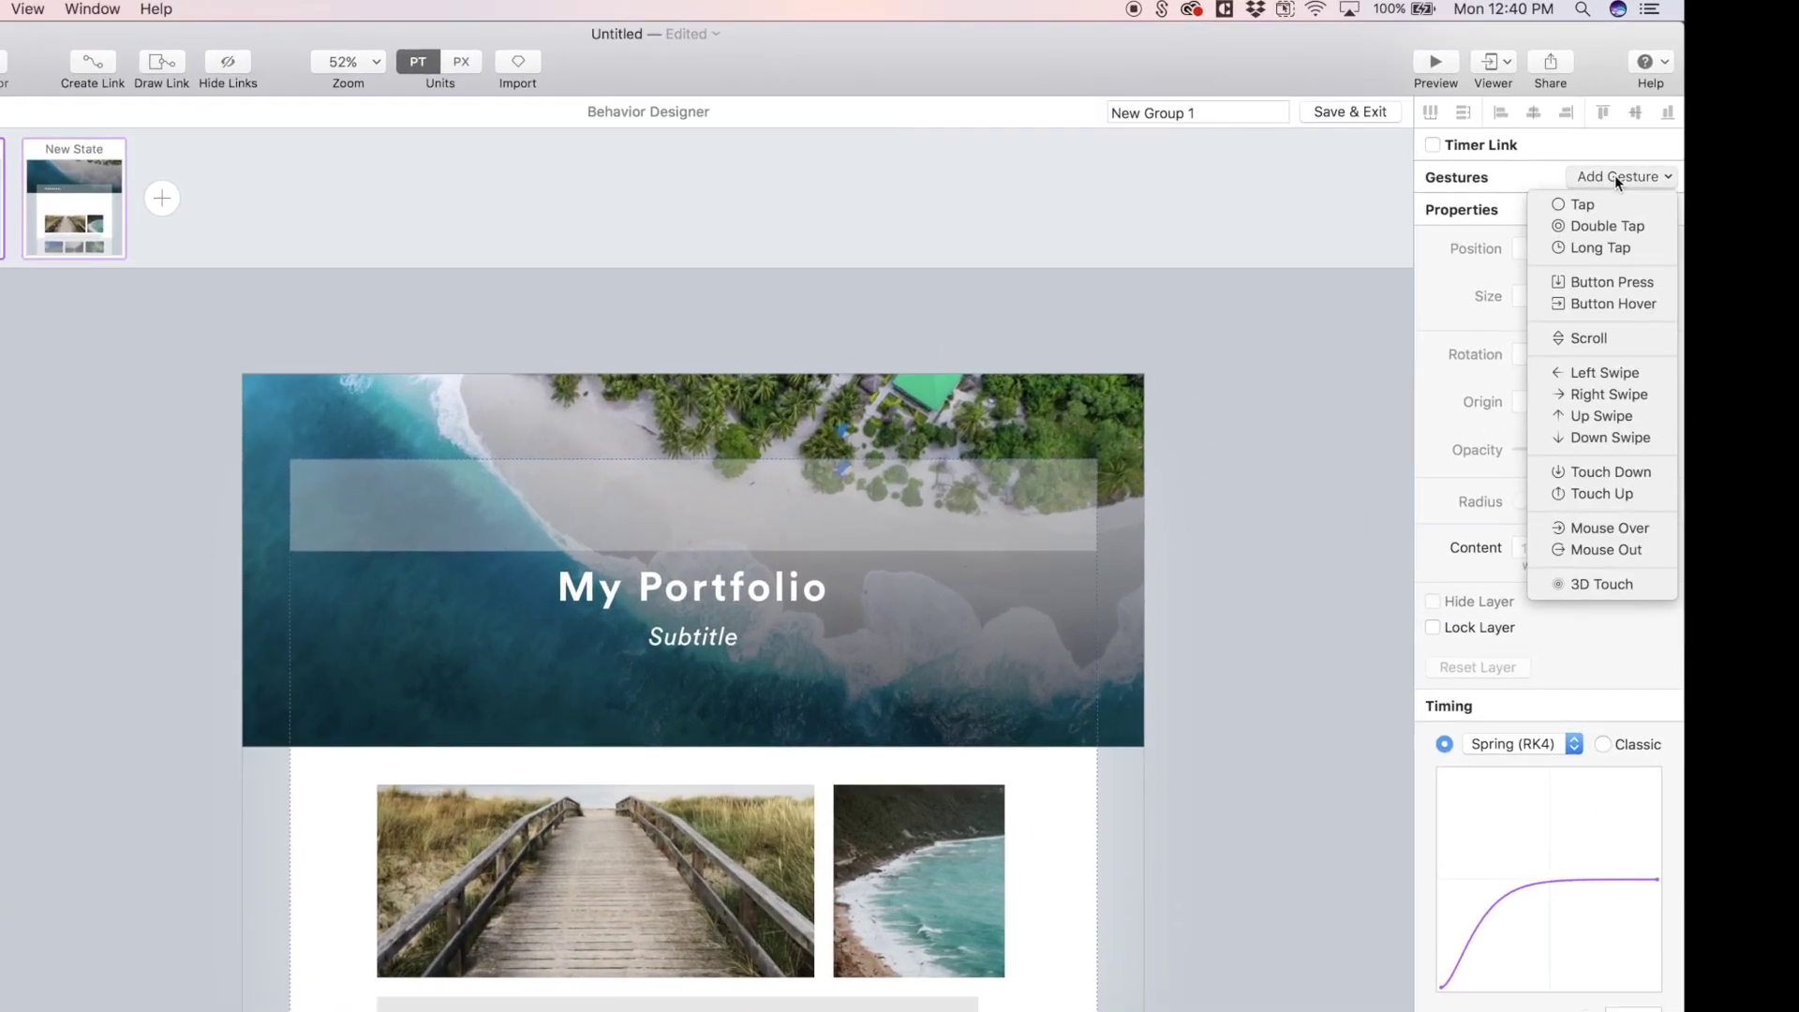
left_click(1643, 347)
scroll(1071, 581, "up", 2)
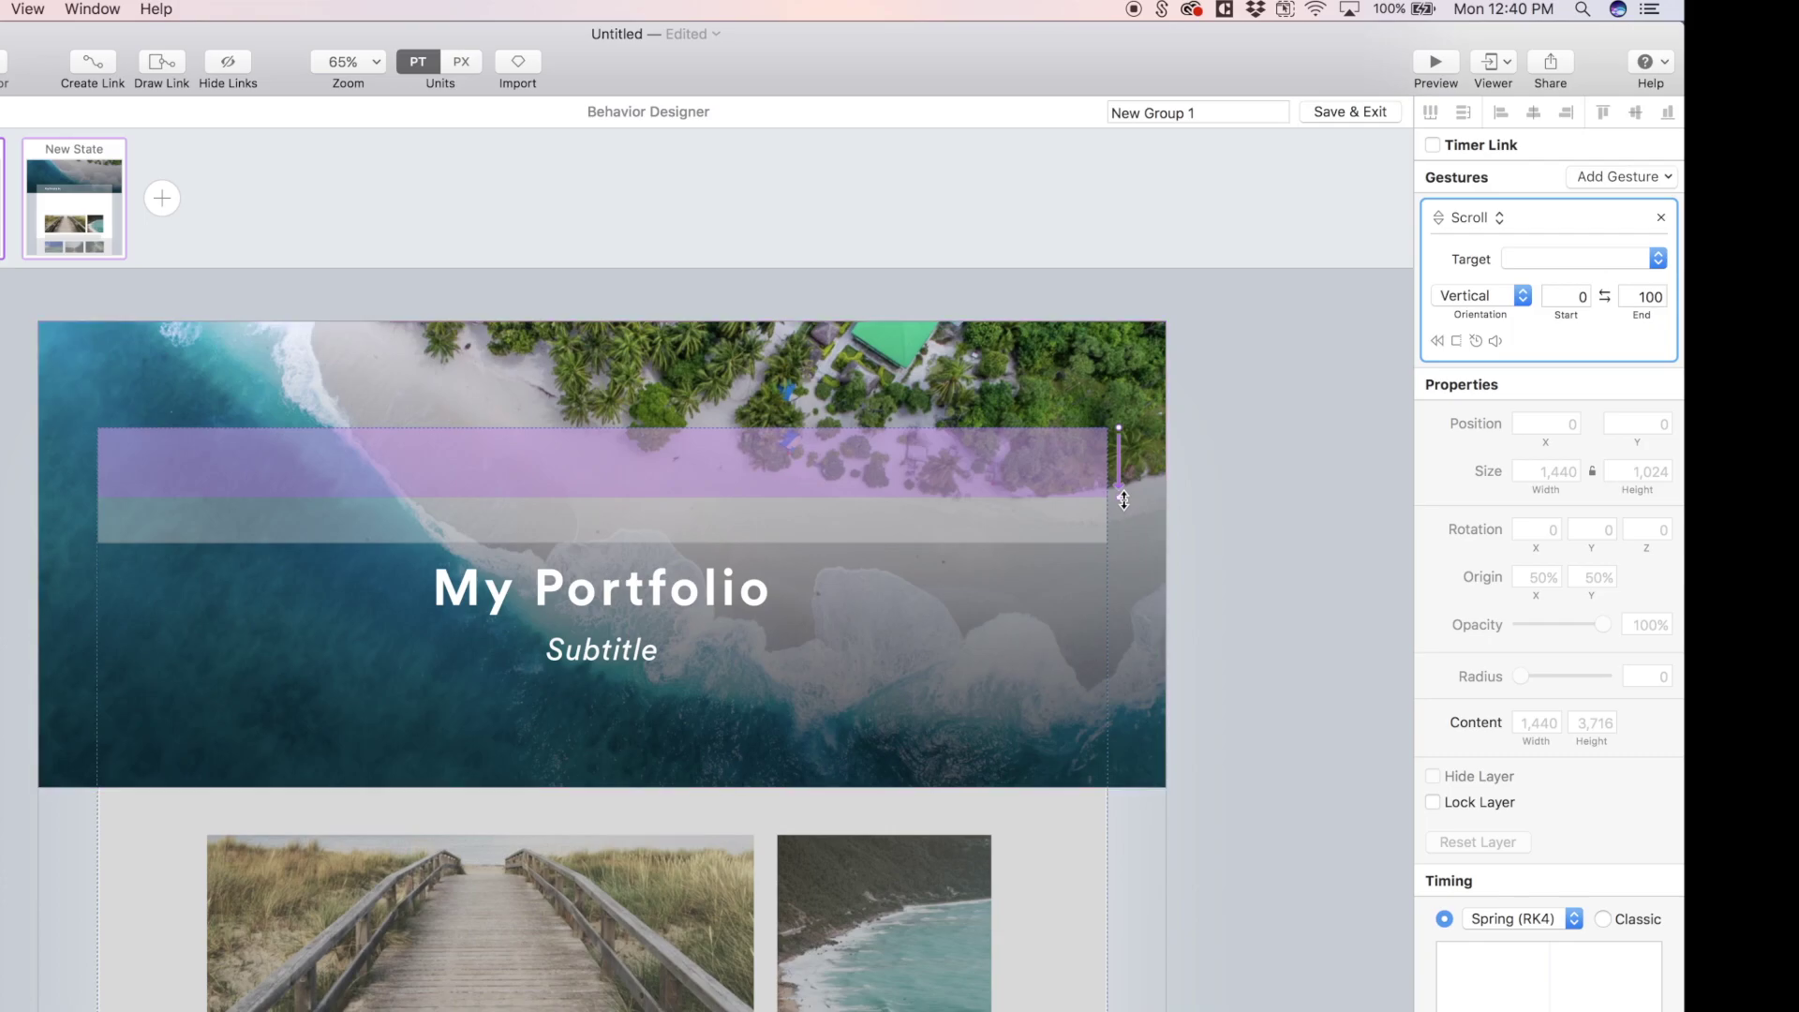
left_click(1599, 257)
left_click(1593, 307)
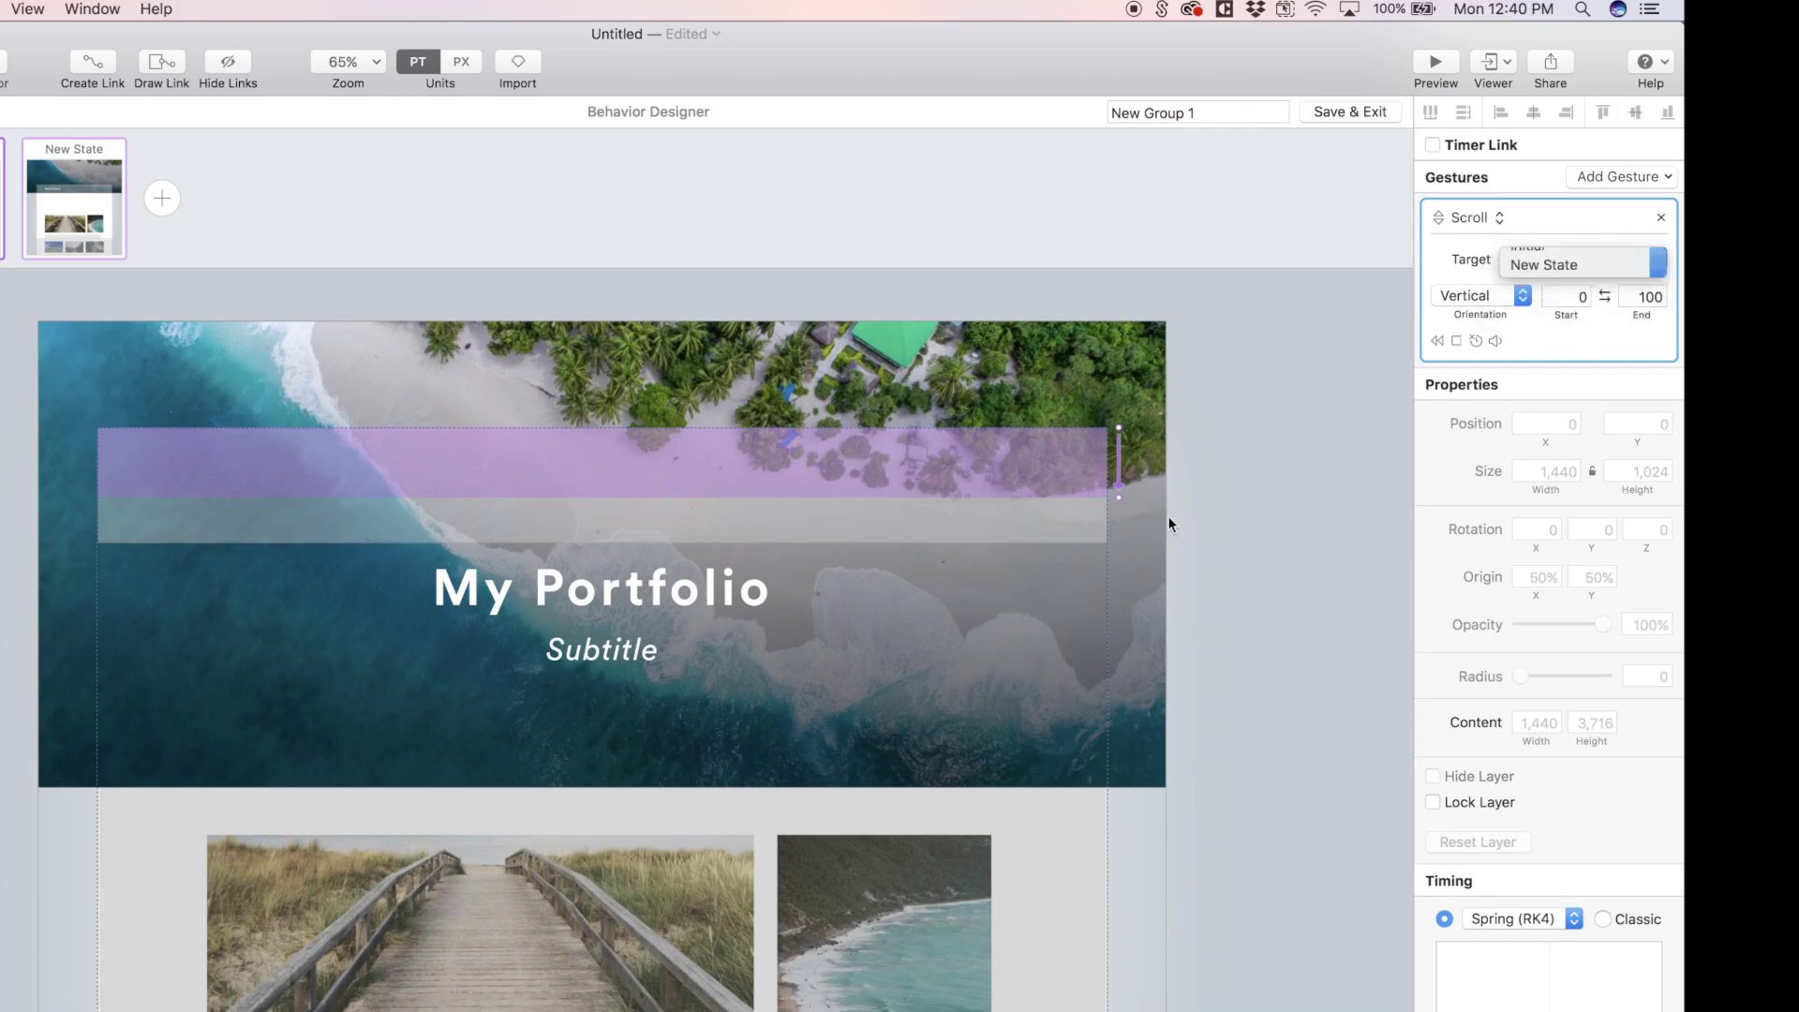
Set the scroll gesture's End to 220 and open the preview
left_click_drag(1119, 498, 1119, 601)
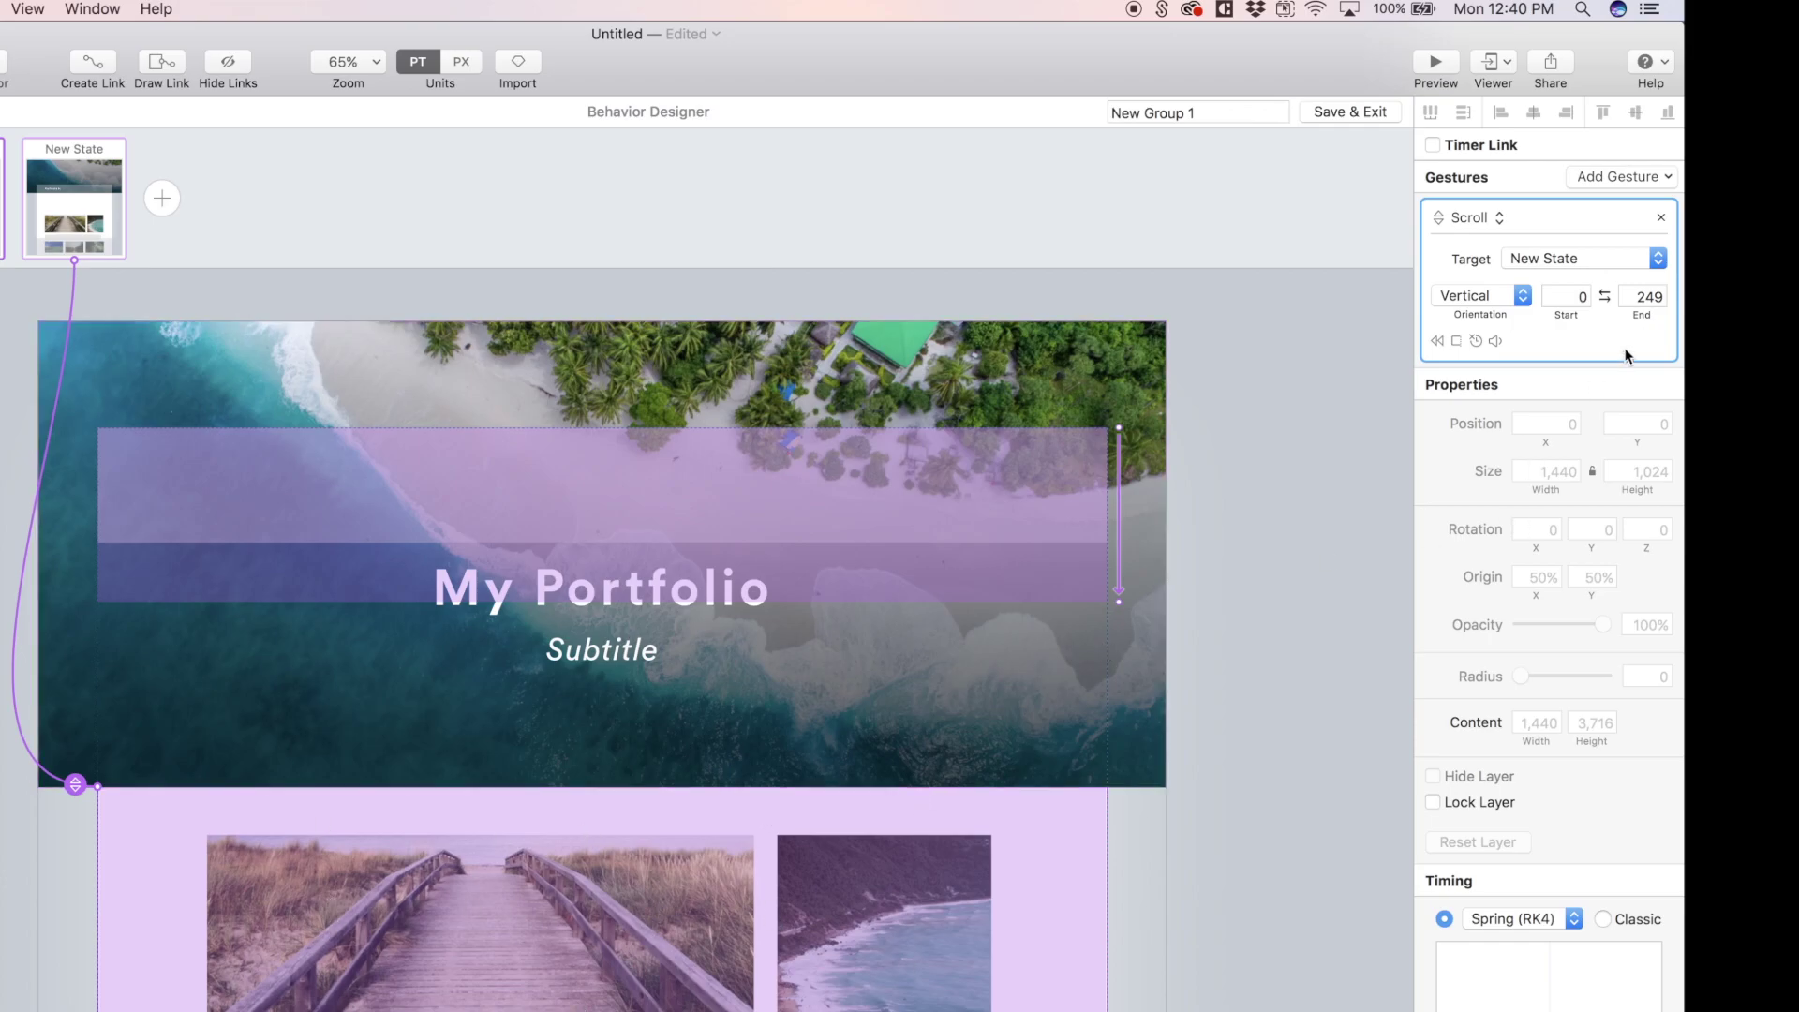
left_click(1673, 296)
type("220")
key("Return")
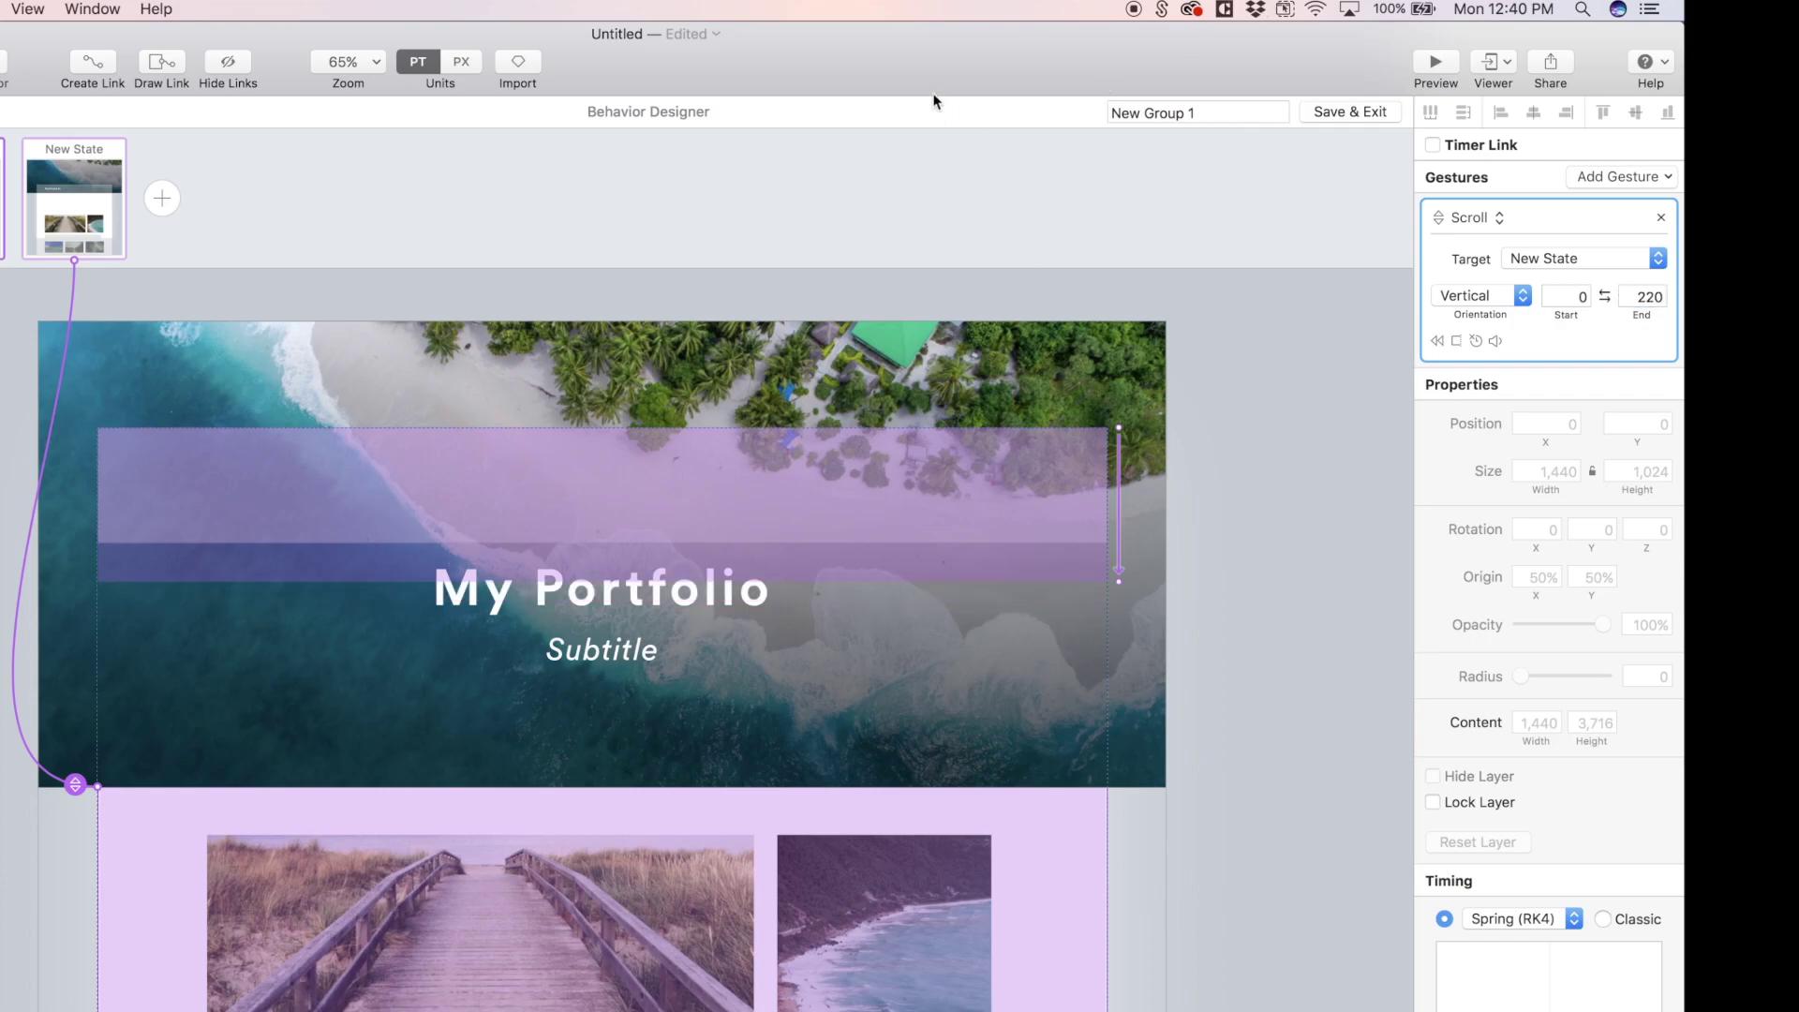
left_click(1449, 70)
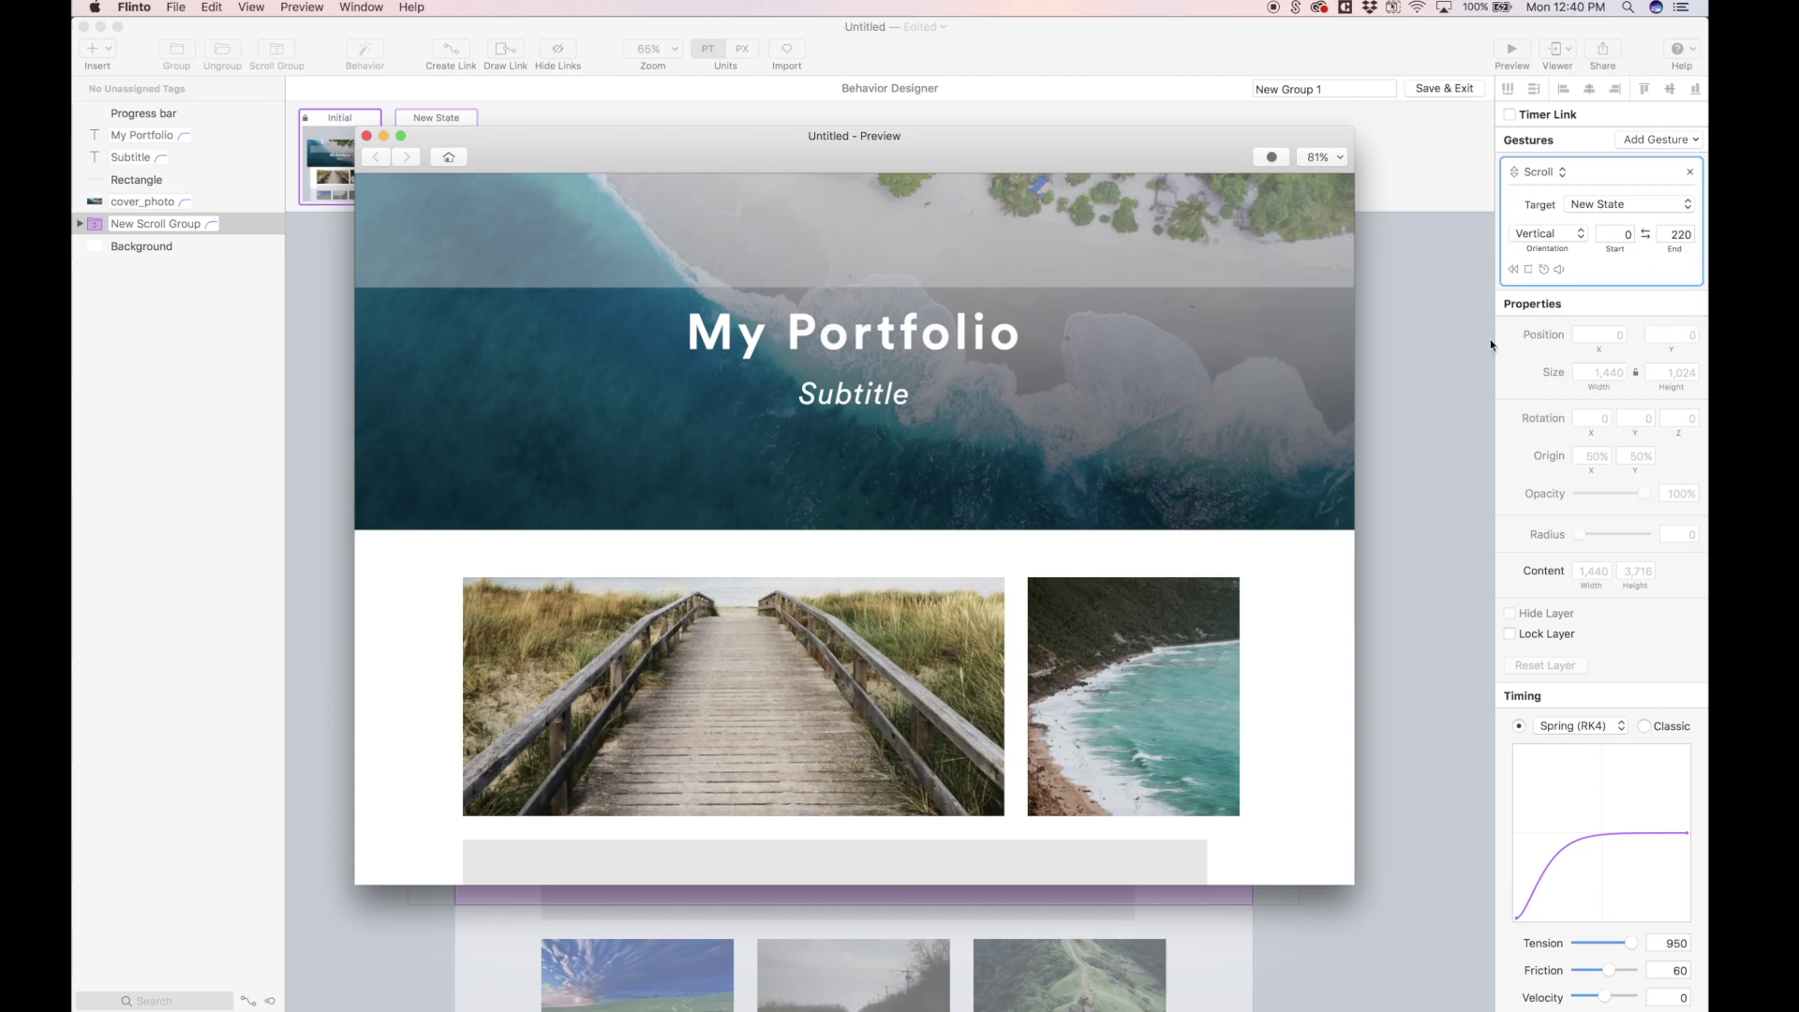
Scroll the gallery up and down in the preview to test the header transition, then close it
scroll(878, 703, "down", 5)
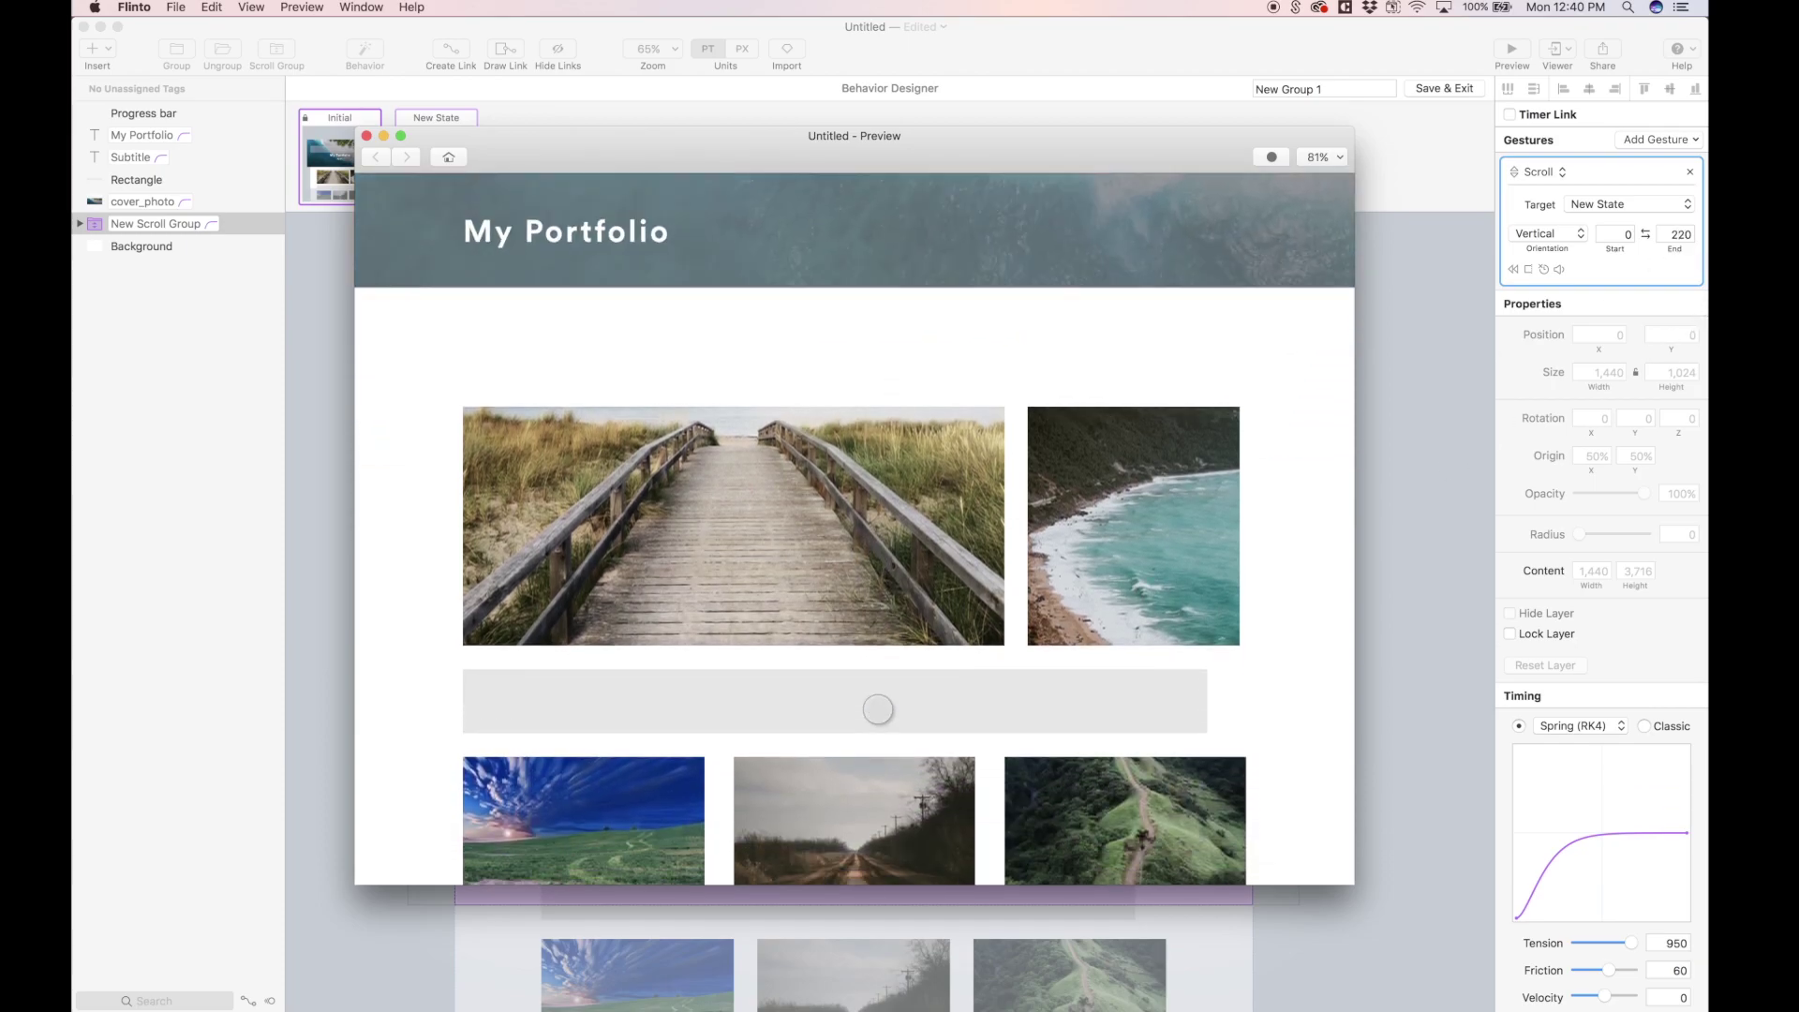
scroll(878, 709, "up", 10)
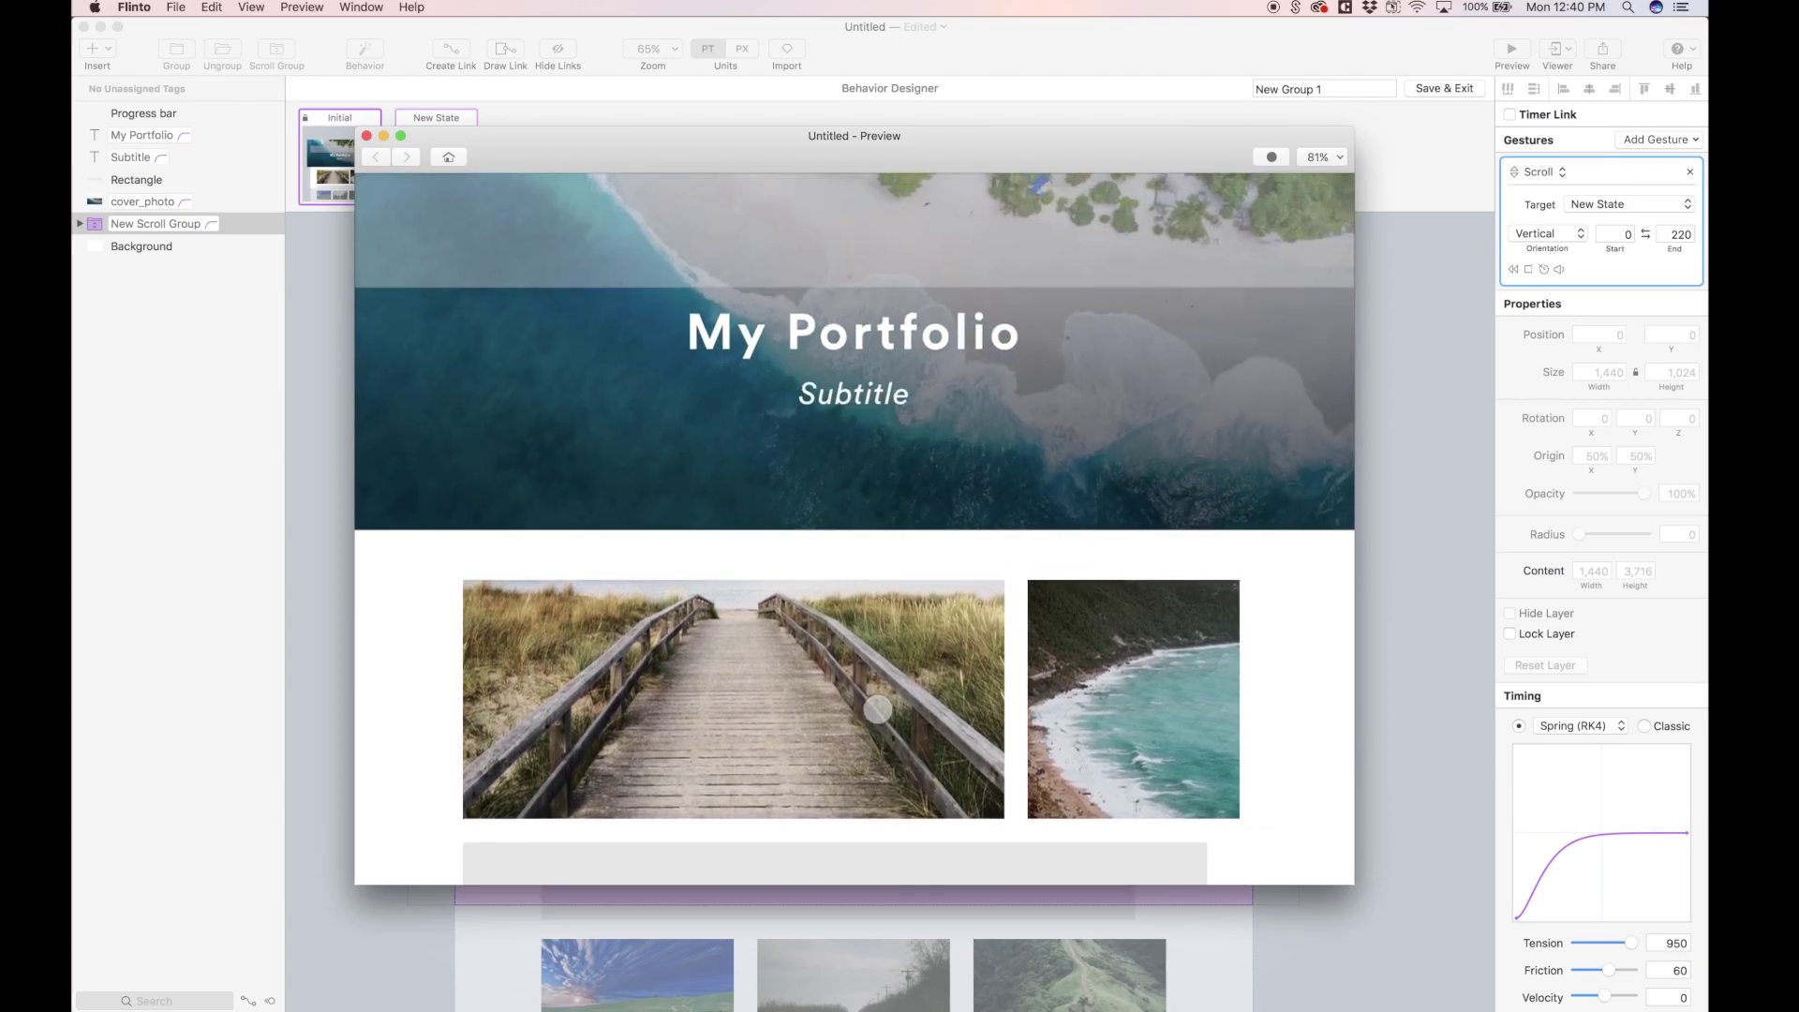
scroll(878, 709, "down", 5)
scroll(878, 710, "up", 10)
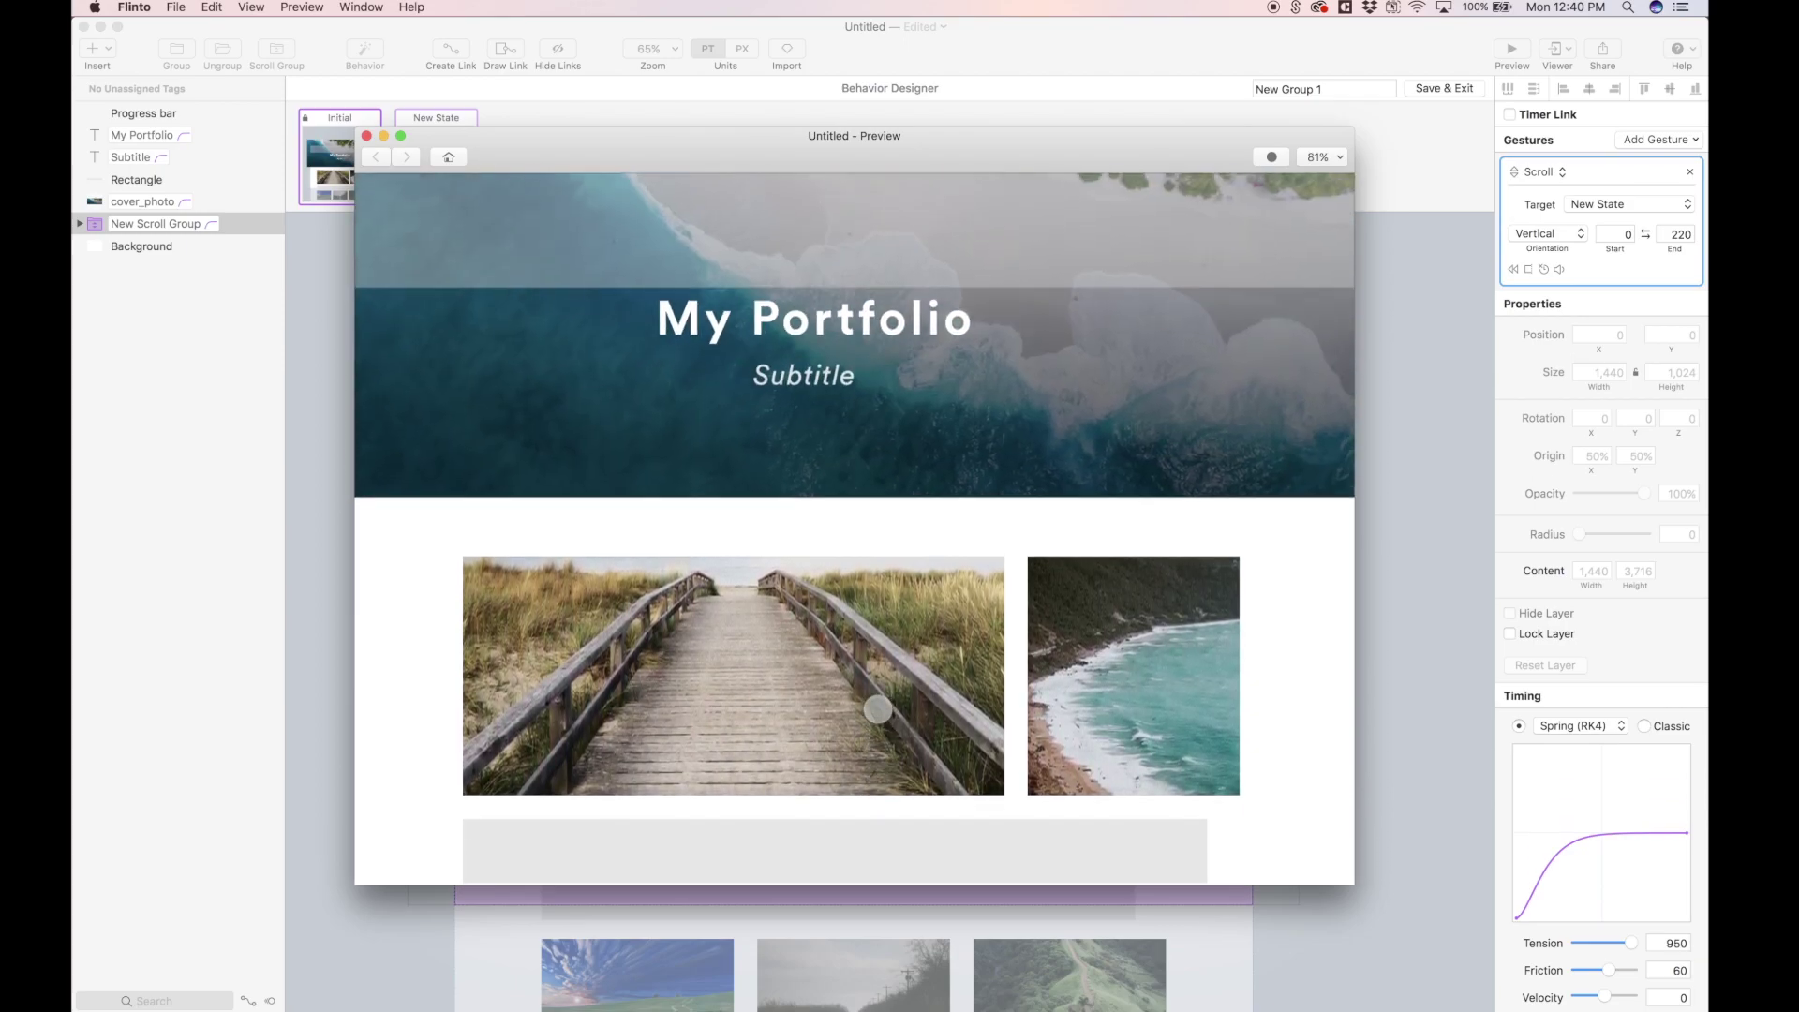
scroll(878, 709, "down", 3)
scroll(878, 709, "up", 8)
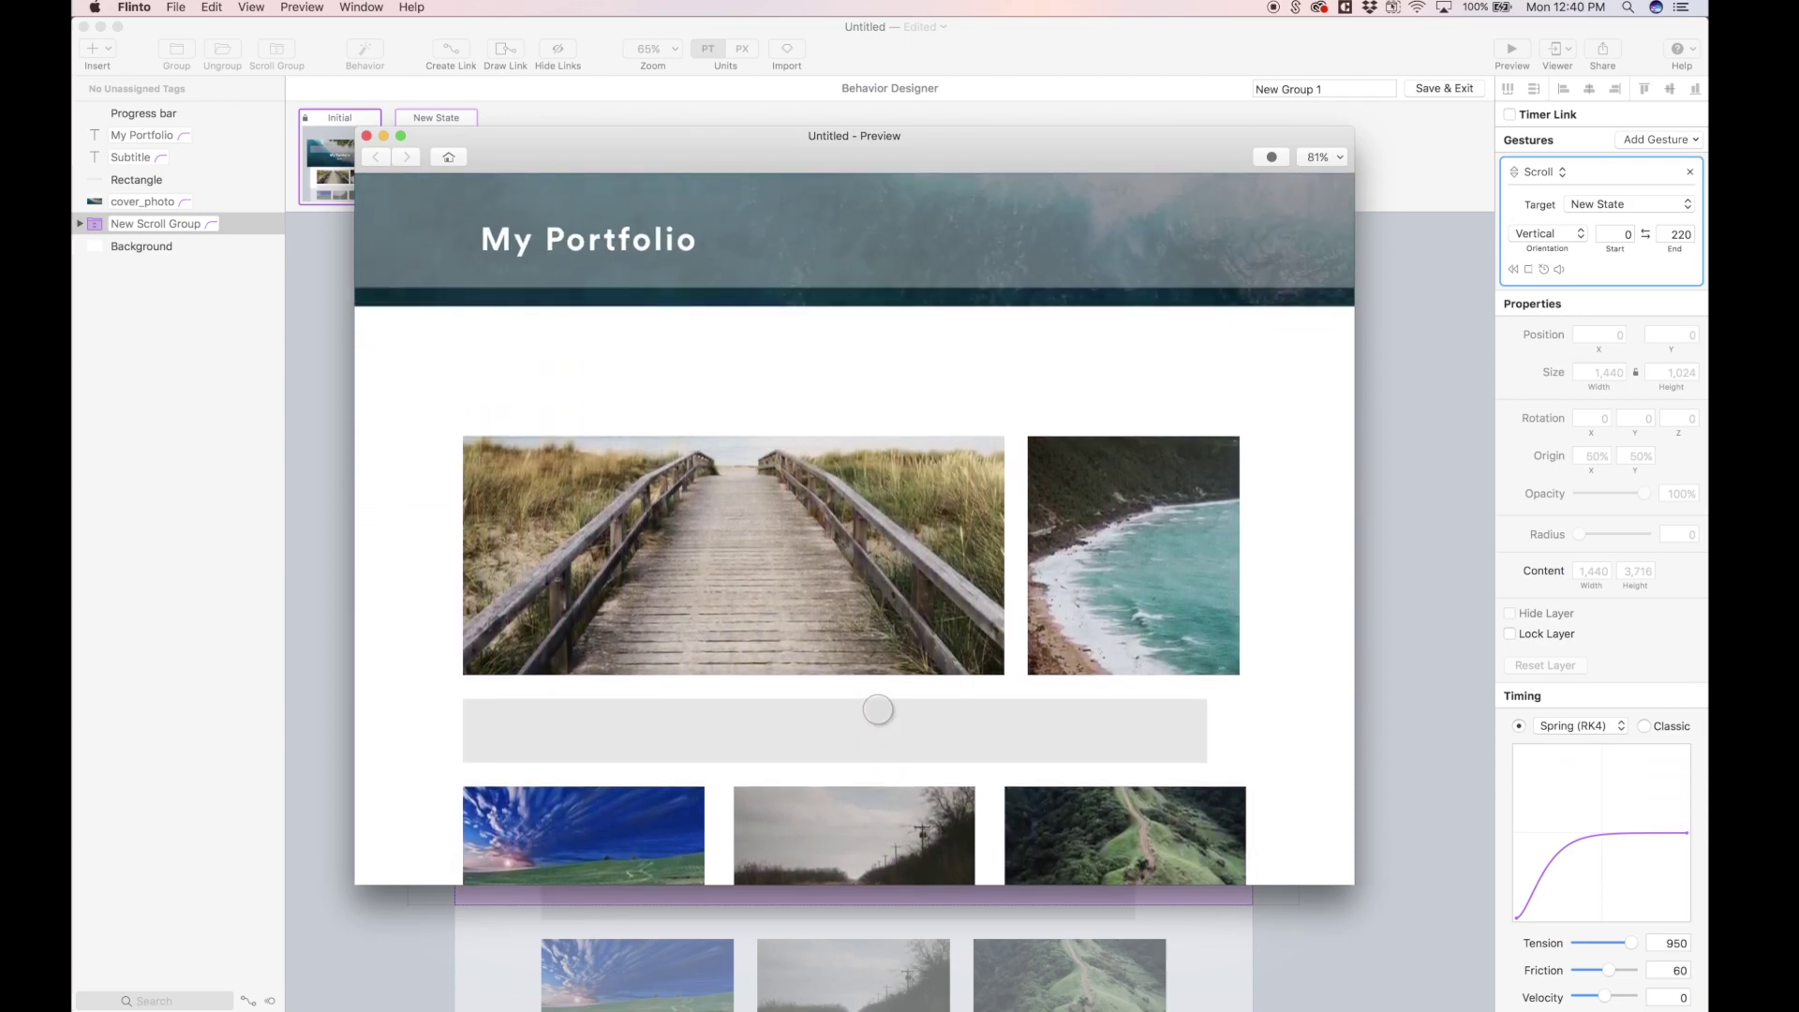
scroll(878, 710, "down", 5)
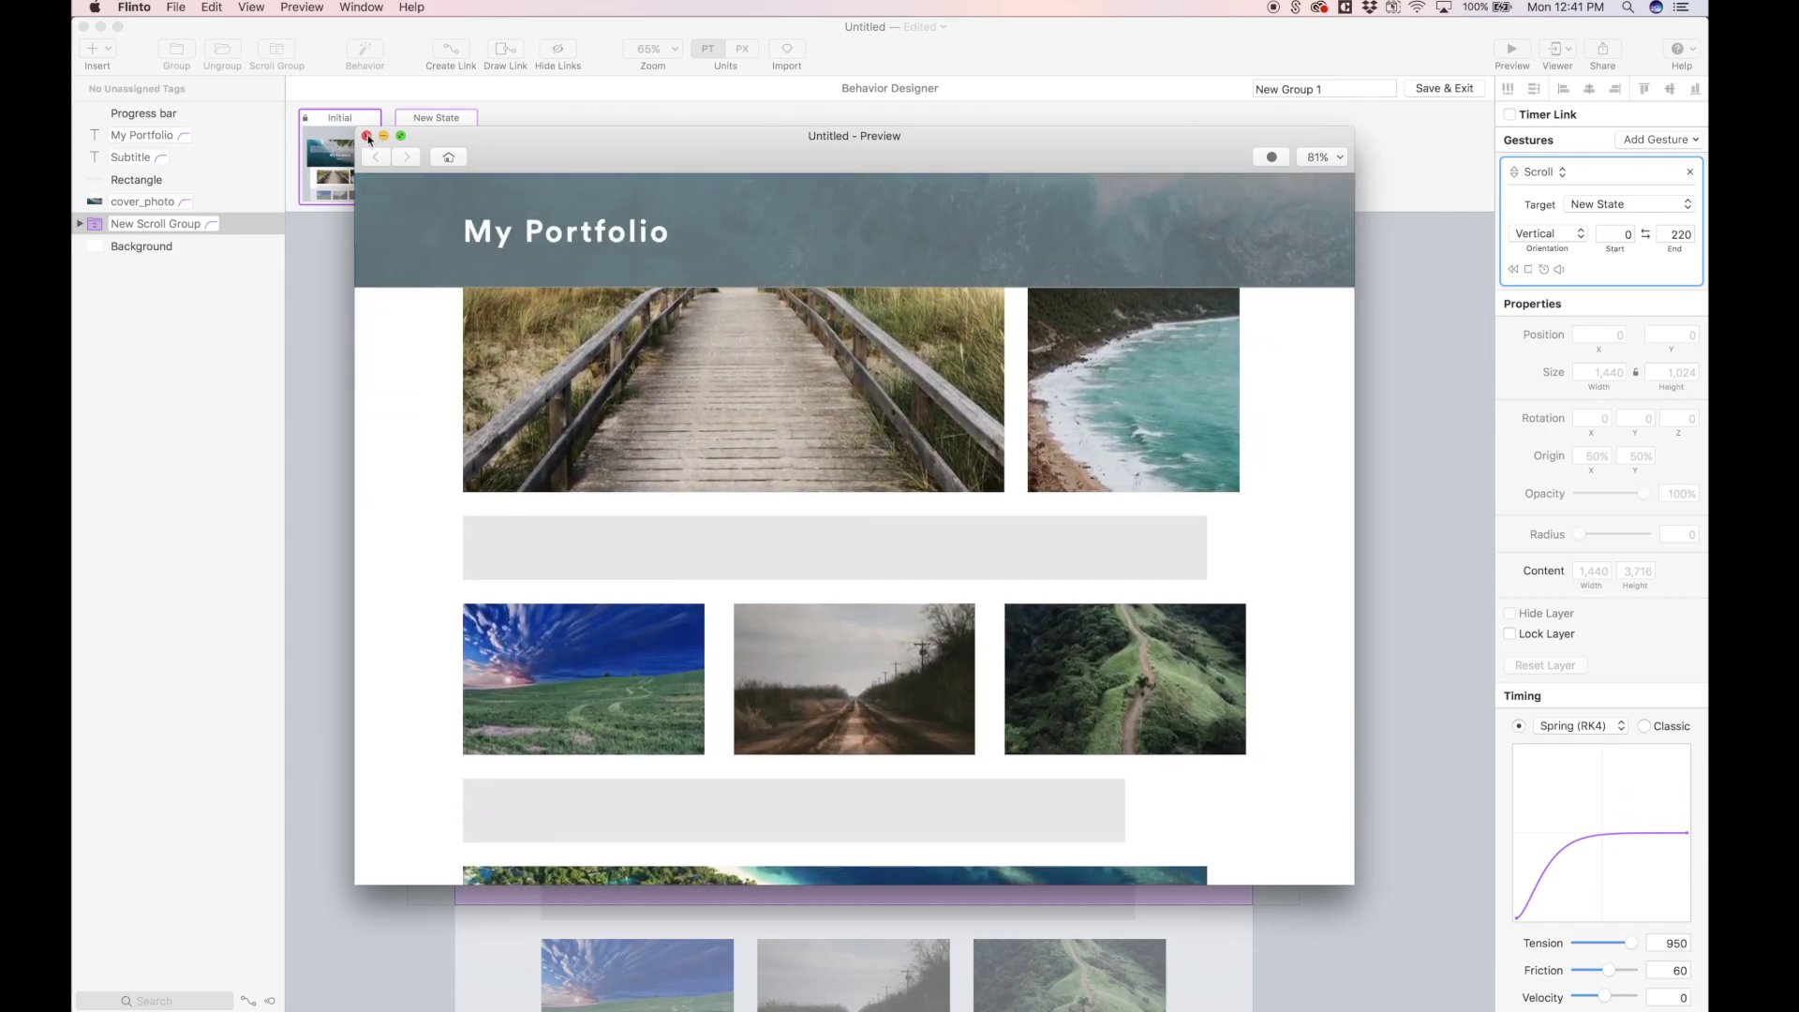
scroll(570, 361, "up", 5)
scroll(708, 634, "down", 3)
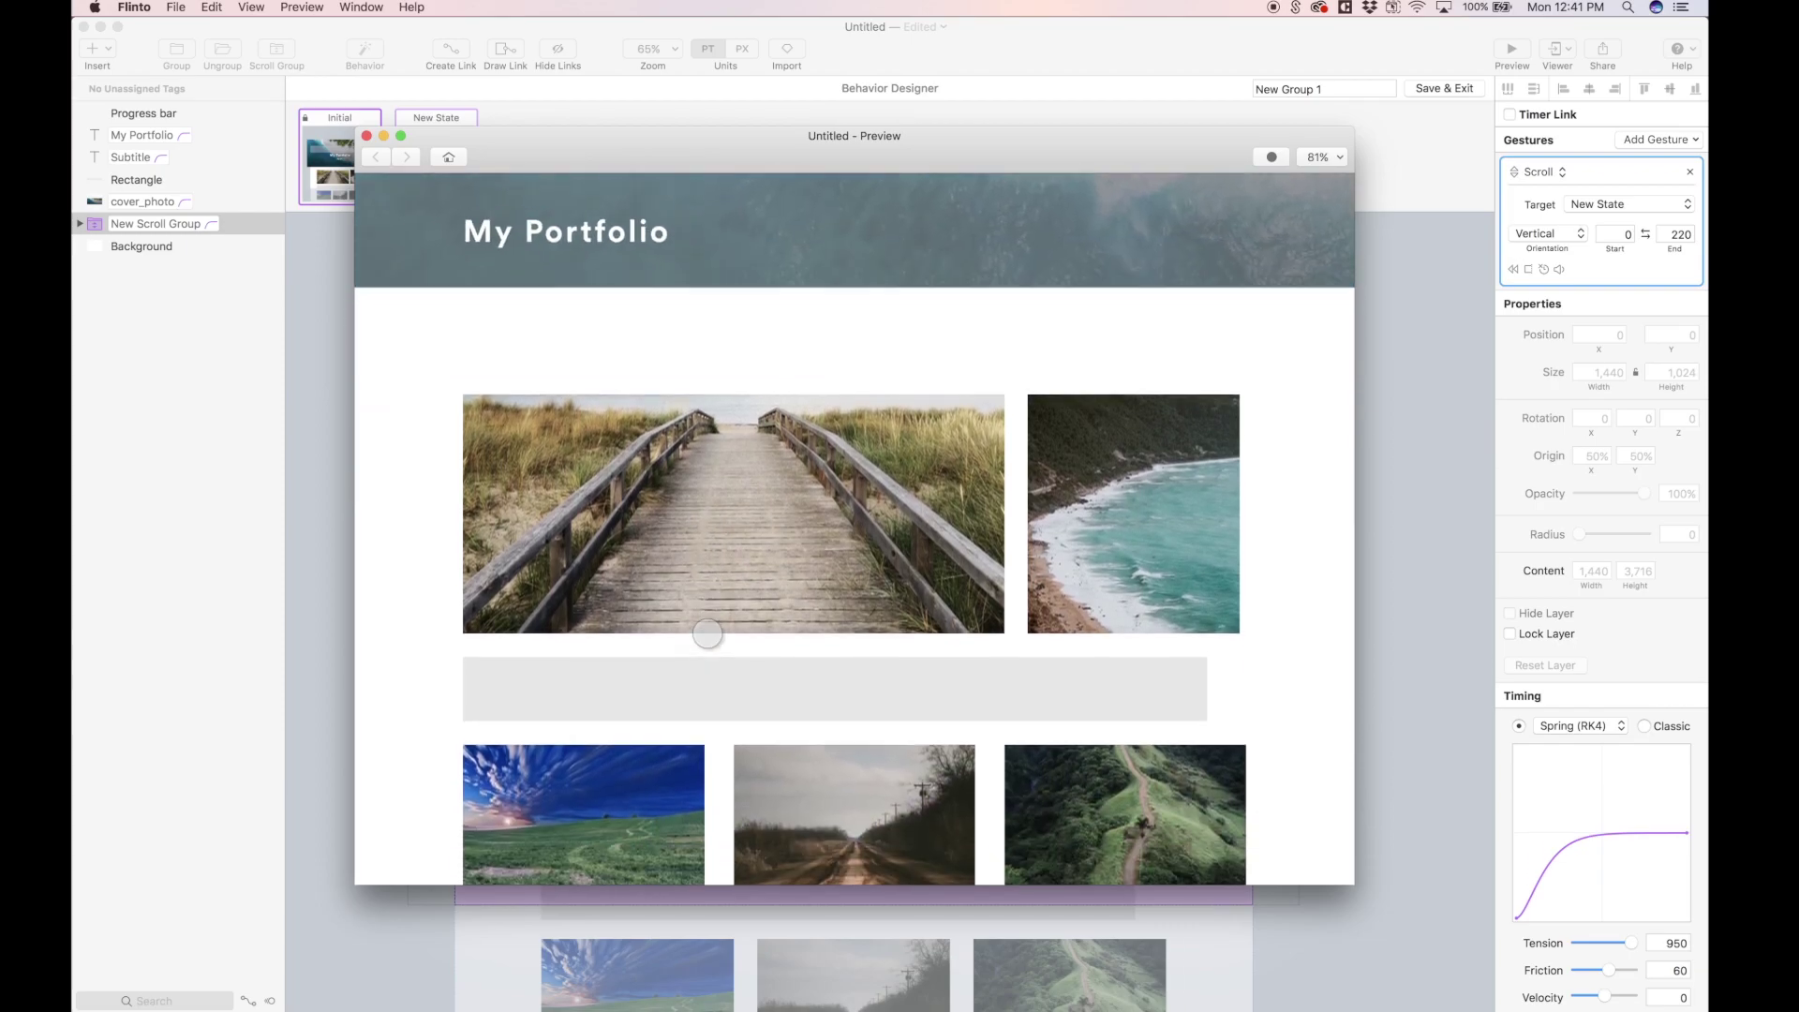
scroll(708, 634, "up", 3)
scroll(707, 633, "down", 3)
scroll(707, 634, "up", 3)
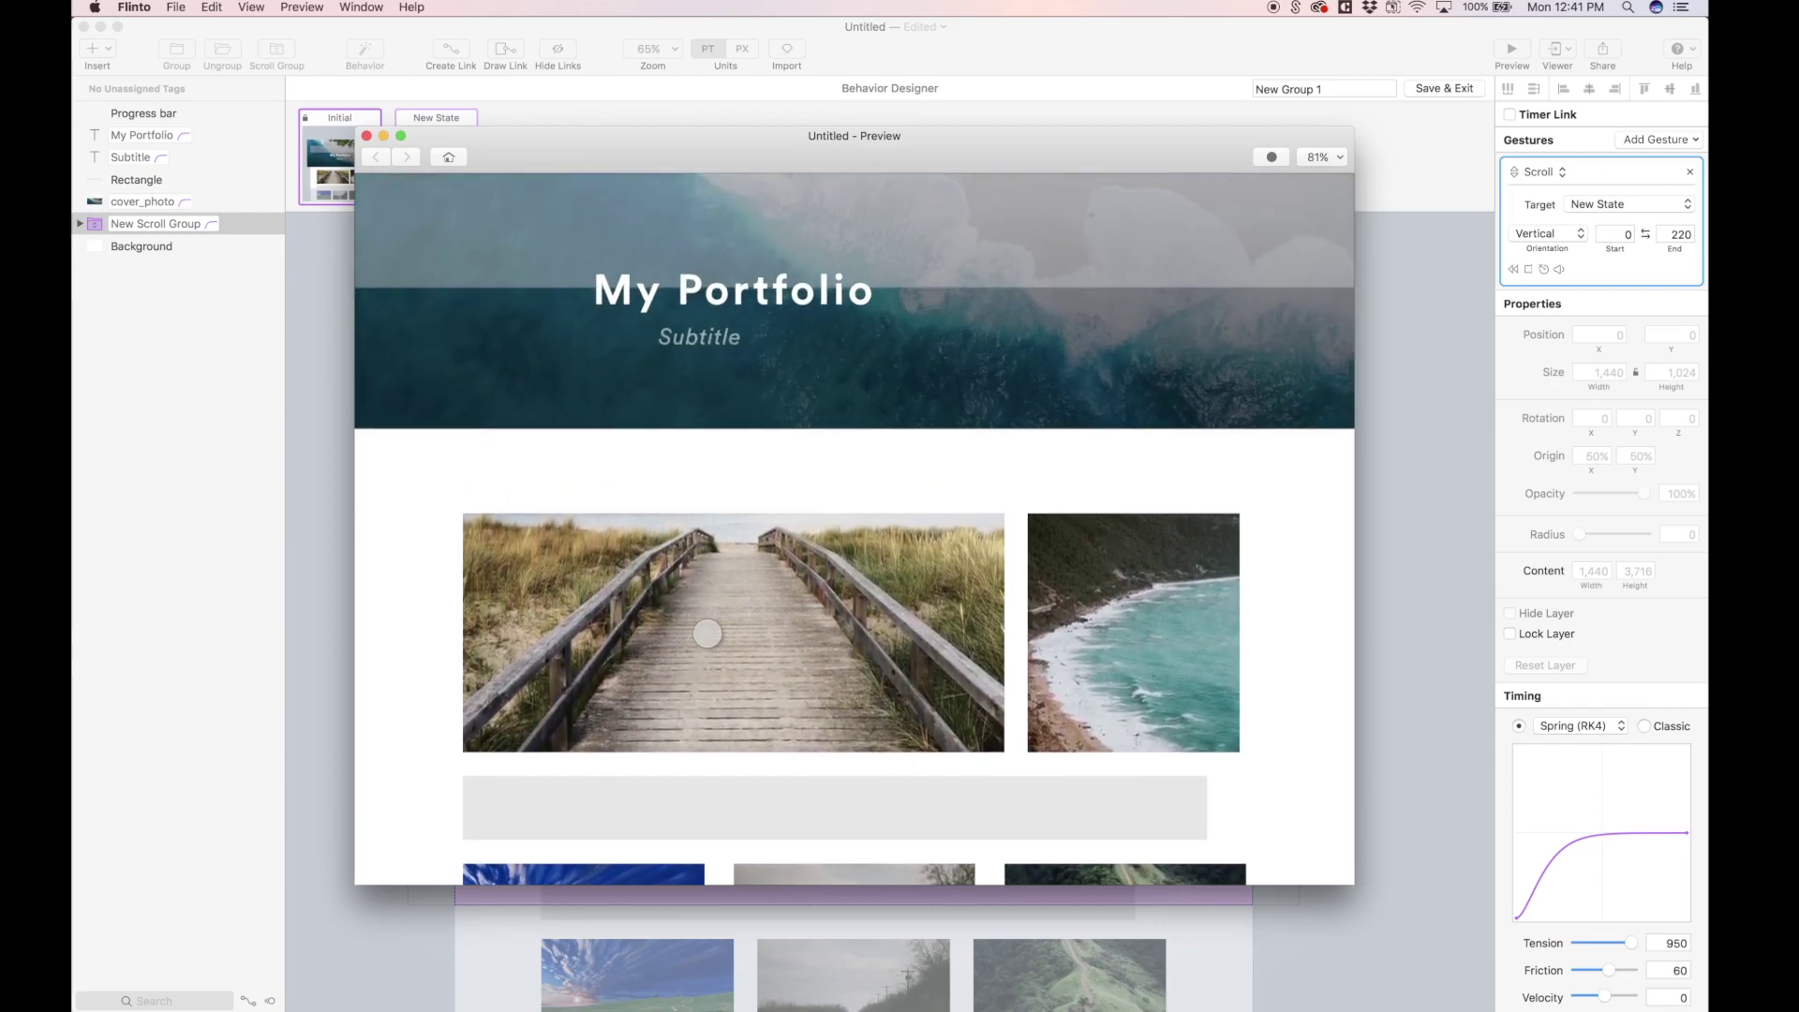
scroll(708, 633, "down", 3)
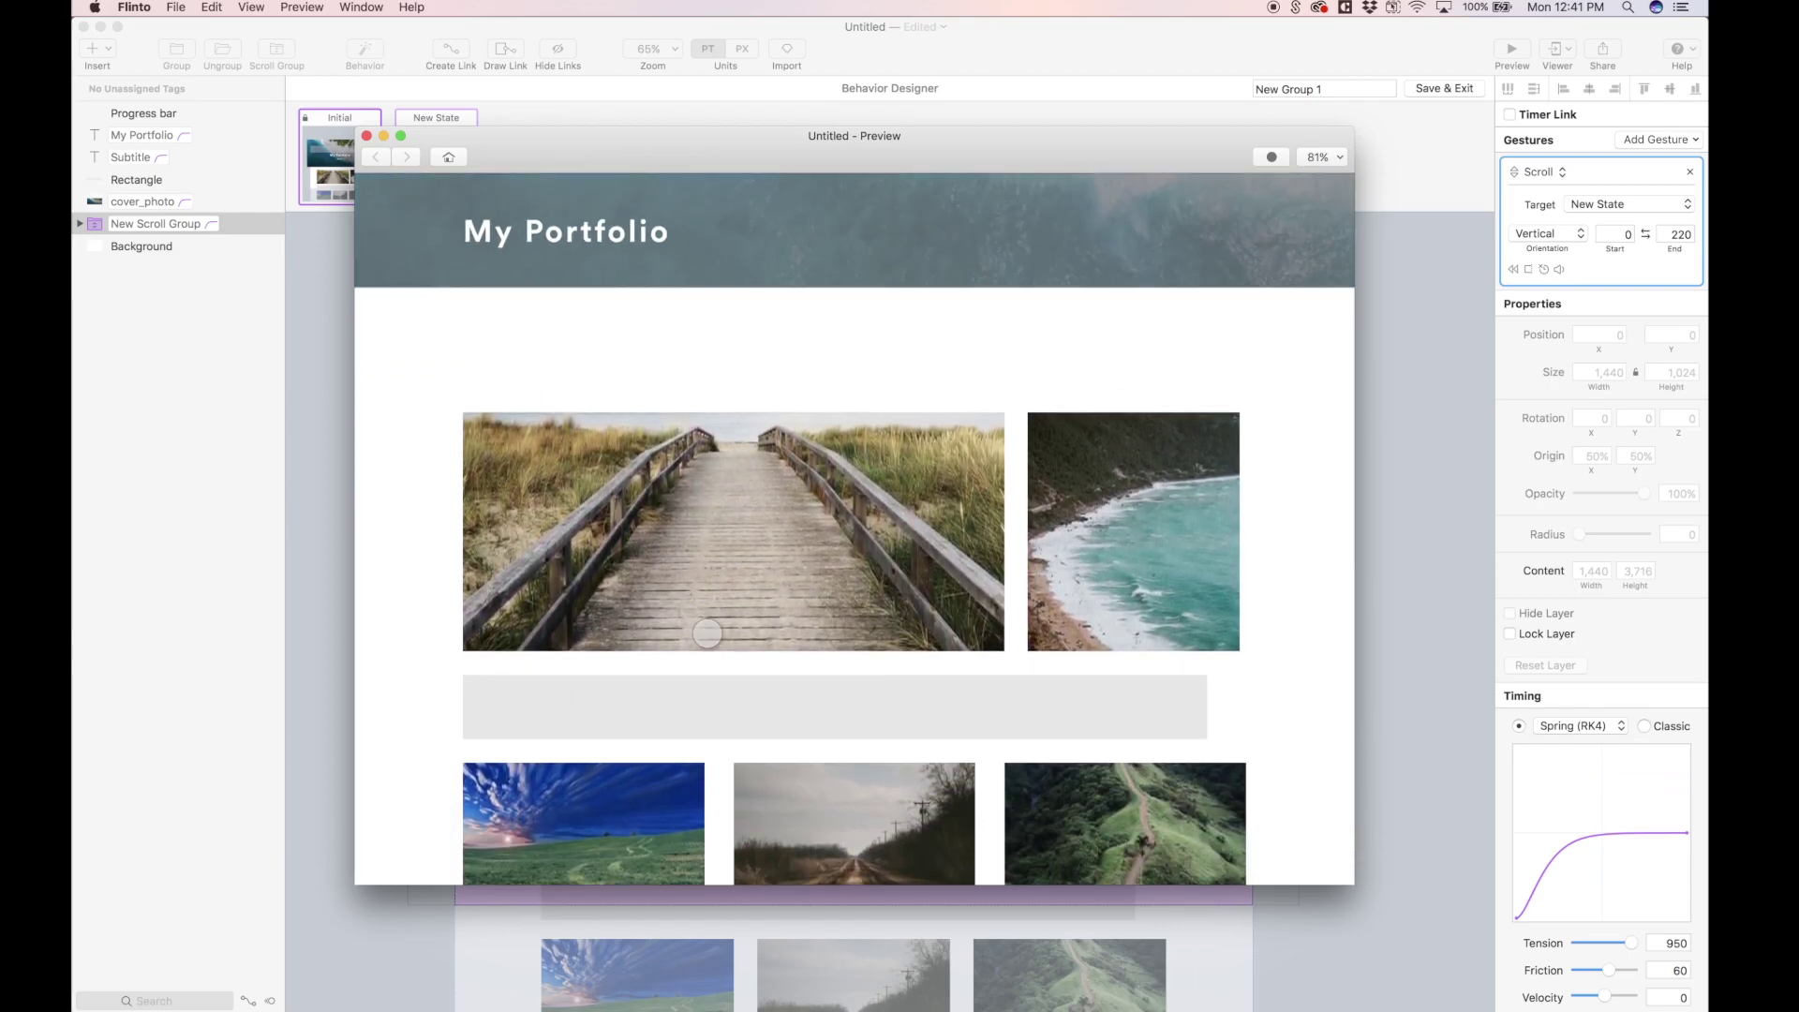
scroll(708, 634, "up", 3)
scroll(708, 633, "down", 5)
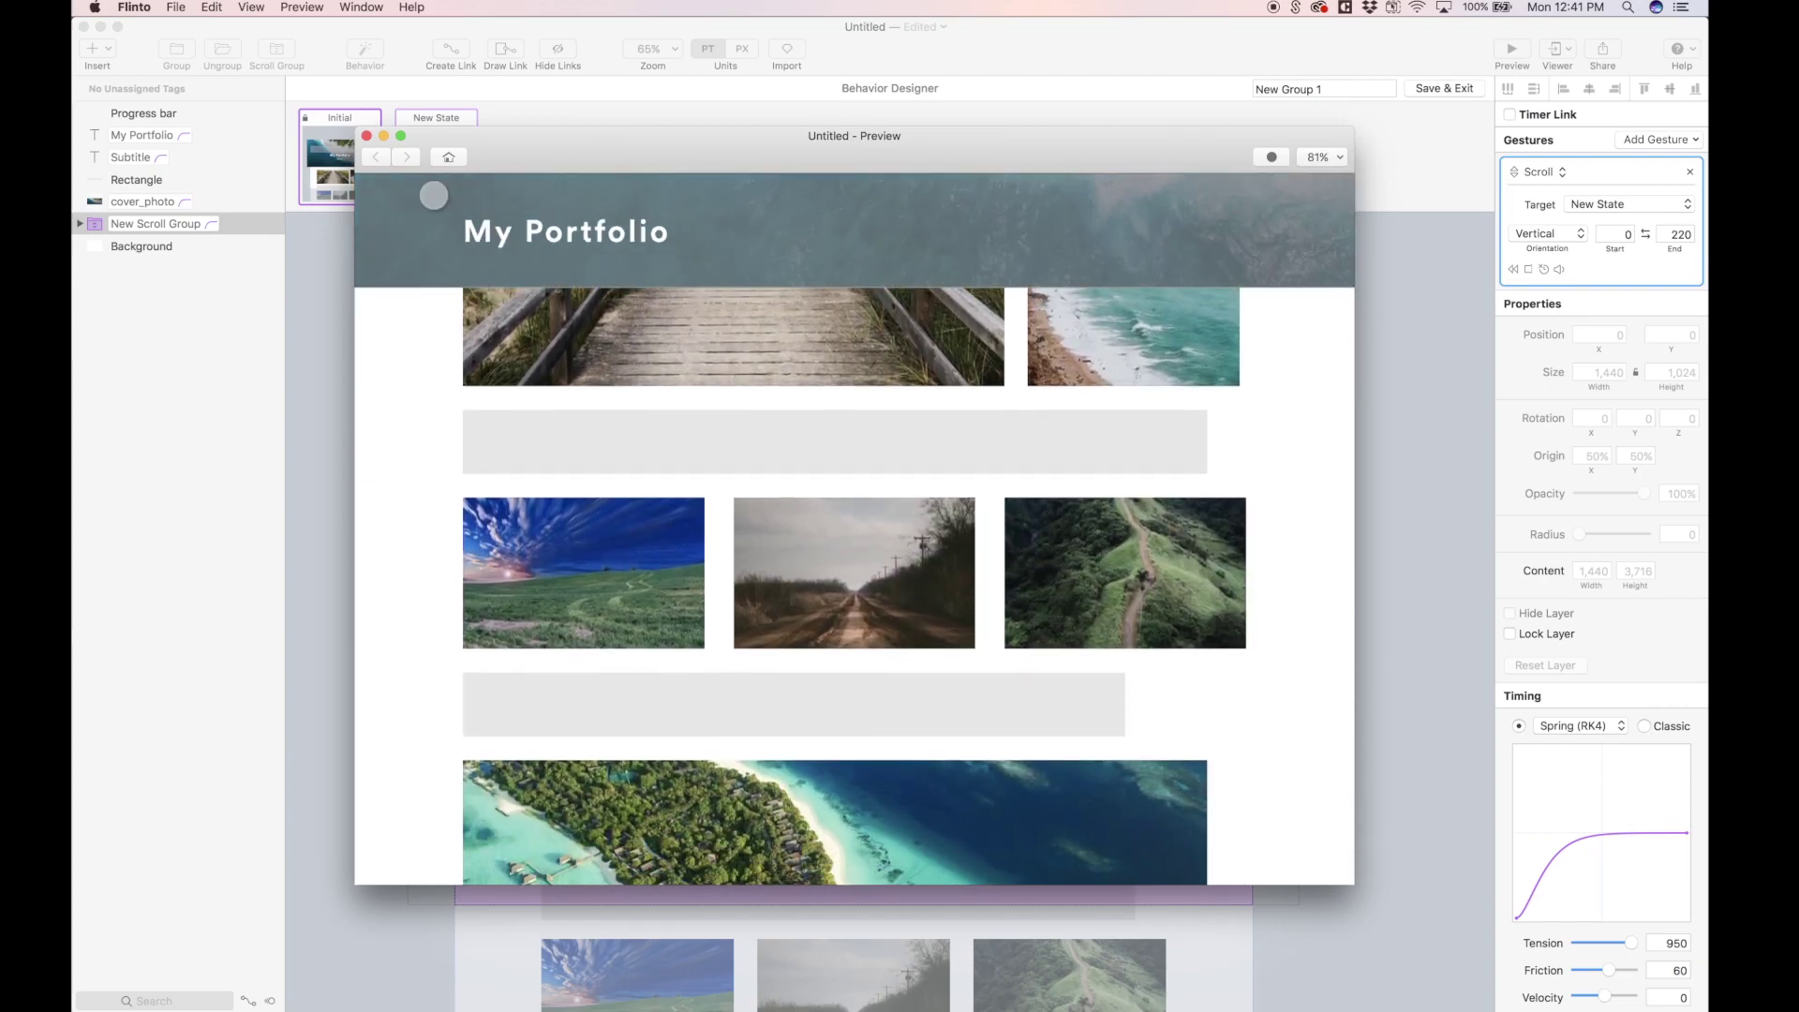
scroll(566, 435, "up", 5)
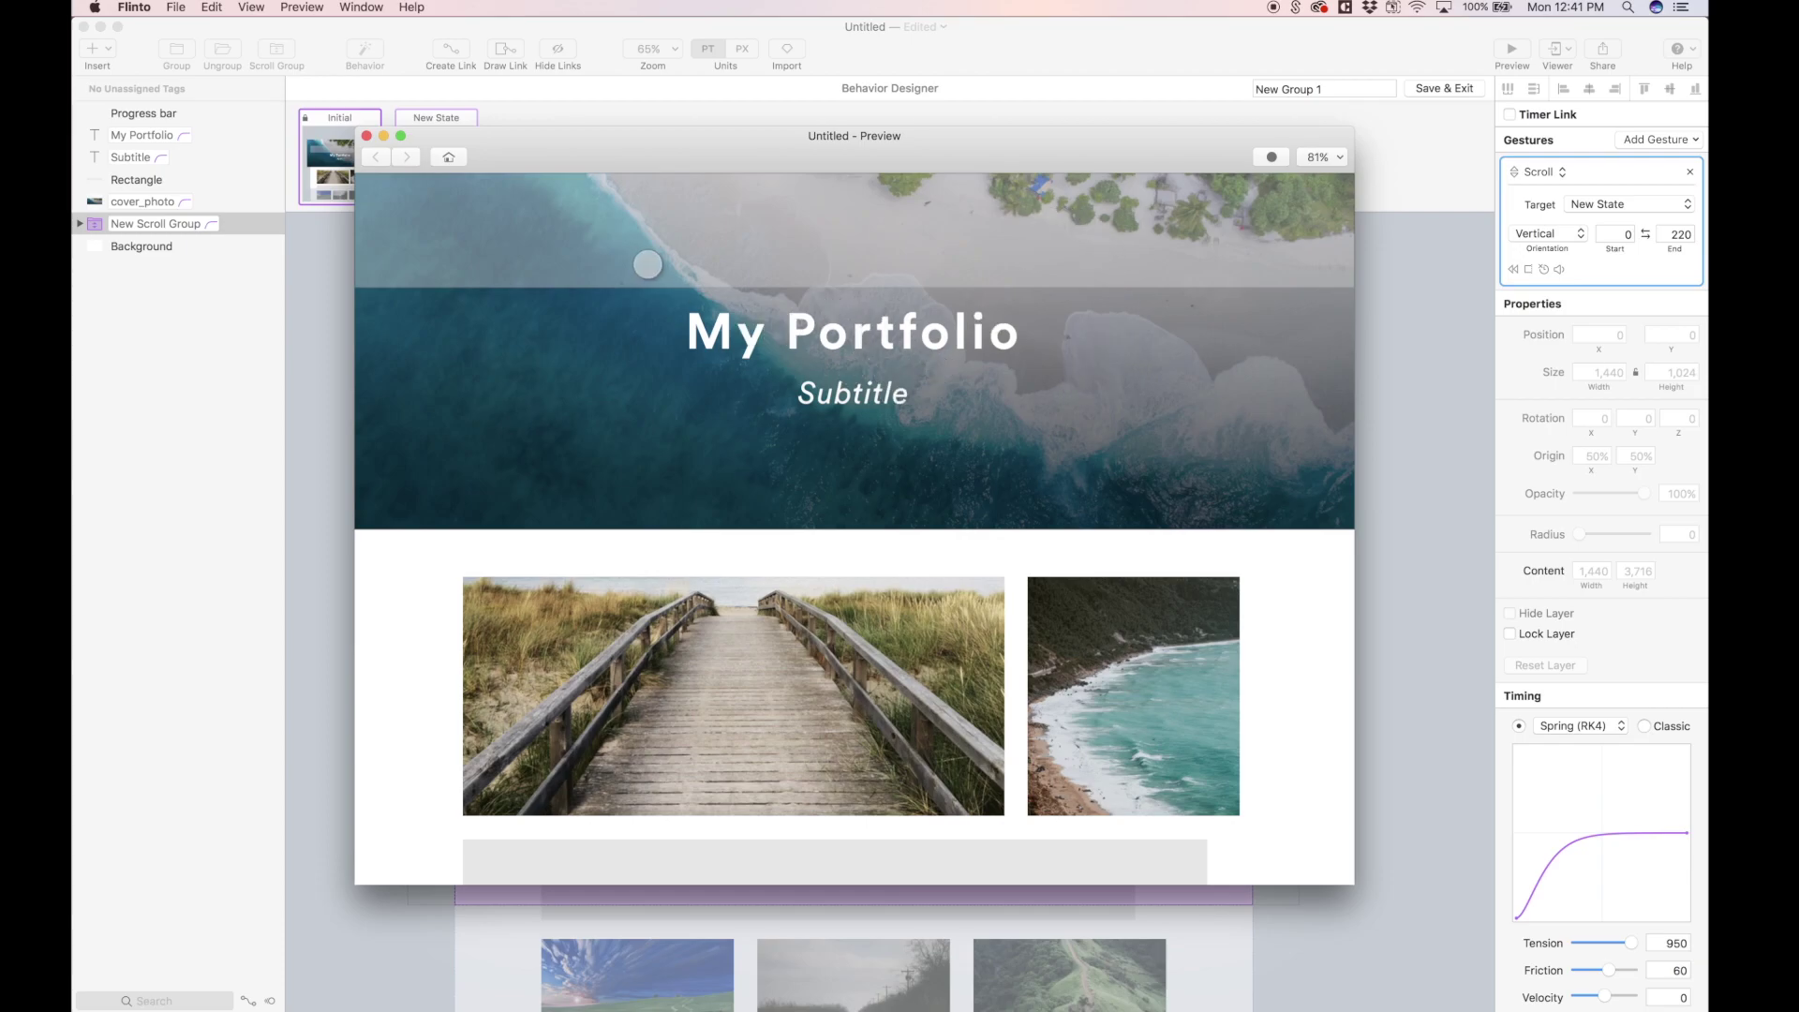
scroll(787, 645, "down", 5)
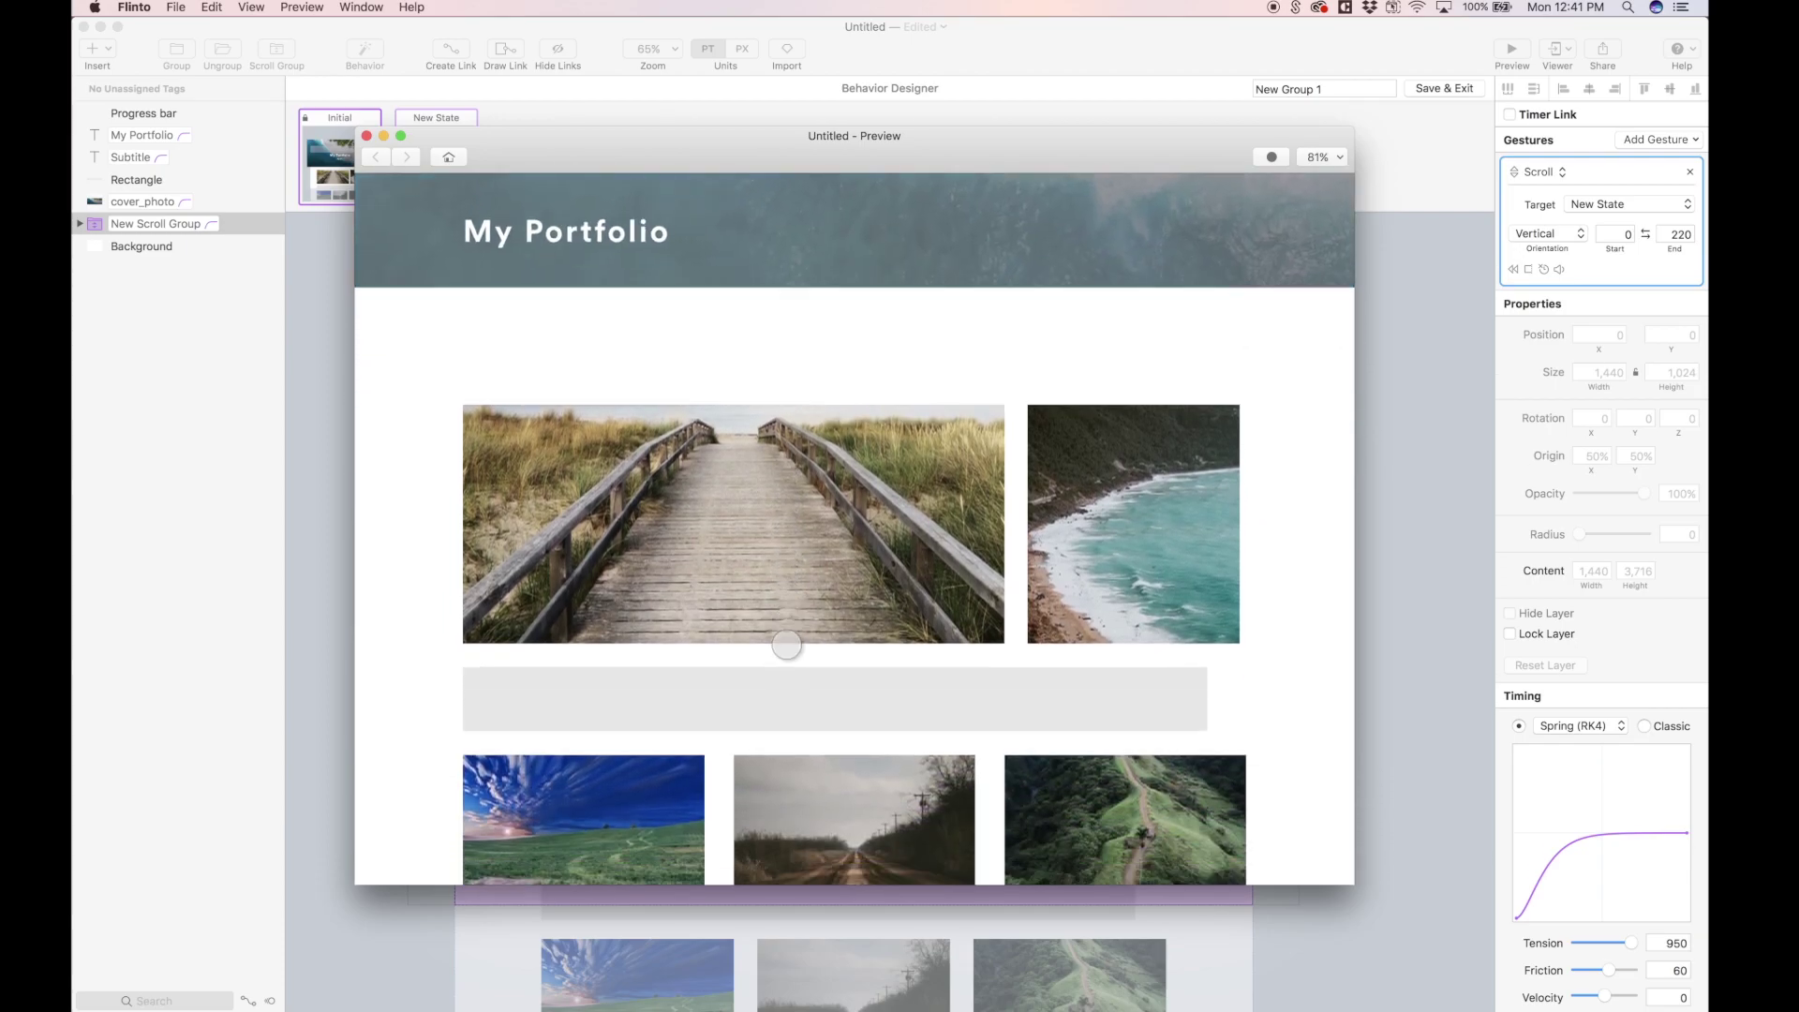
scroll(787, 644, "up", 3)
scroll(787, 645, "down", 3)
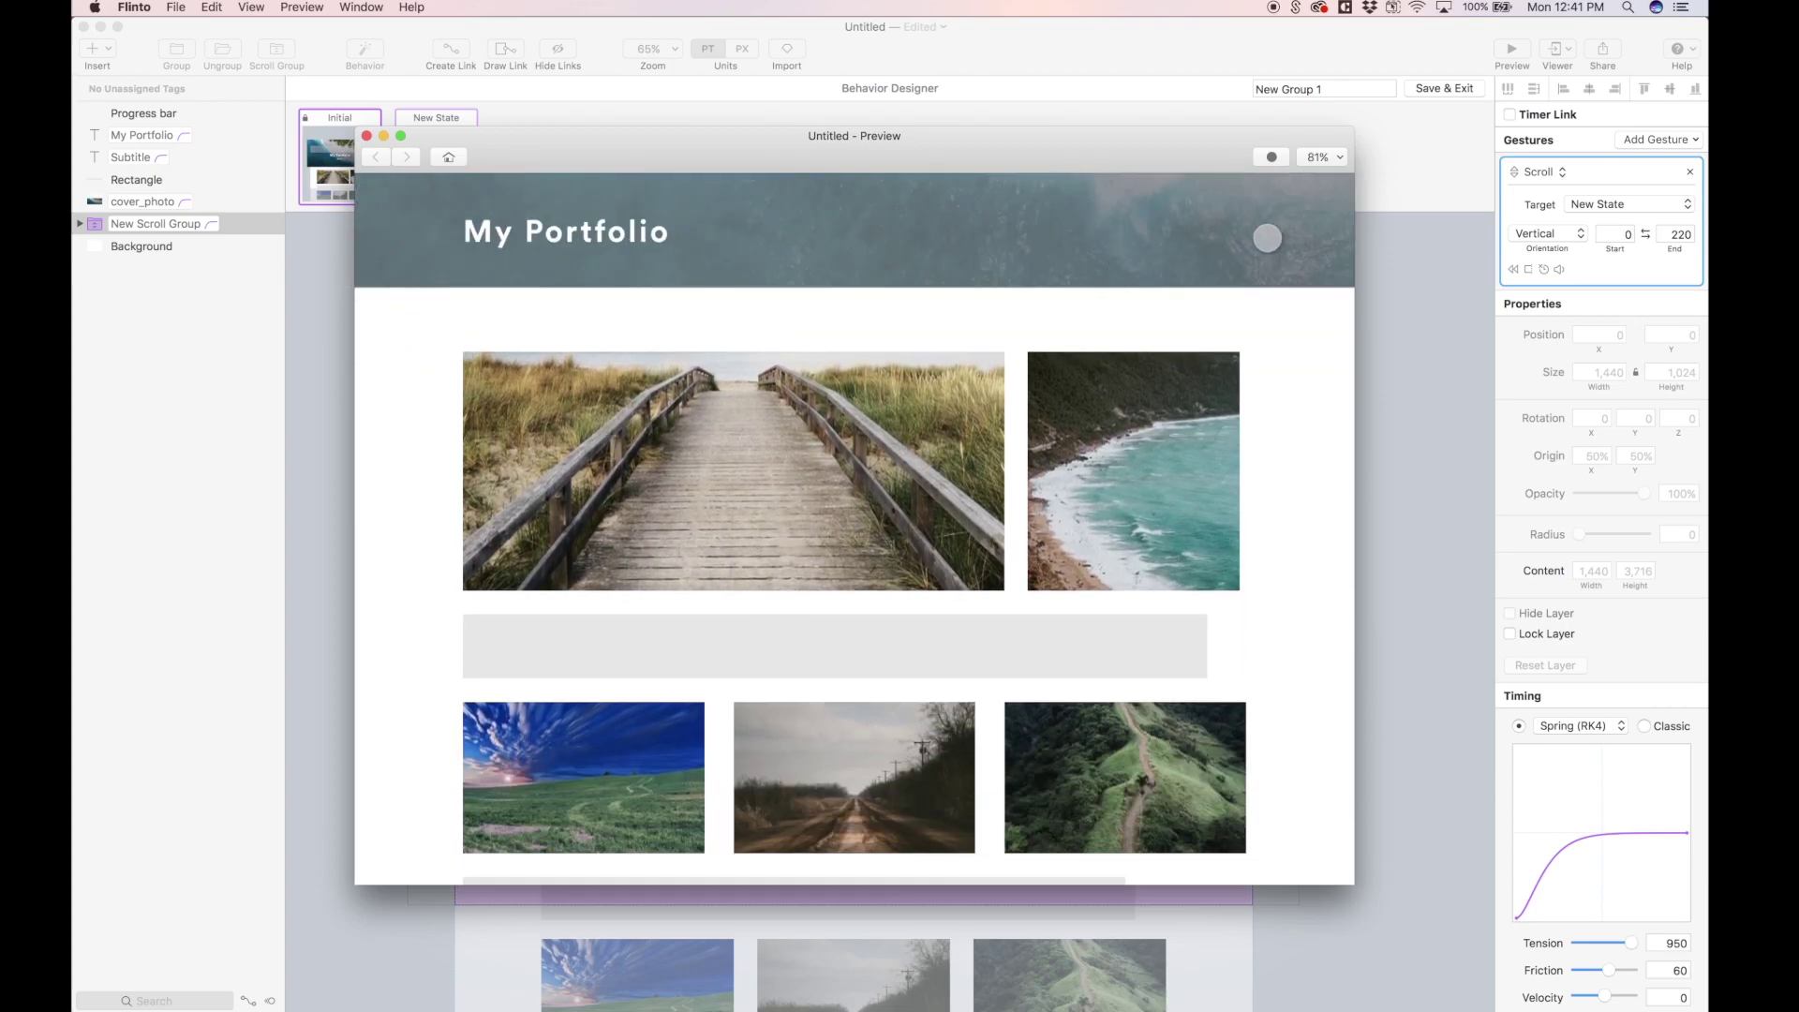
left_click(365, 137)
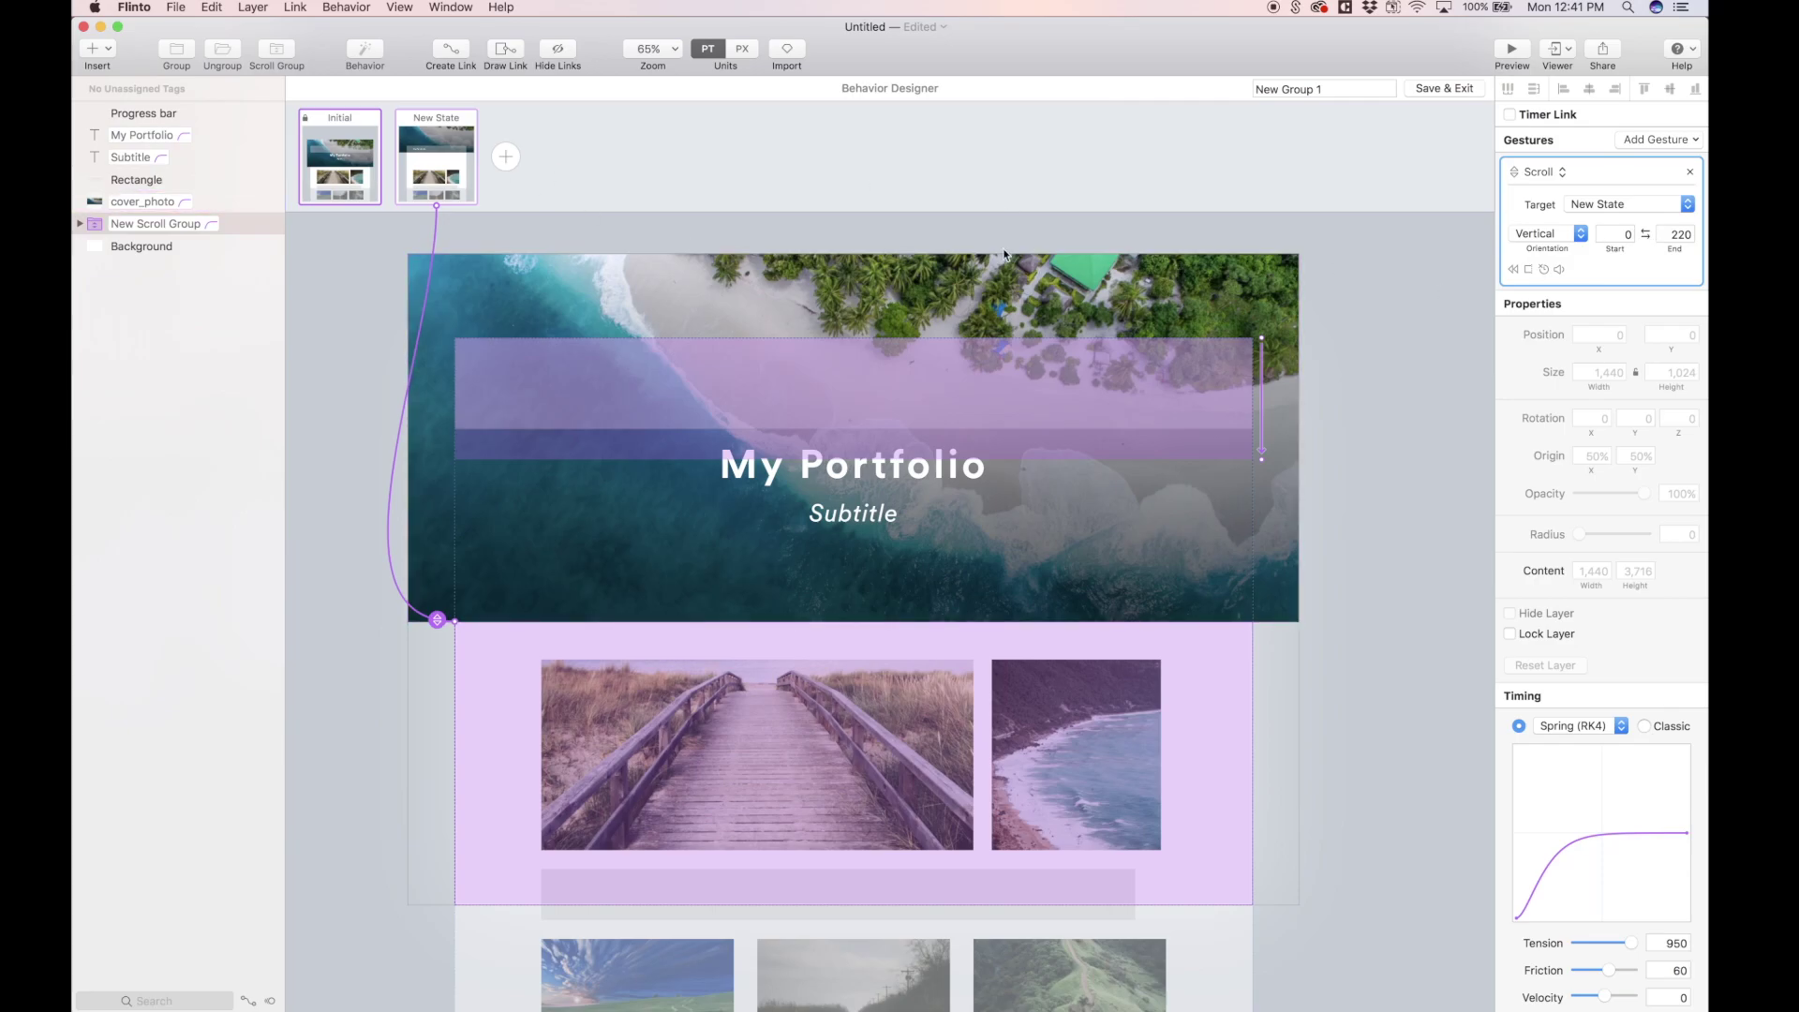
Add a third state and rename the three states 1, 2 and 3
left_click(452, 172)
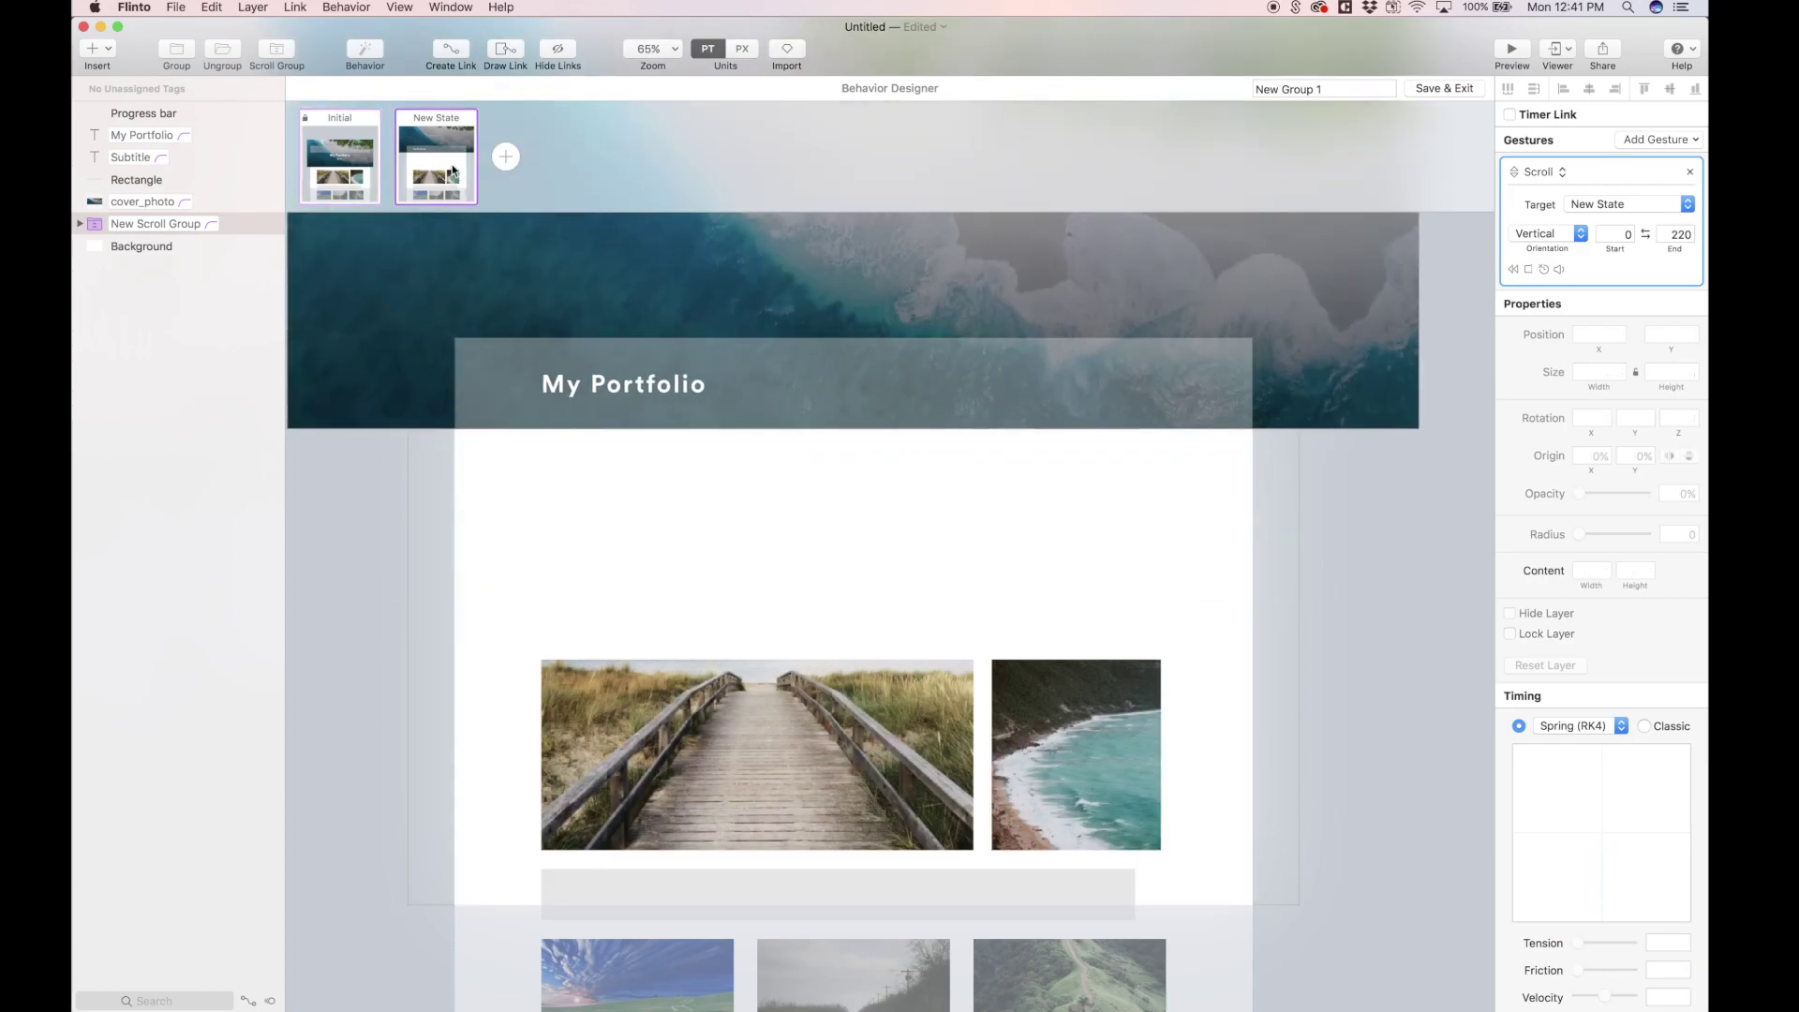
left_click(487, 166)
left_click(507, 157)
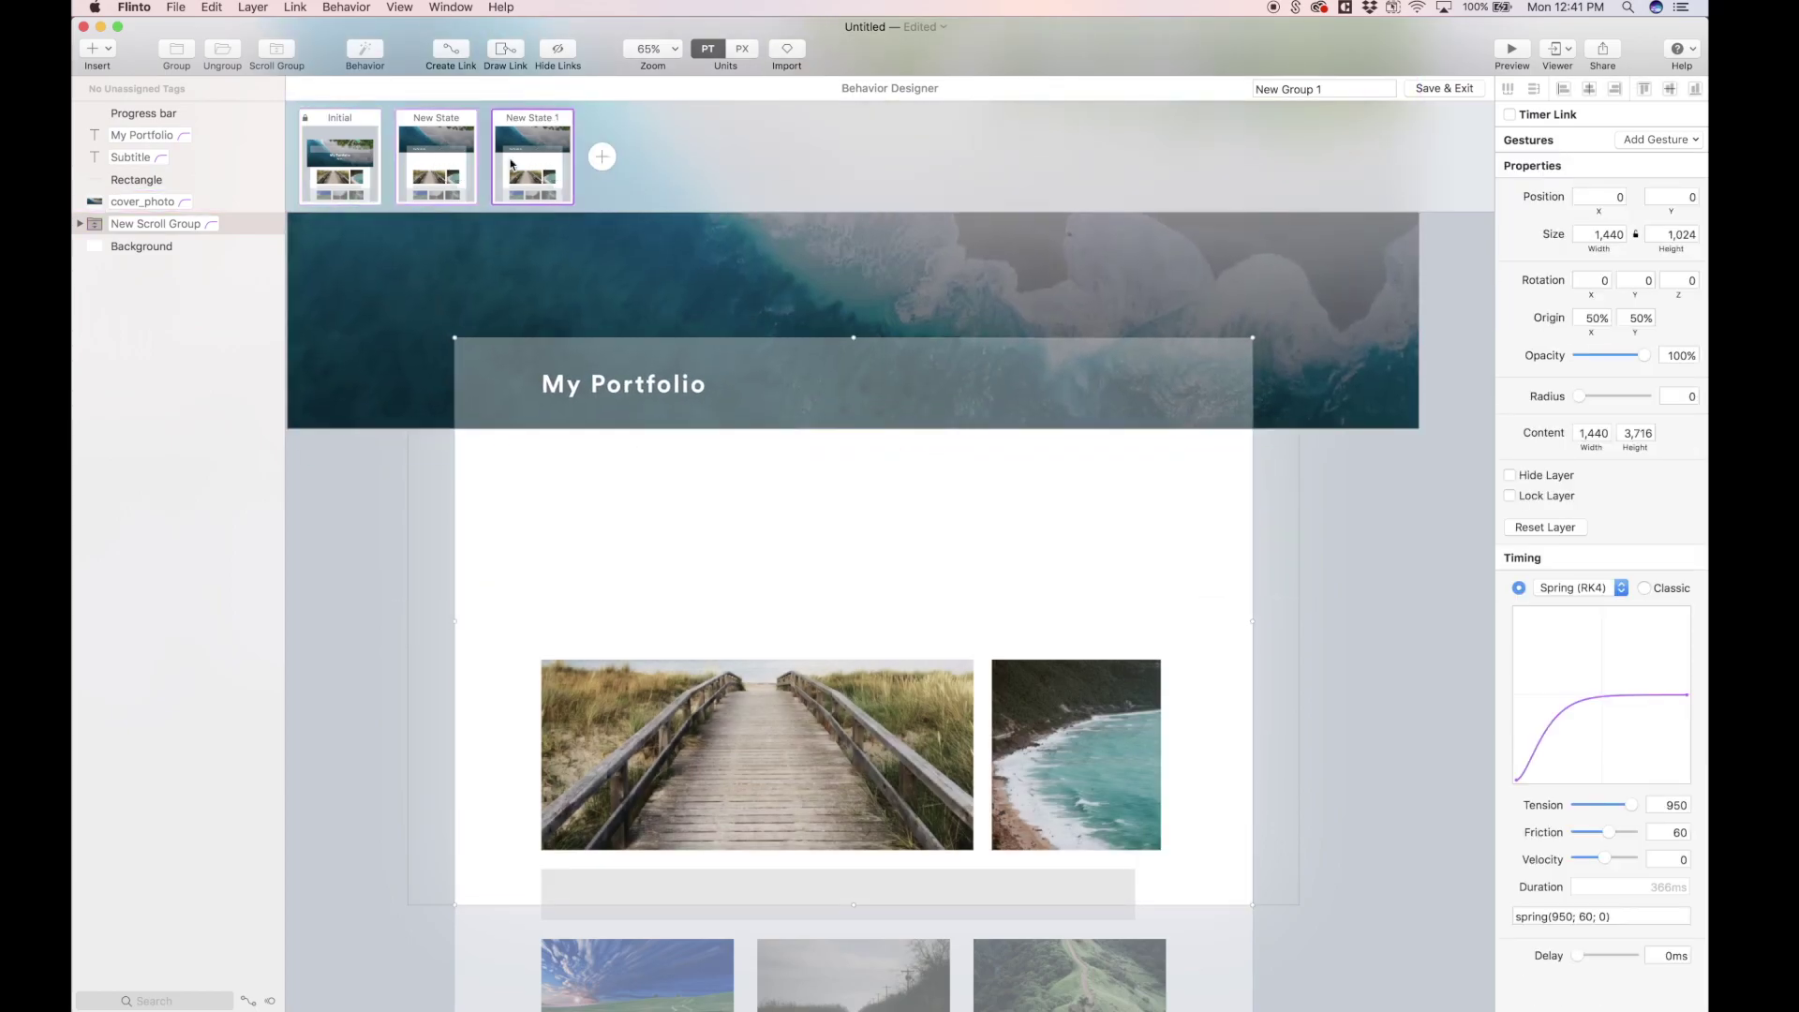
double_click(550, 120)
double_click(455, 122)
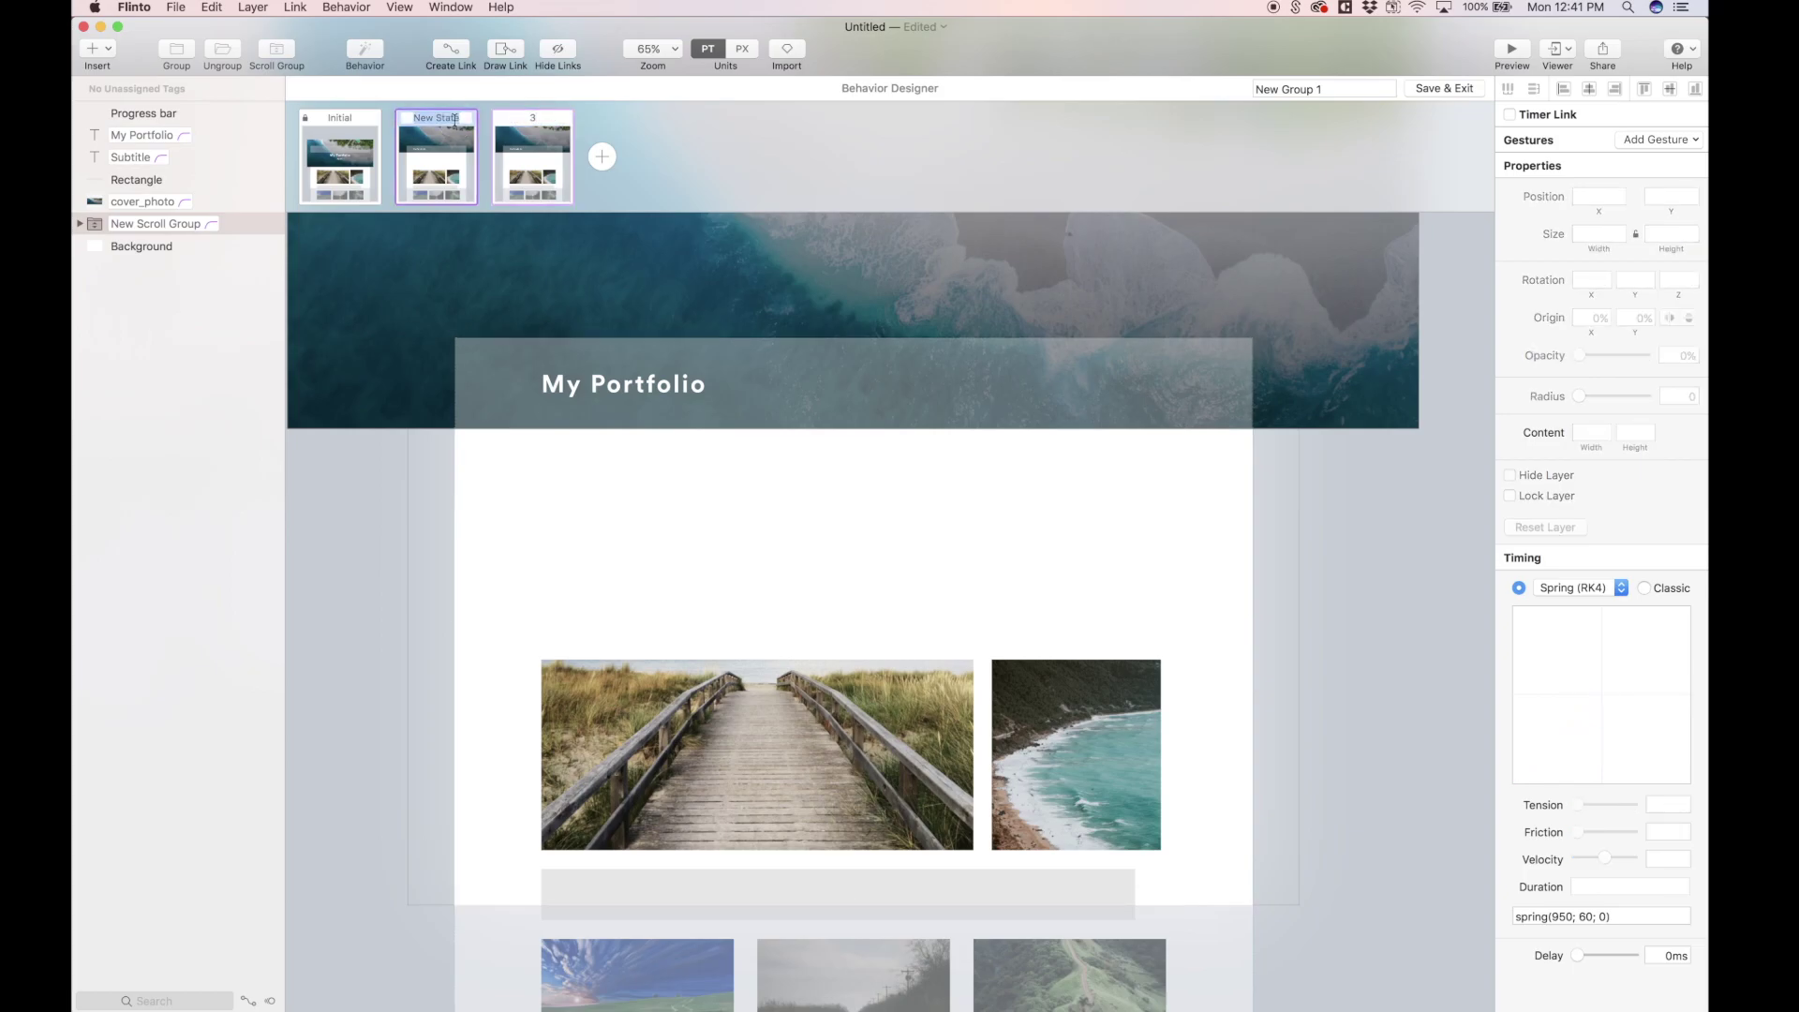
double_click(331, 119)
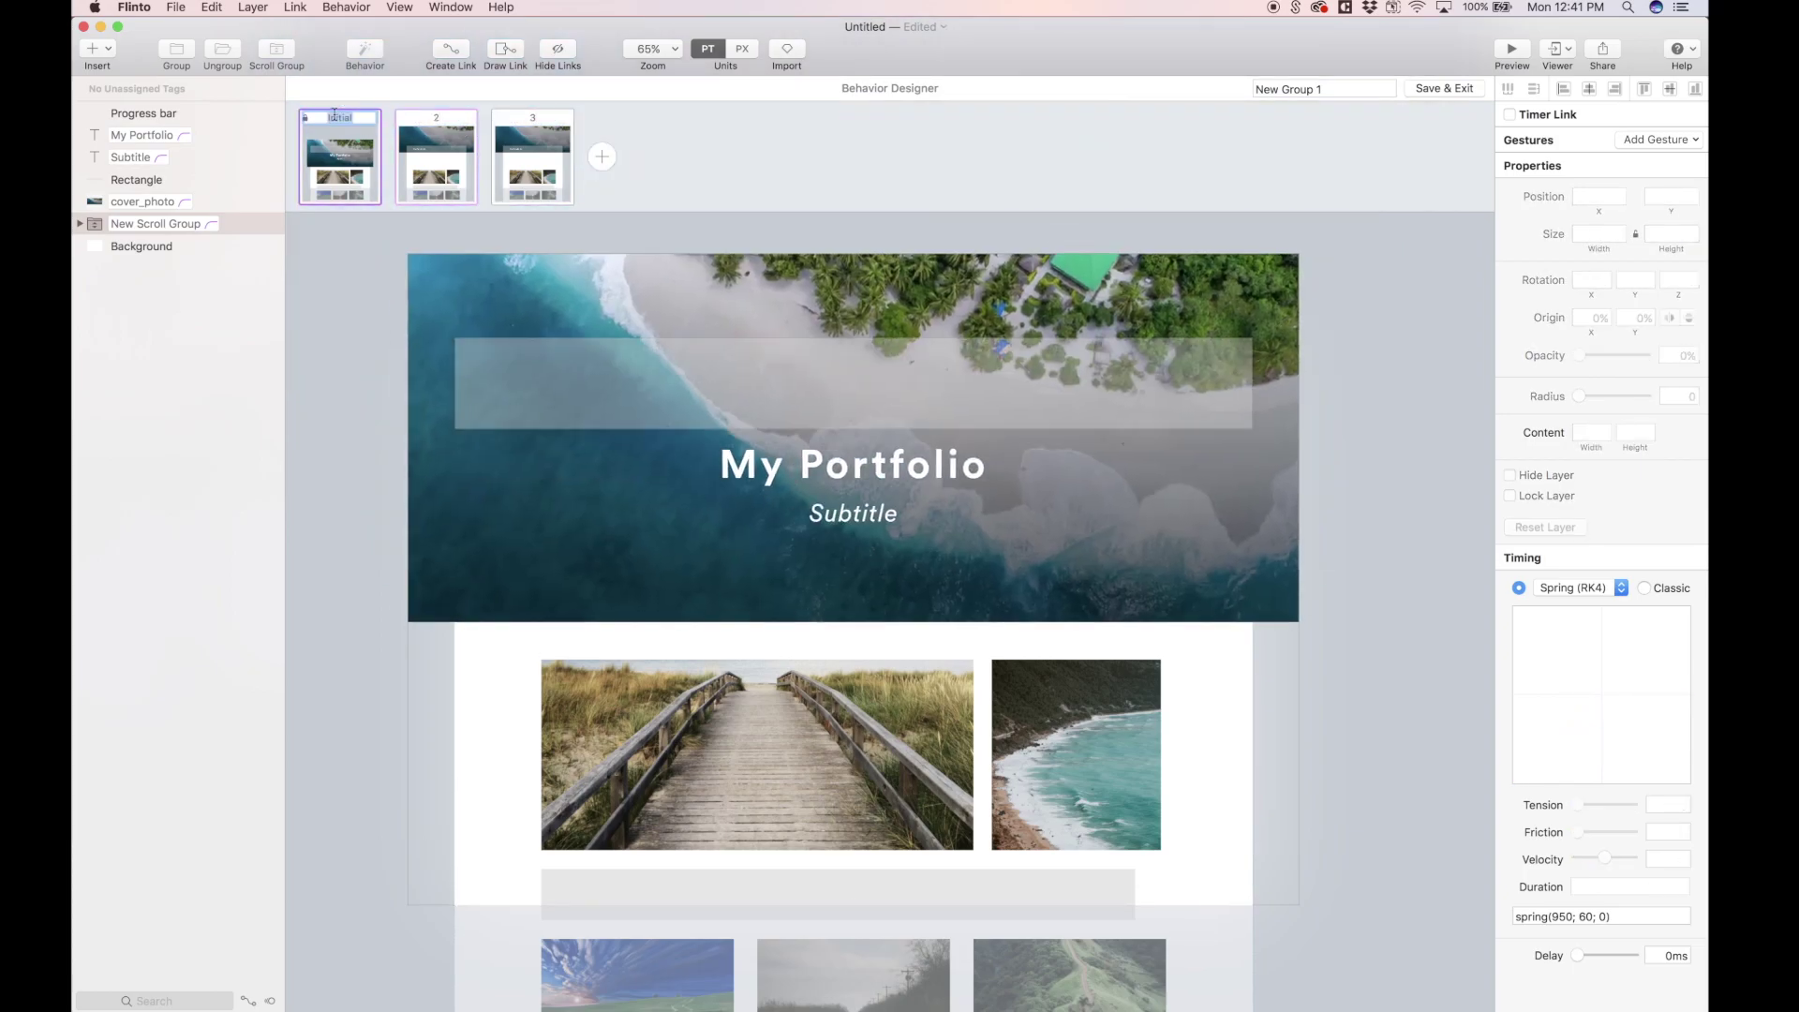
type("1")
left_click(401, 147)
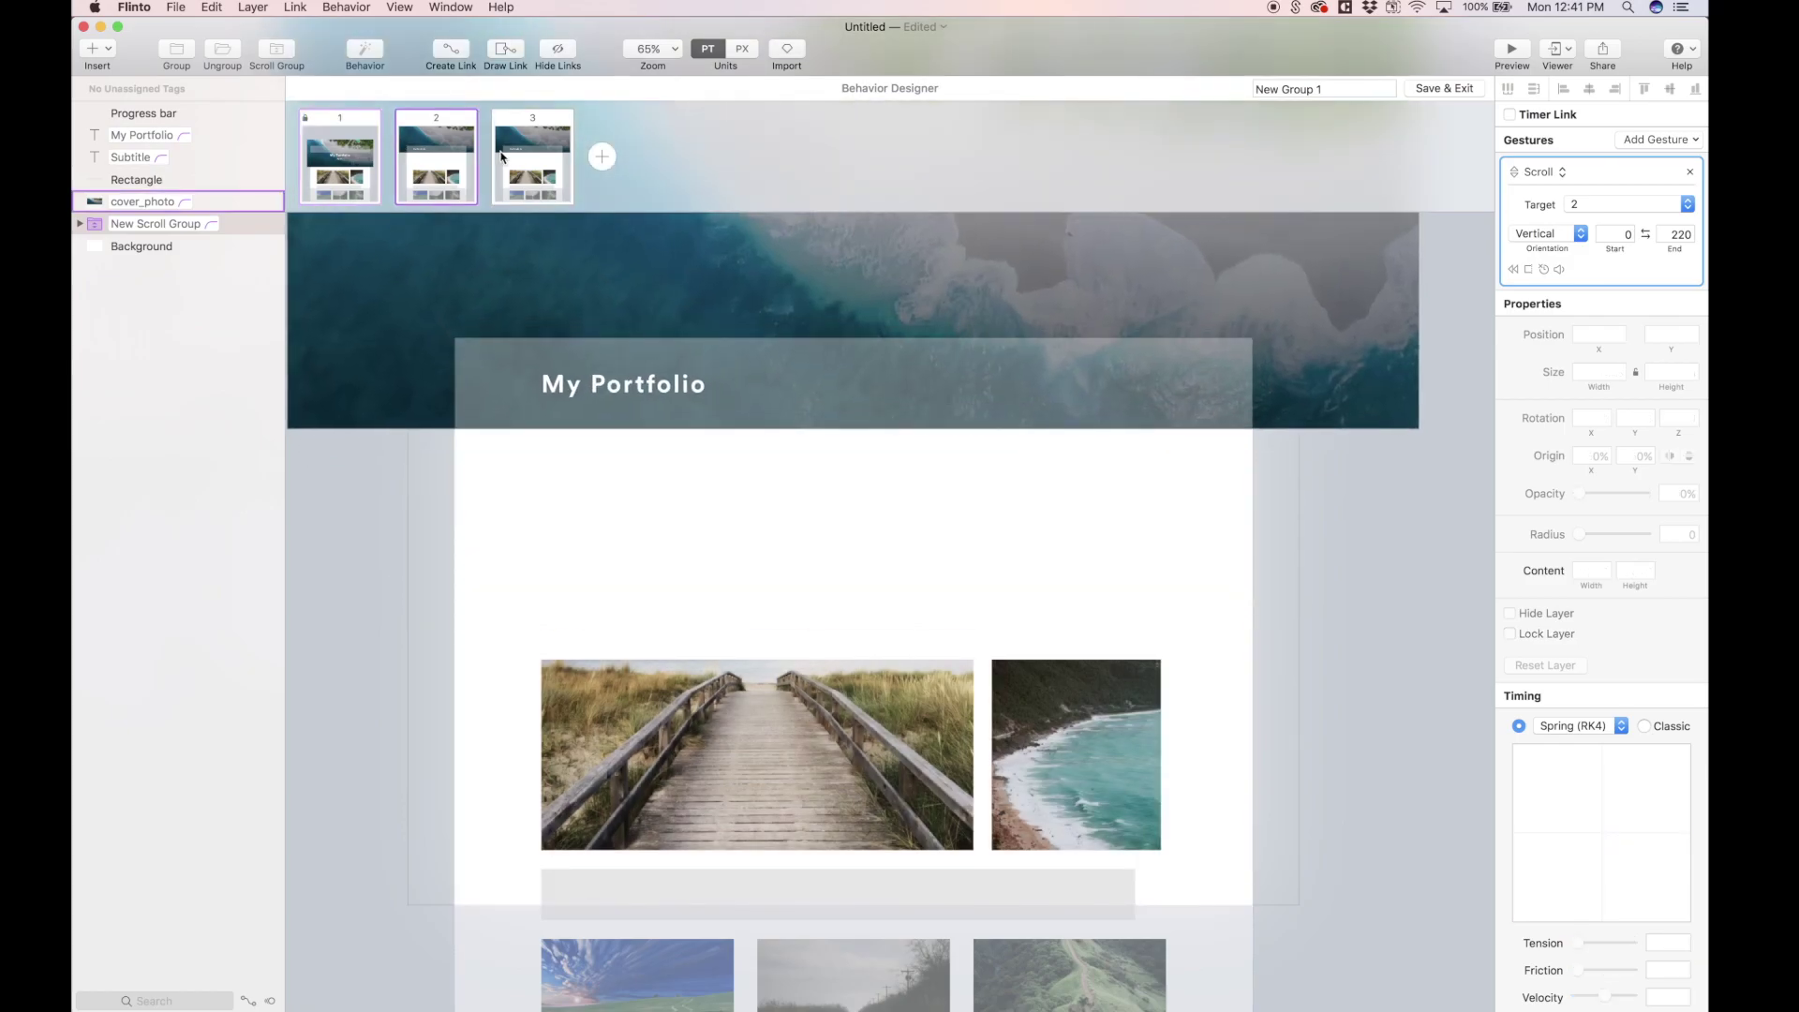
In state 3, extend the Progress bar's blue border end to 100%
left_click(532, 155)
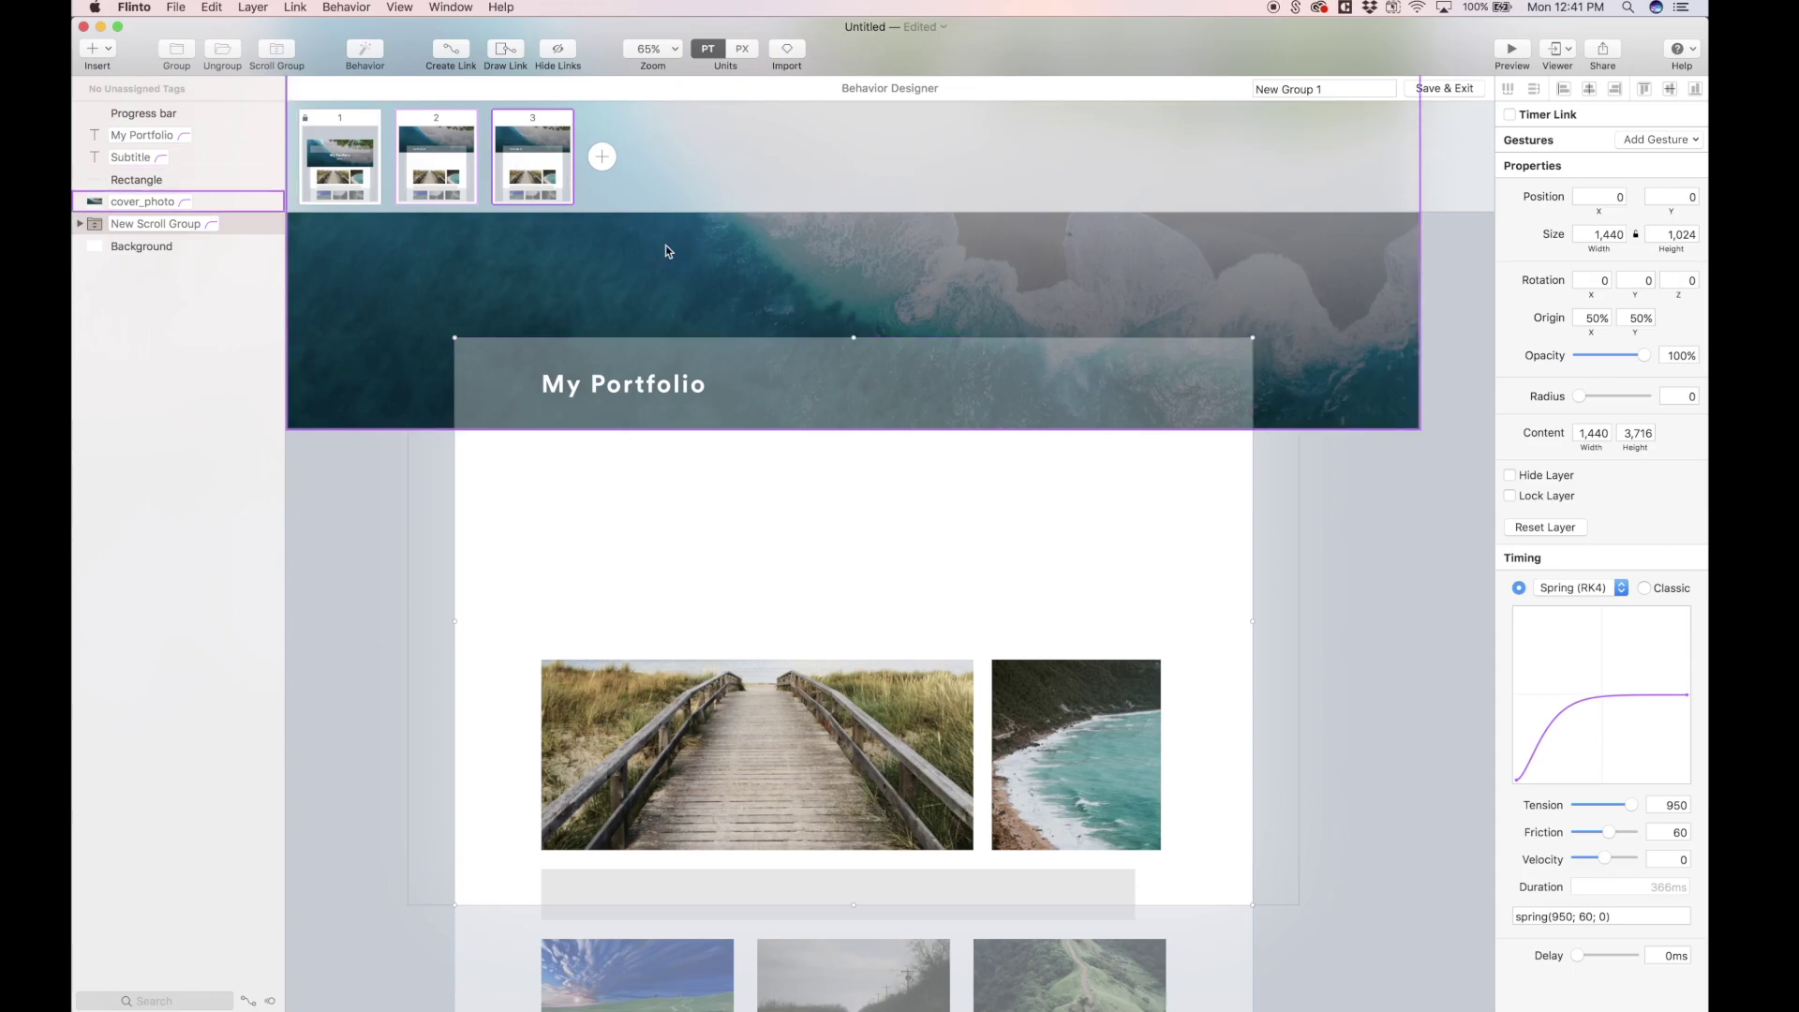
left_click(191, 117)
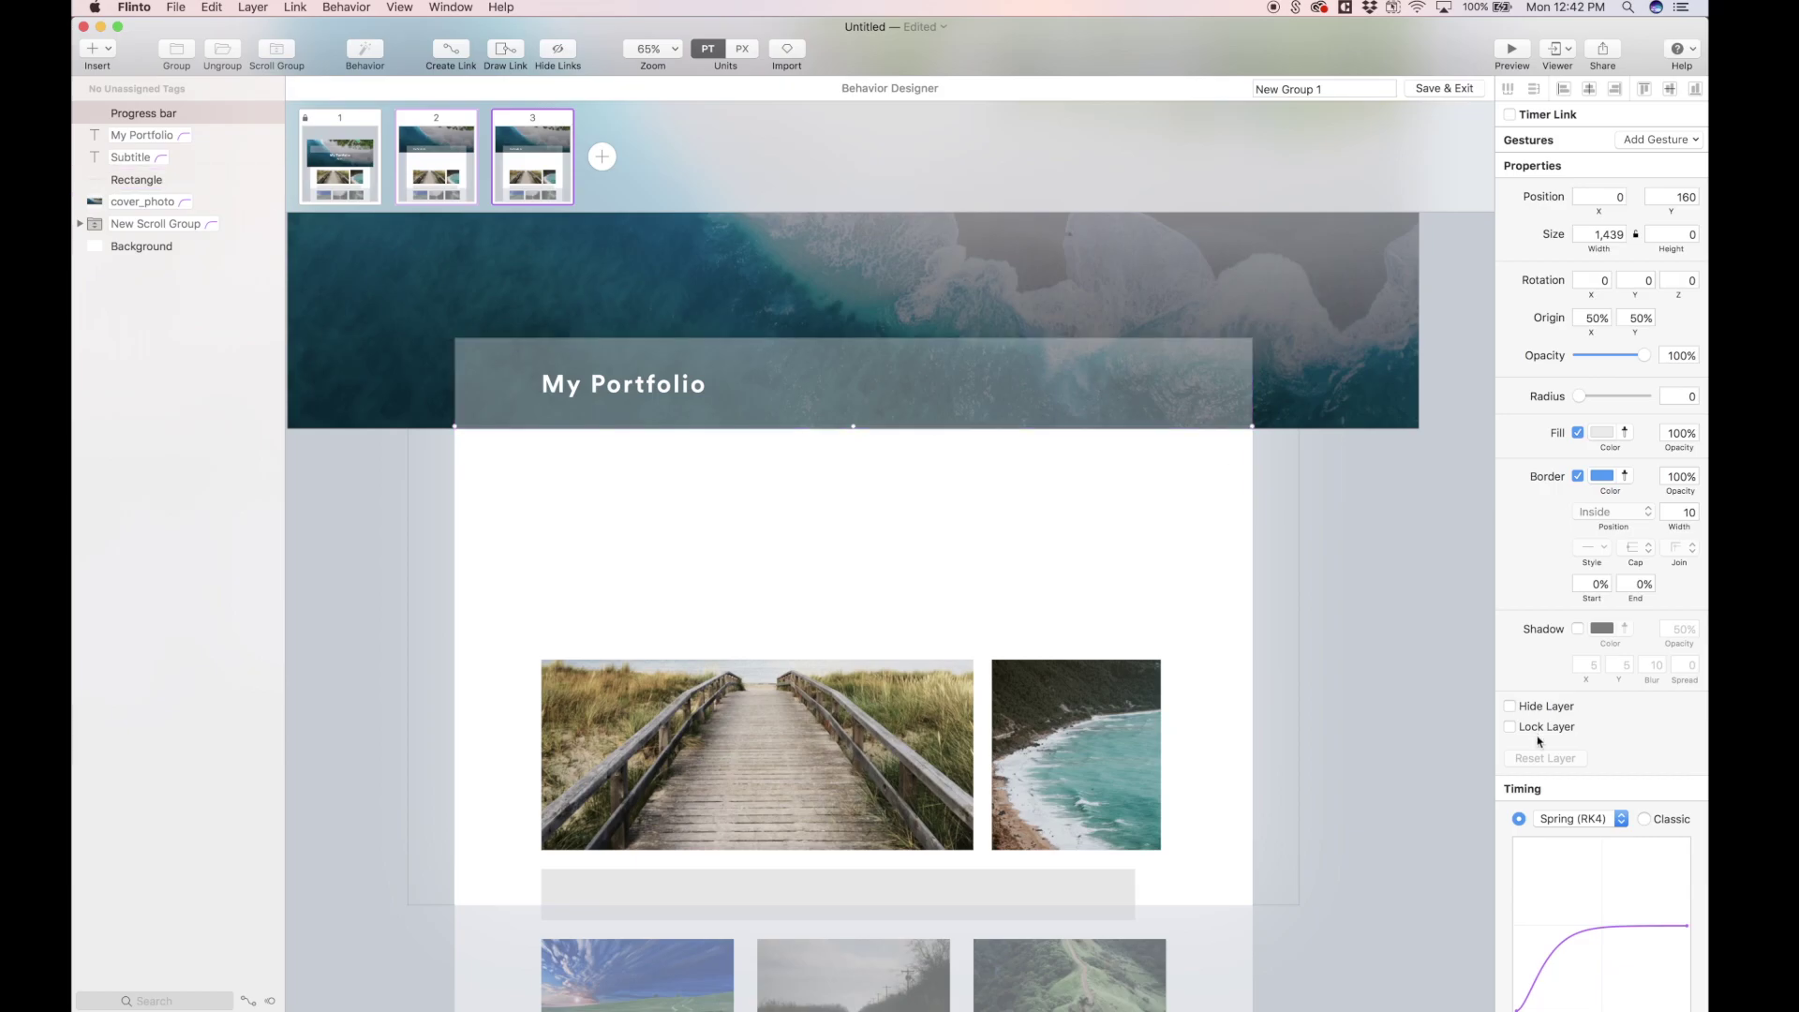
scroll(1538, 740, "down", 2)
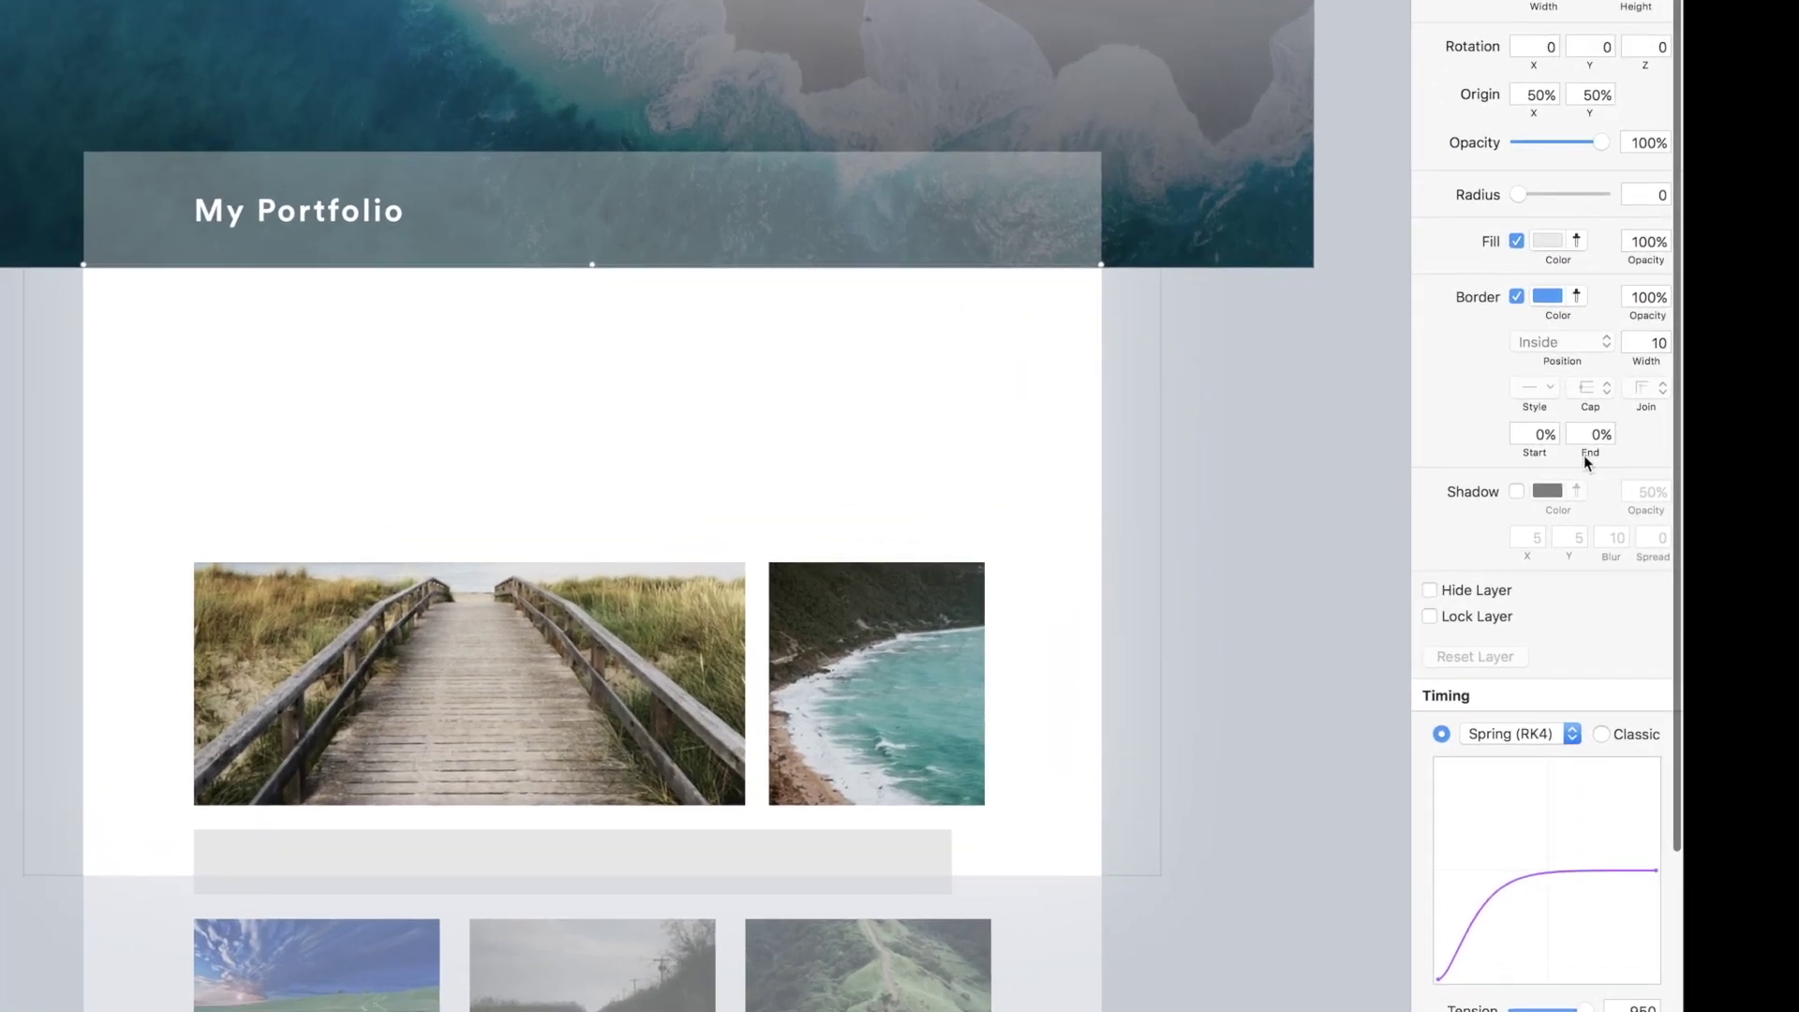
mouse_move(1586, 448)
left_mouse_down()
mouse_move(1649, 447)
mouse_move(1594, 449)
mouse_move(1632, 454)
mouse_move(1615, 456)
left_mouse_up()
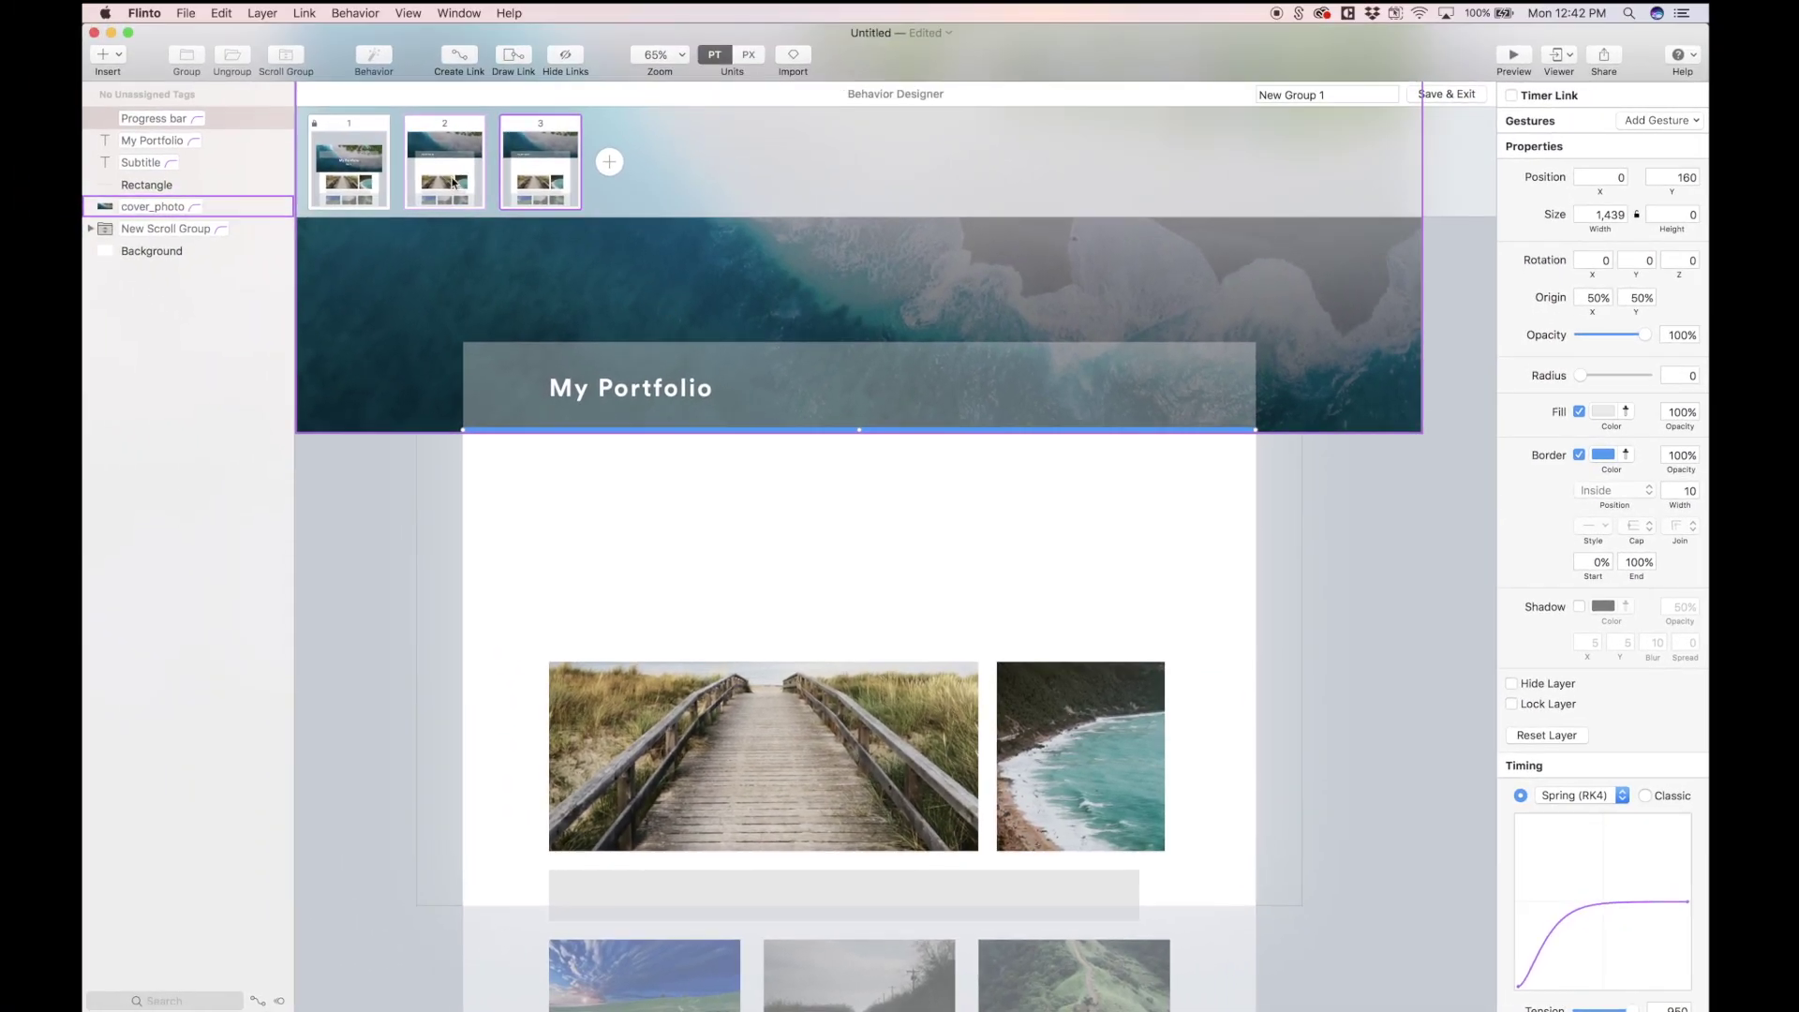
In state 2, add a Scroll gesture to New Scroll Group starting at 220
left_click(456, 183)
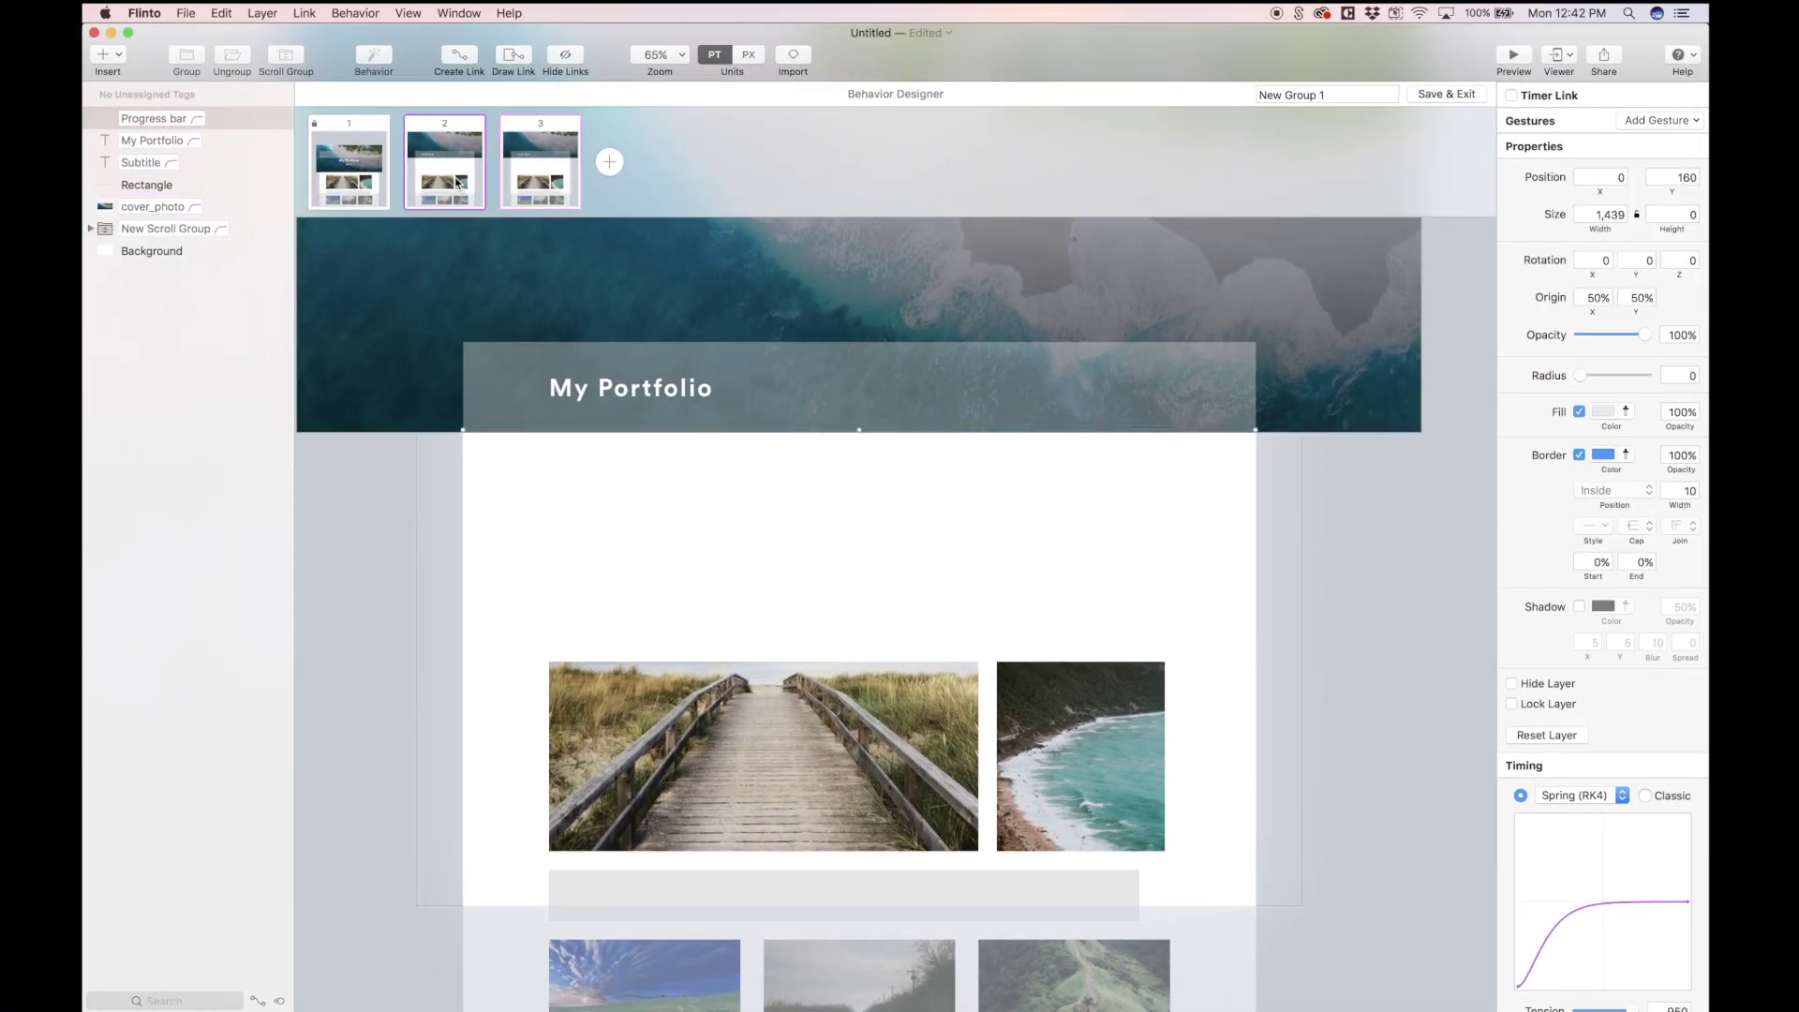
left_click(184, 232)
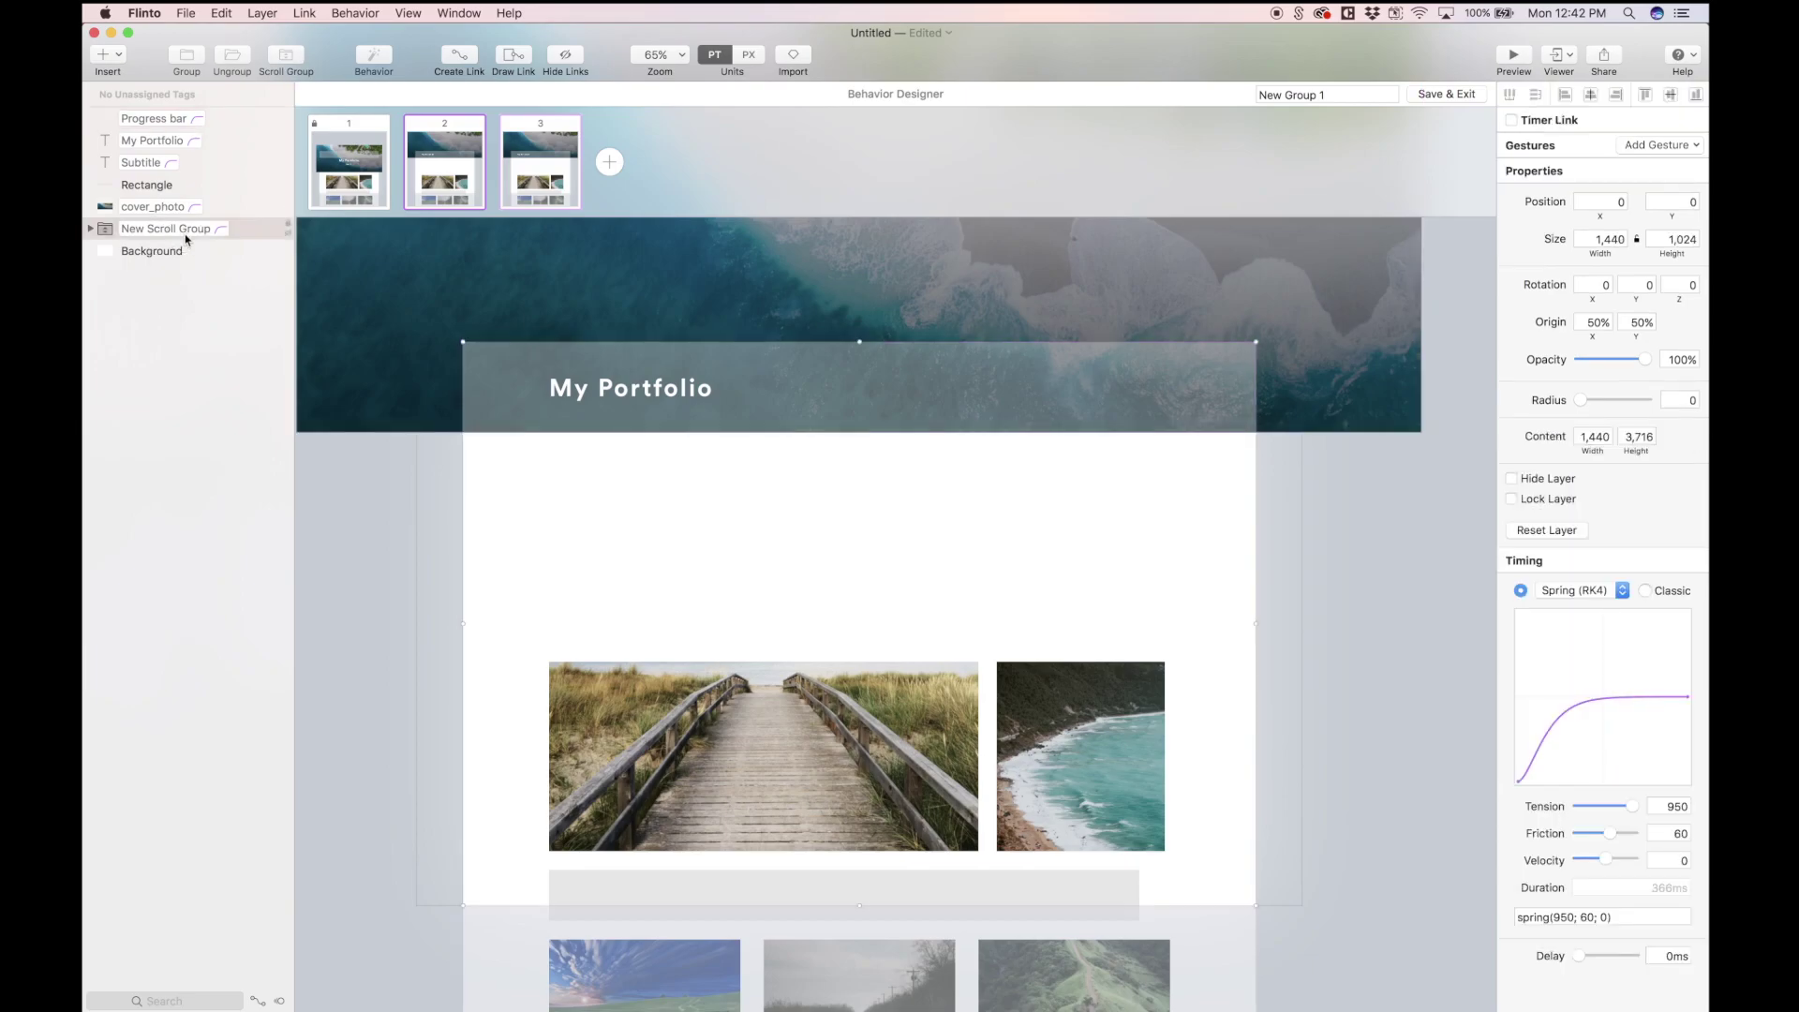
left_click(1696, 144)
left_click(1651, 272)
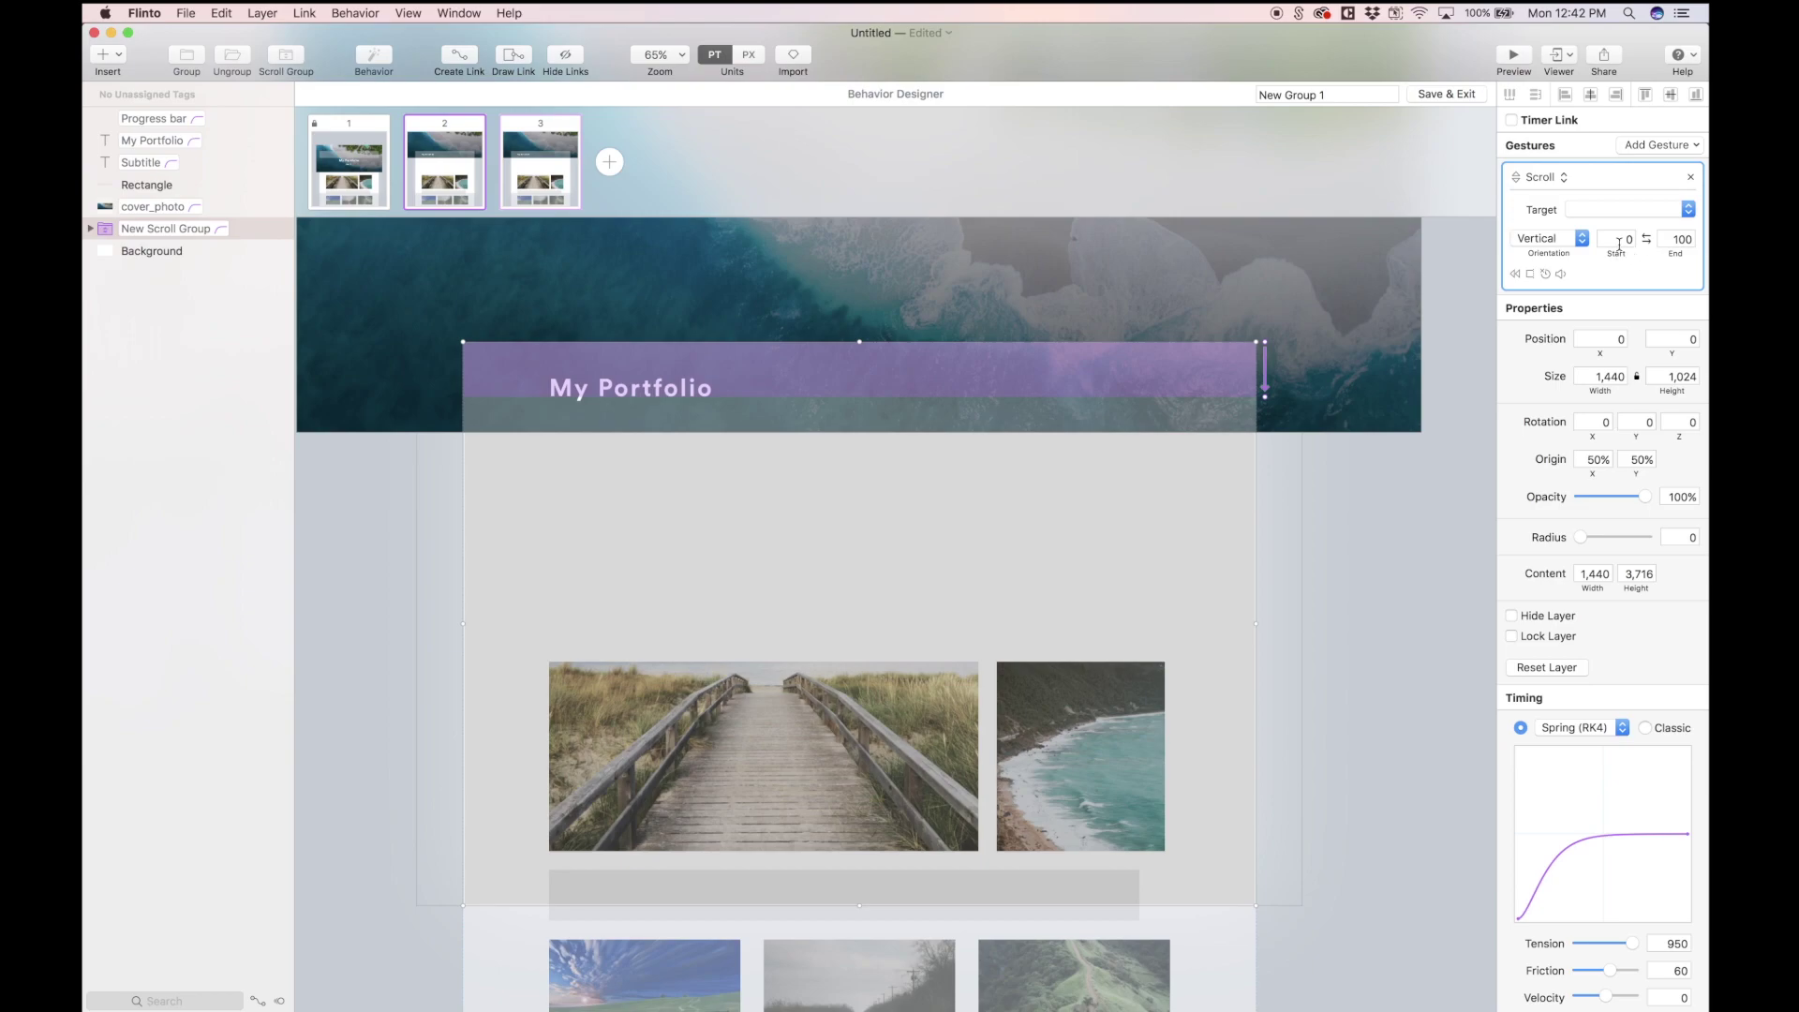
left_click(1623, 240)
type("220")
key("Return")
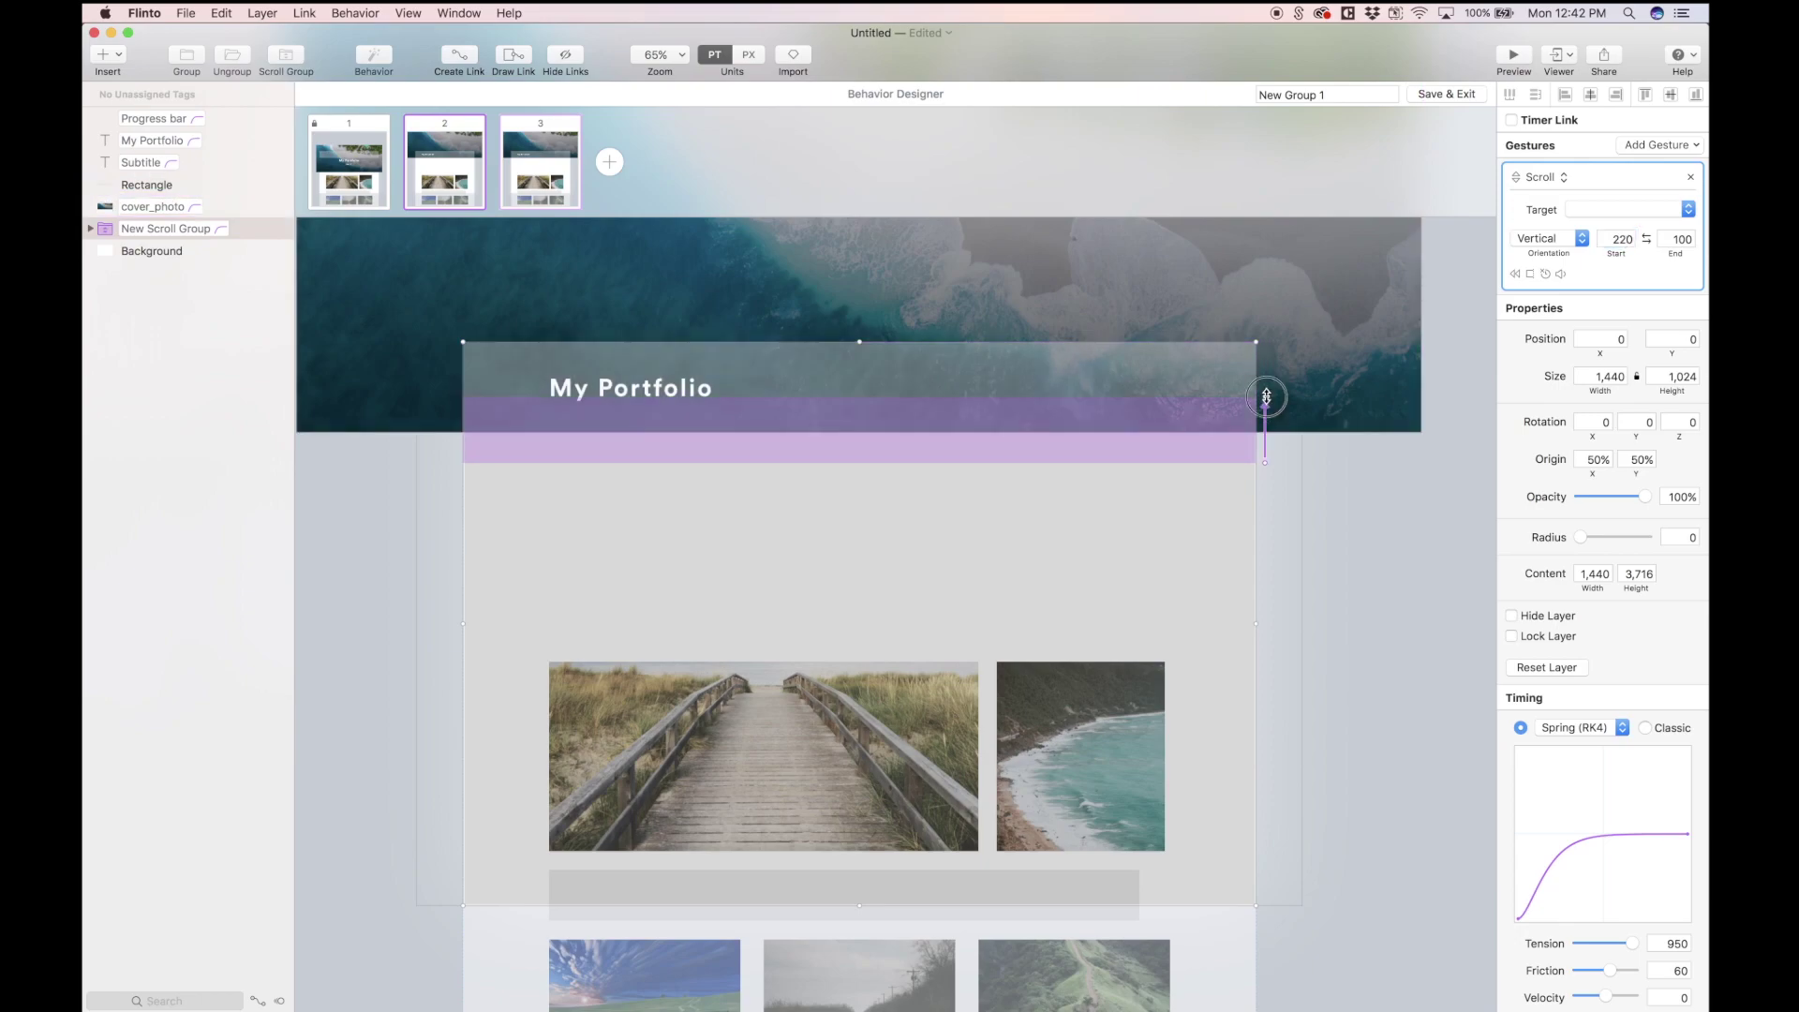
Extend the scroll range end to 3,194 and set the target to state 3
left_click_drag(1266, 396, 1267, 574)
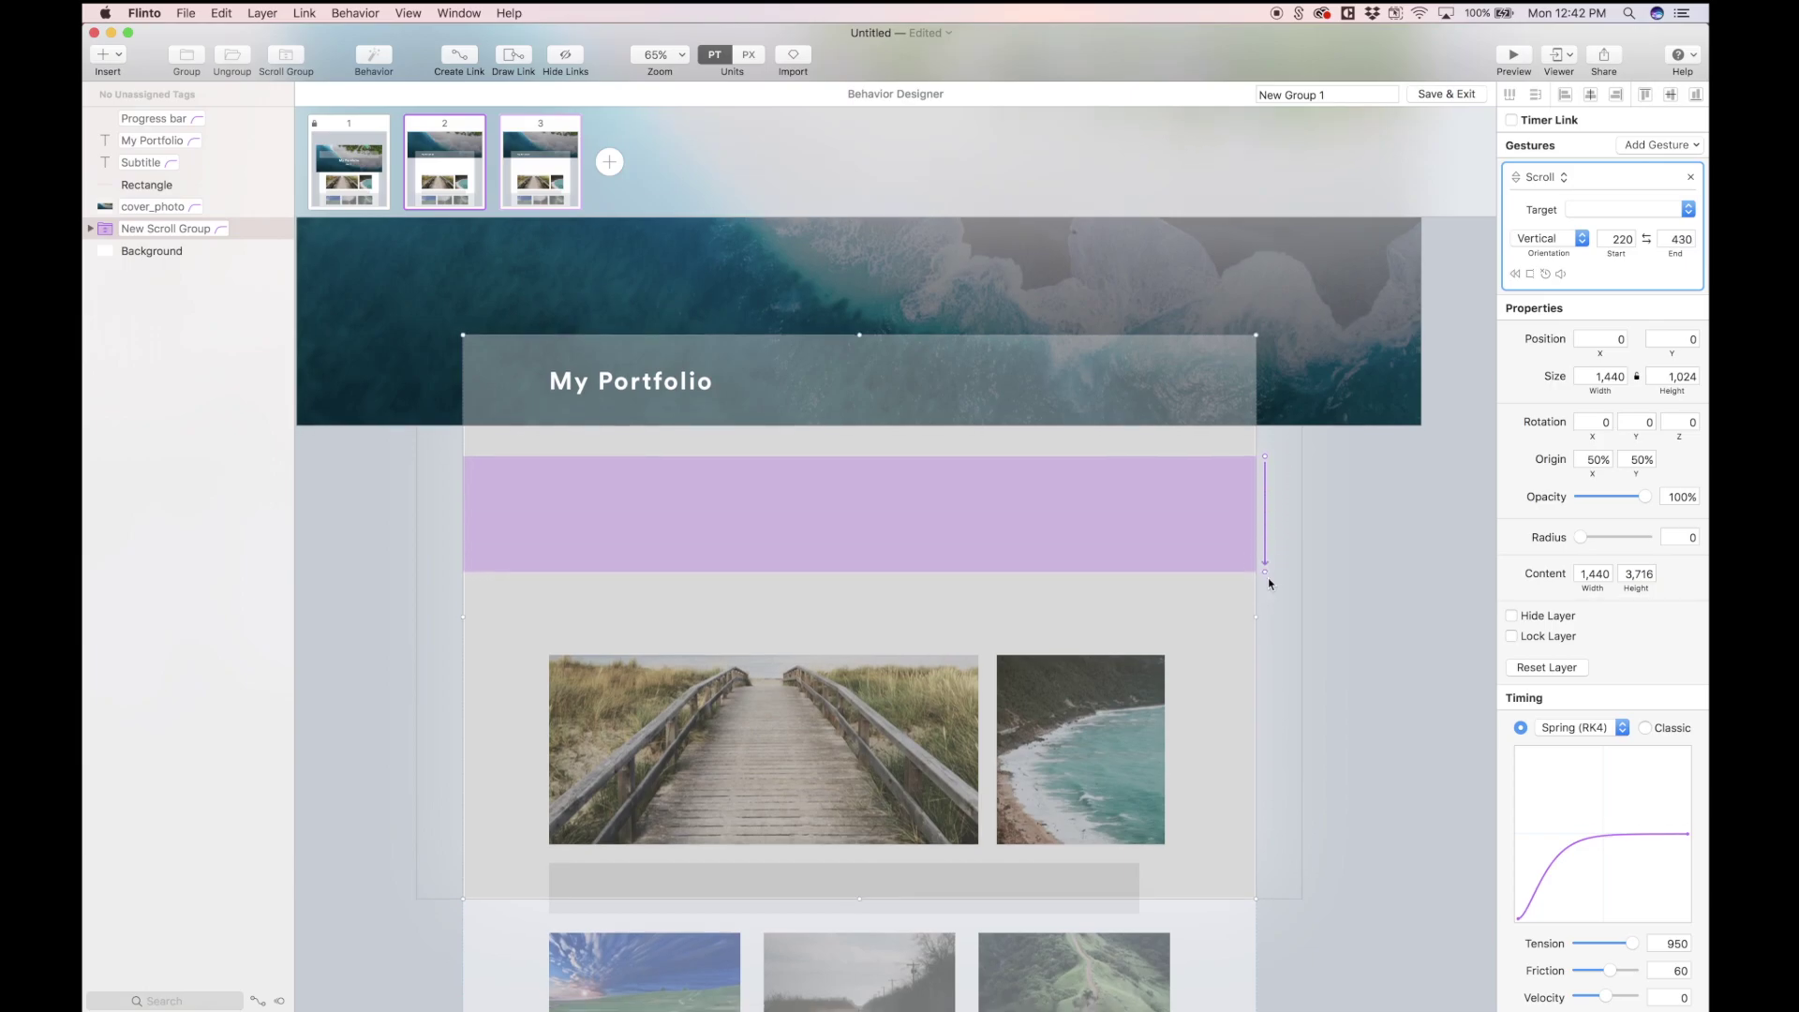
scroll(1269, 582, "down", 5)
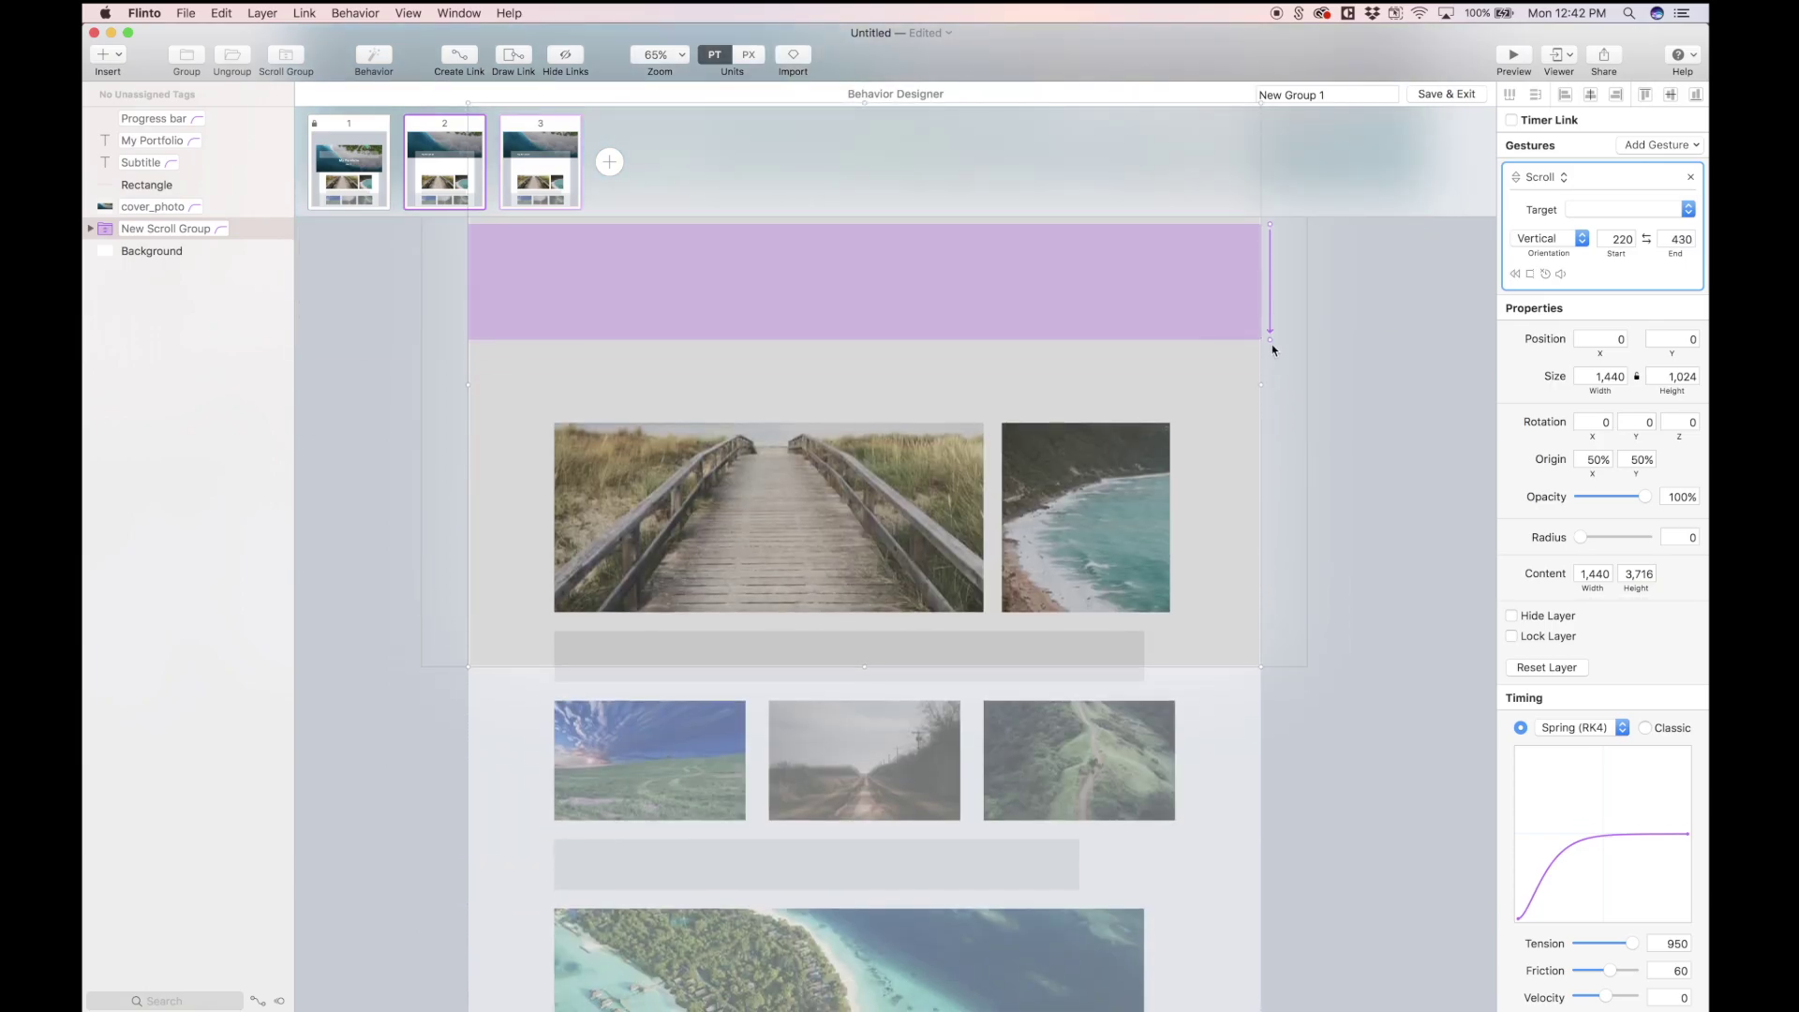
left_click_drag(1273, 349, 1278, 897)
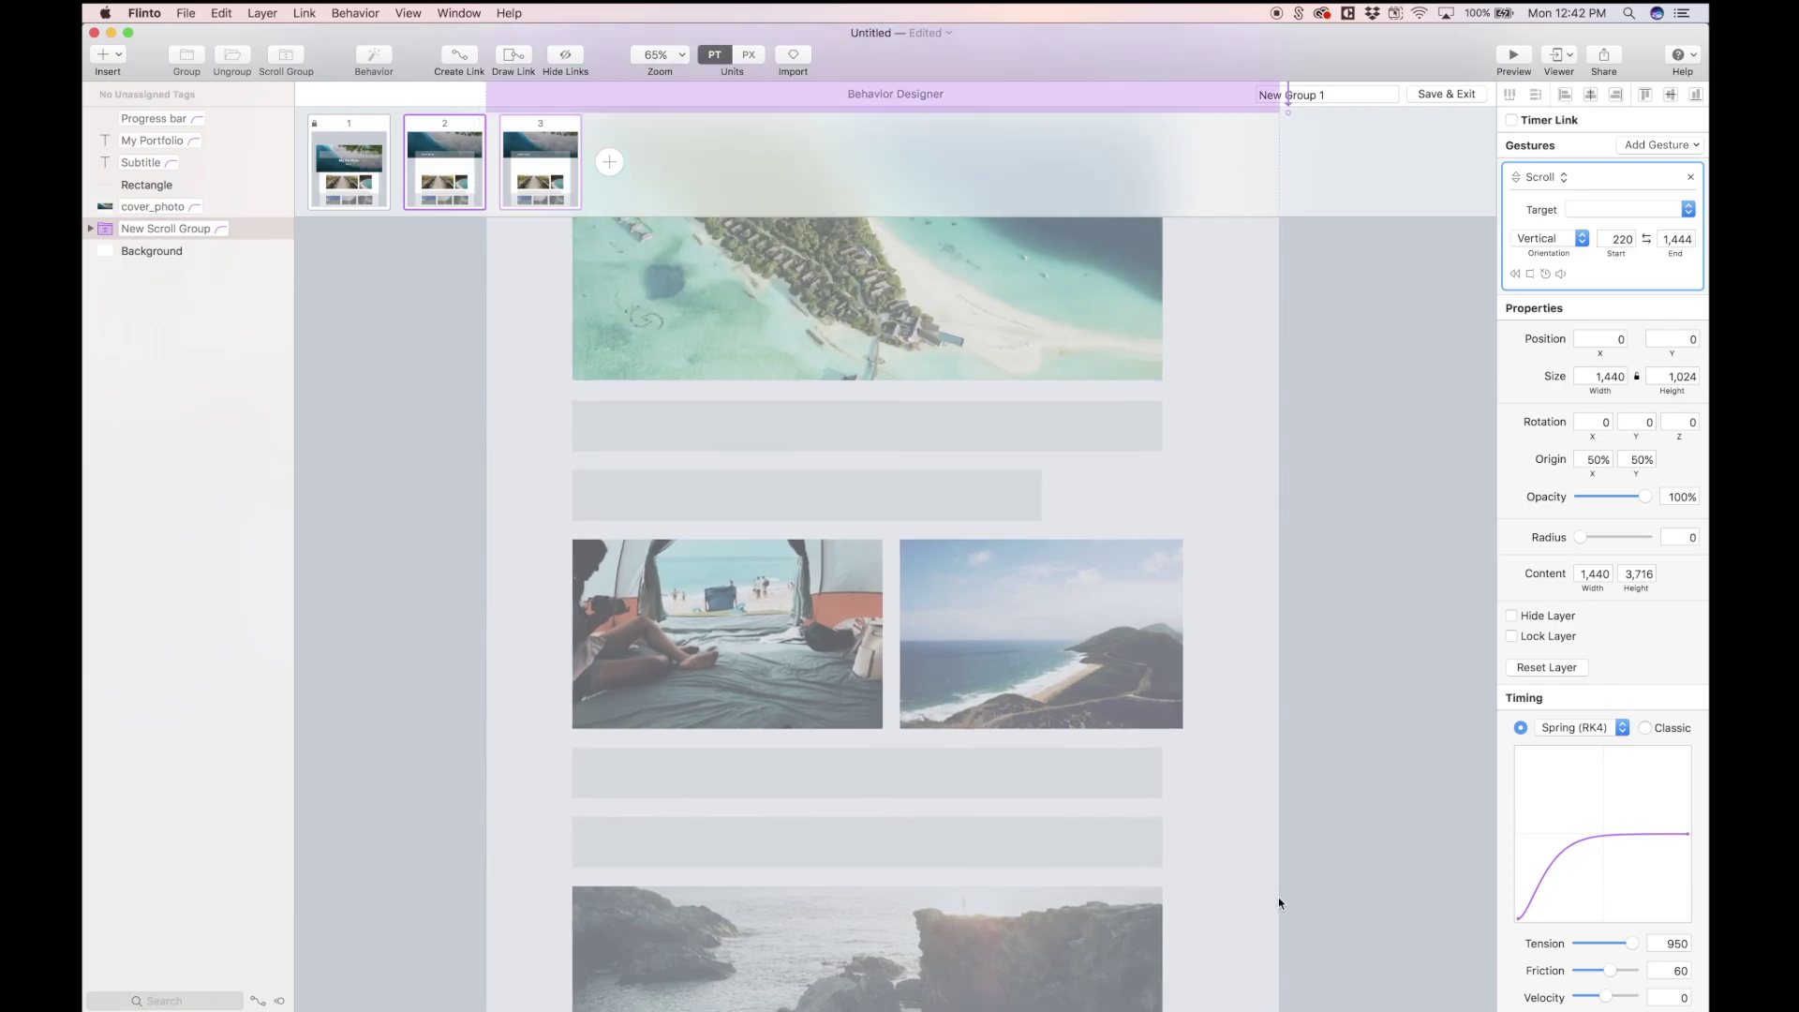
left_click_drag(1300, 314, 1309, 927)
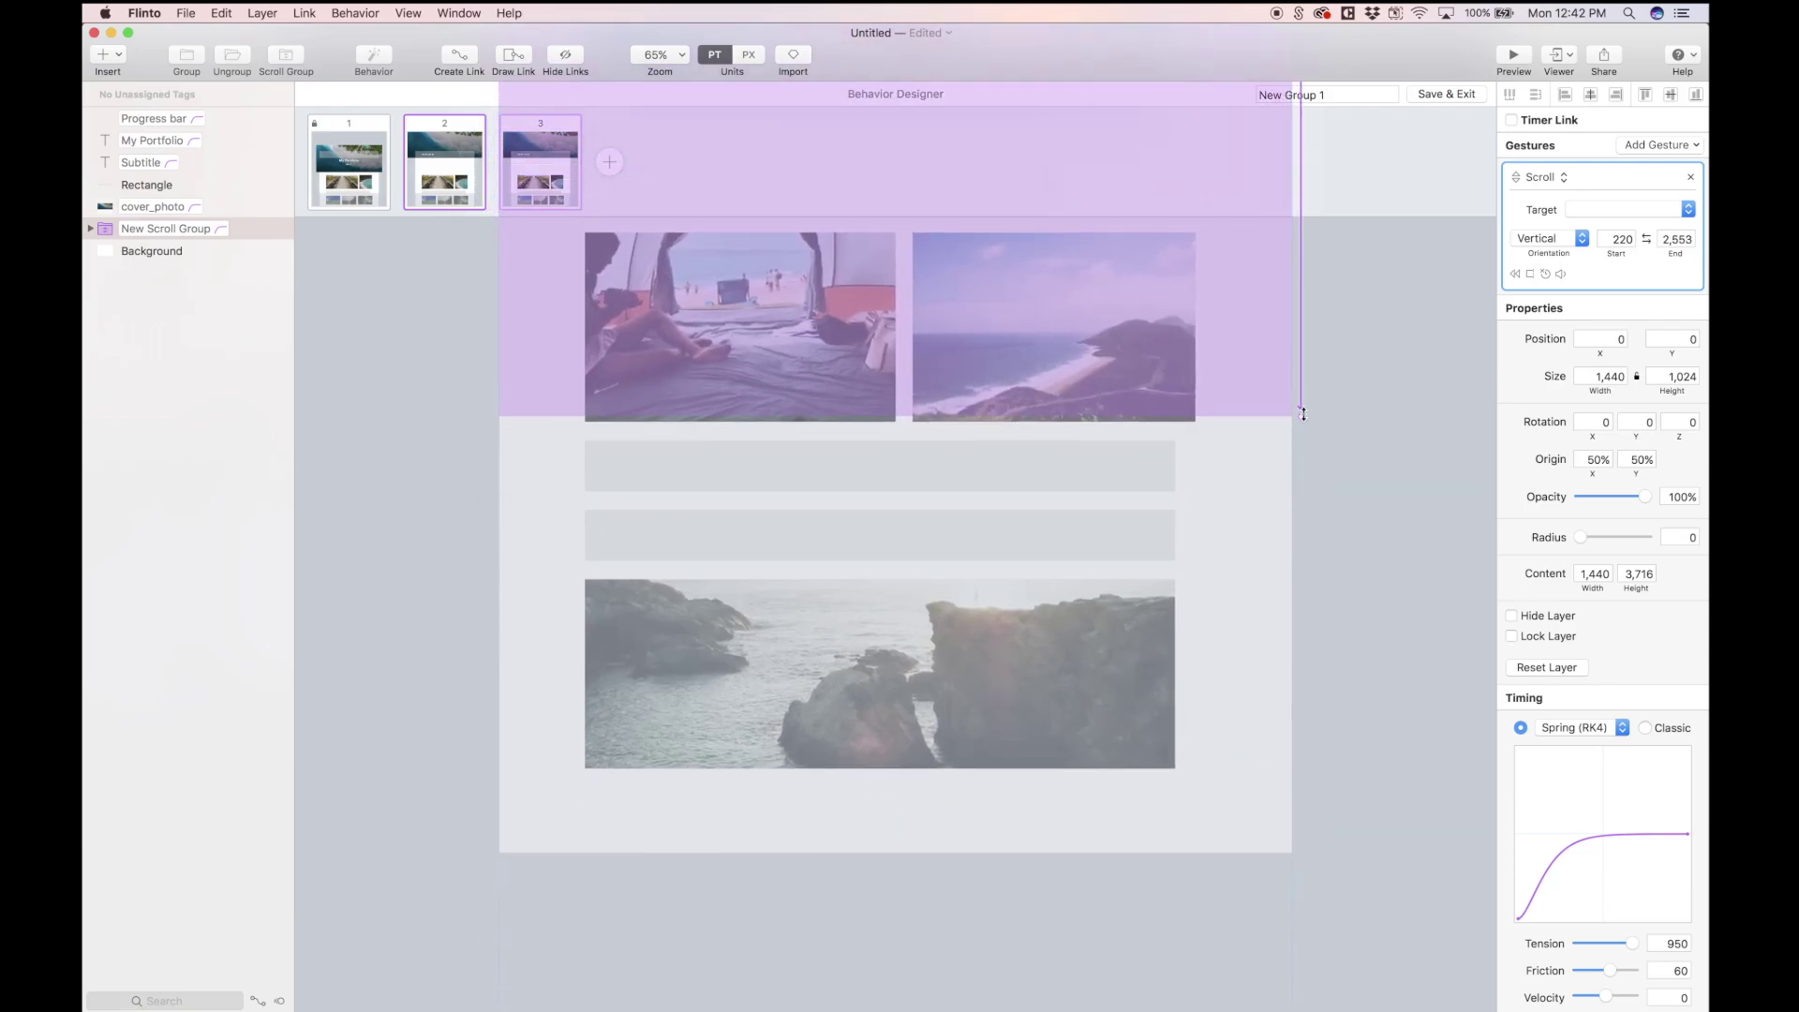
left_click_drag(1303, 413, 1324, 768)
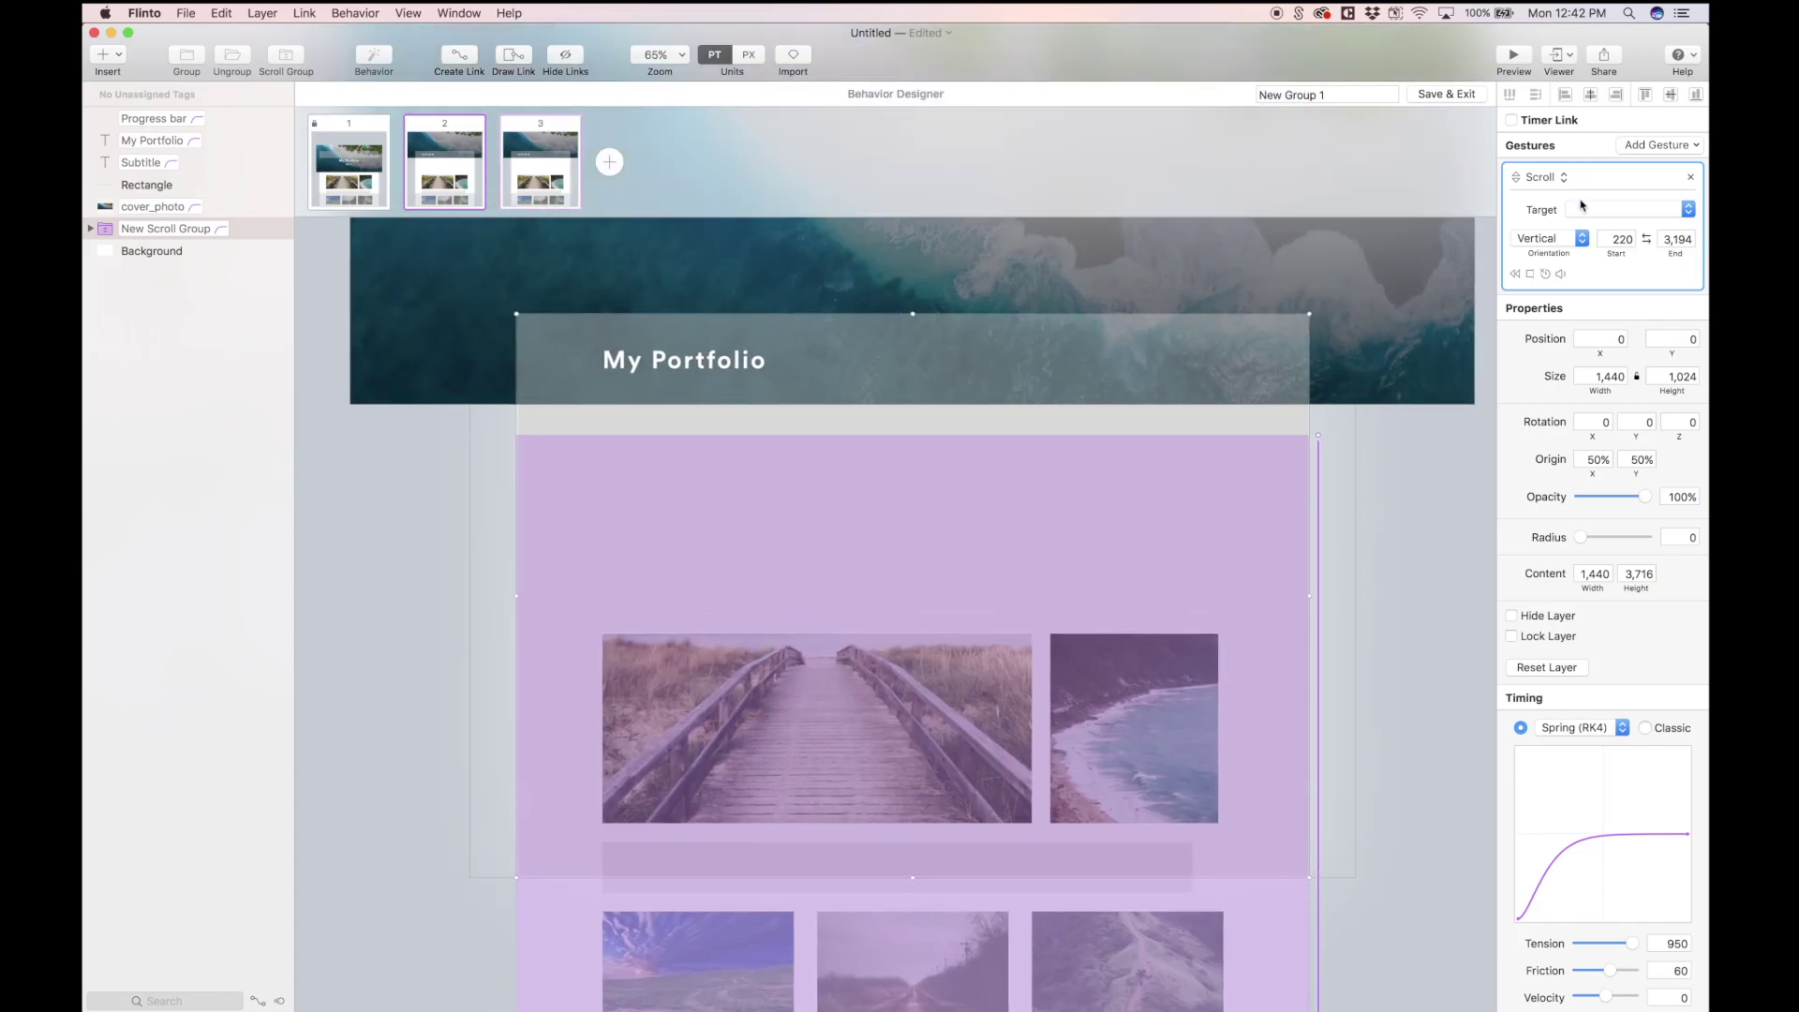
left_click(1583, 207)
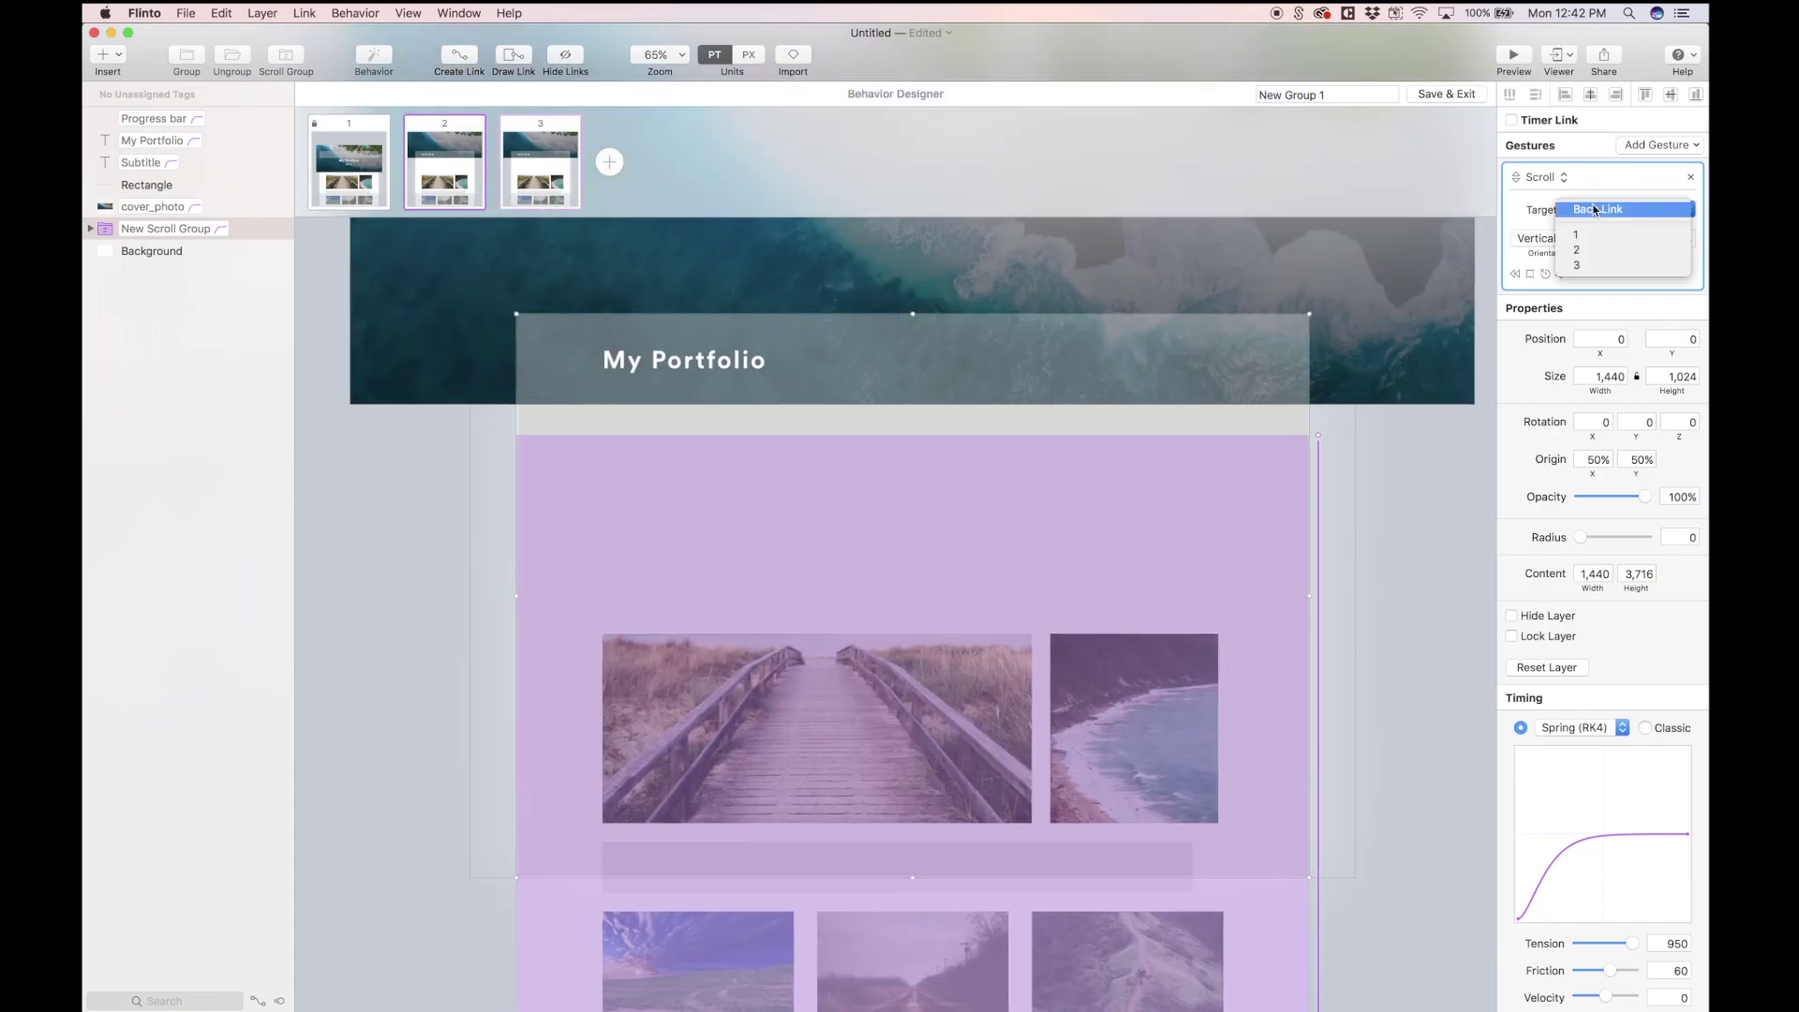
left_click(1608, 266)
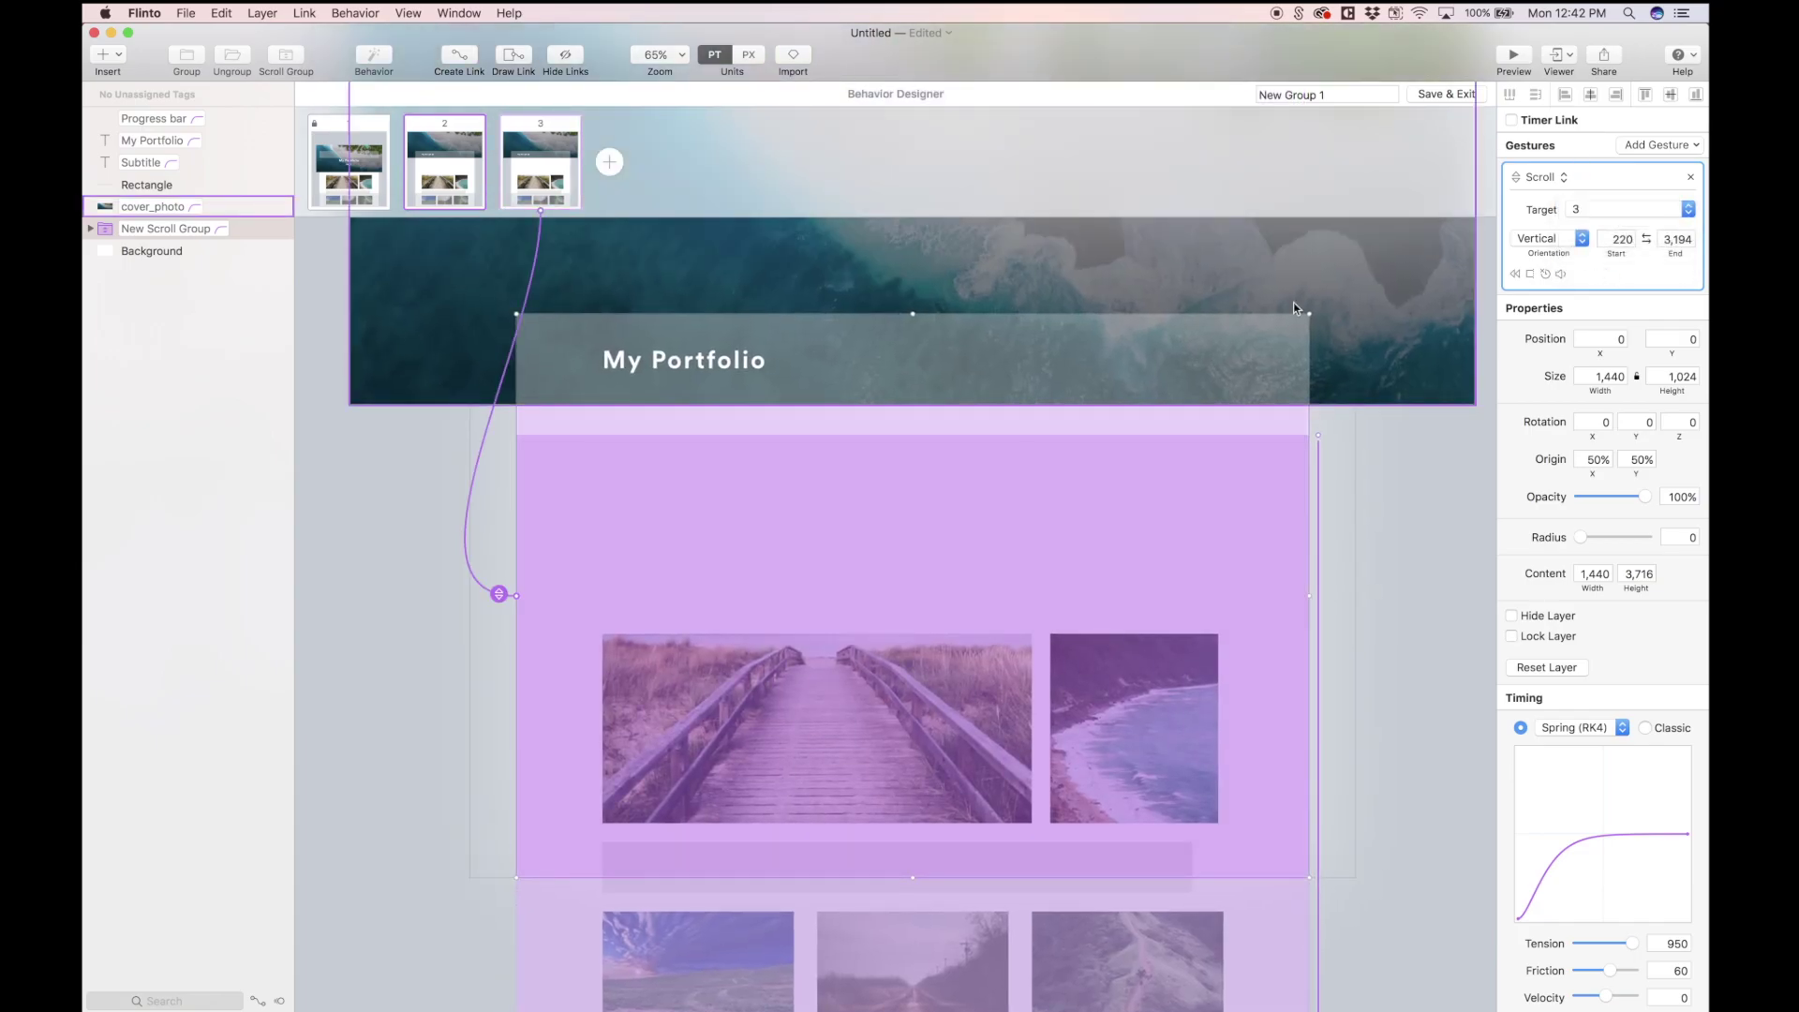
Preview the prototype and scroll the gallery to its end, checking the header and blue progress bar
left_click(1515, 56)
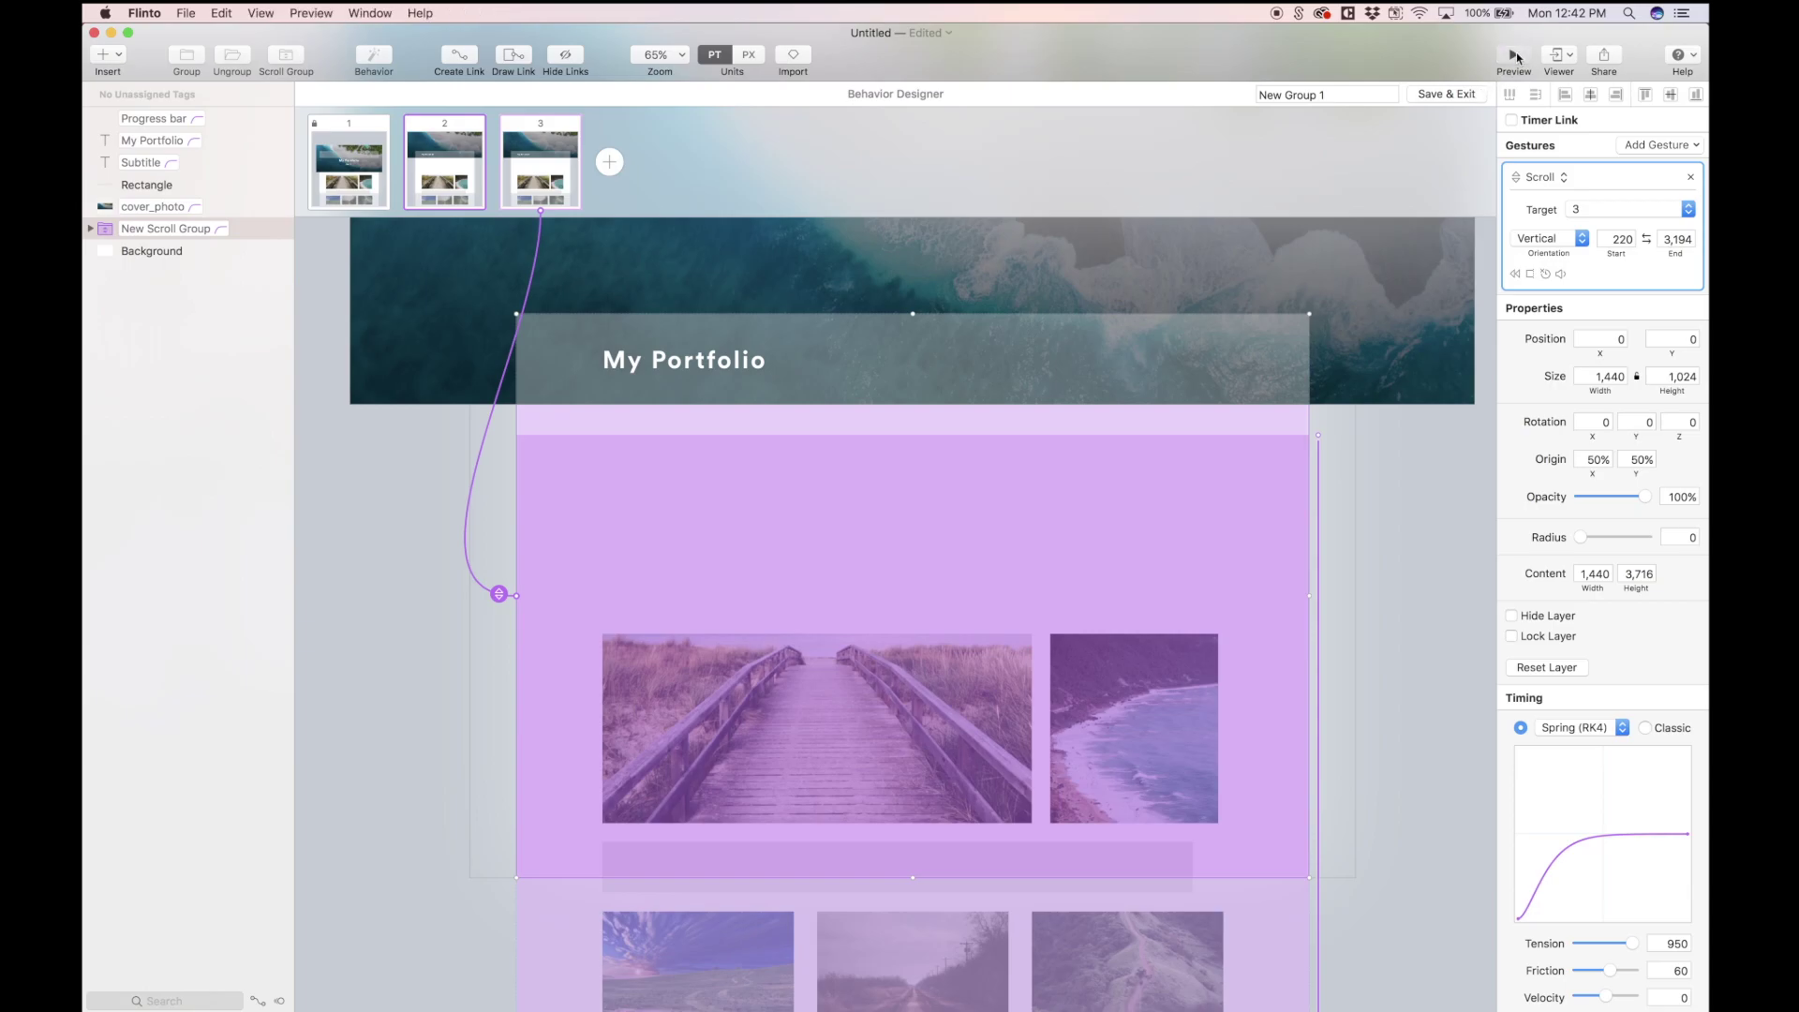
scroll(904, 612, "down", 5)
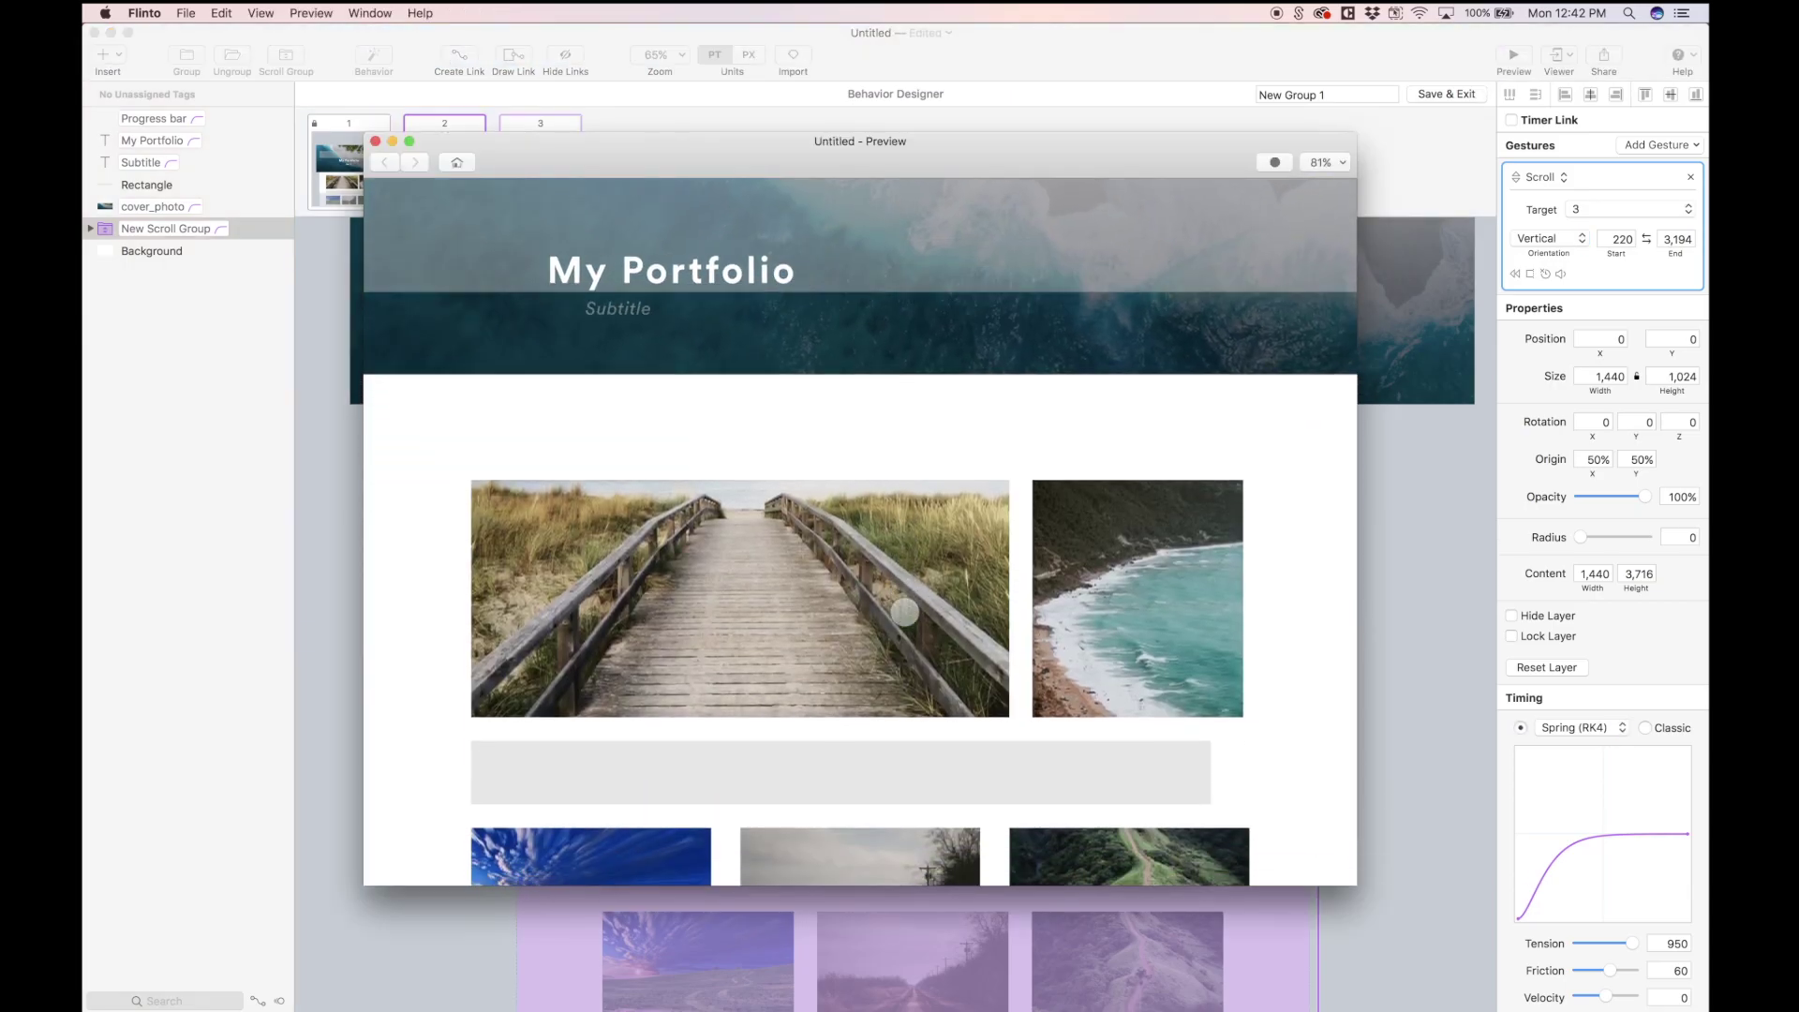
scroll(904, 612, "down", 2)
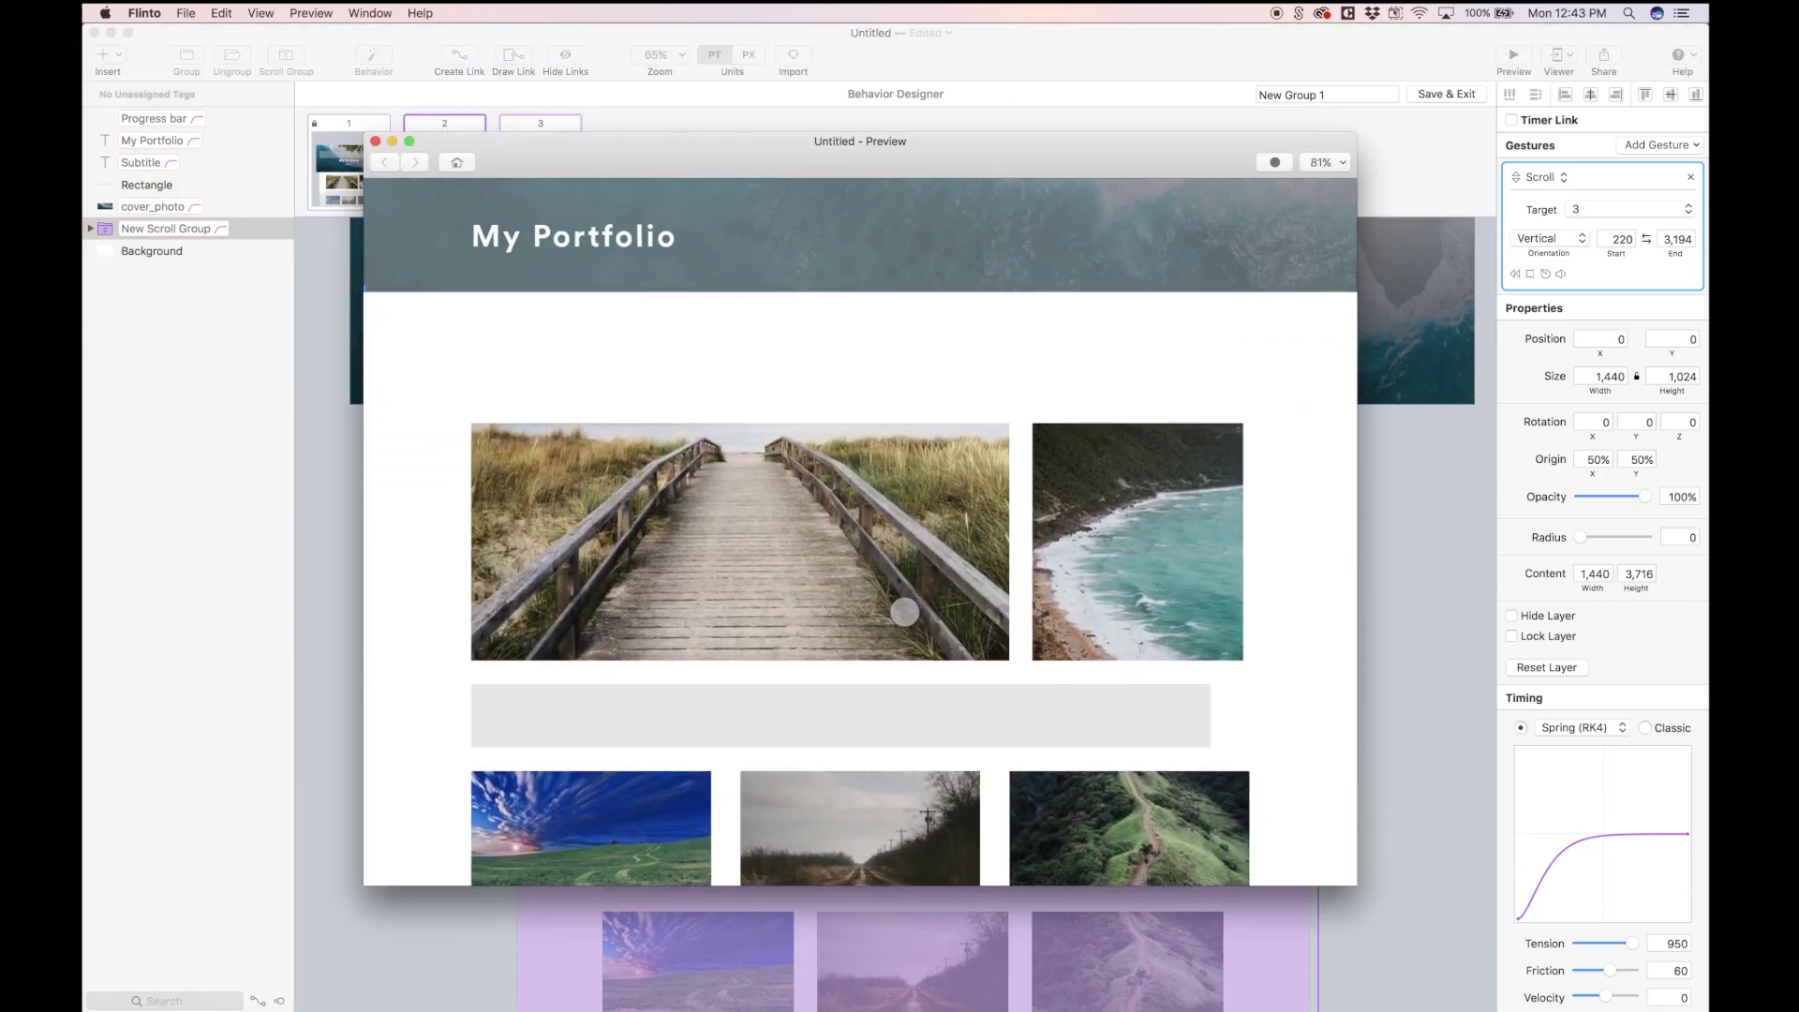
scroll(904, 612, "down", 5)
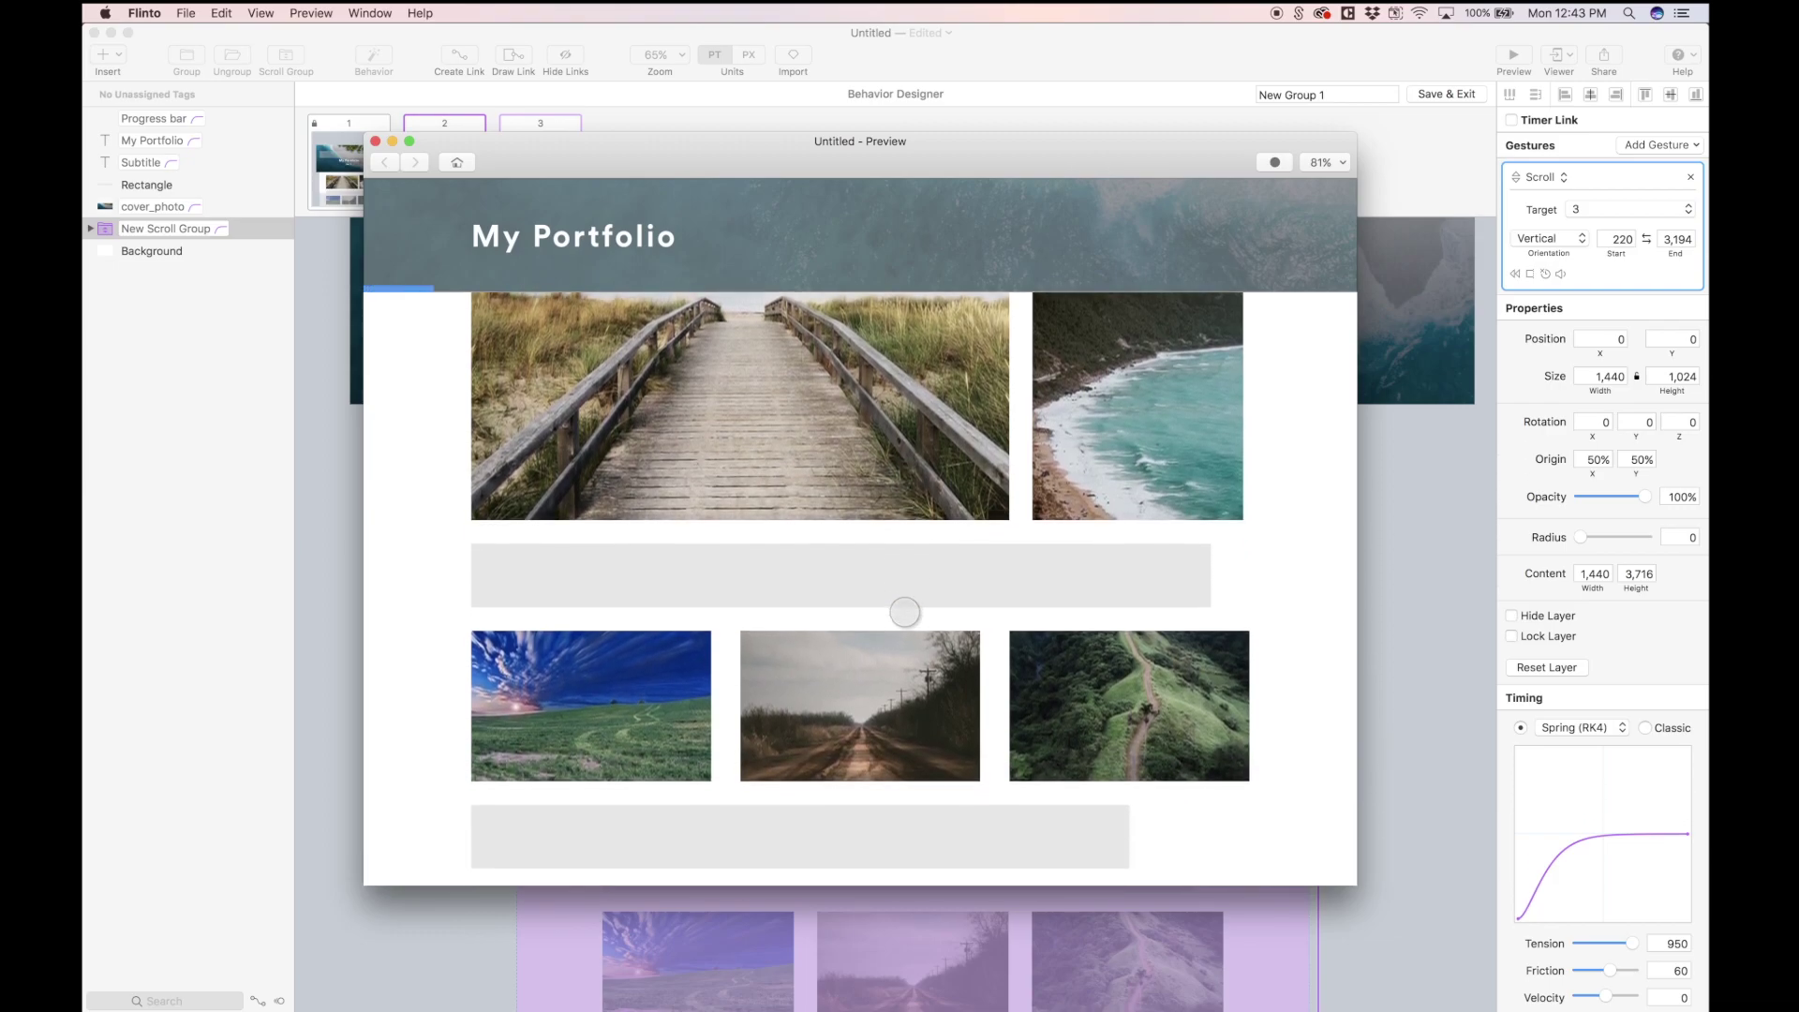
scroll(904, 612, "up", 2)
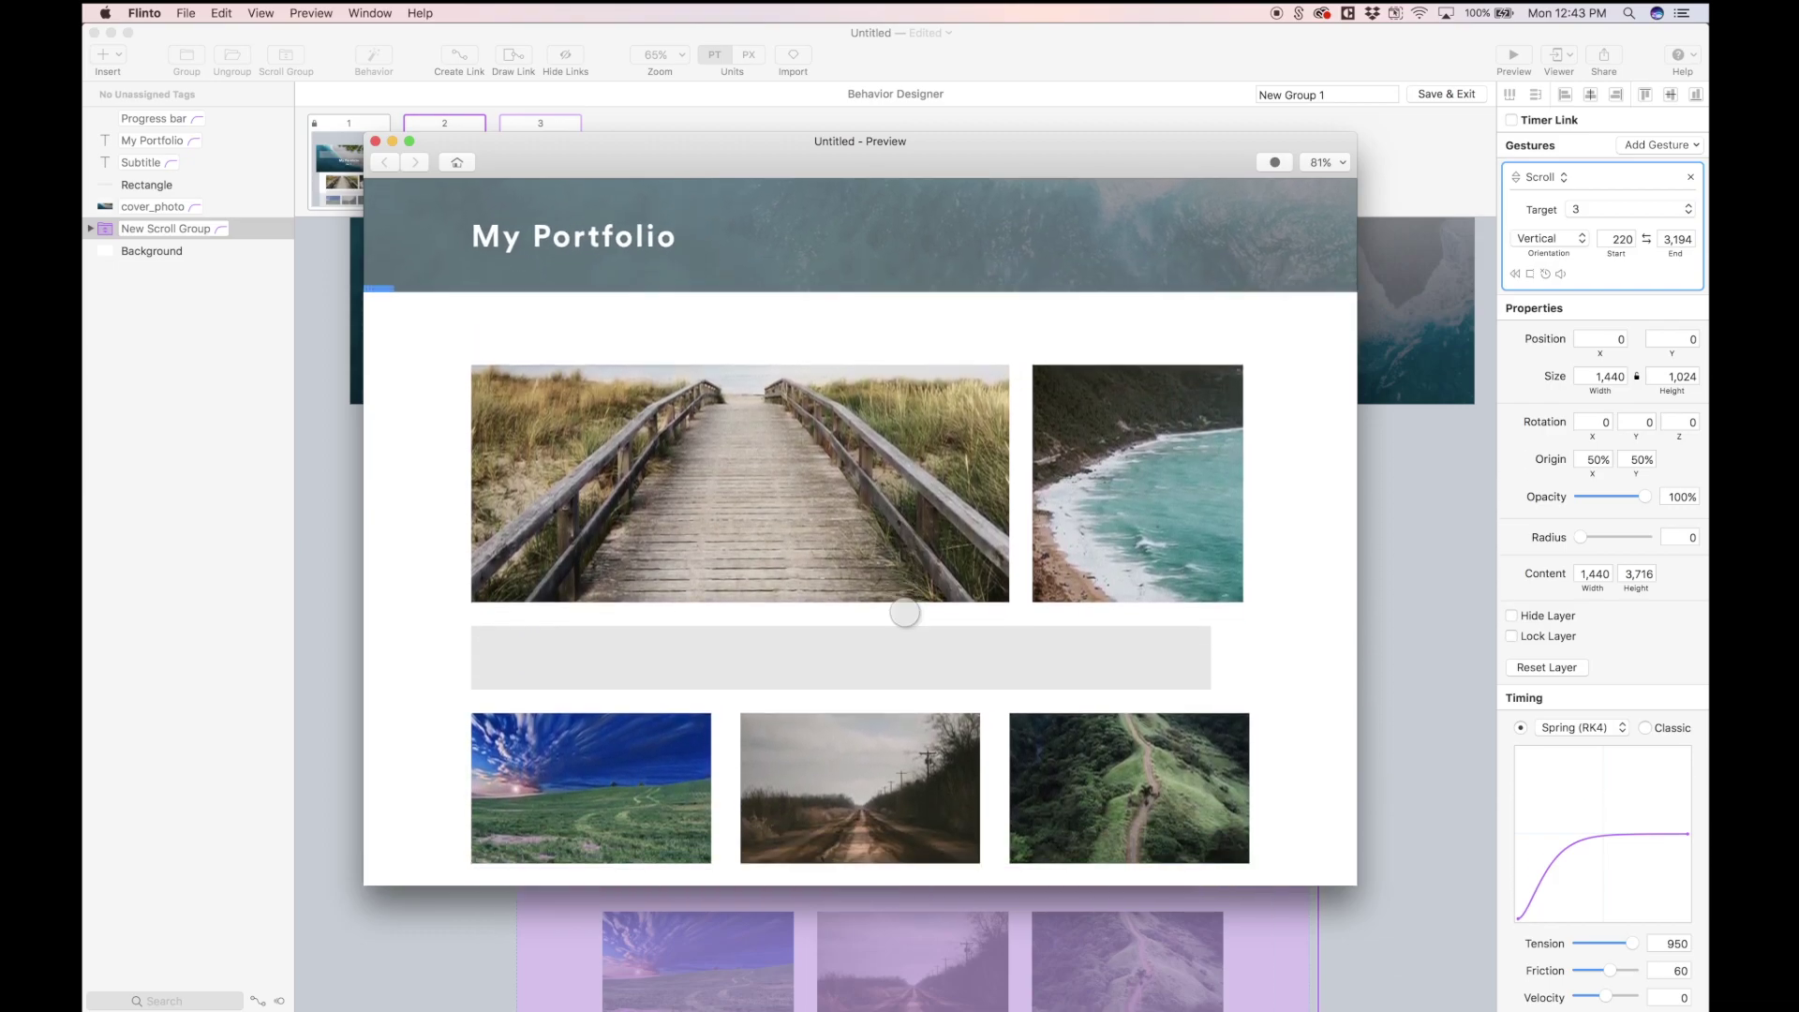
scroll(769, 647, "down", 2)
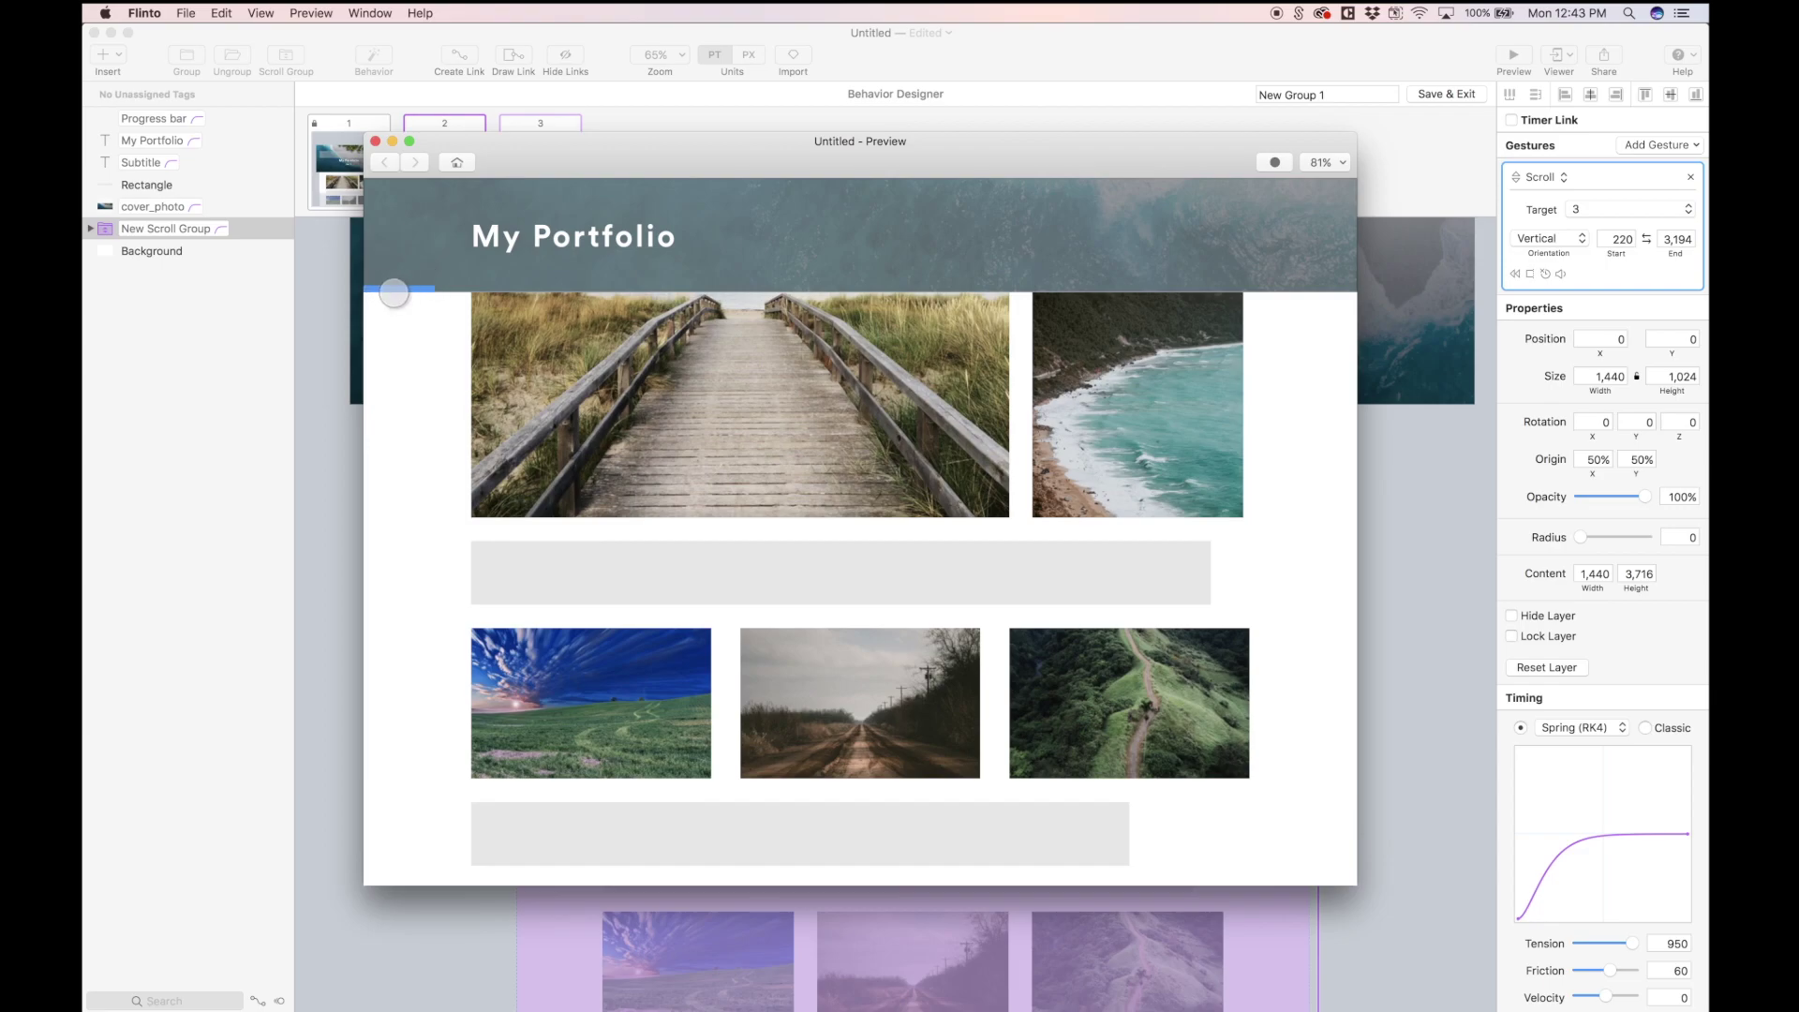
scroll(595, 425, "down", 4)
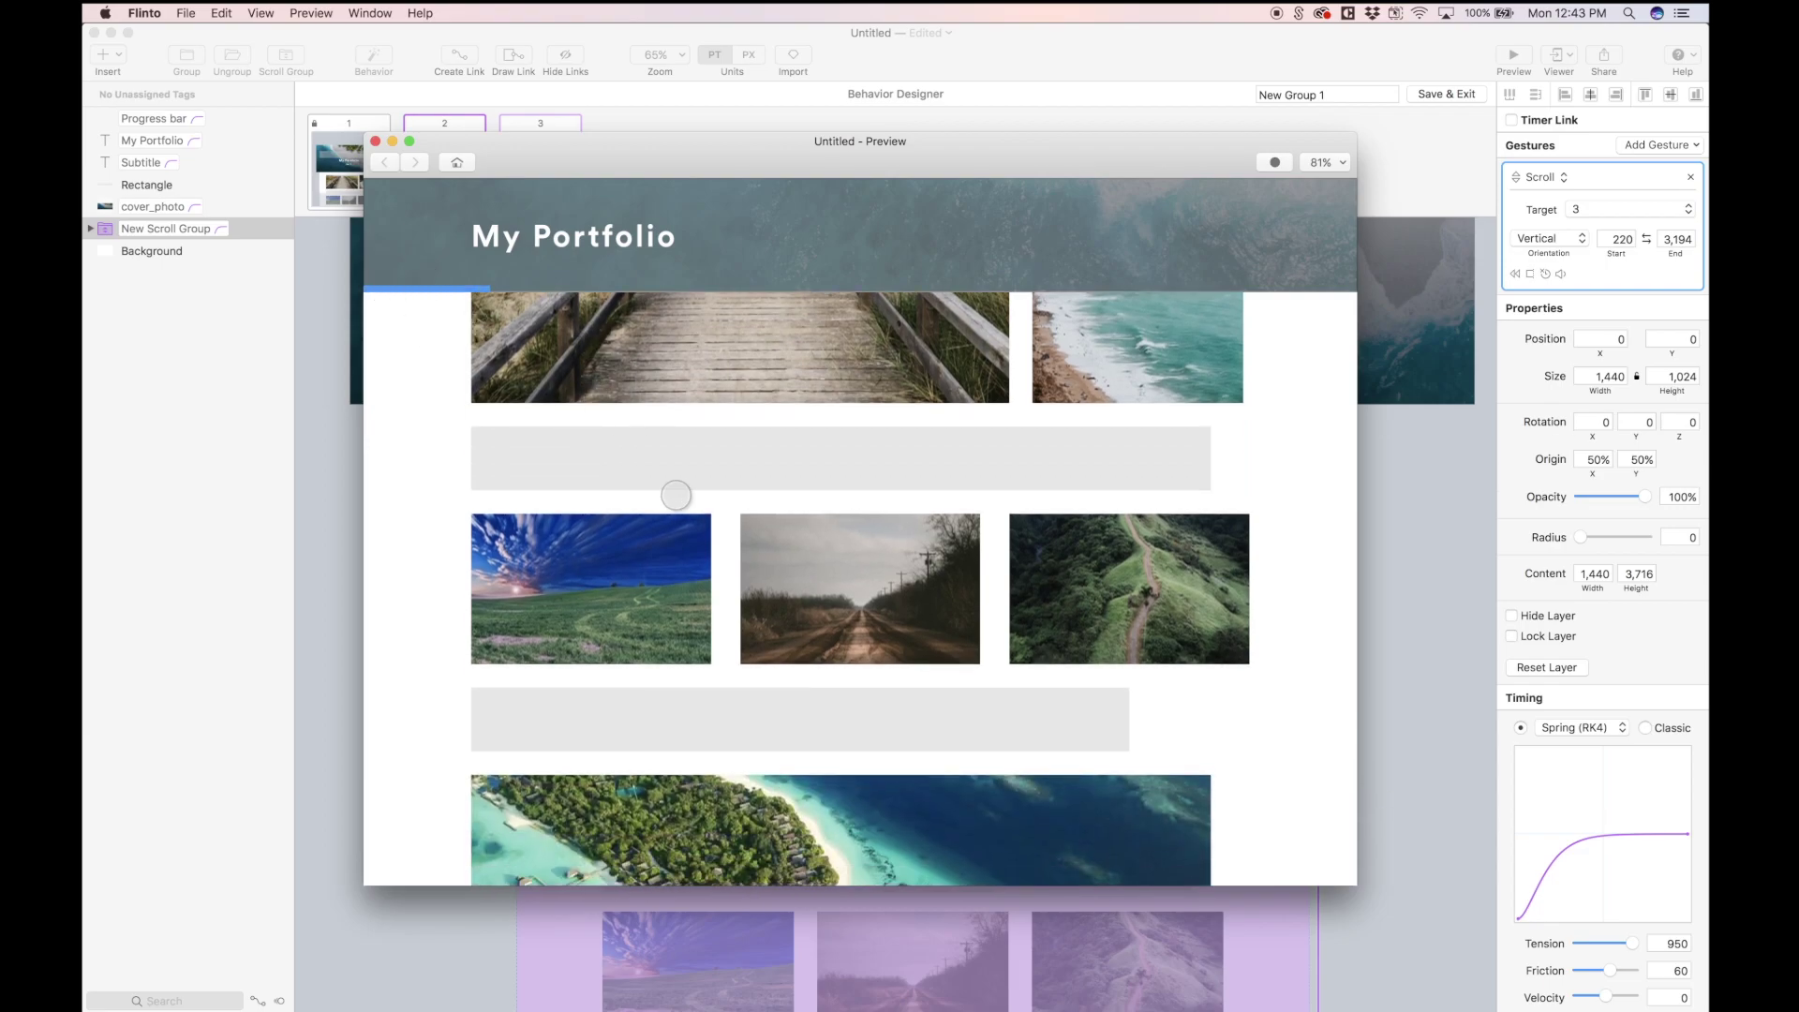
scroll(675, 495, "down", 10)
scroll(675, 495, "down", 15)
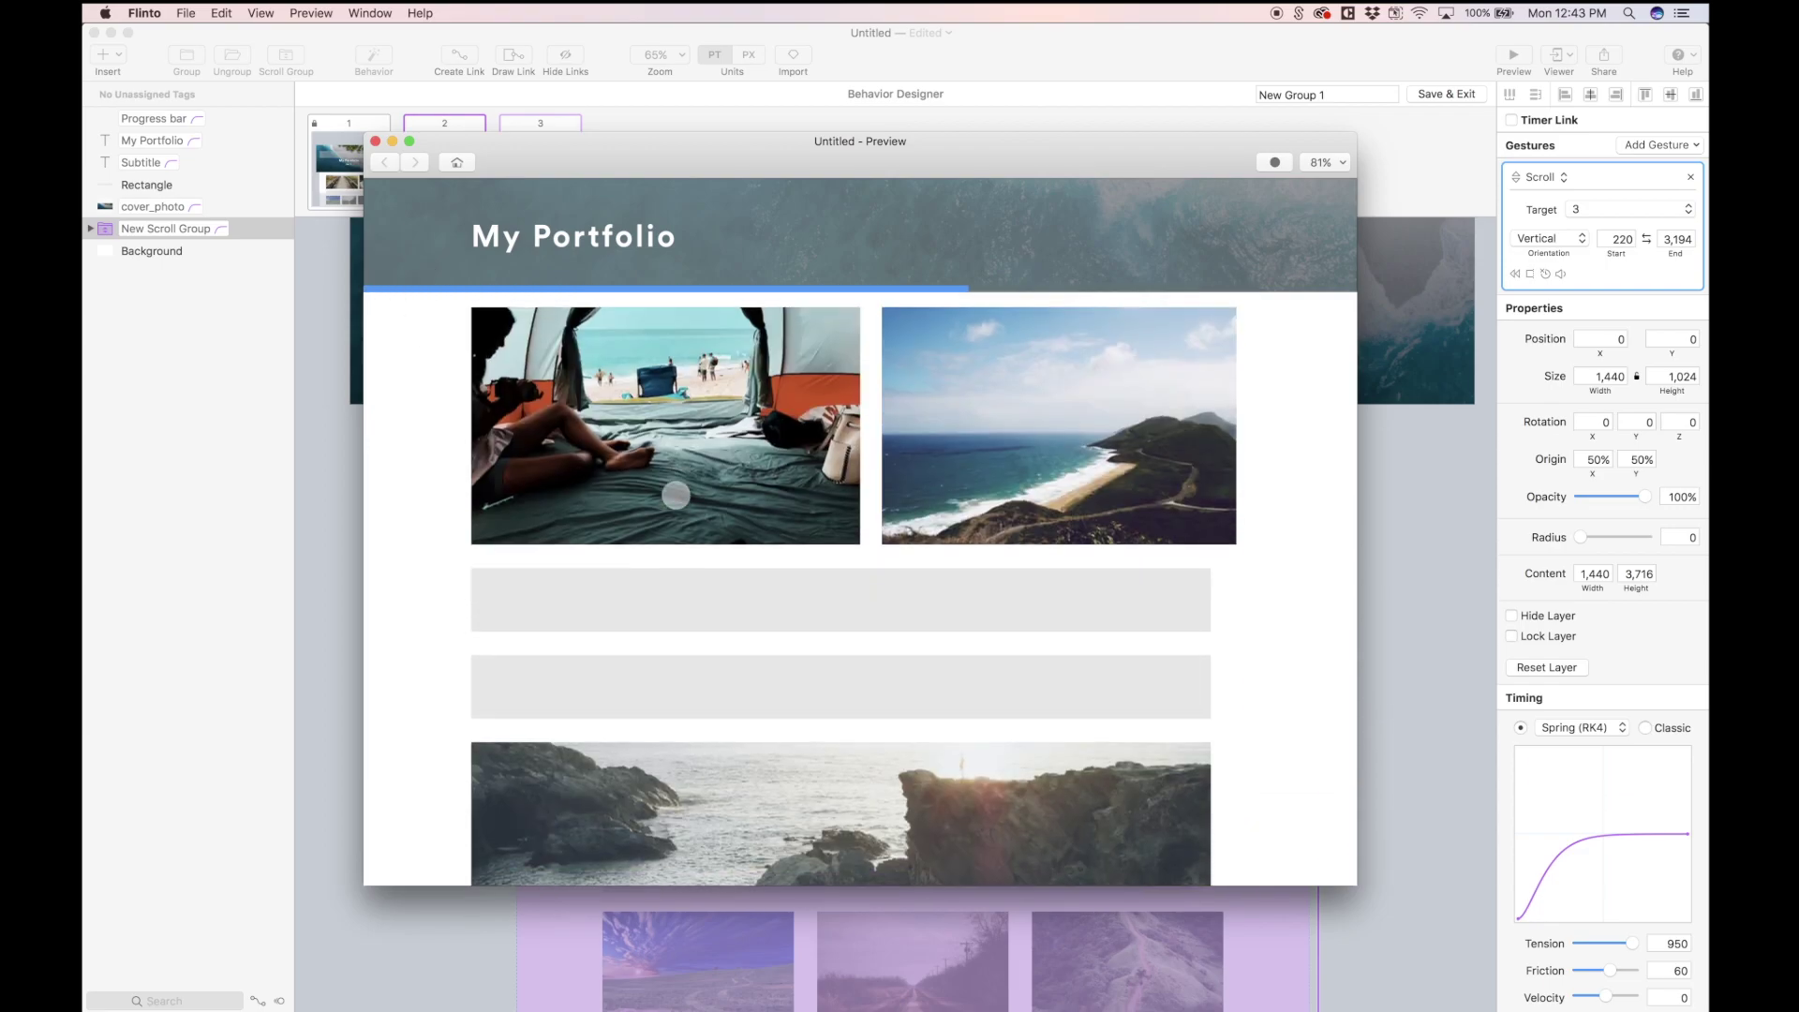
scroll(676, 495, "down", 2)
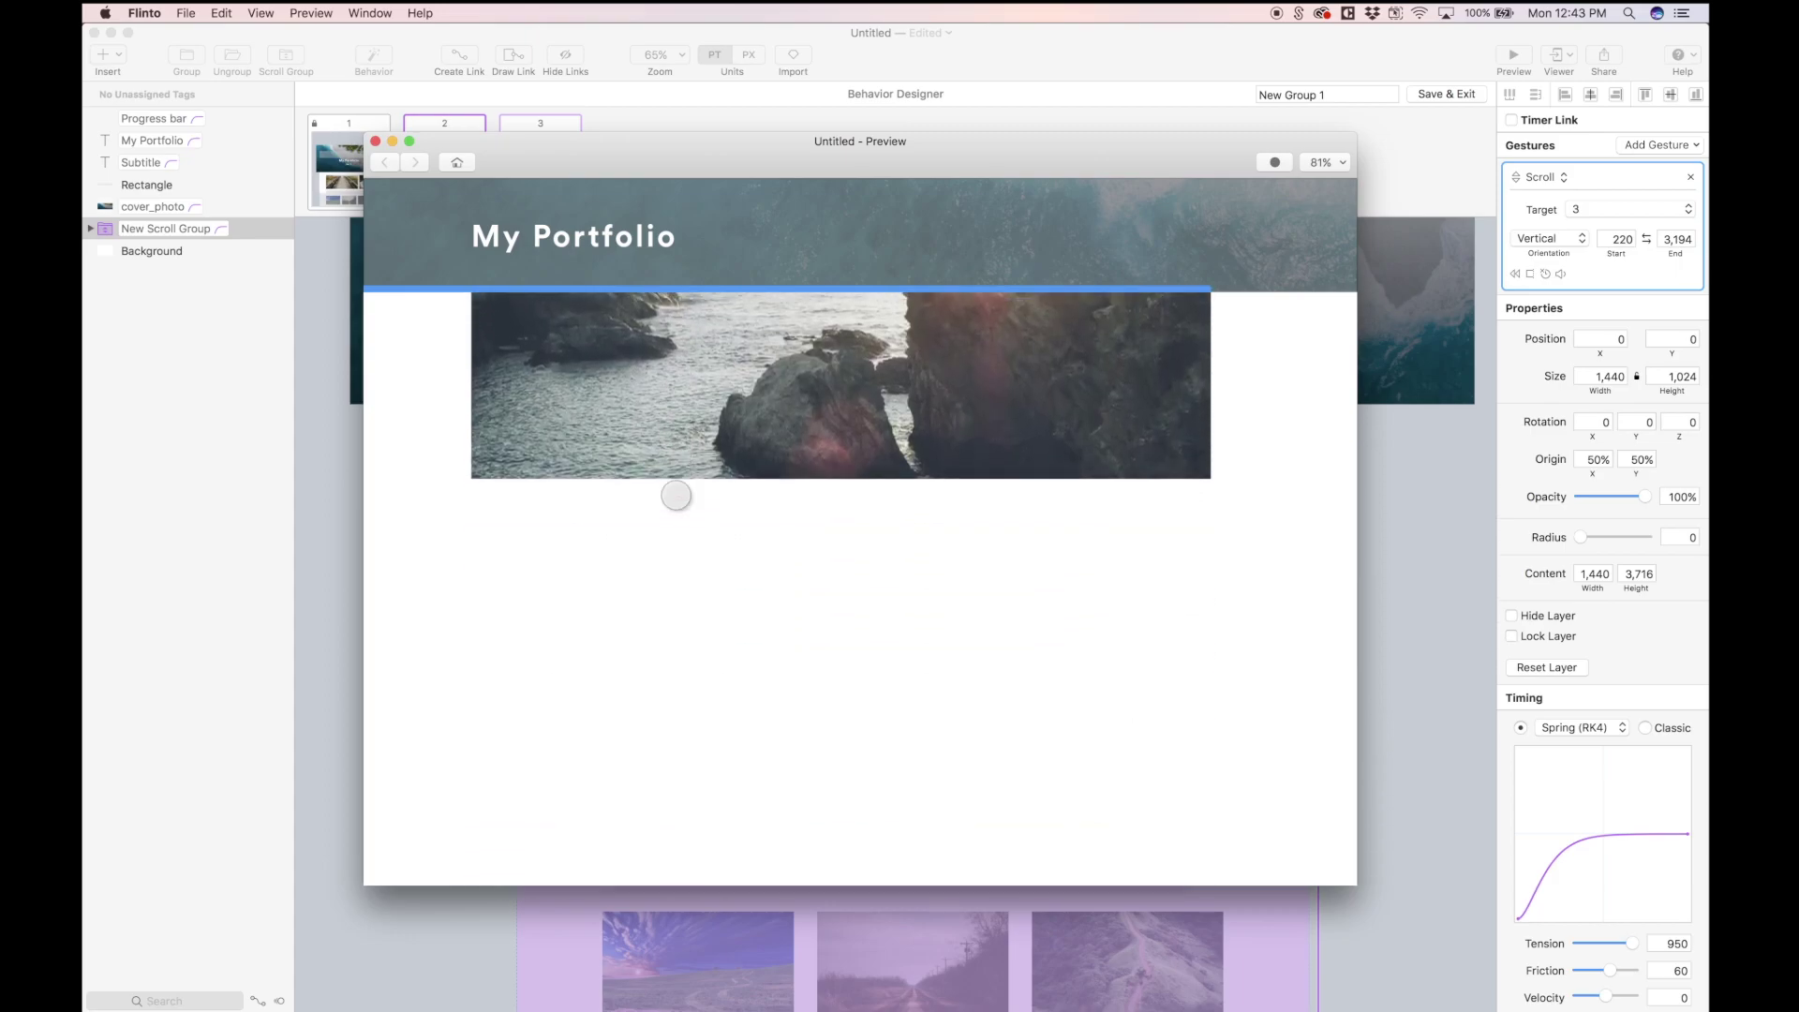
scroll(675, 494, "up", 2)
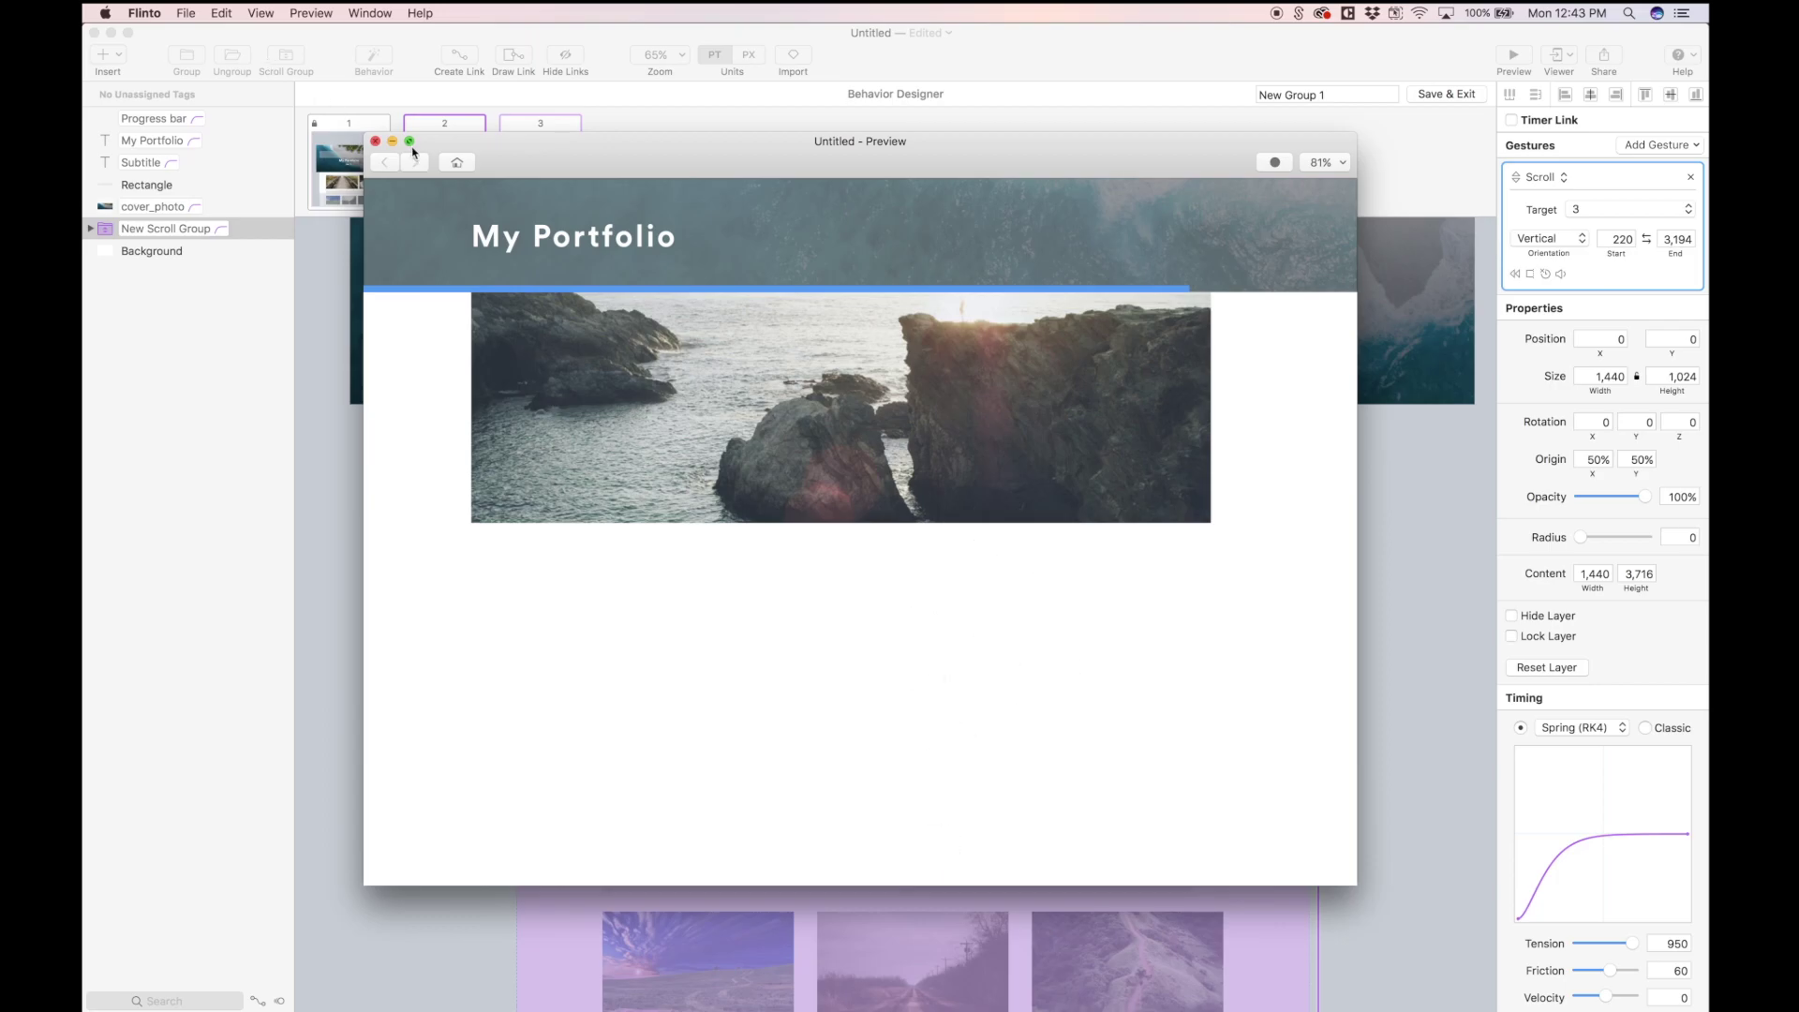
End the Scroll gesture's range at 2,702 instead of 3,194 and test it in the preview
left_click(376, 141)
scroll(956, 602, "down", 10)
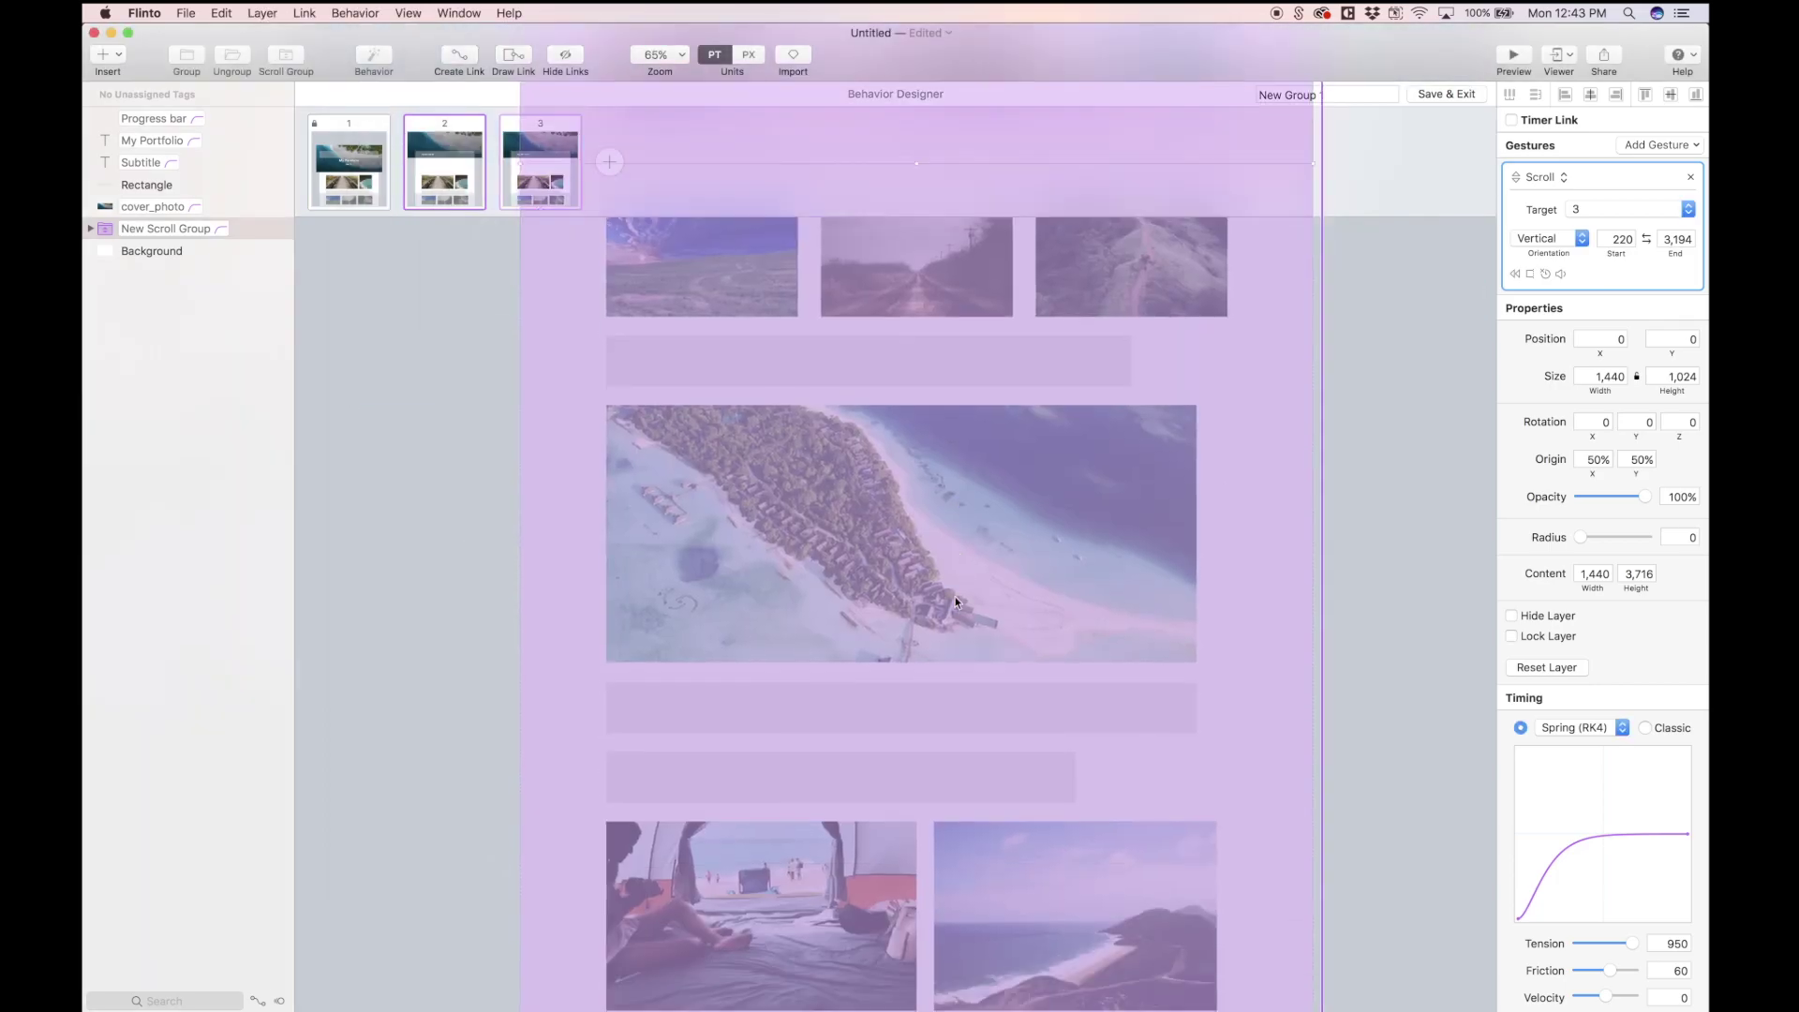
scroll(955, 602, "down", 10)
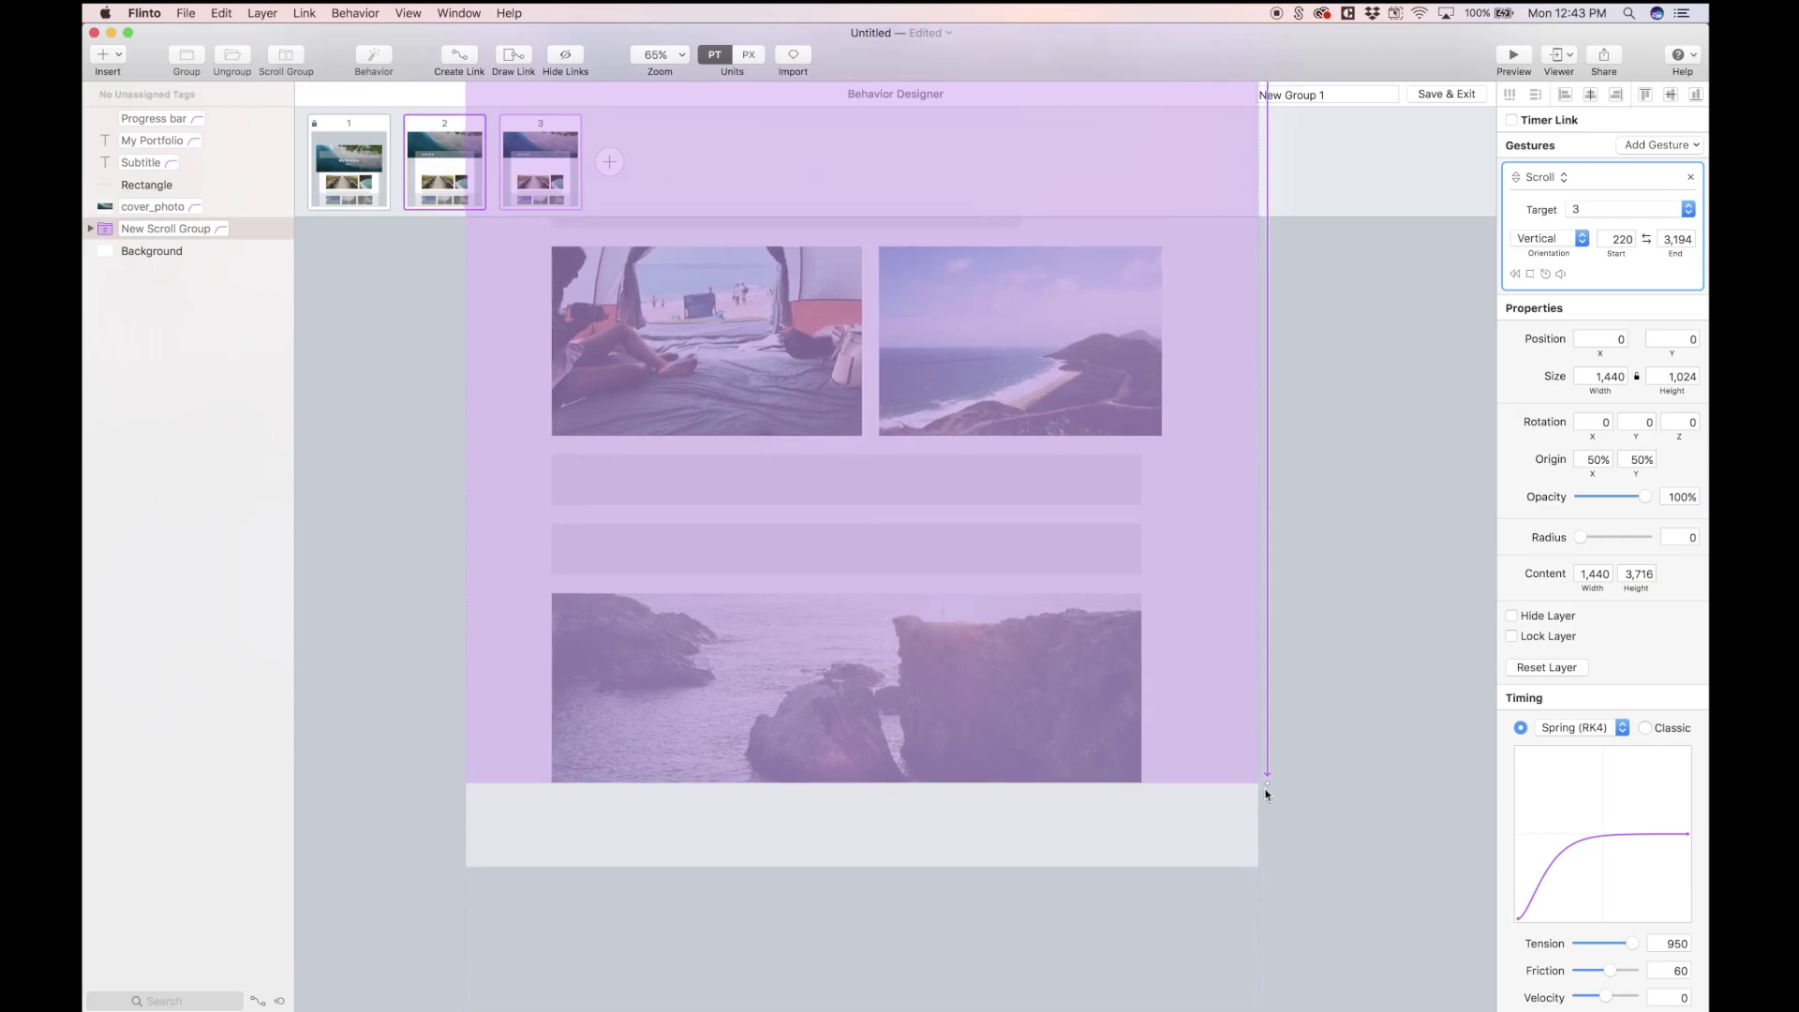
left_click_drag(1267, 785, 1265, 516)
left_click(1513, 56)
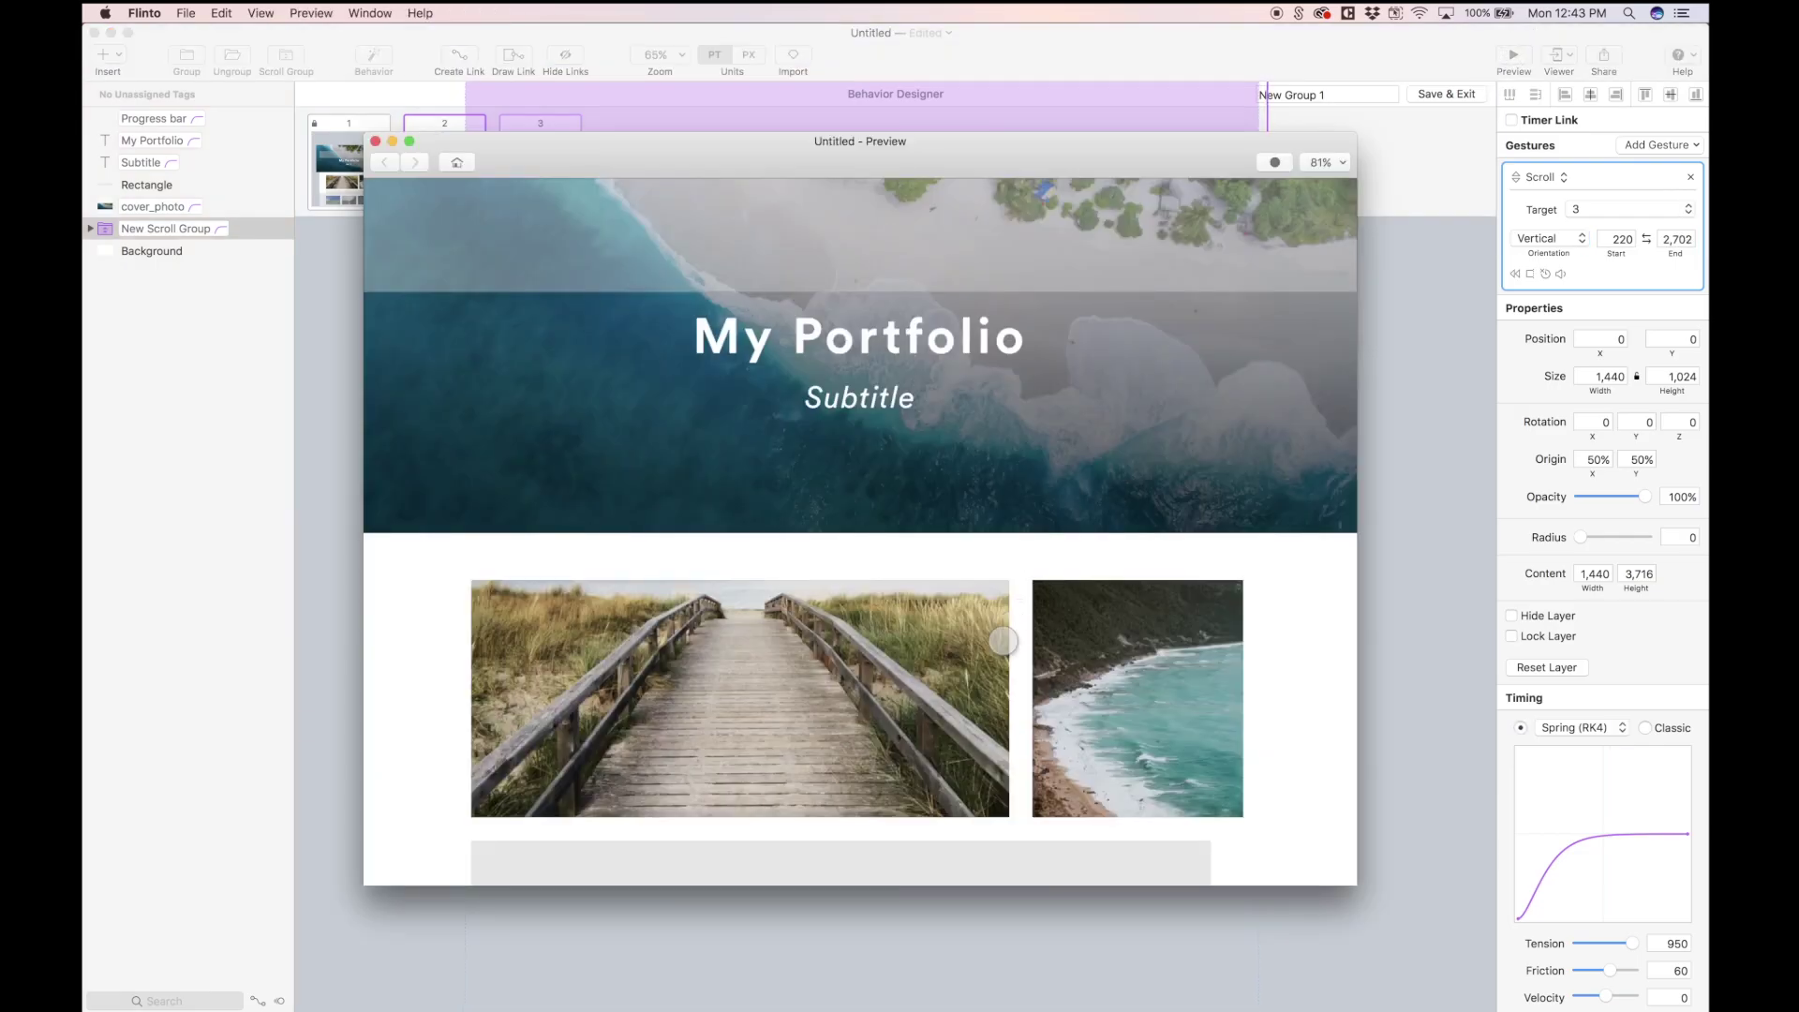
scroll(979, 672, "down", 10)
scroll(979, 672, "down", 5)
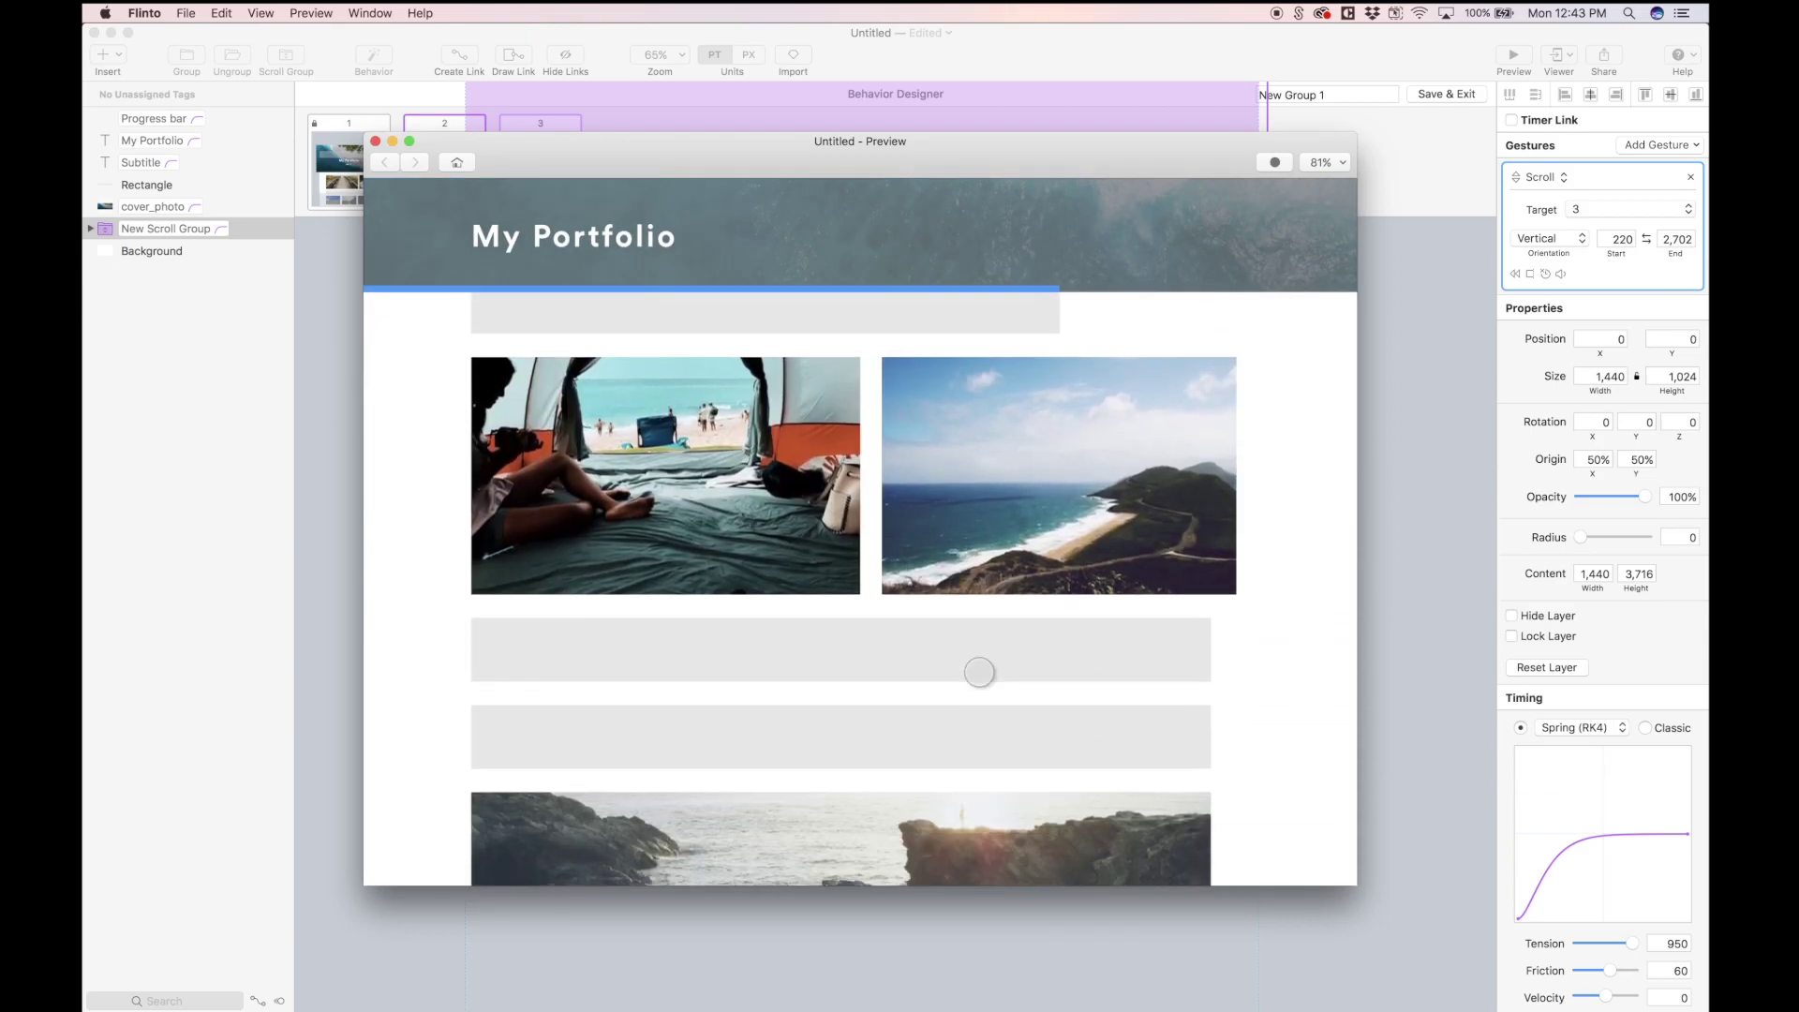
scroll(979, 672, "down", 10)
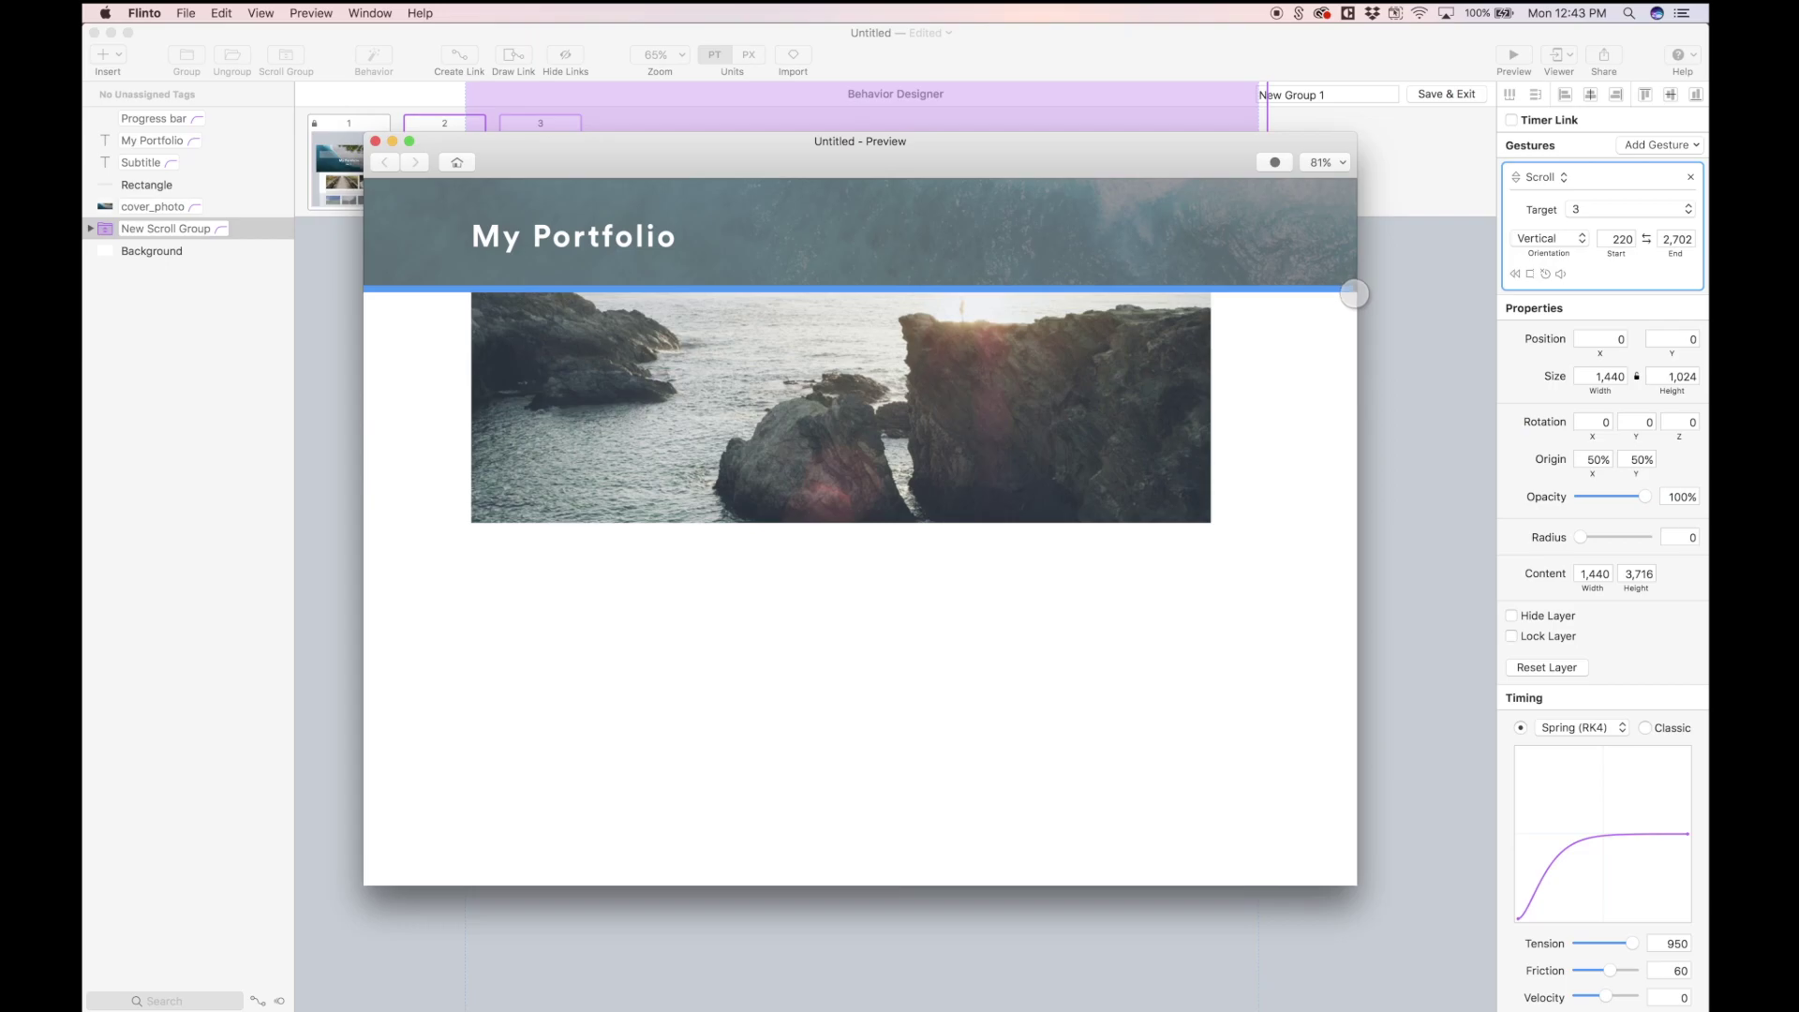
Shorten the scroll range end to 2,682 and scroll the preview to check the bar's fill
left_click(376, 142)
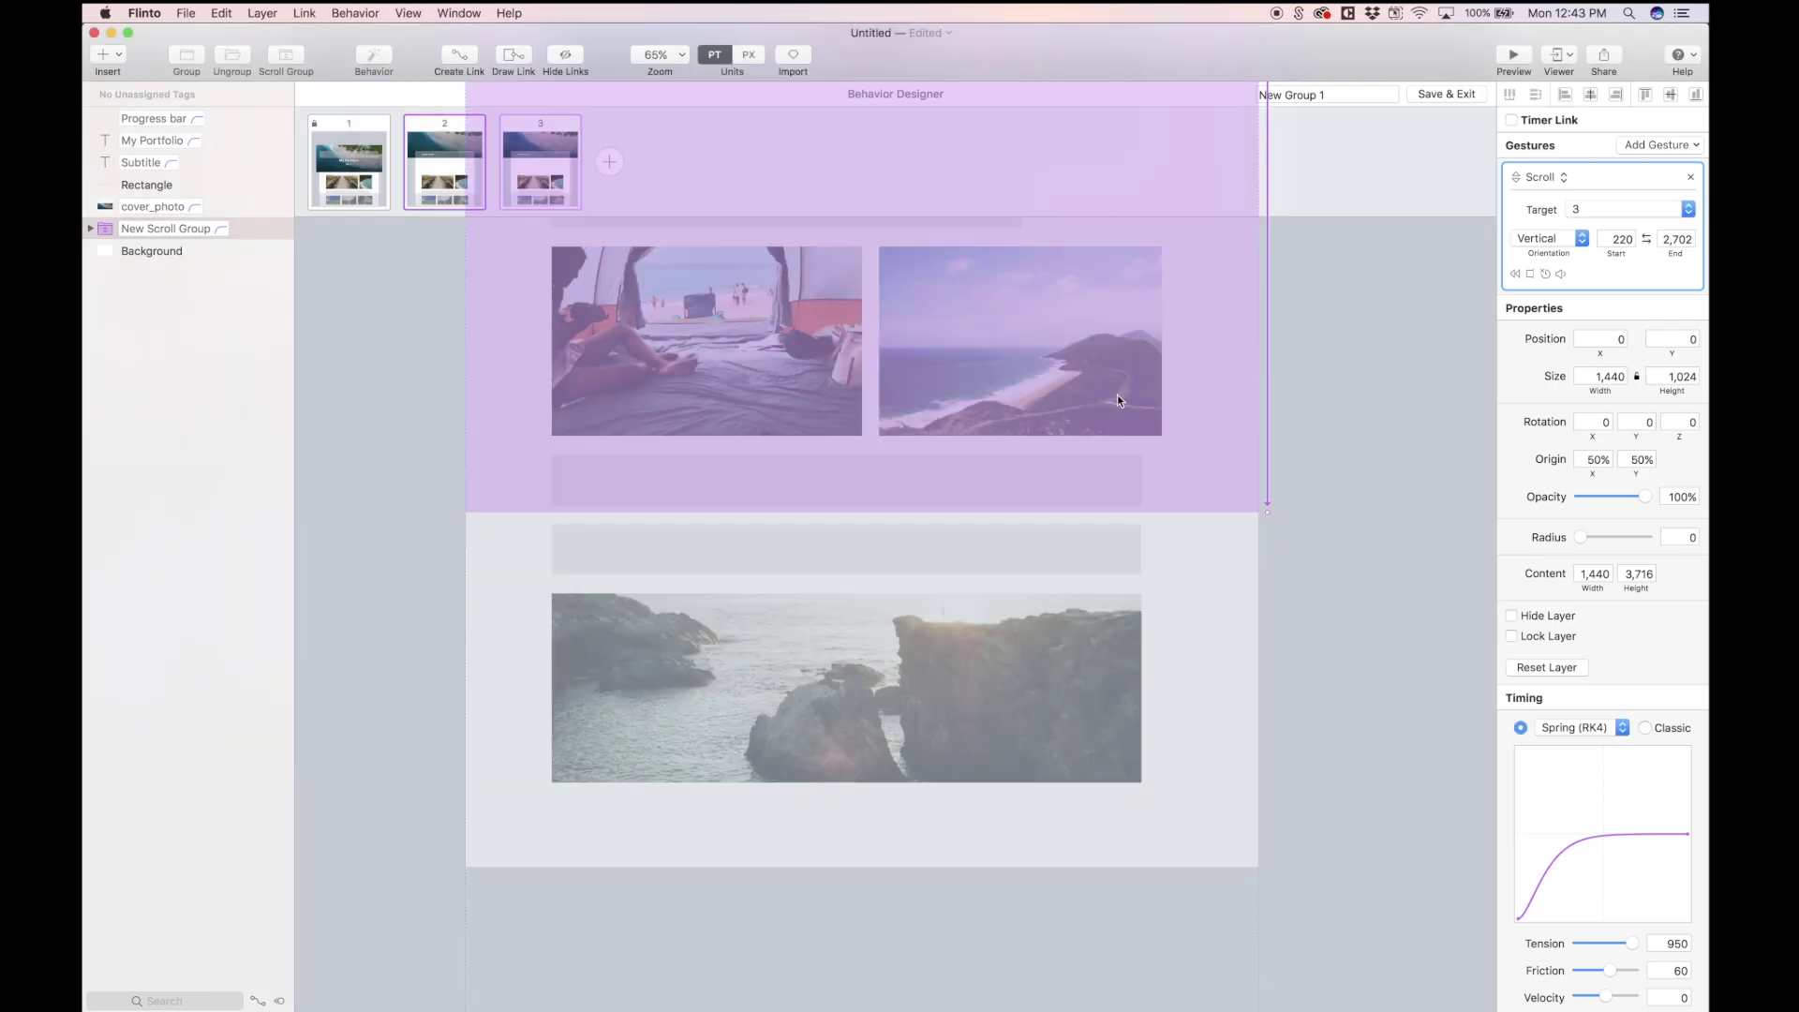
left_click(1270, 510)
left_click_drag(1271, 510, 1269, 492)
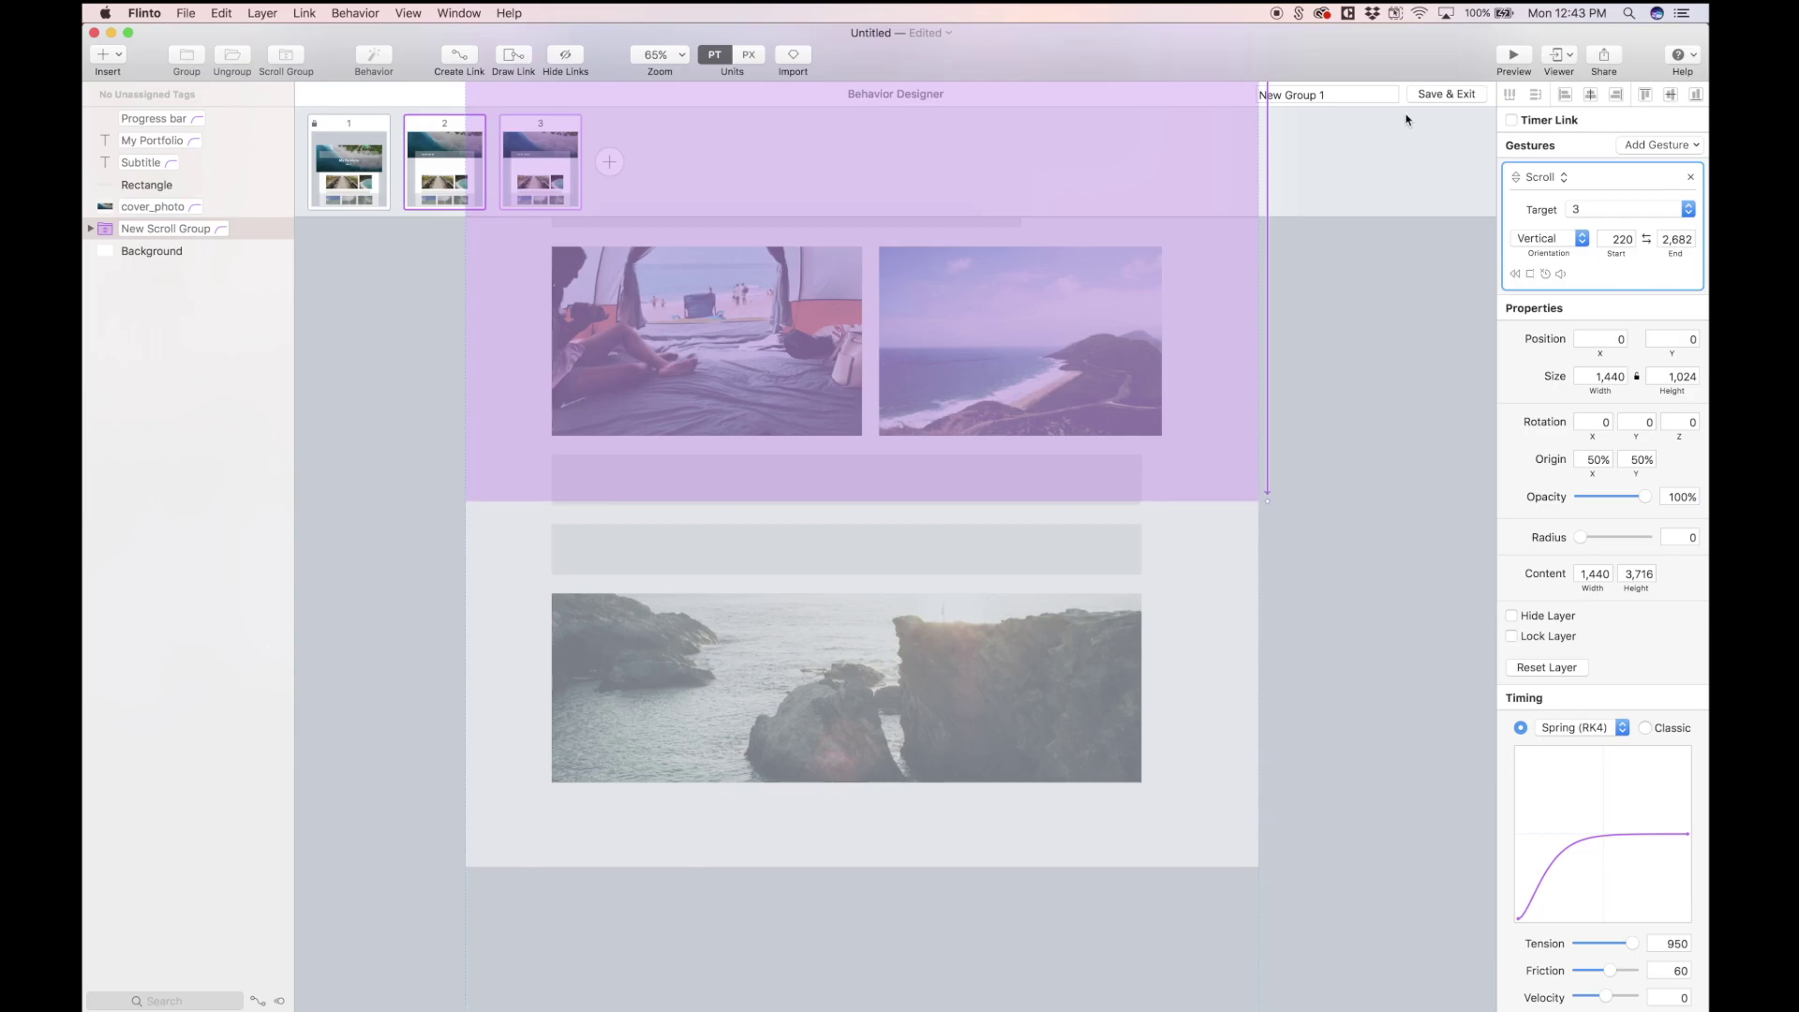
left_click(1515, 65)
scroll(986, 650, "down", 10)
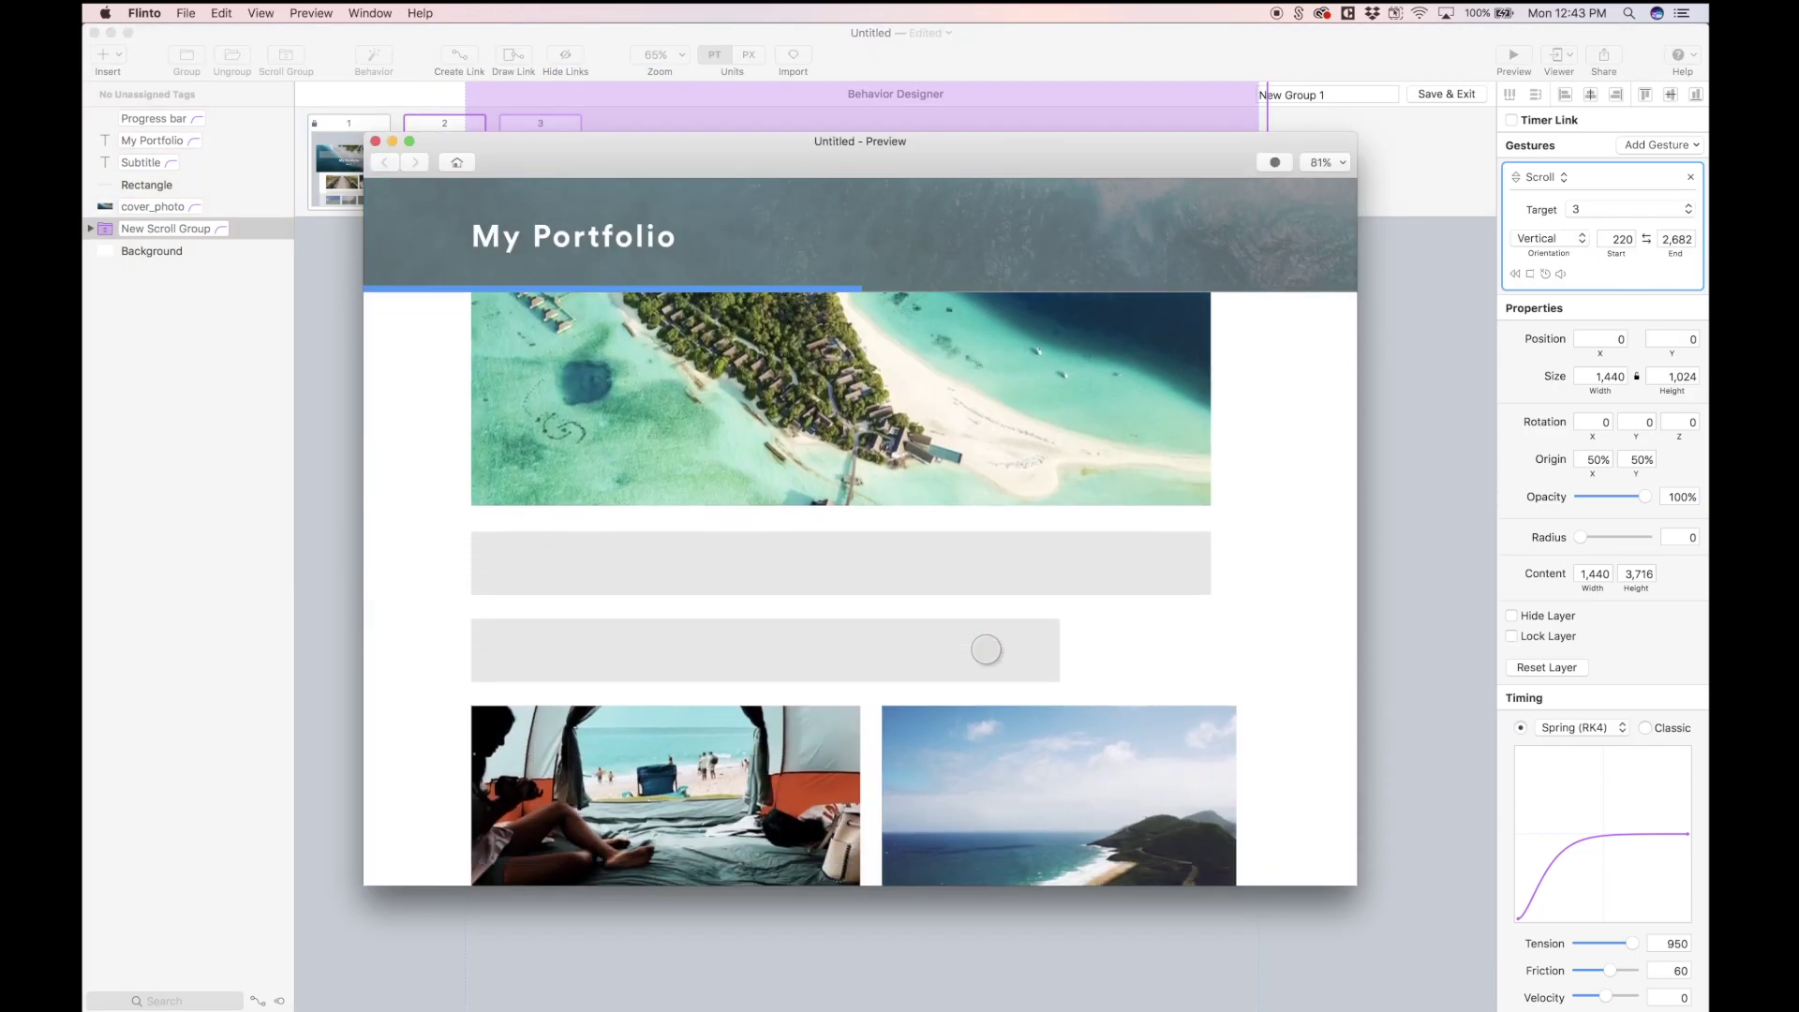
scroll(986, 649, "down", 3)
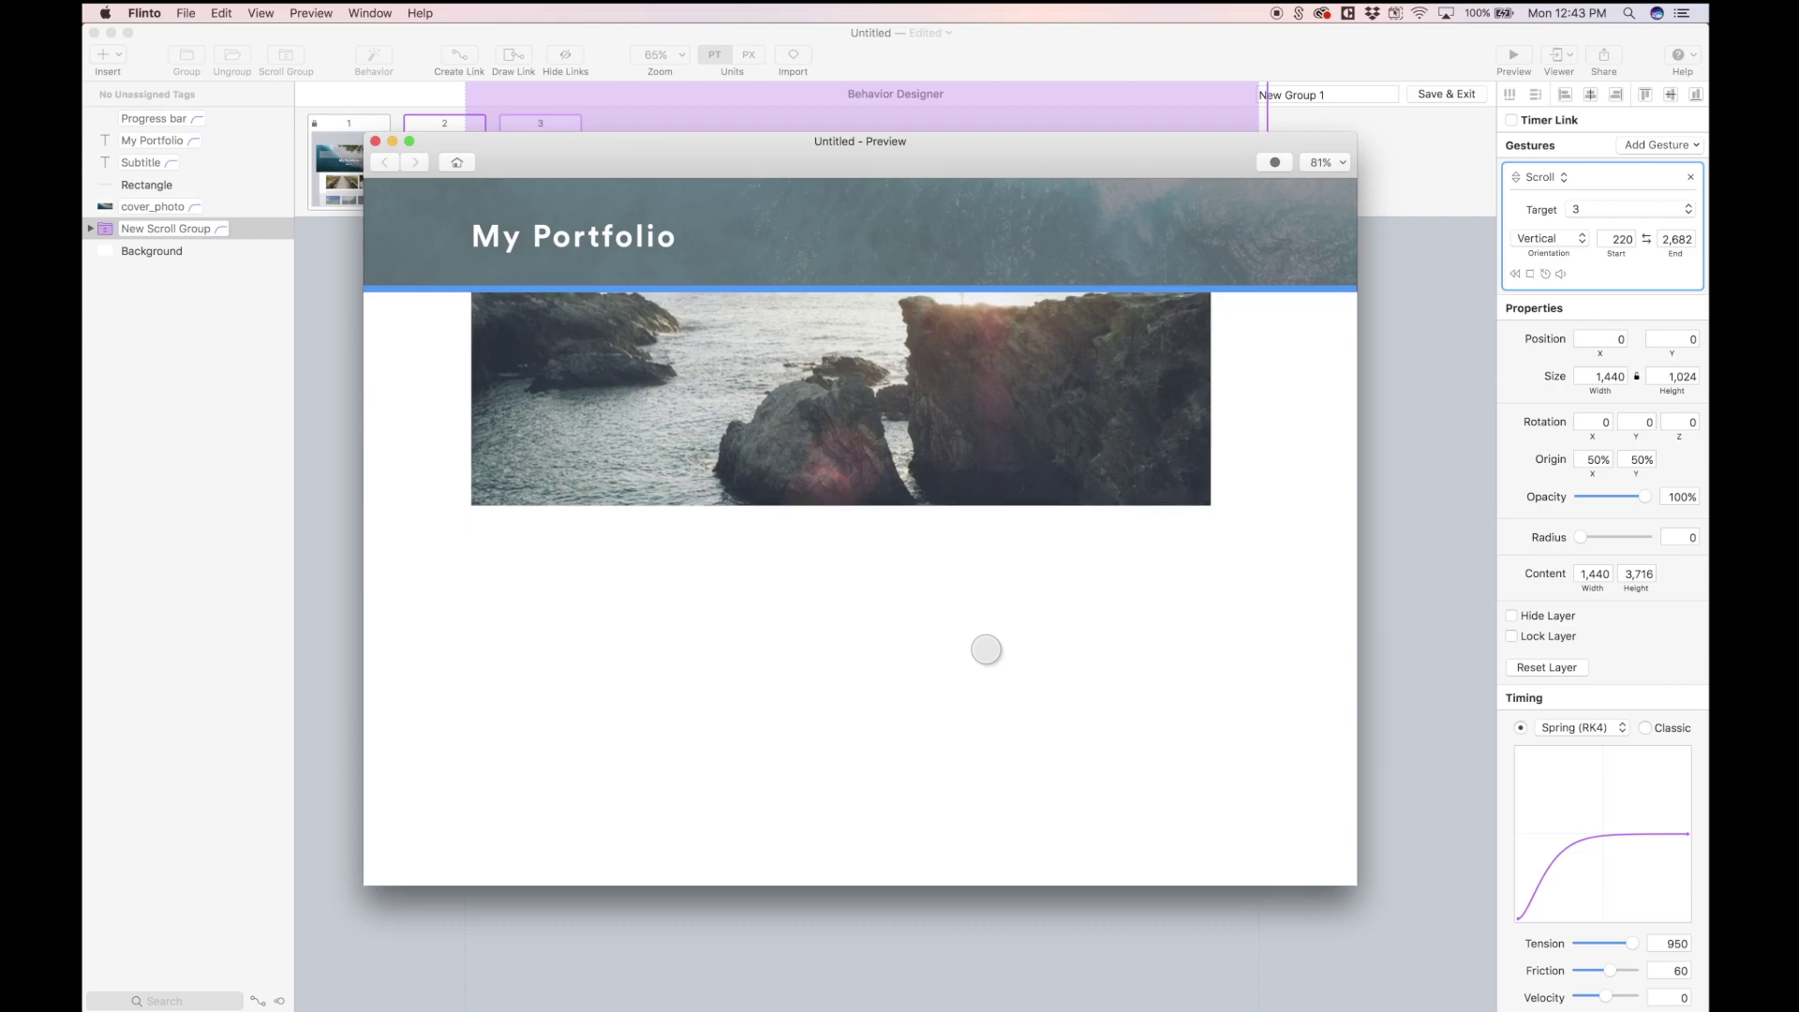
scroll(986, 649, "up", 10)
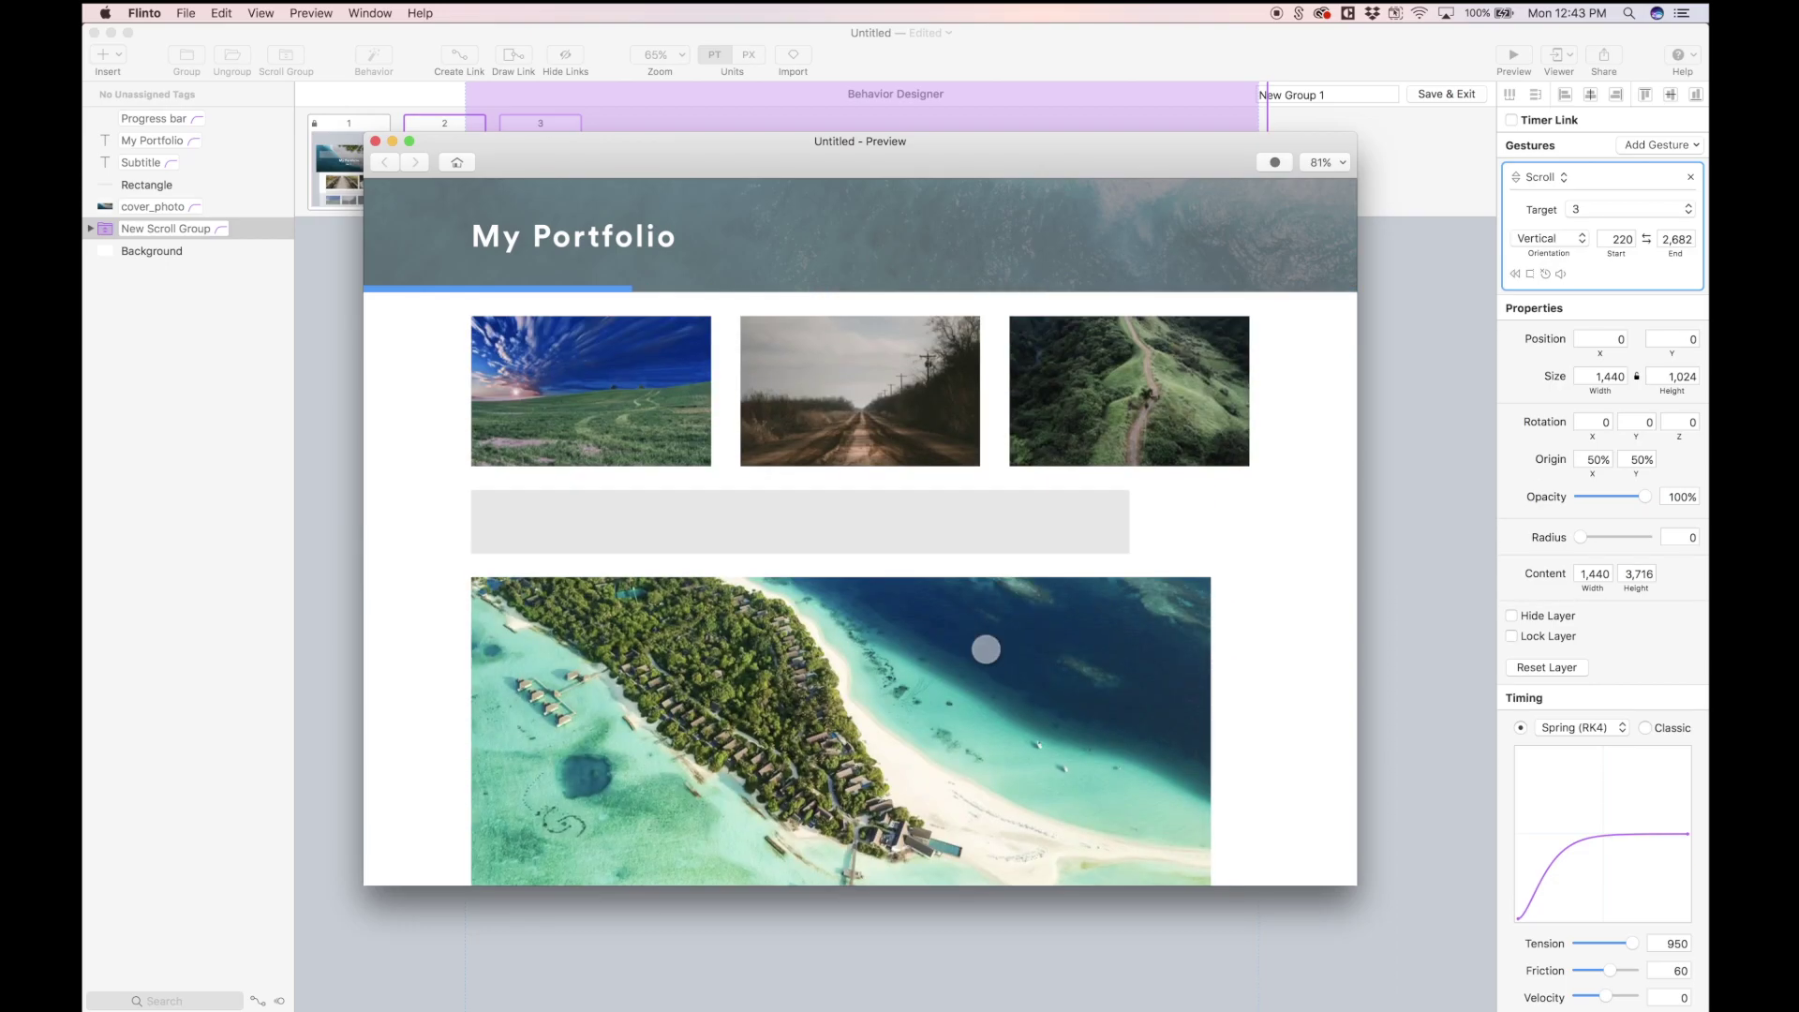
scroll(985, 649, "up", 5)
scroll(986, 646, "down", 5)
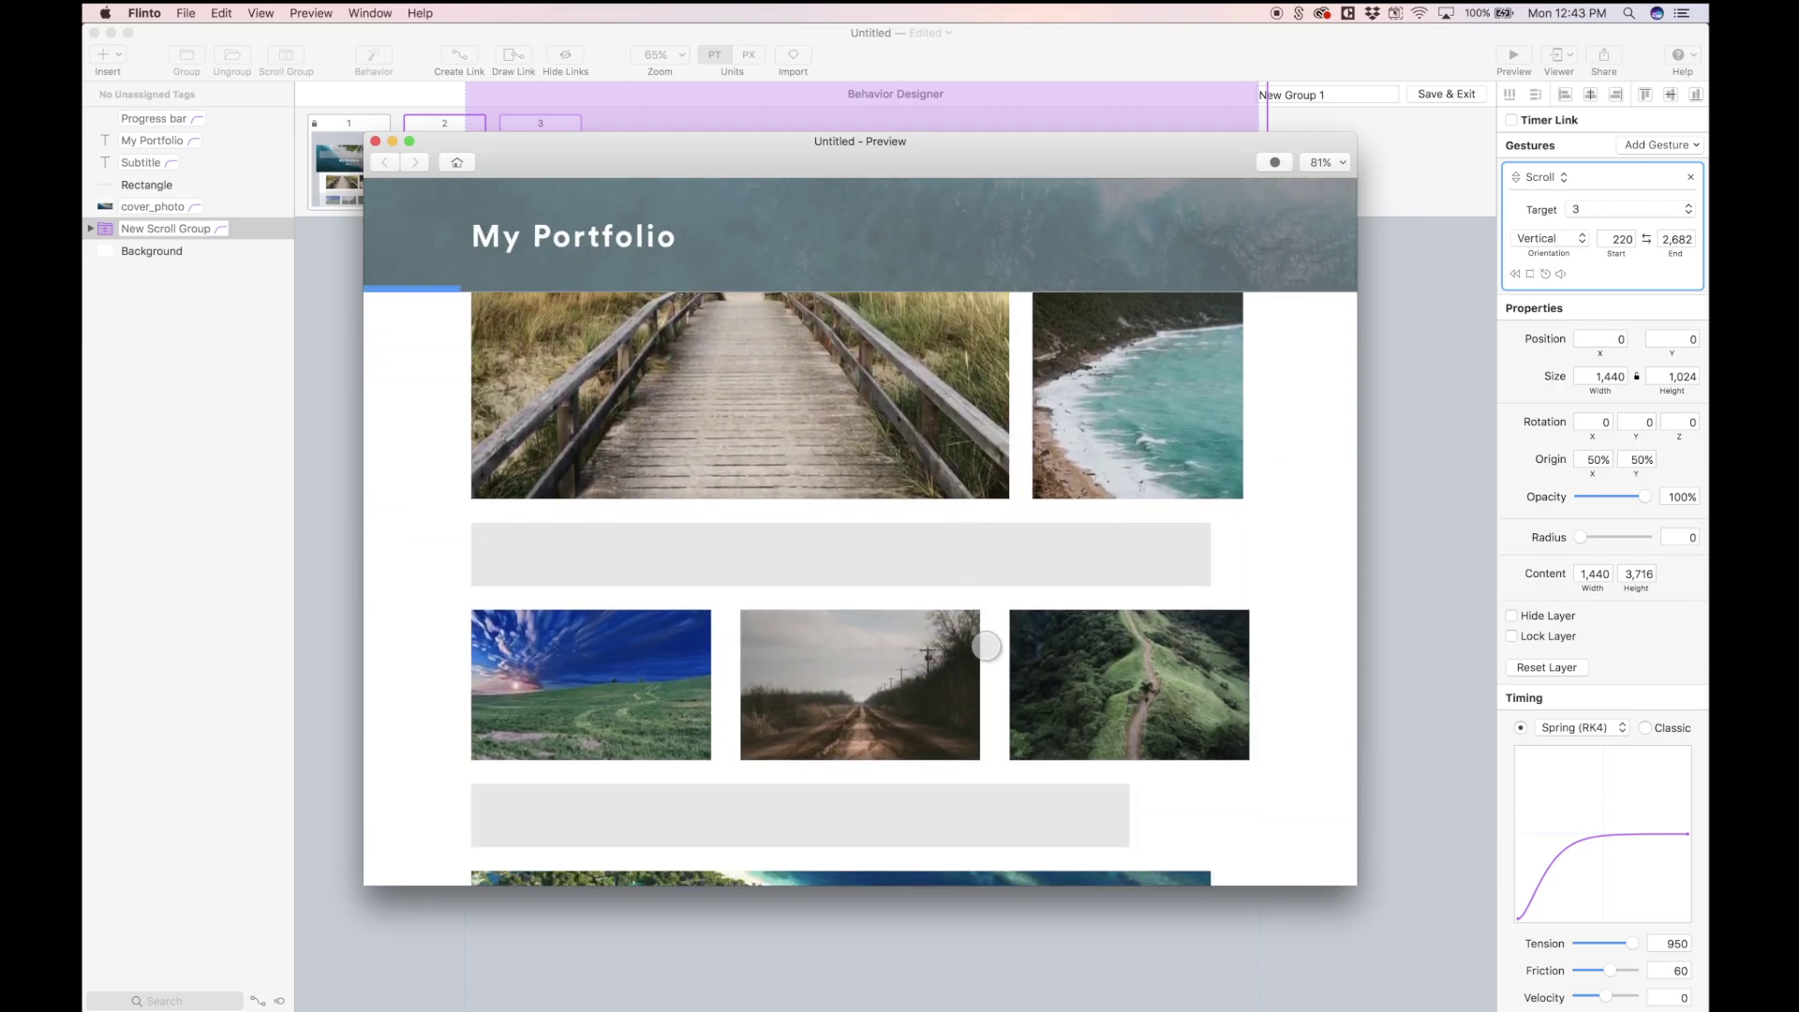
scroll(985, 646, "down", 10)
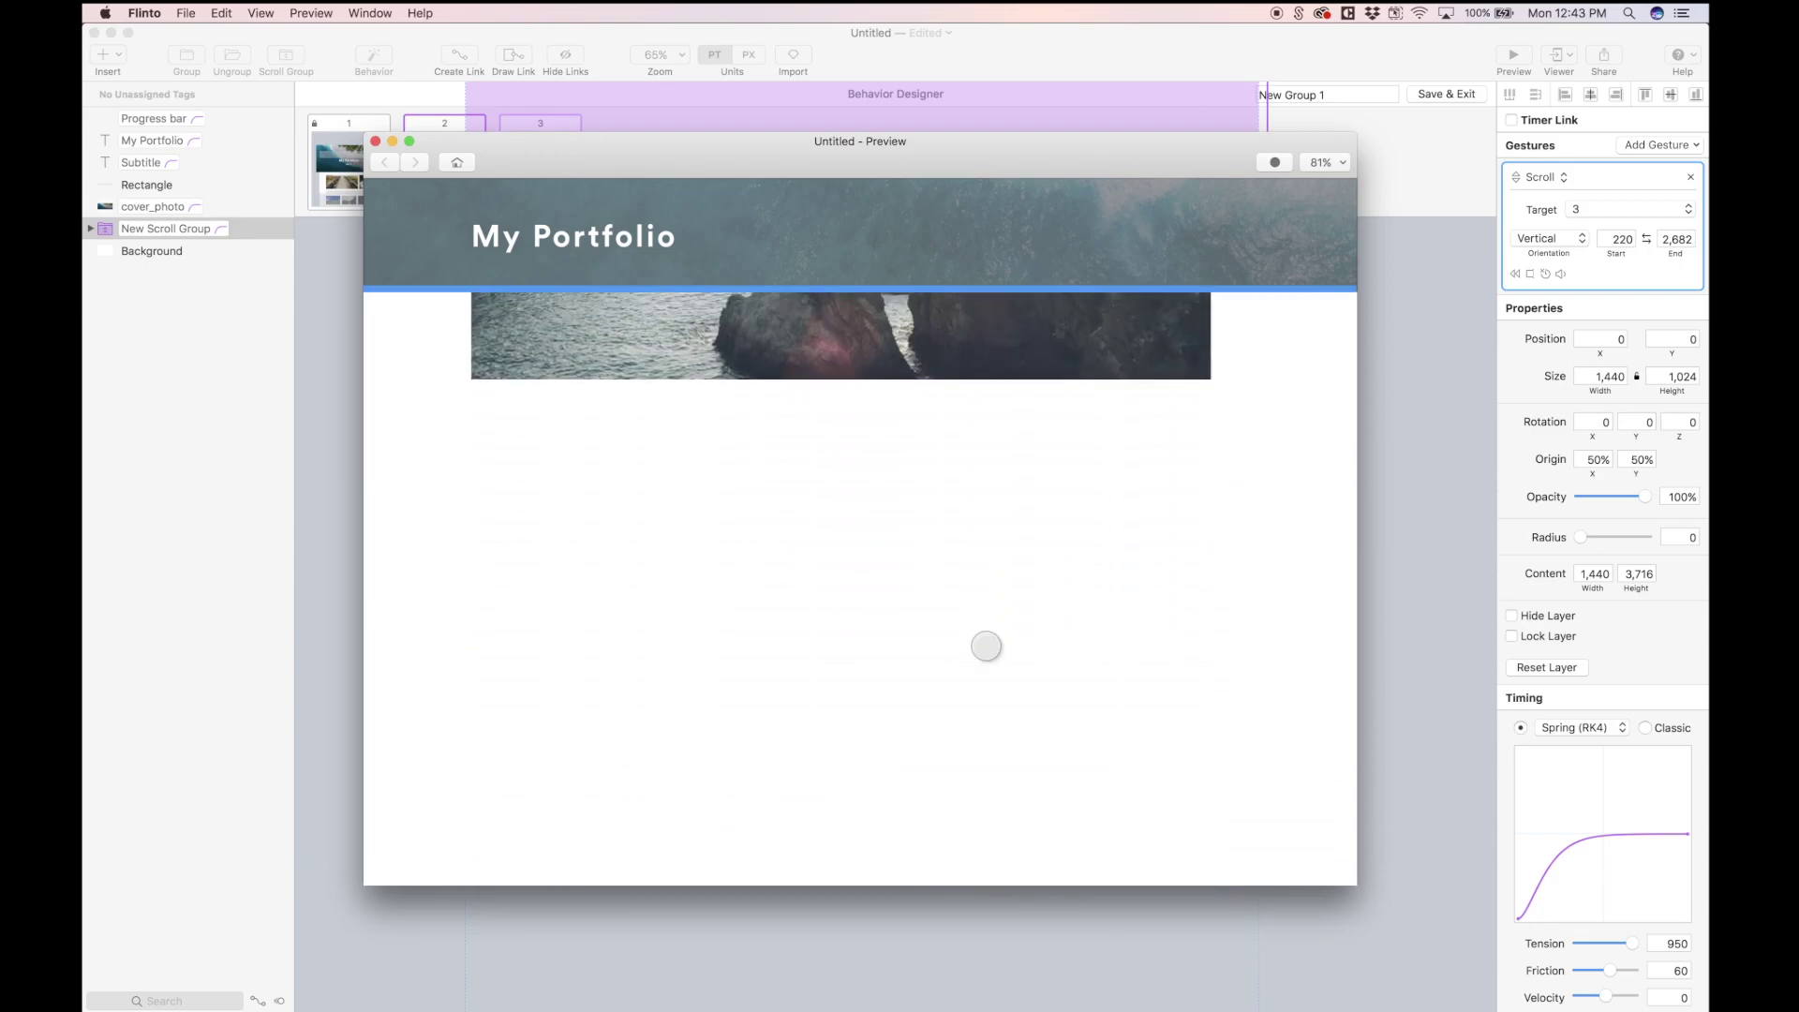
scroll(986, 647, "up", 10)
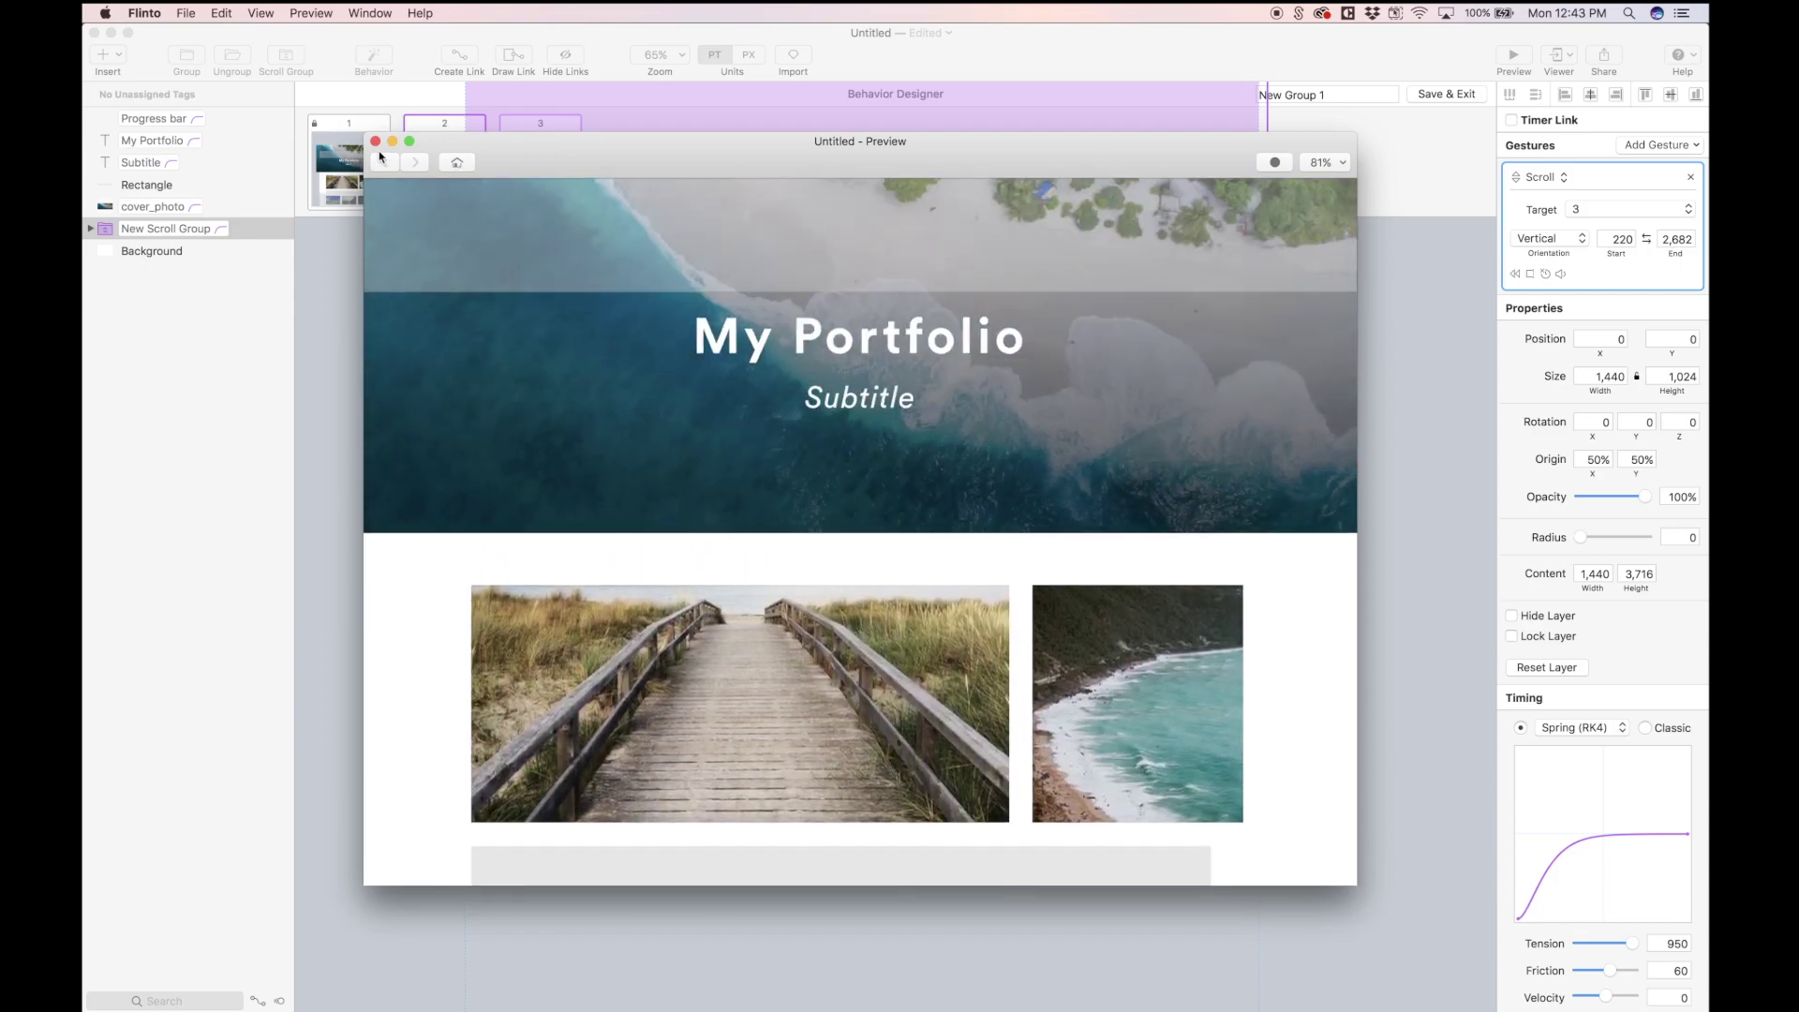
Save the behavior with Save & Exit and return to the canvas
left_click(375, 140)
scroll(489, 402, "up", 5)
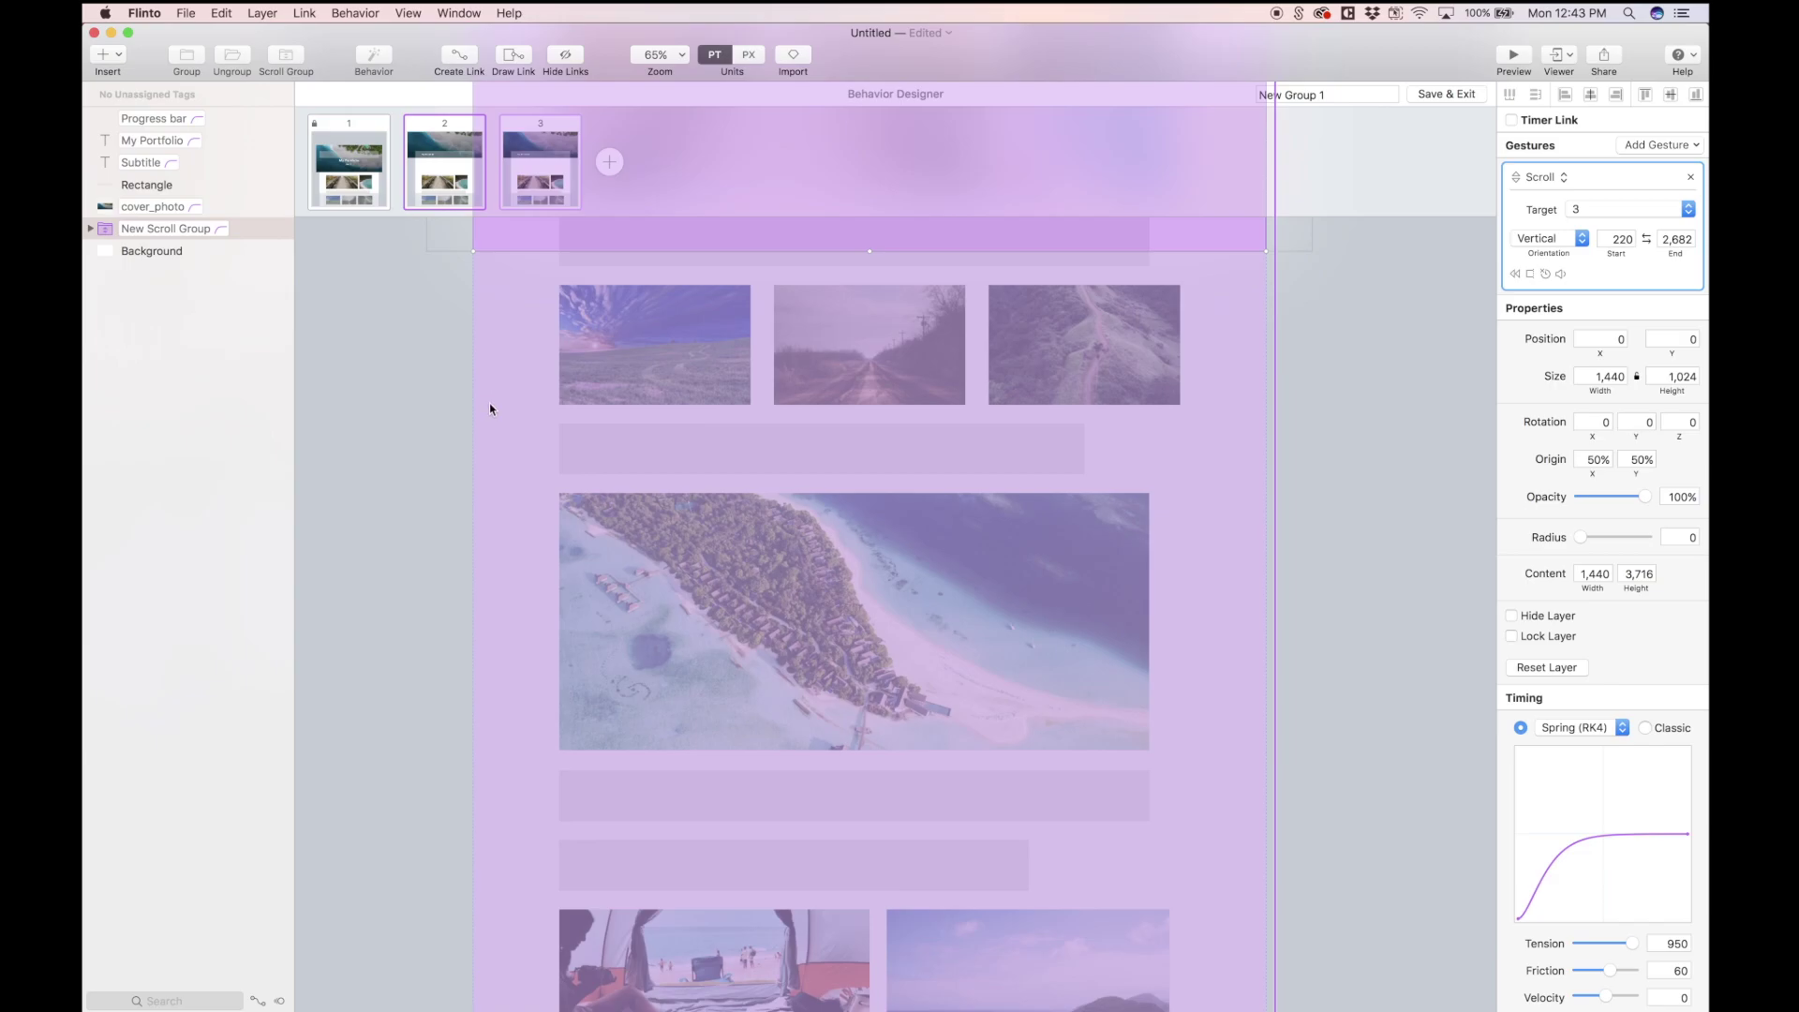
scroll(489, 409, "up", 10)
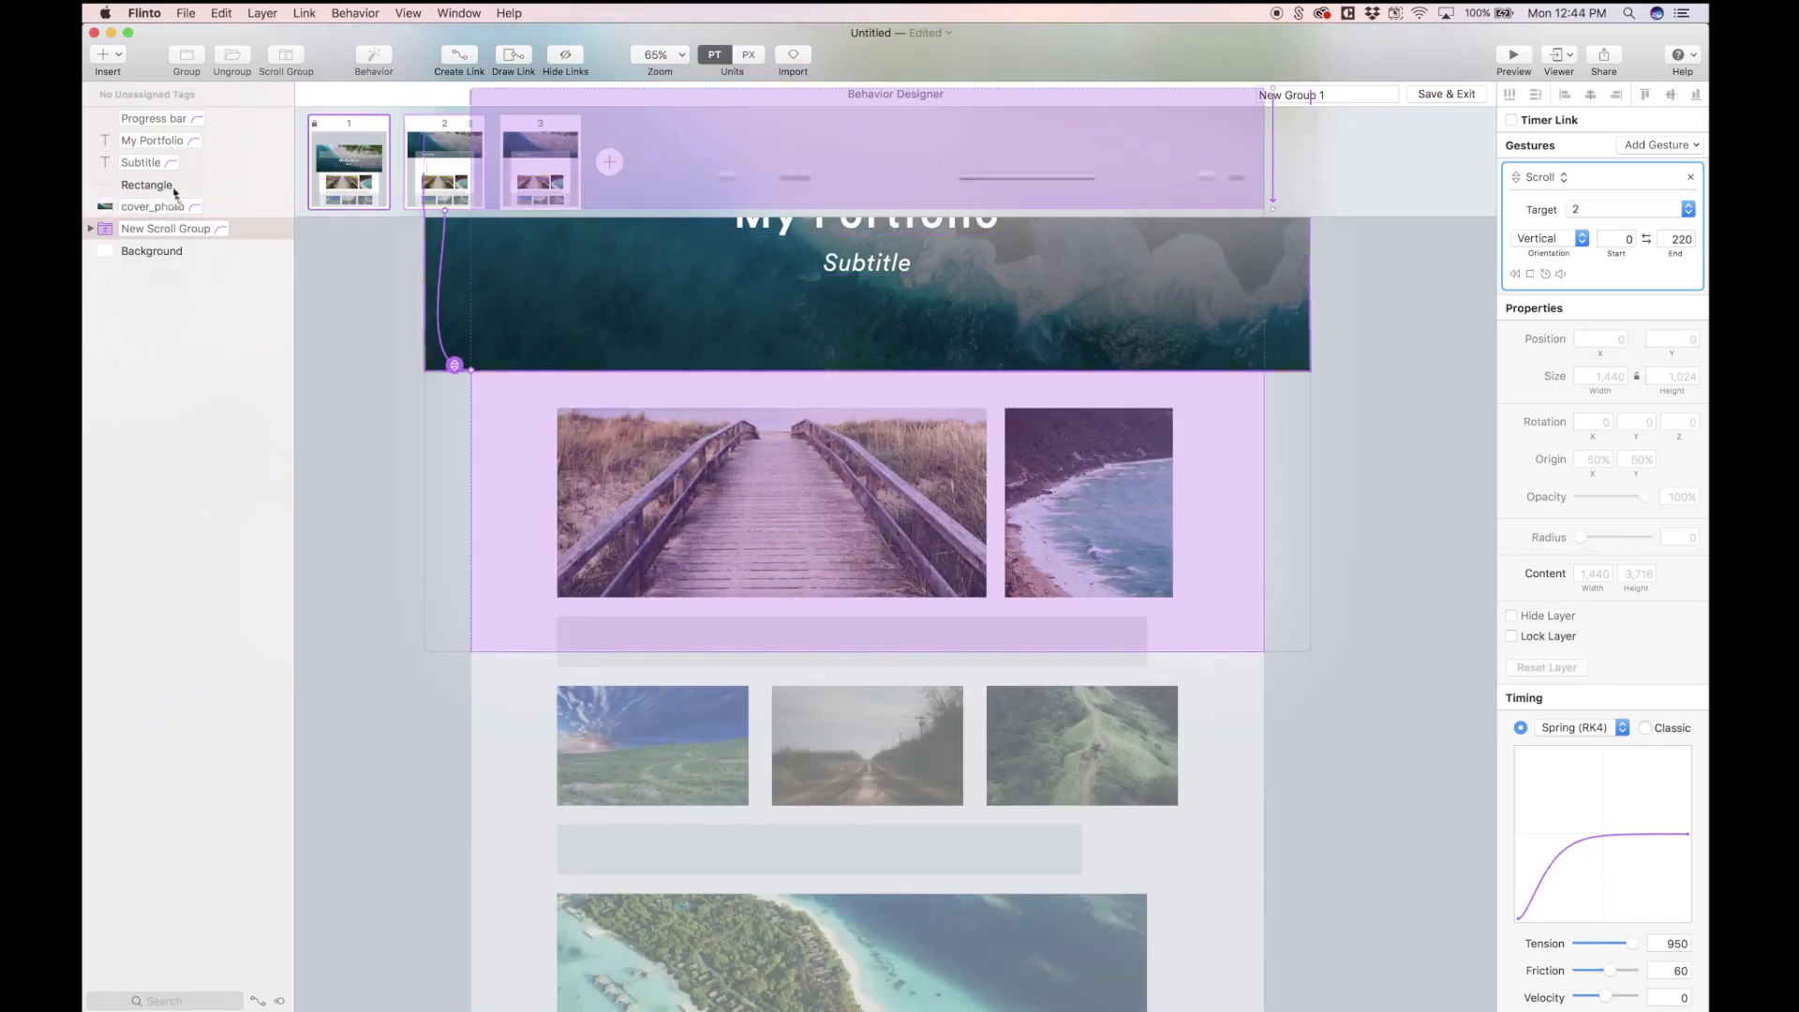
left_click(179, 187)
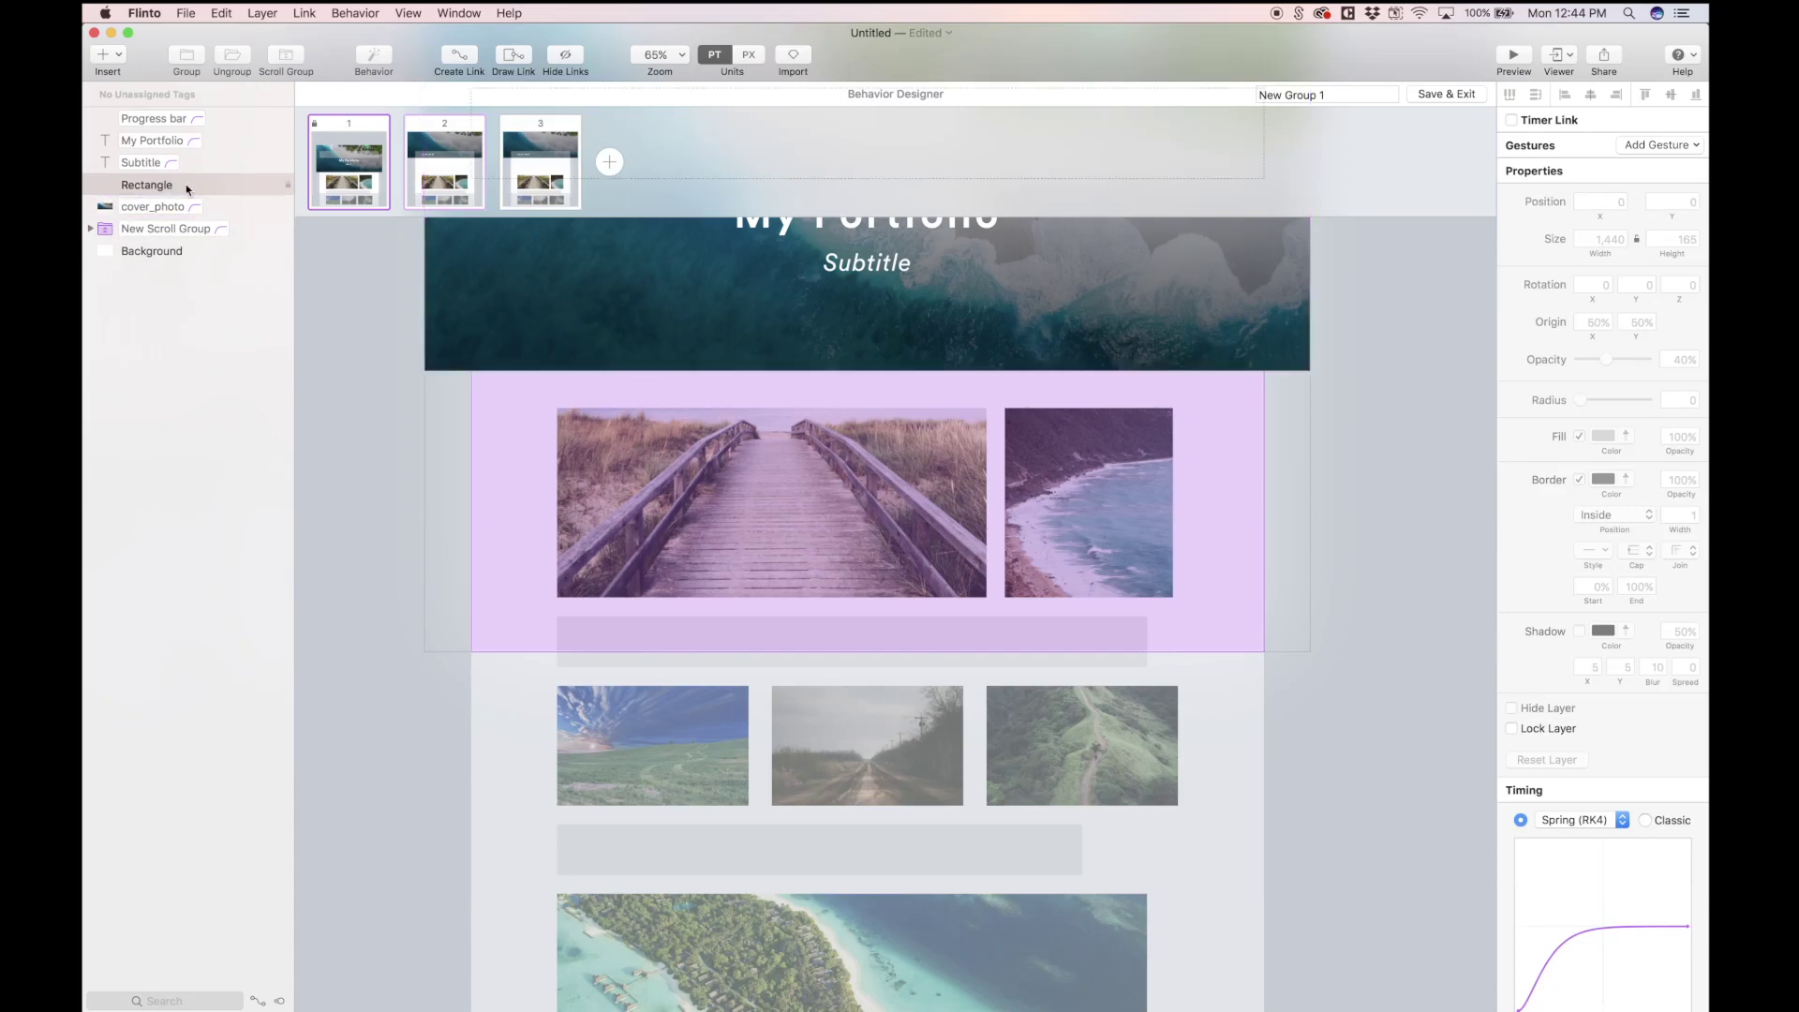
left_click(1447, 94)
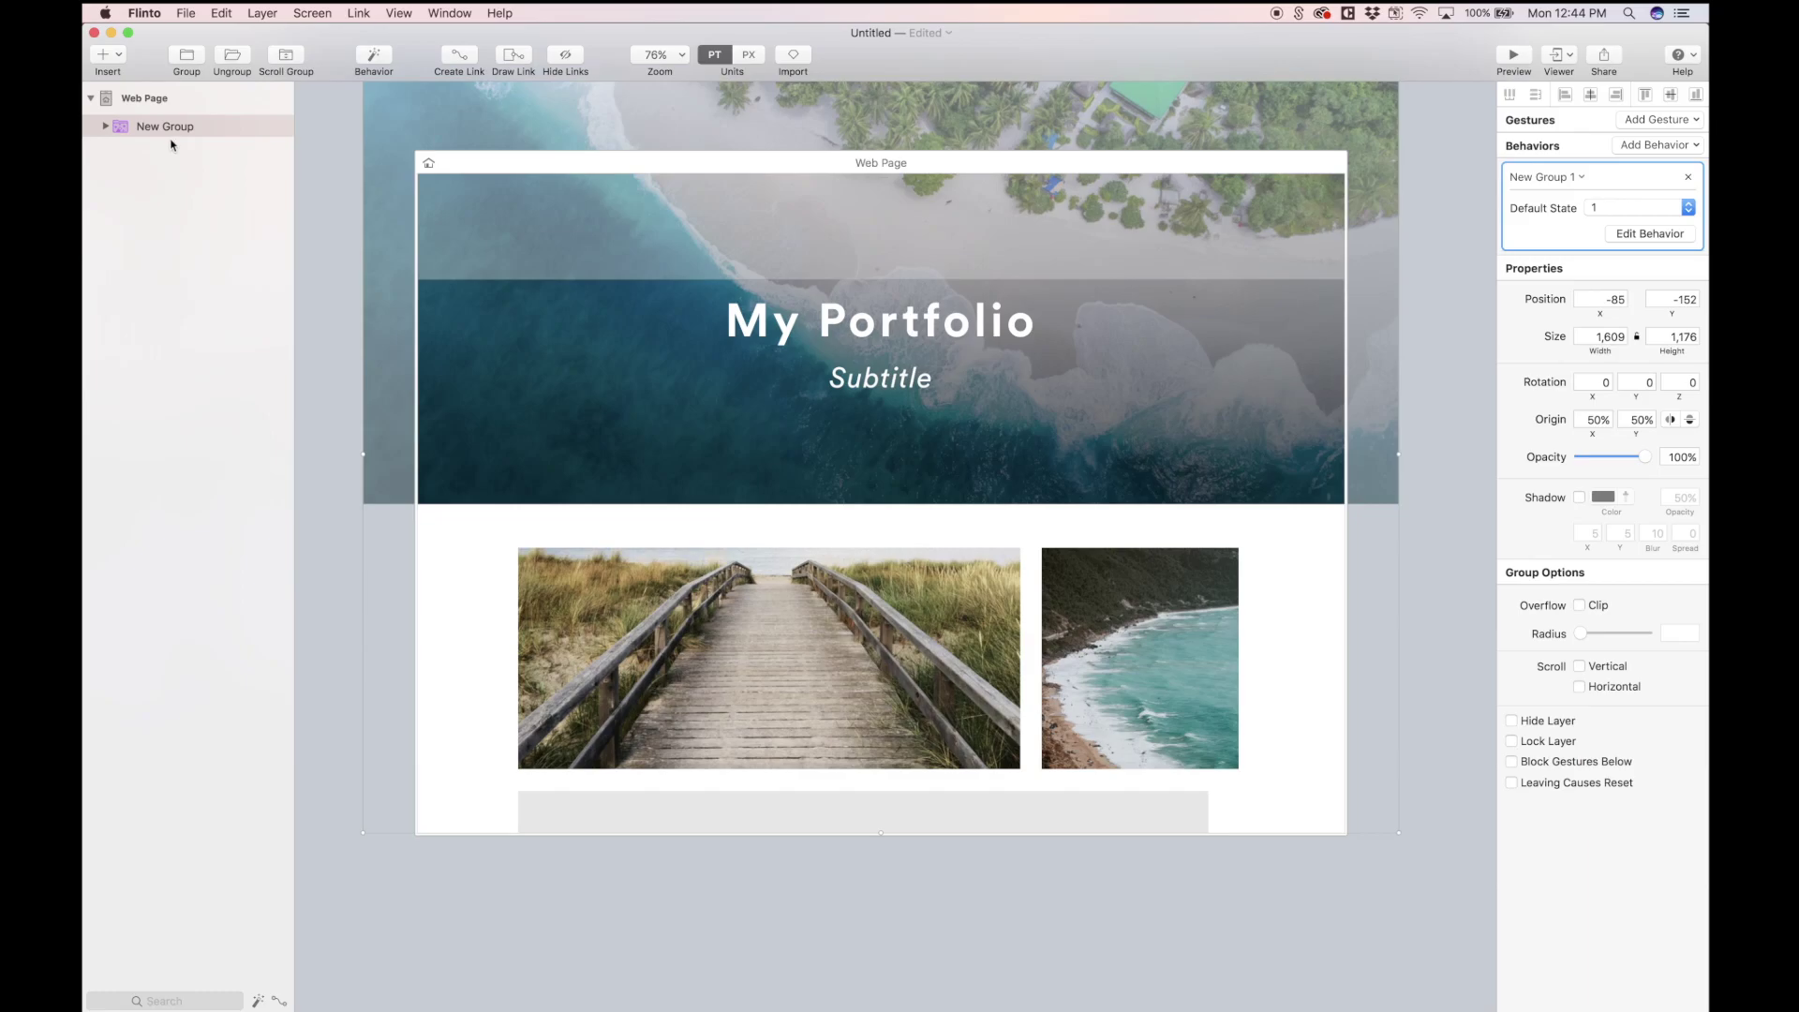
Hide the grey Rectangle layer inside New Group
left_click(102, 126)
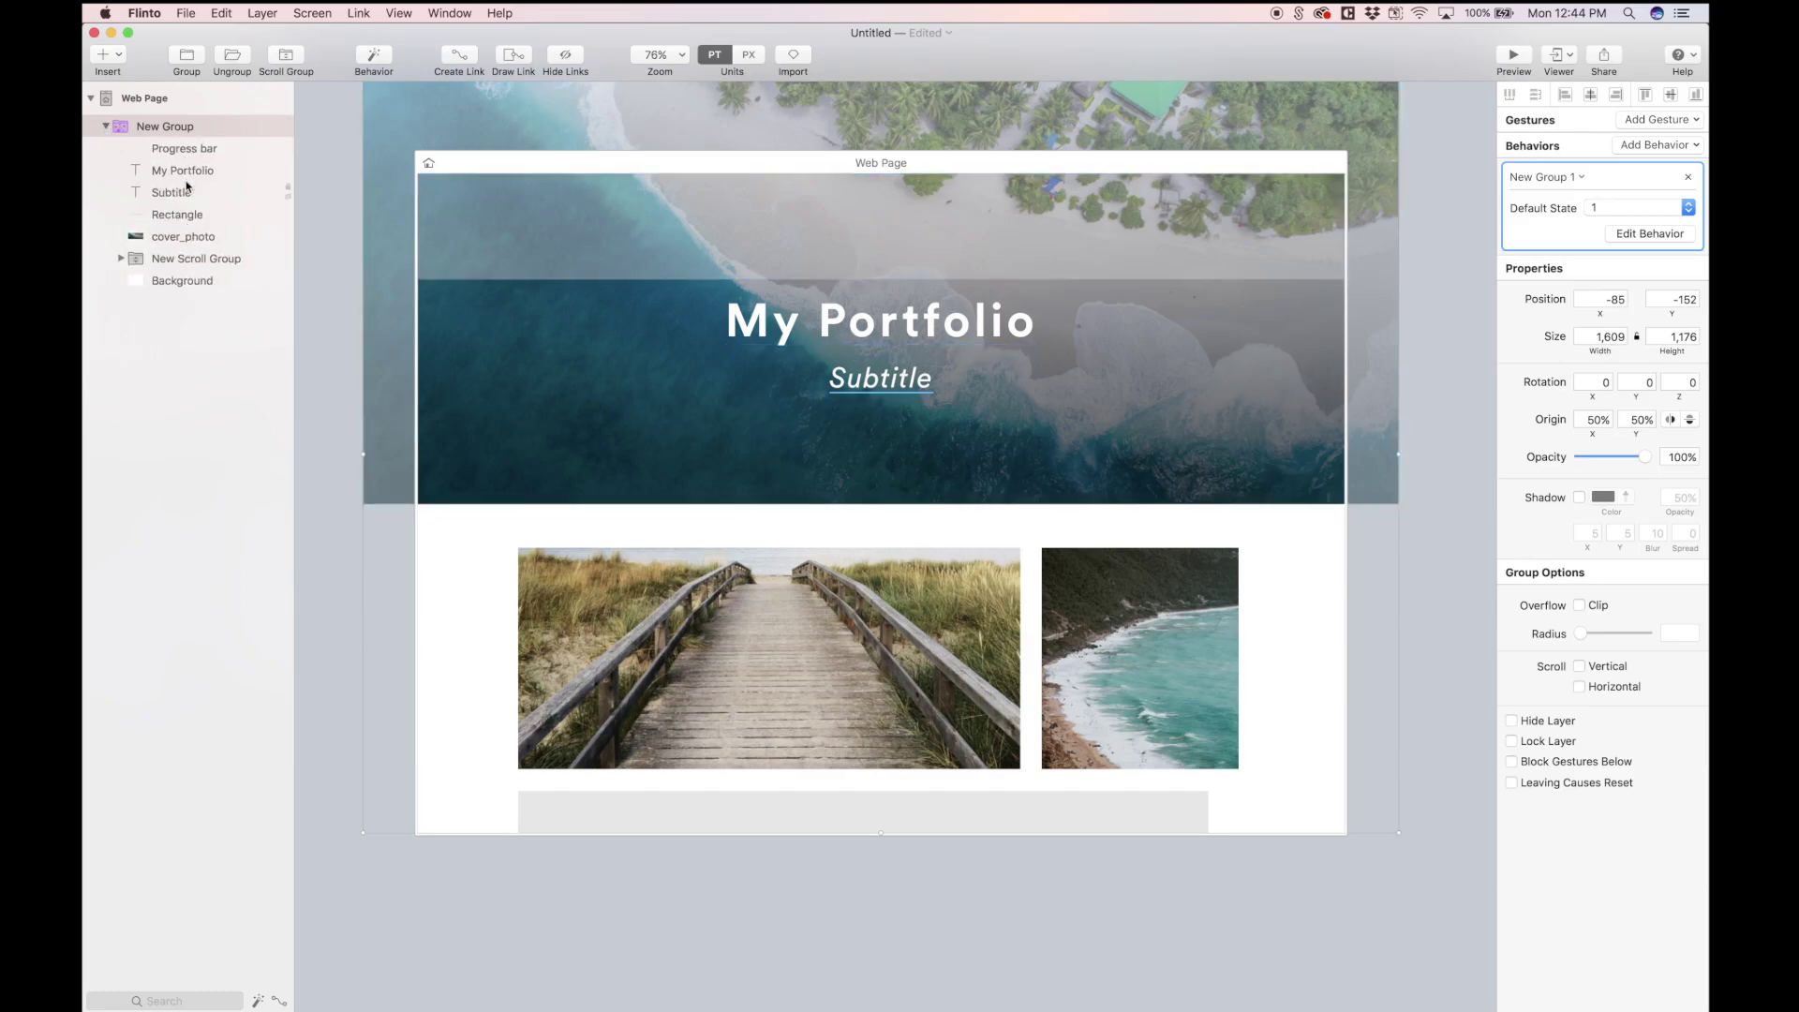
left_click(187, 218)
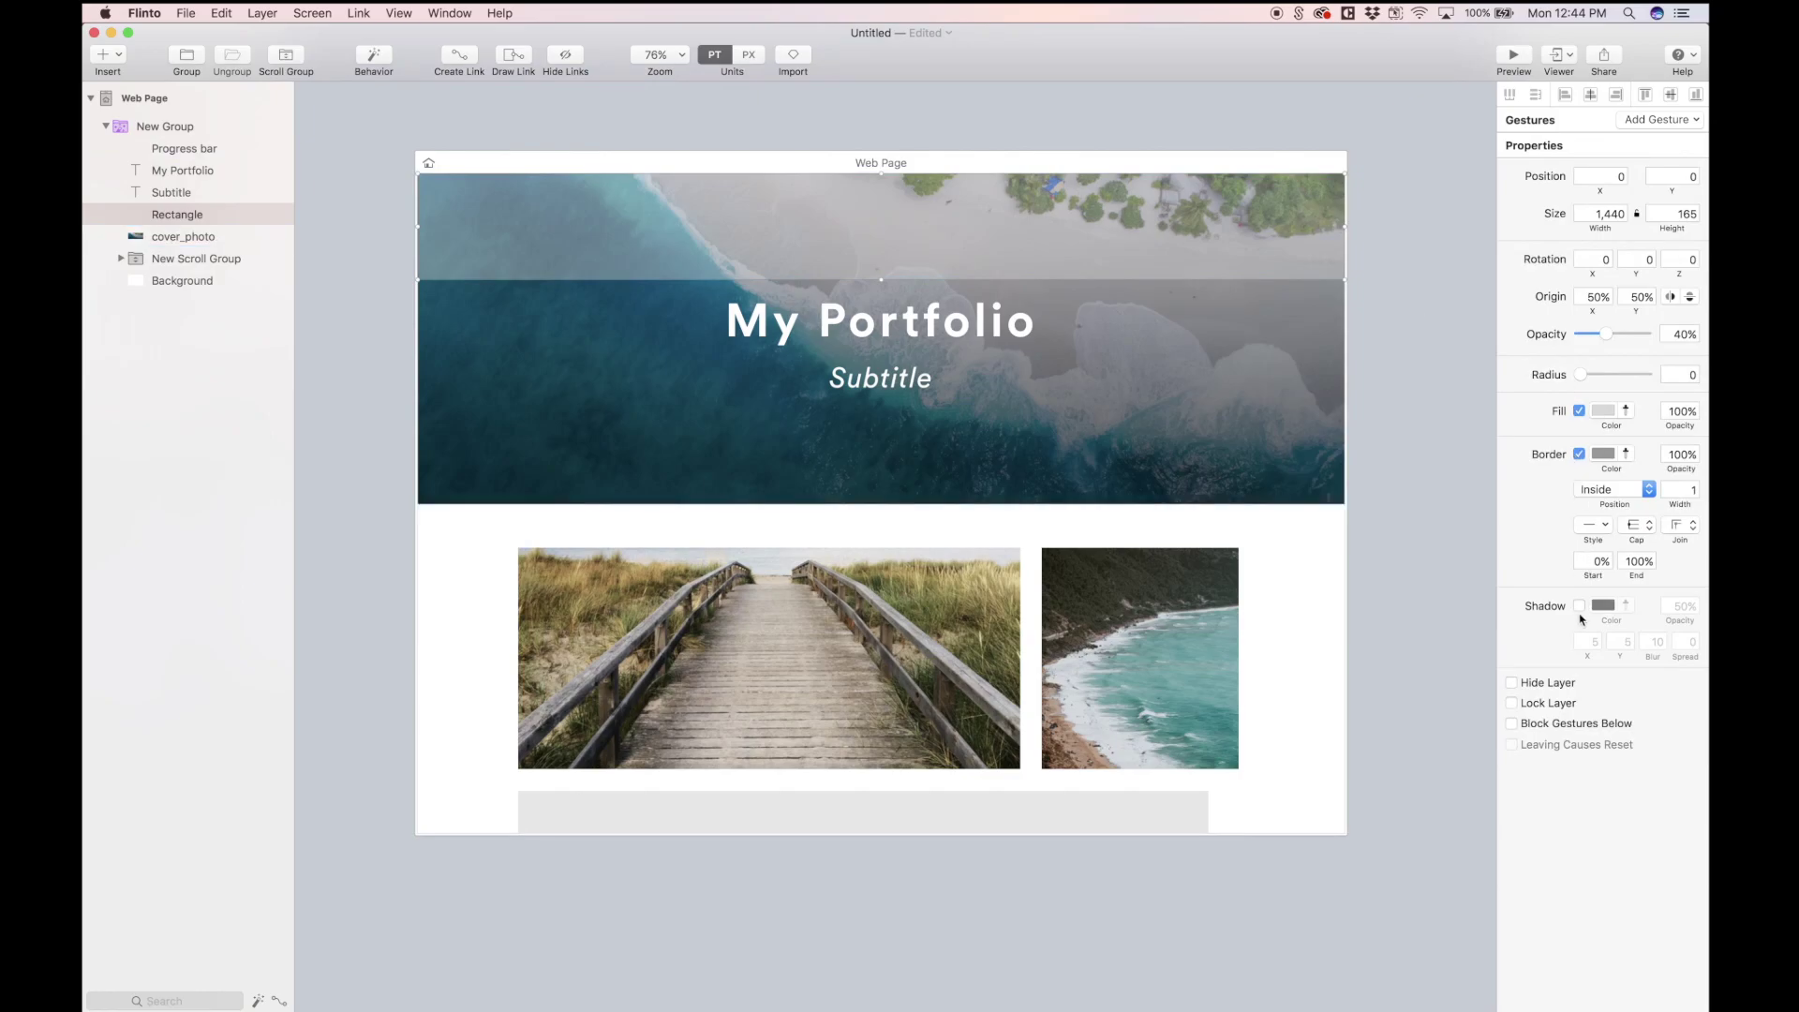
left_click(1511, 683)
left_click(1516, 60)
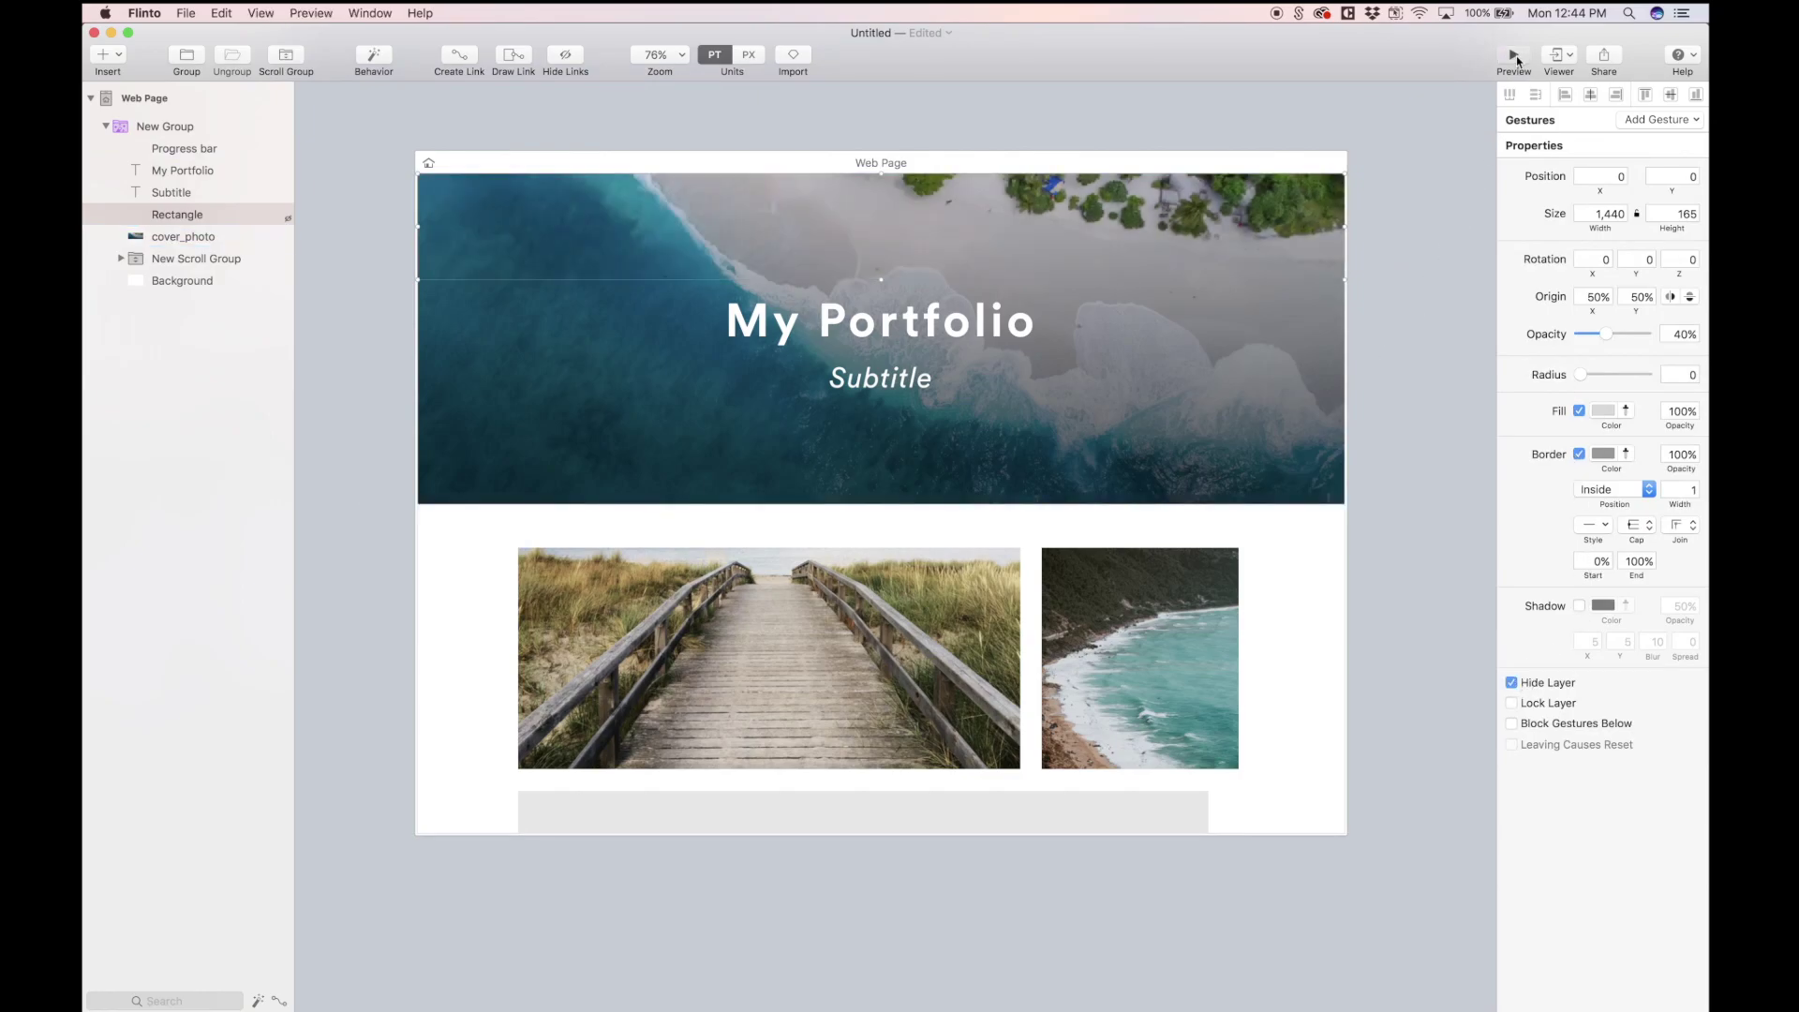
Scroll the preview gallery up and down to check the shrinking header and blue progress bar
scroll(946, 757, "down", 10)
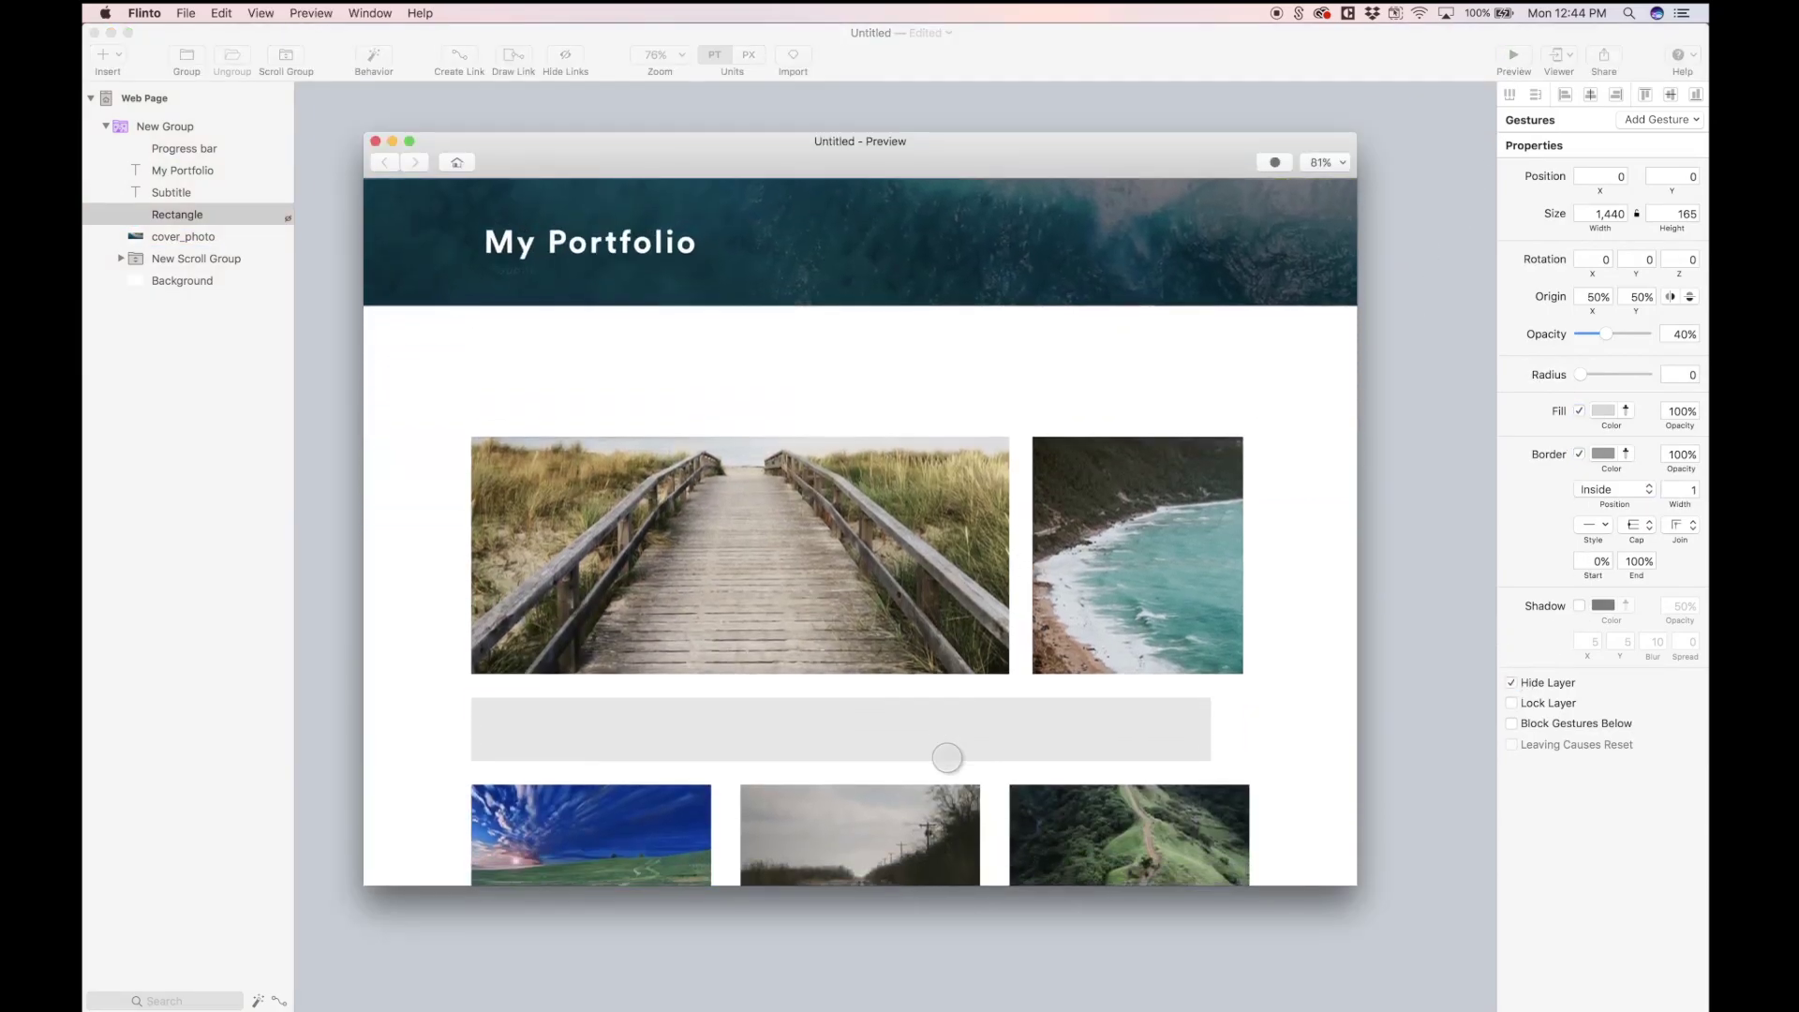
scroll(946, 757, "down", 15)
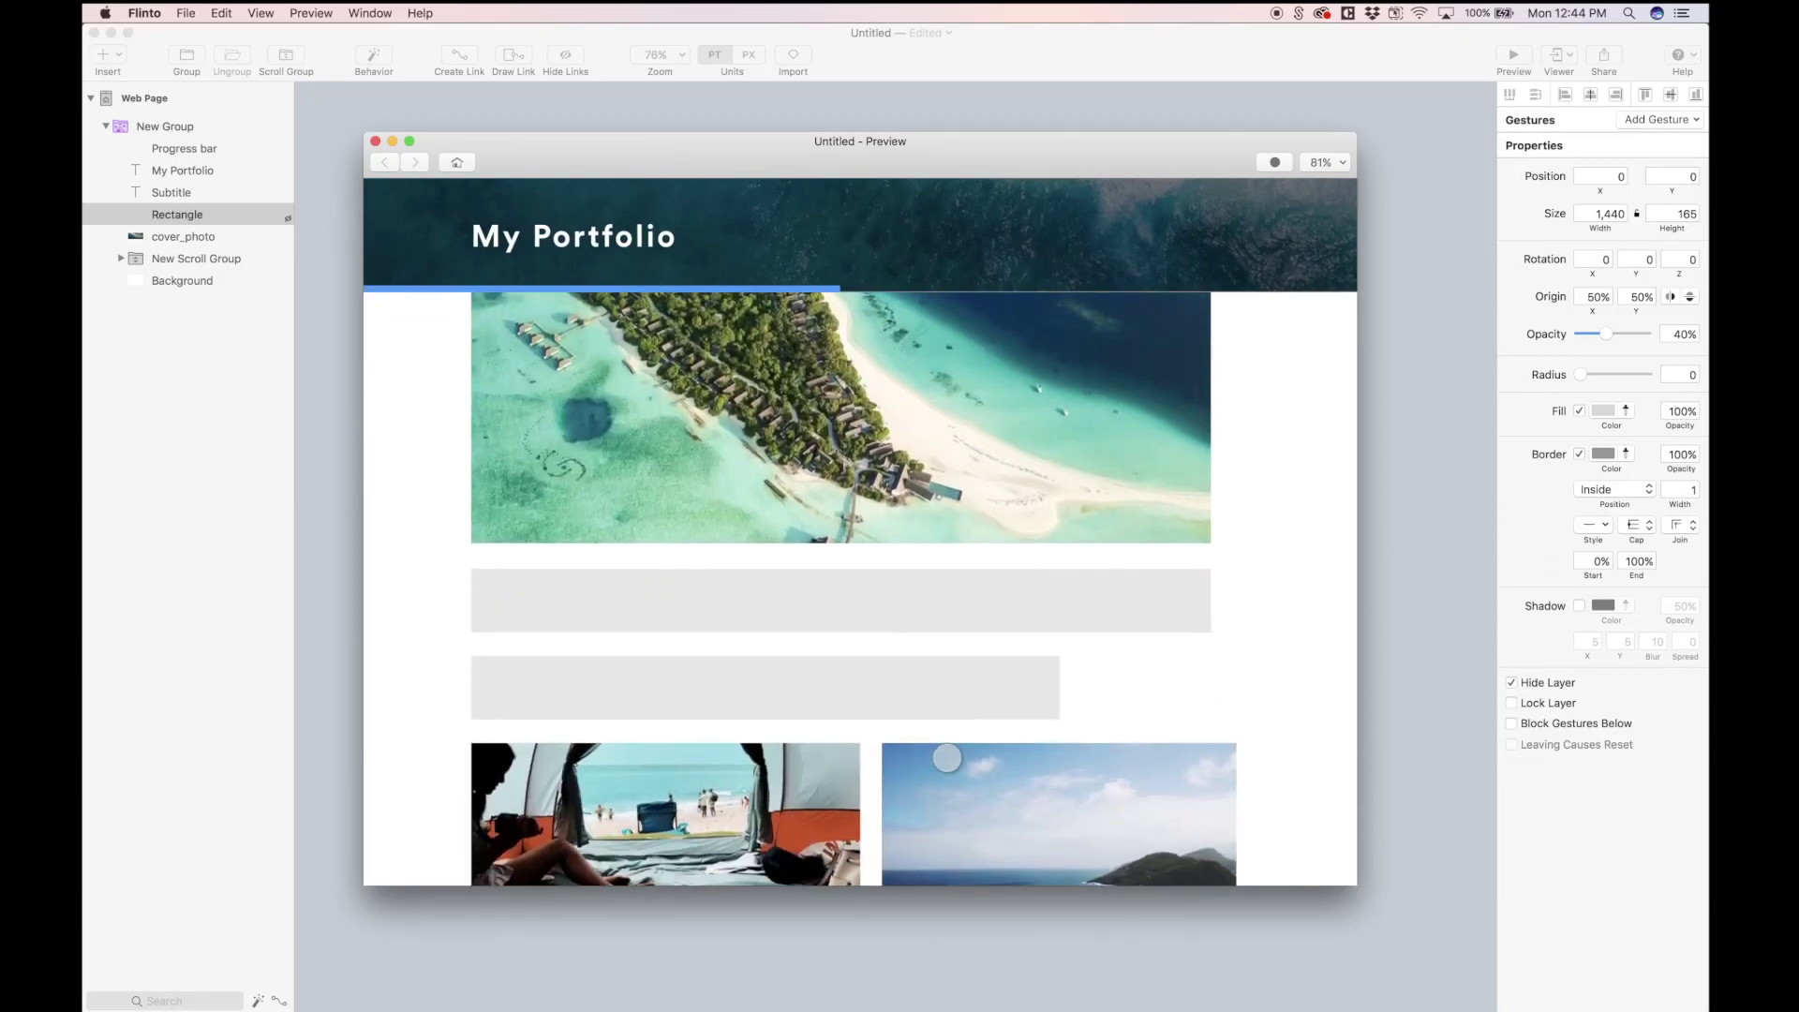
scroll(946, 757, "down", 3)
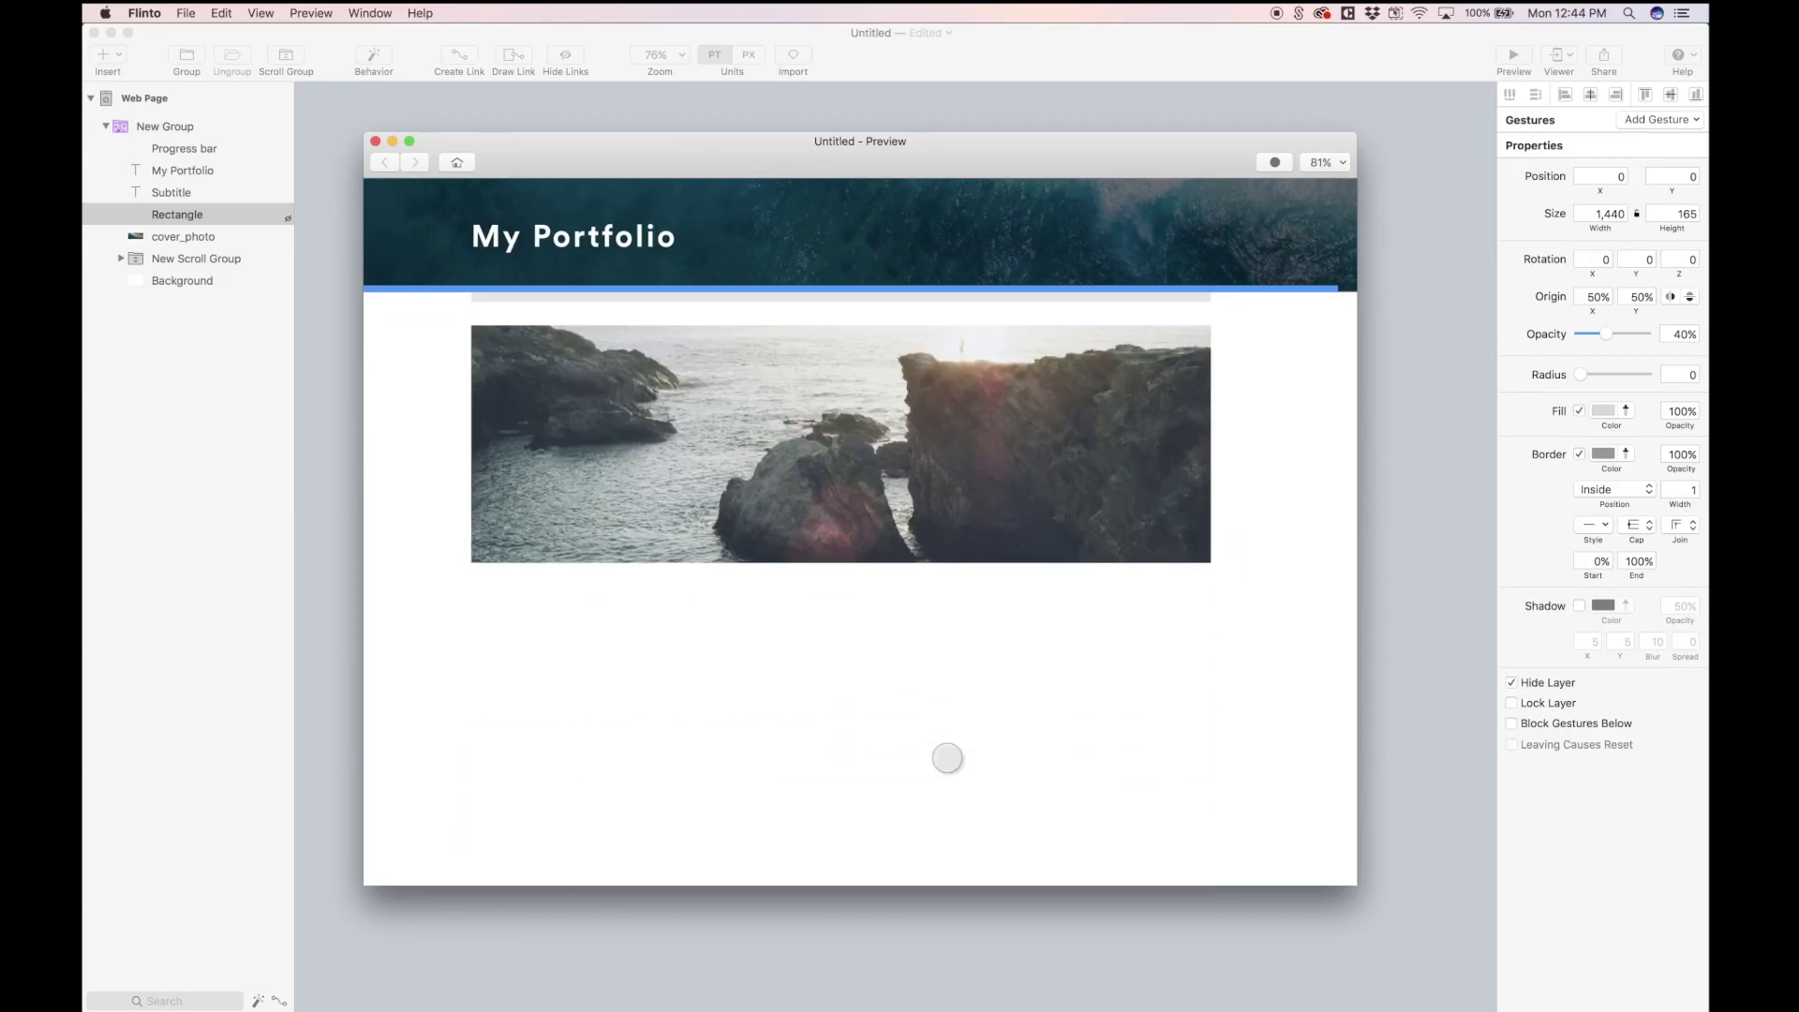
scroll(946, 758, "up", 5)
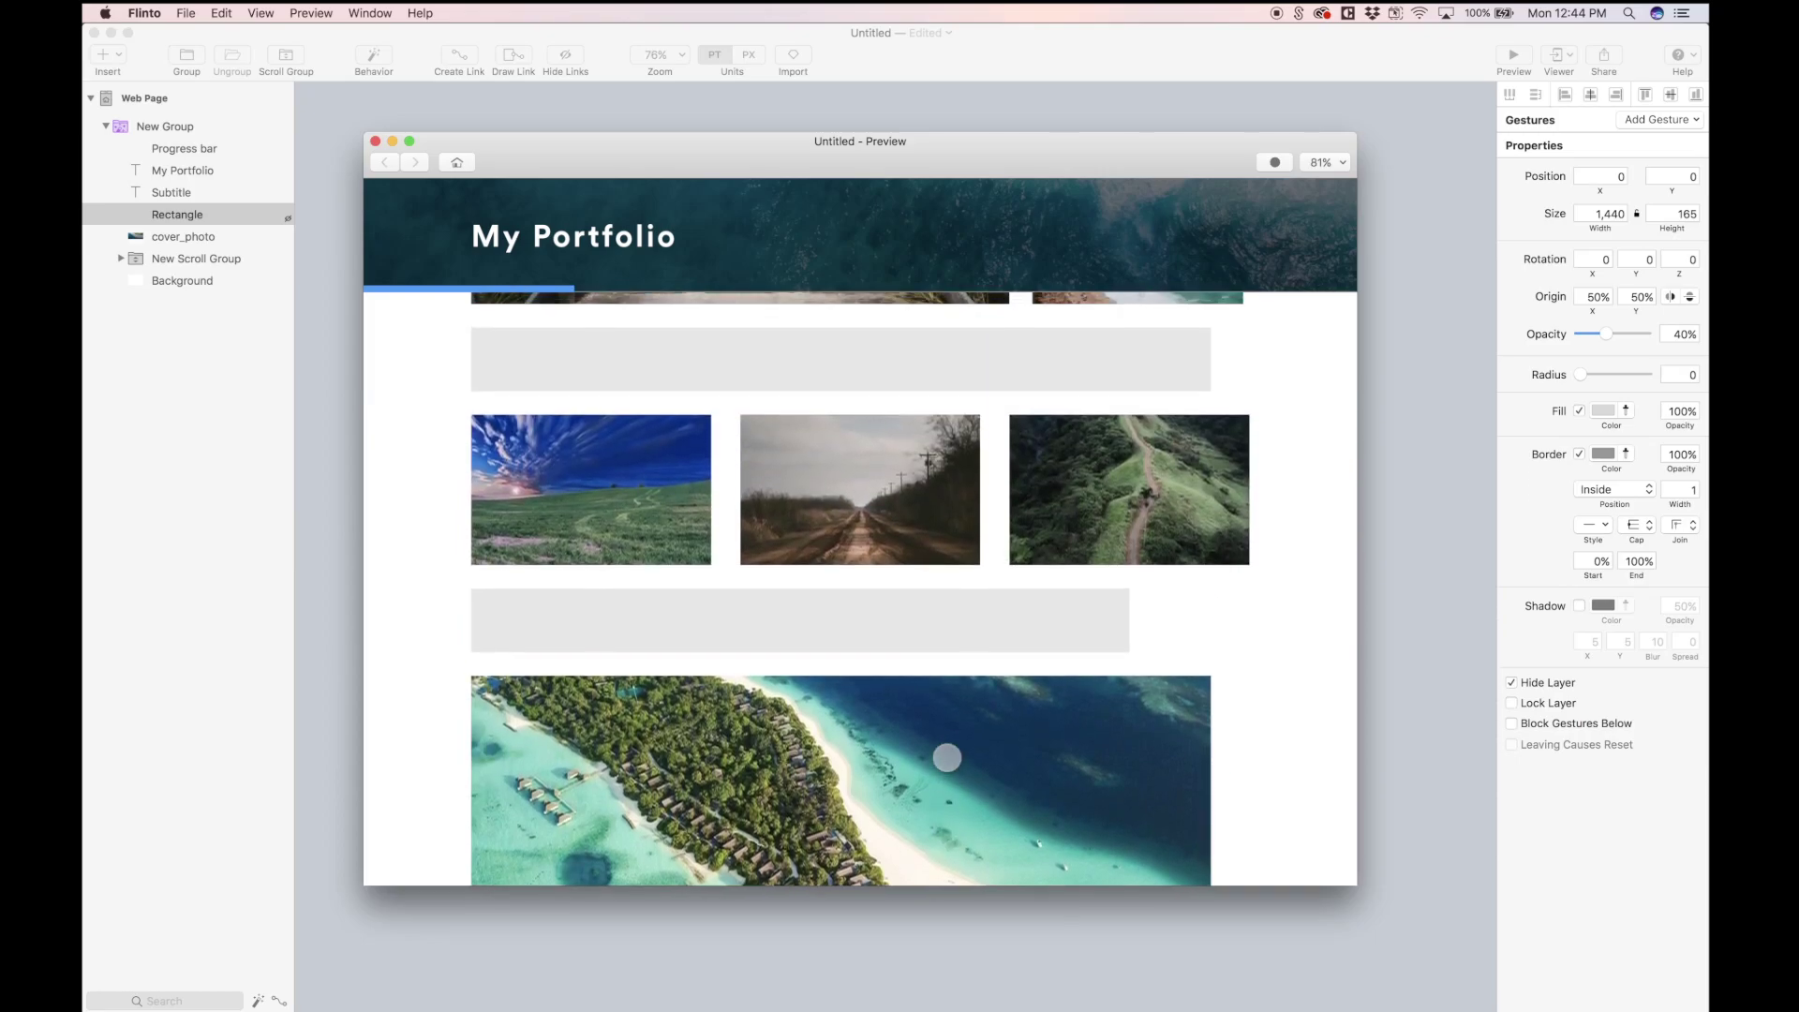
scroll(947, 757, "up", 5)
scroll(947, 757, "down", 6)
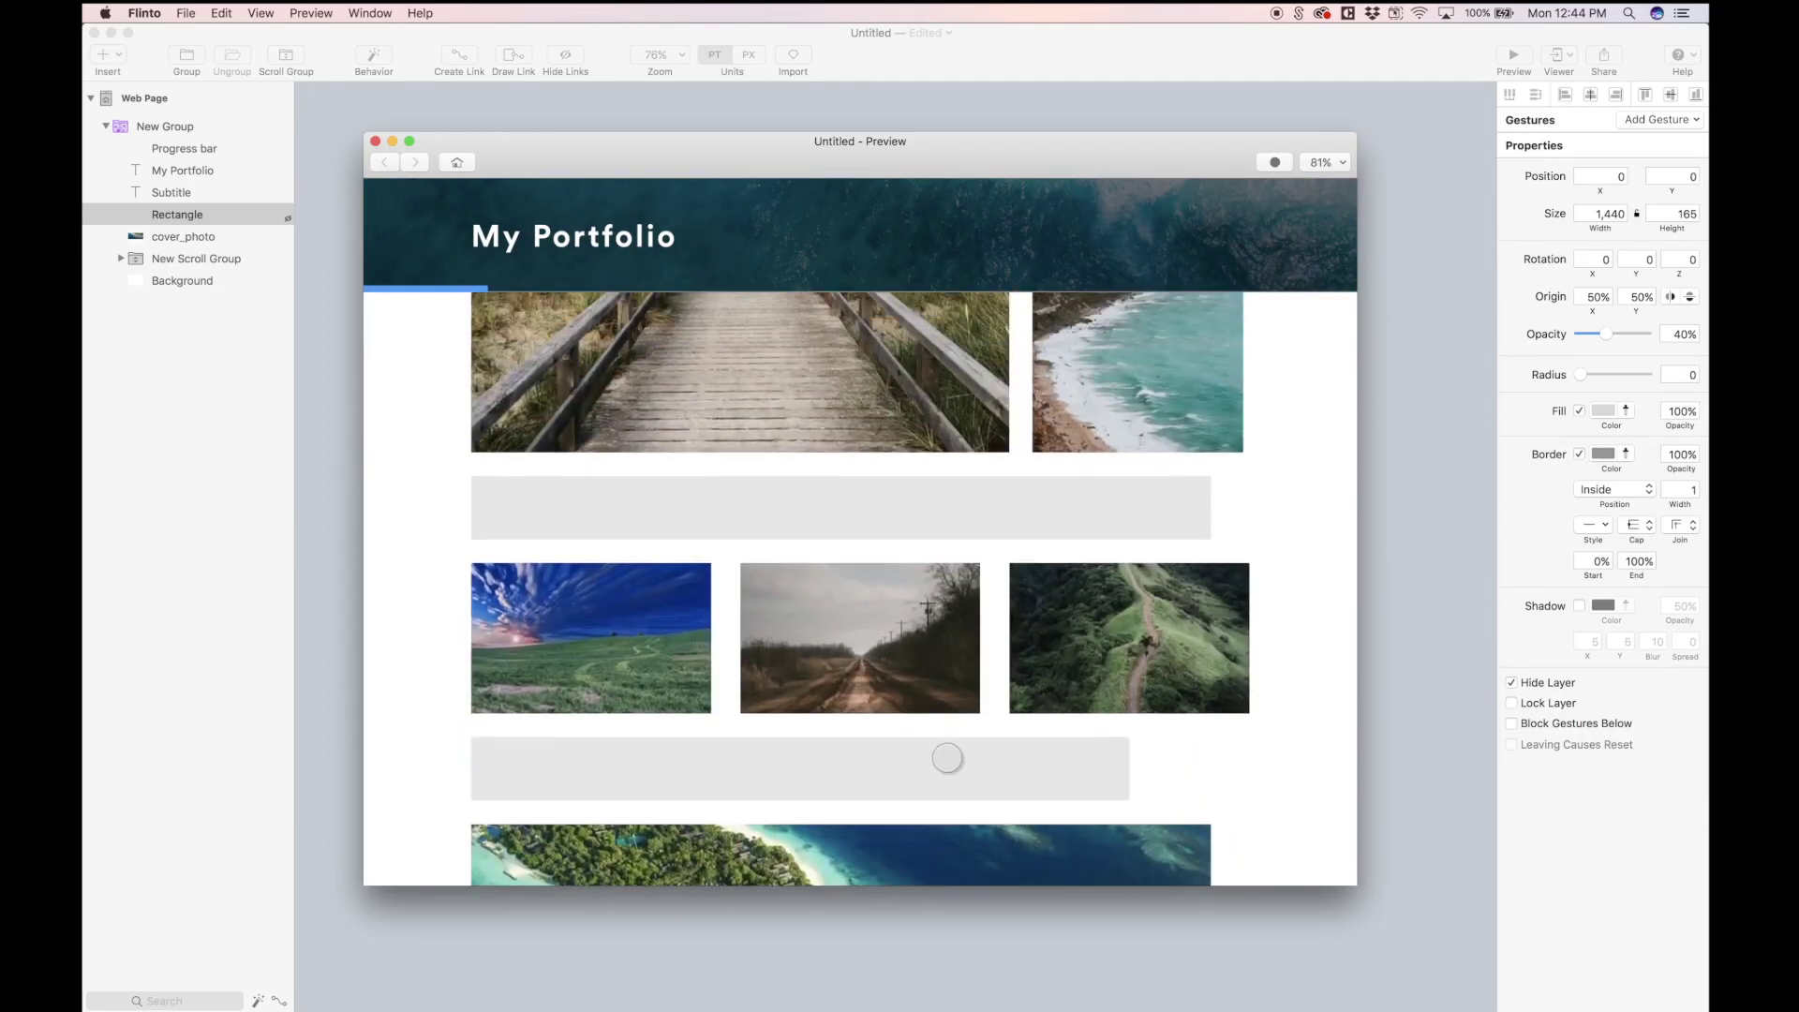
scroll(946, 757, "up", 6)
scroll(947, 757, "down", 15)
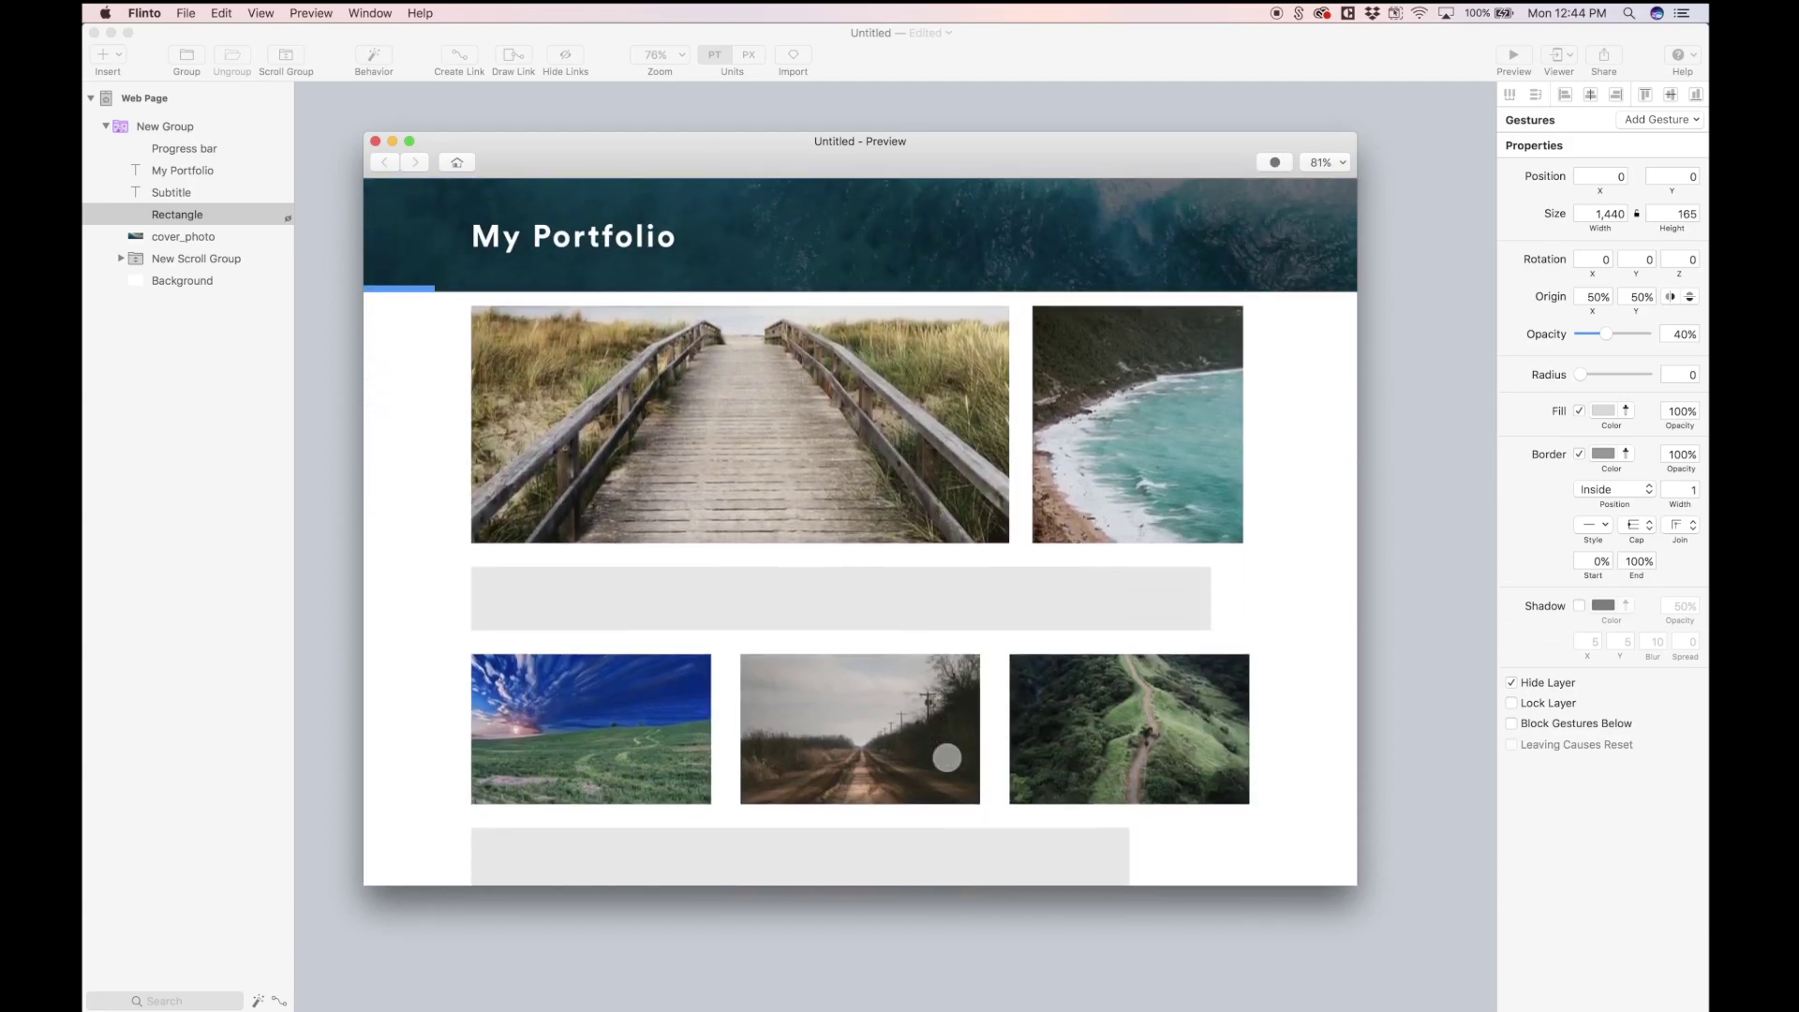
scroll(947, 757, "down", 15)
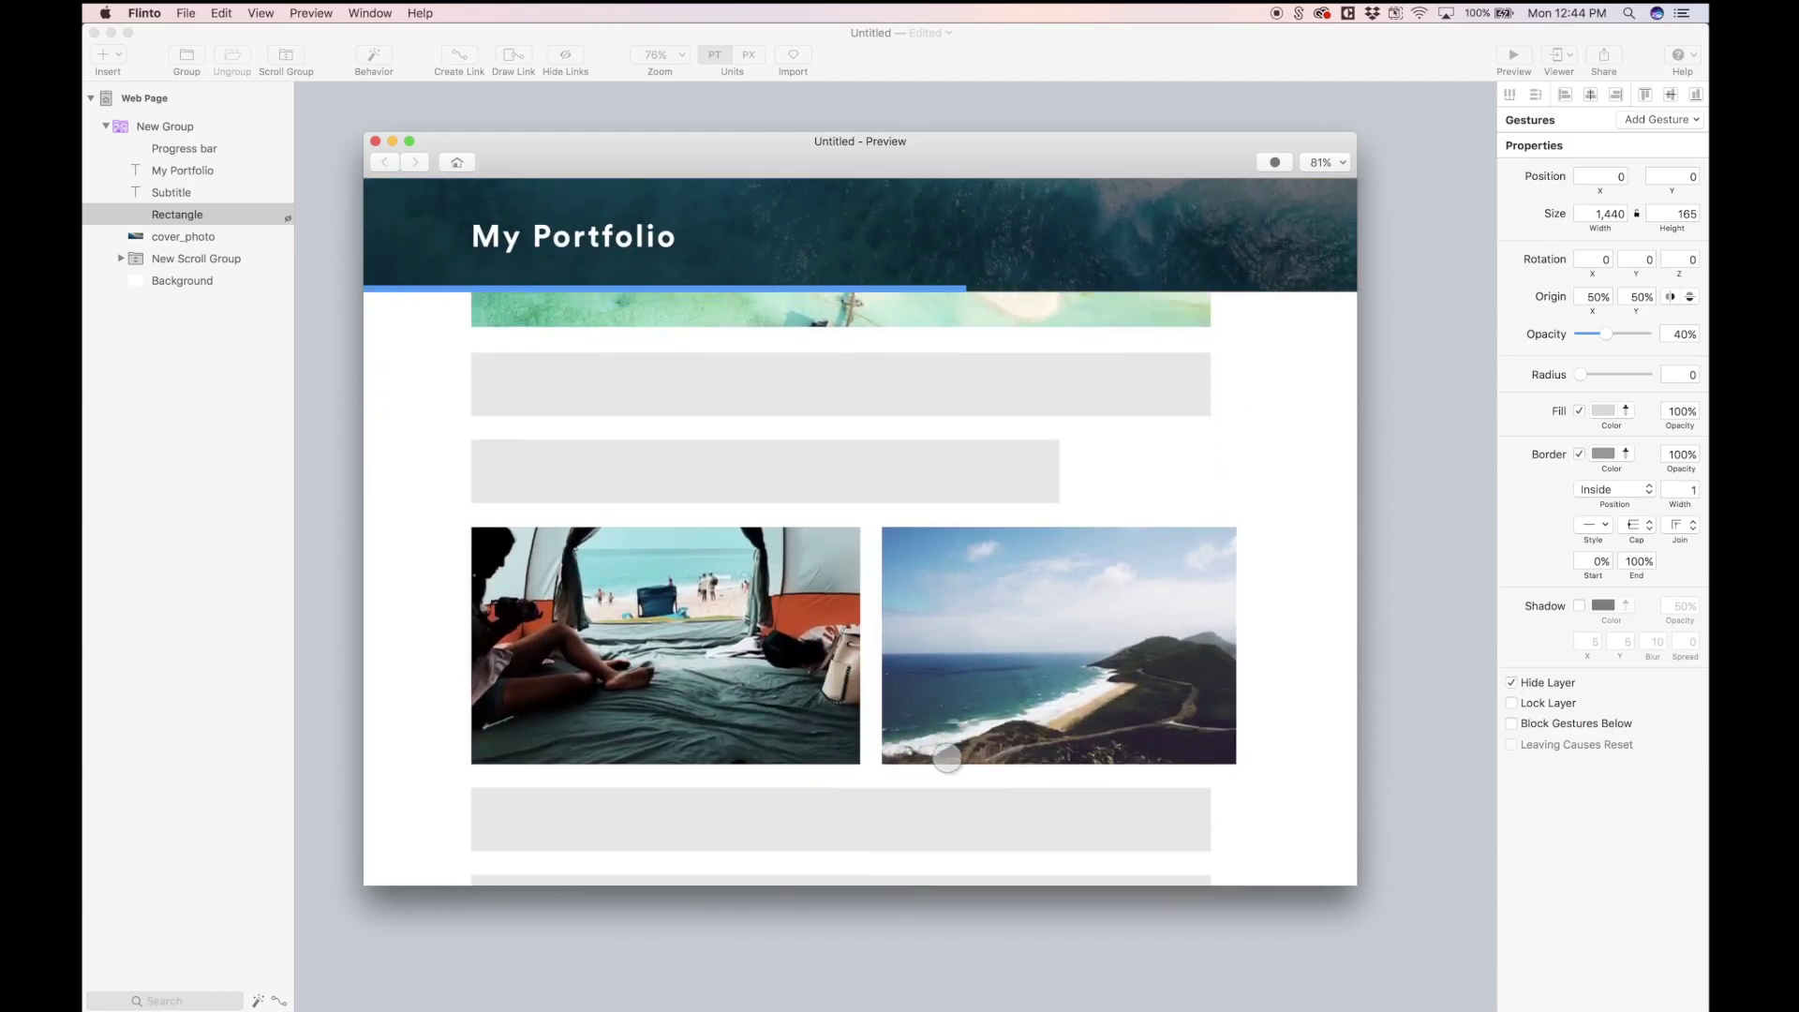
scroll(946, 758, "down", 2)
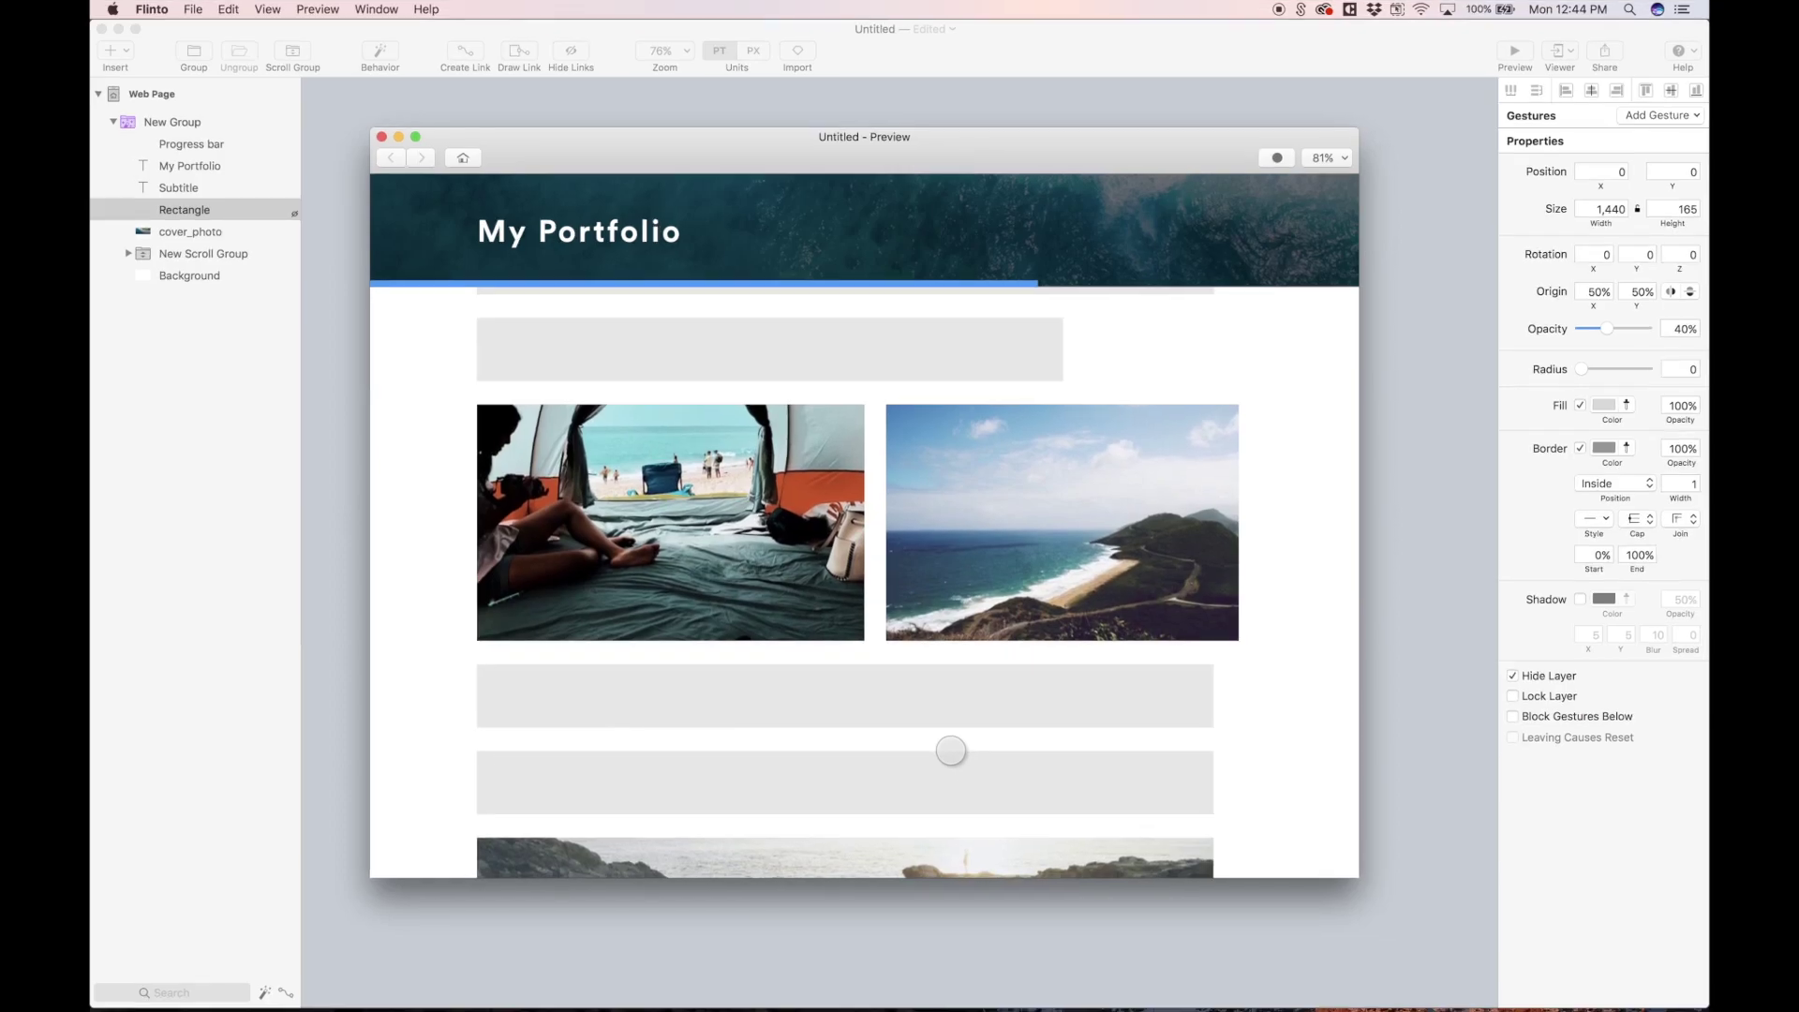